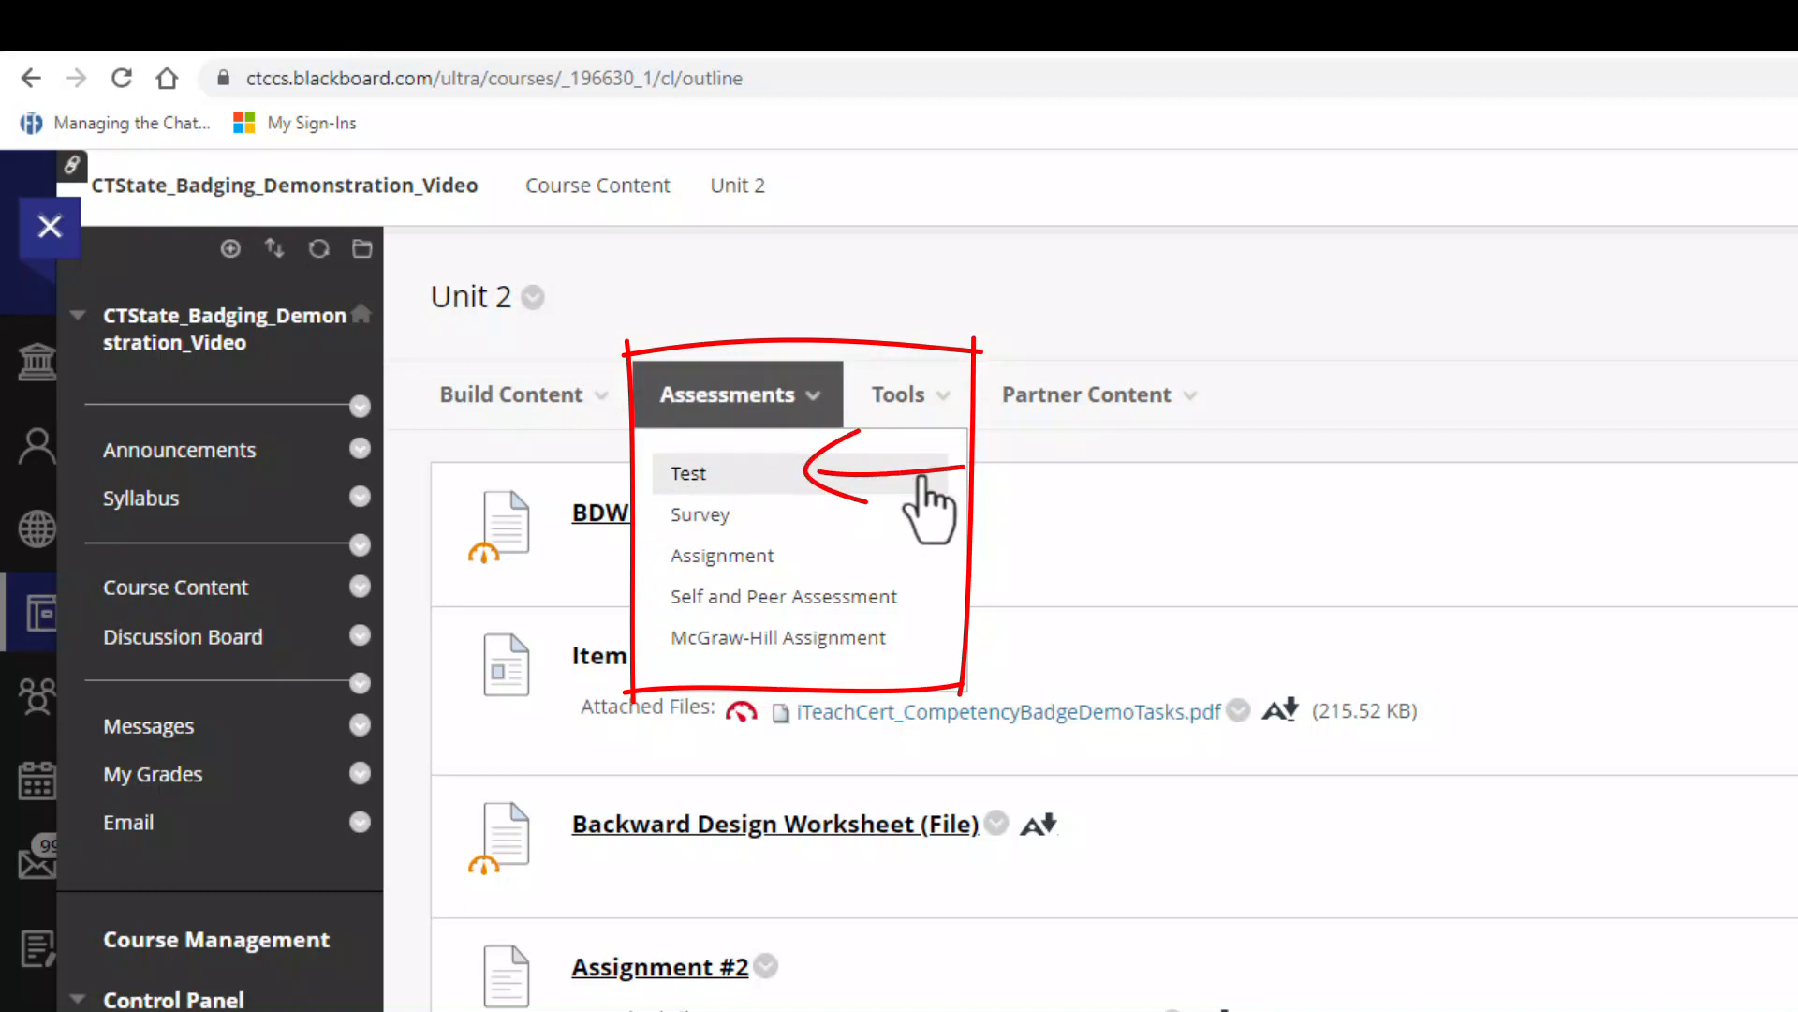
# - Create a new test named "Test" in Unit 2 and submit its information, leaving the description and instructions blank
pyautogui.click(919, 482)
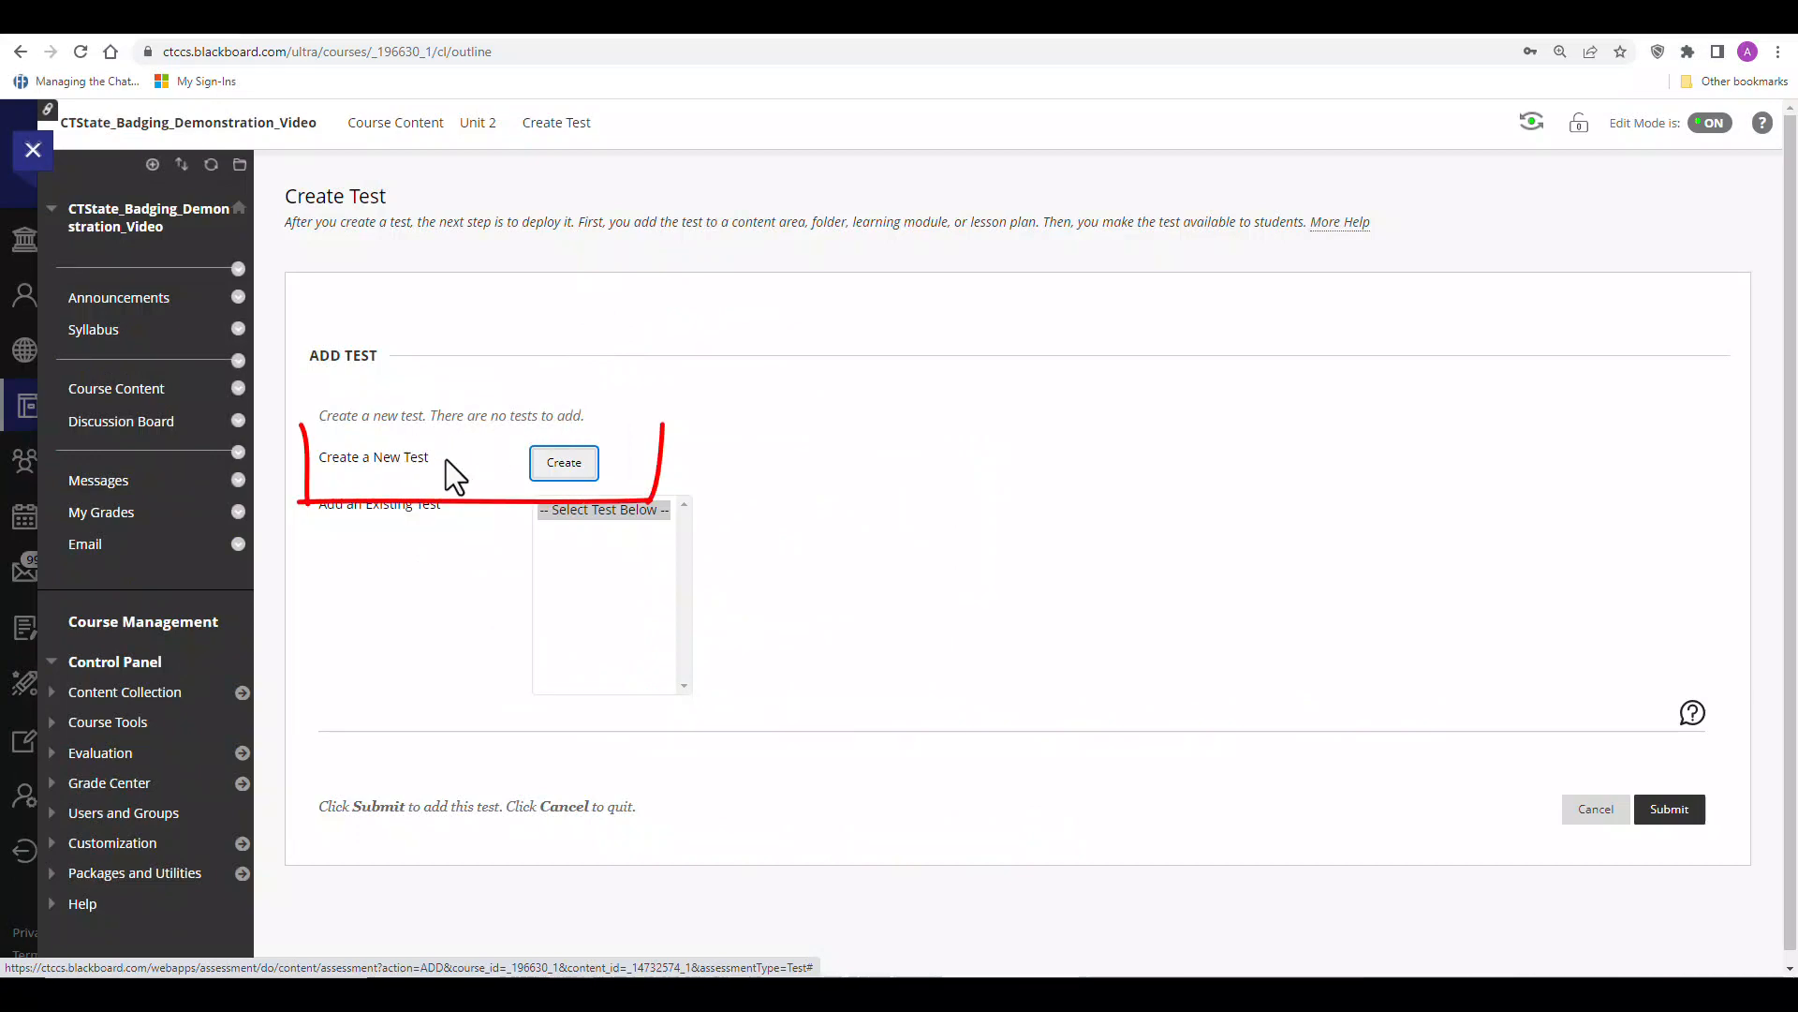
pyautogui.click(566, 464)
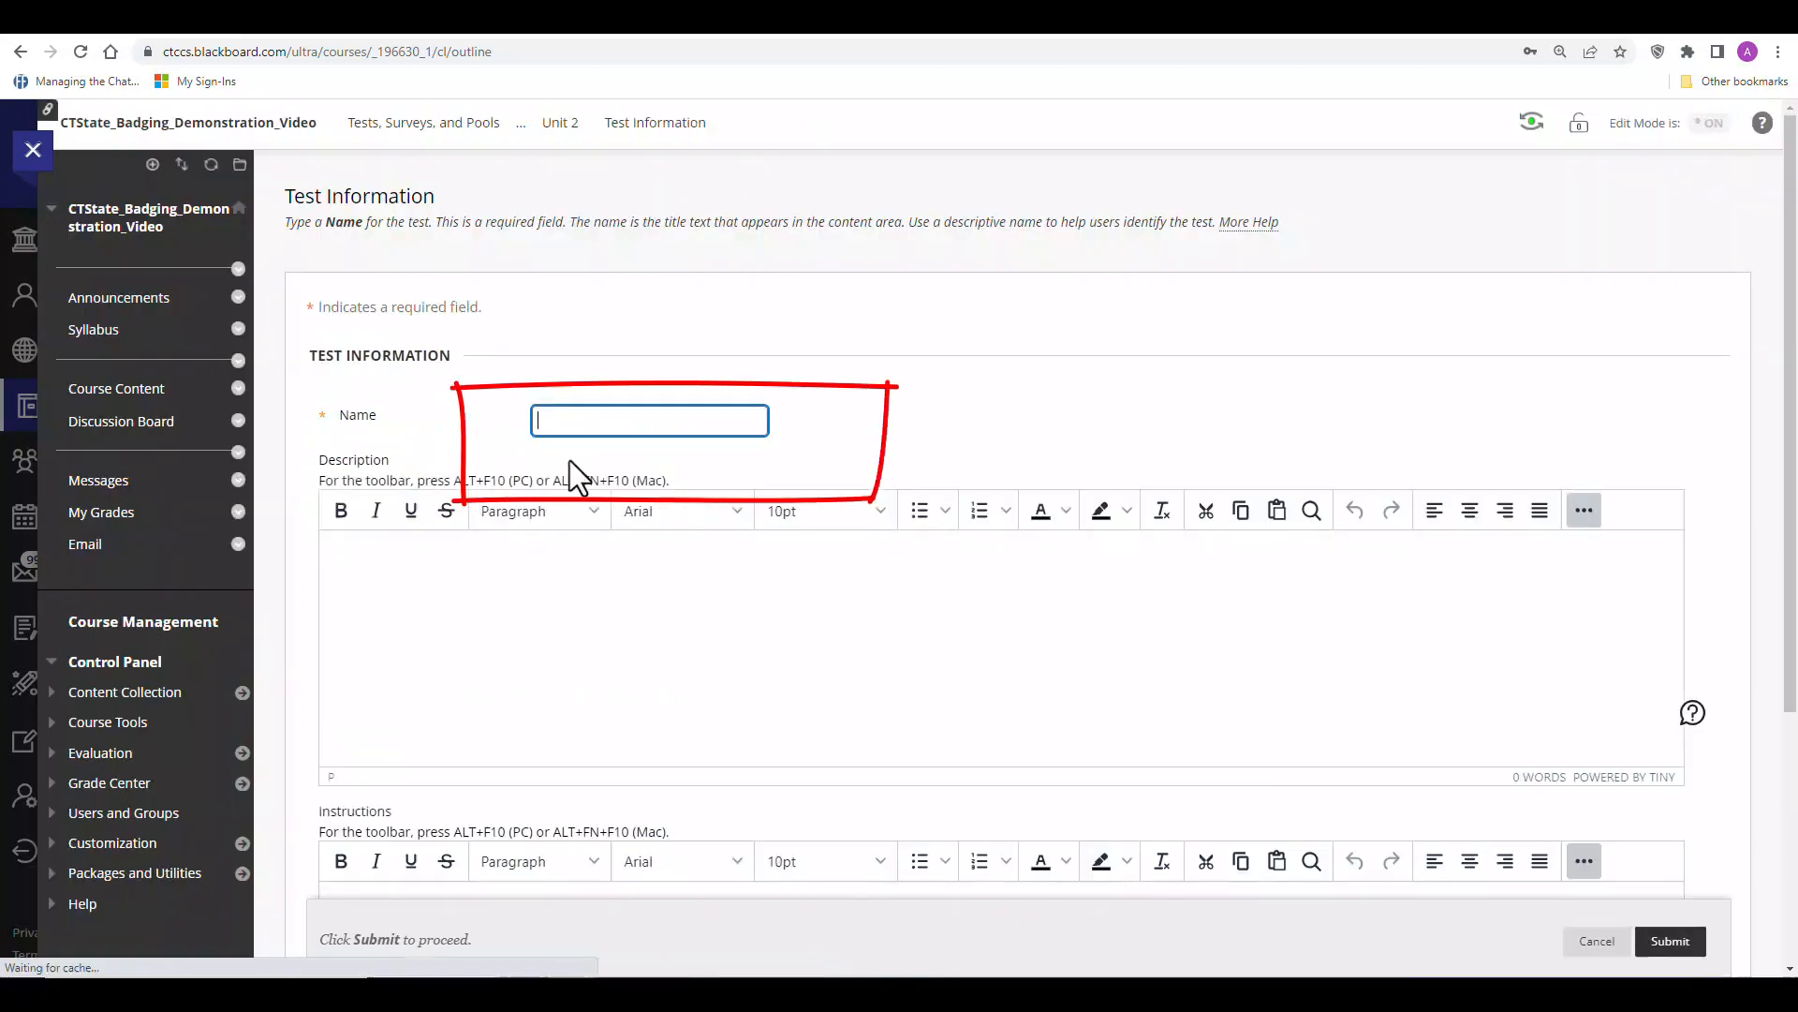
pyautogui.write('Test')
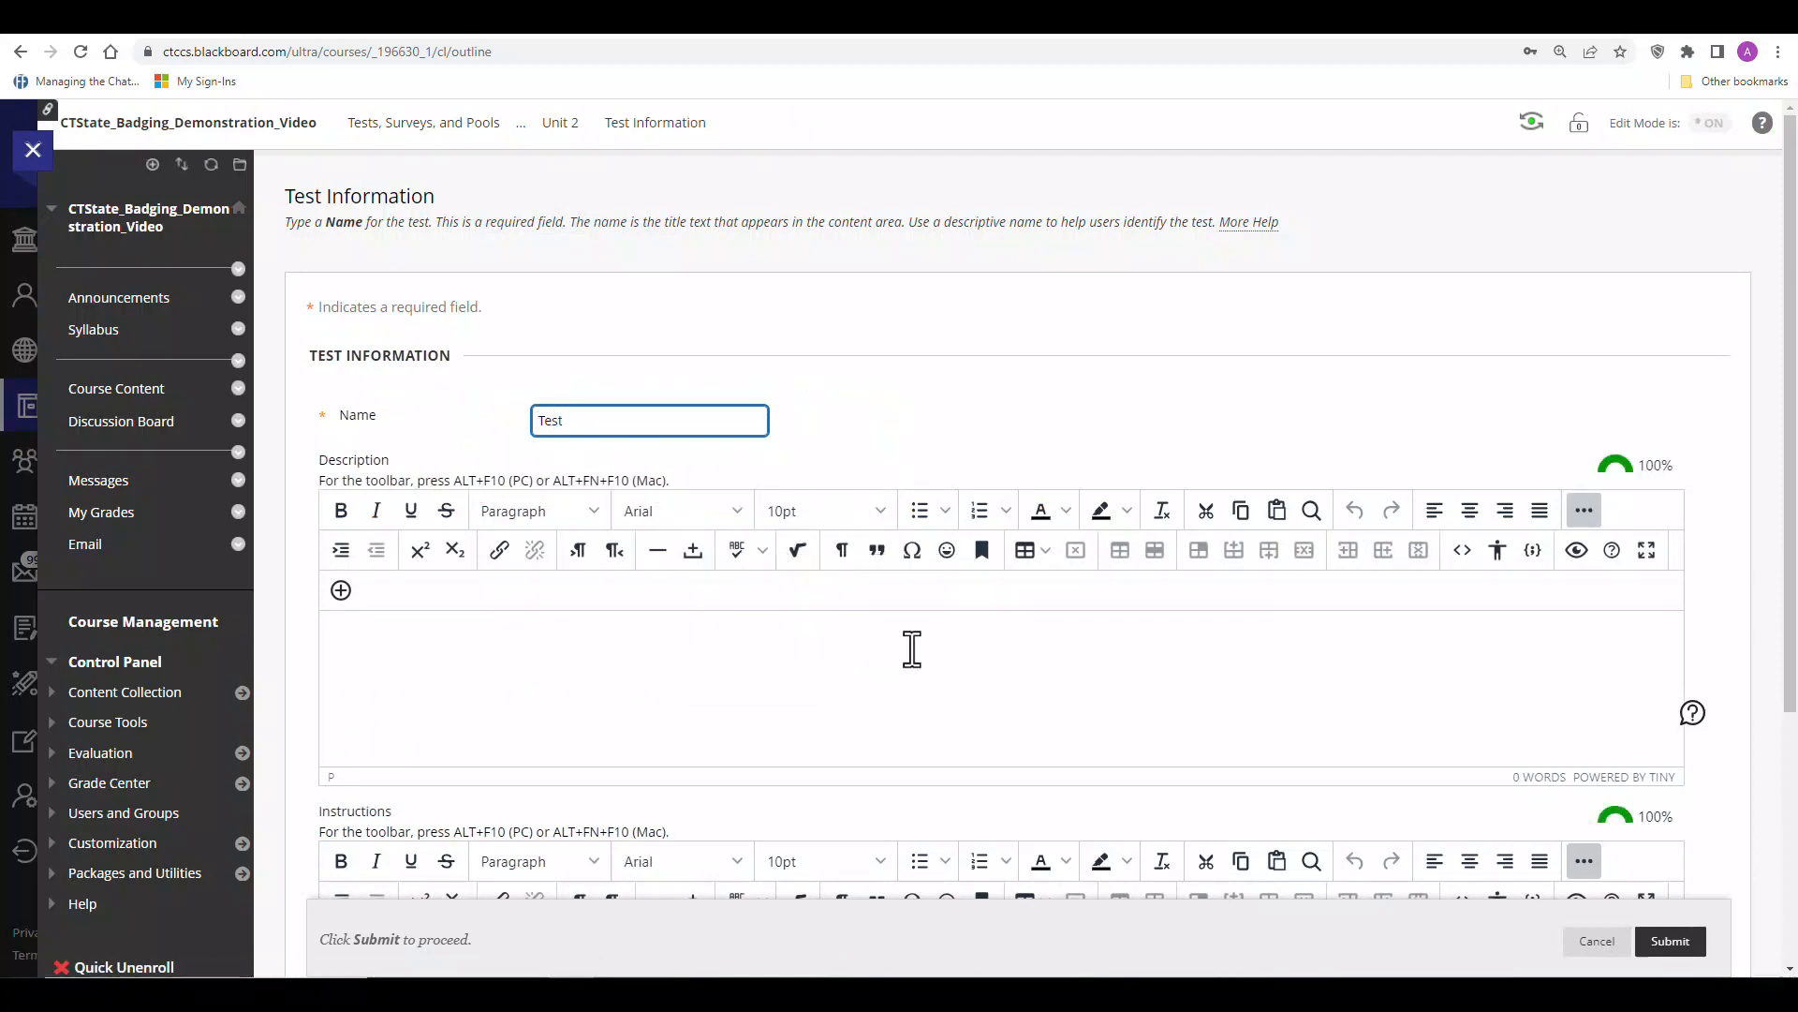
pyautogui.scroll(-4, 913, 650)
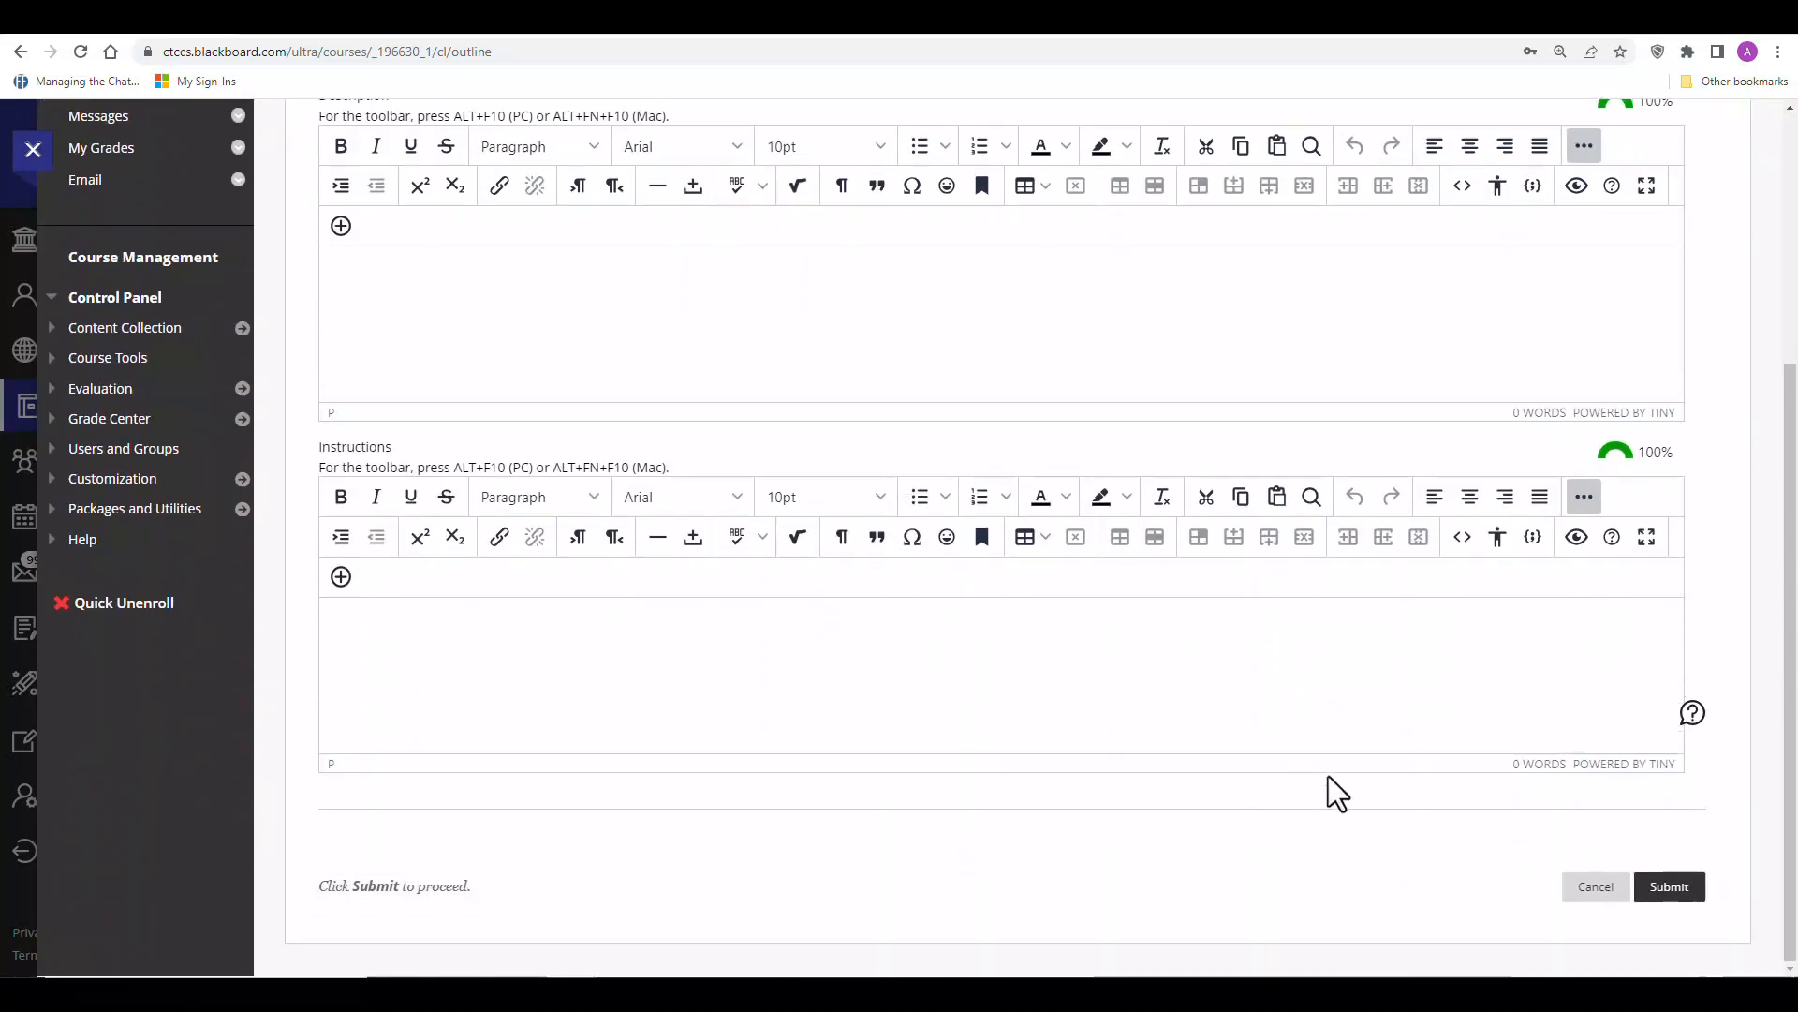
pyautogui.click(1676, 895)
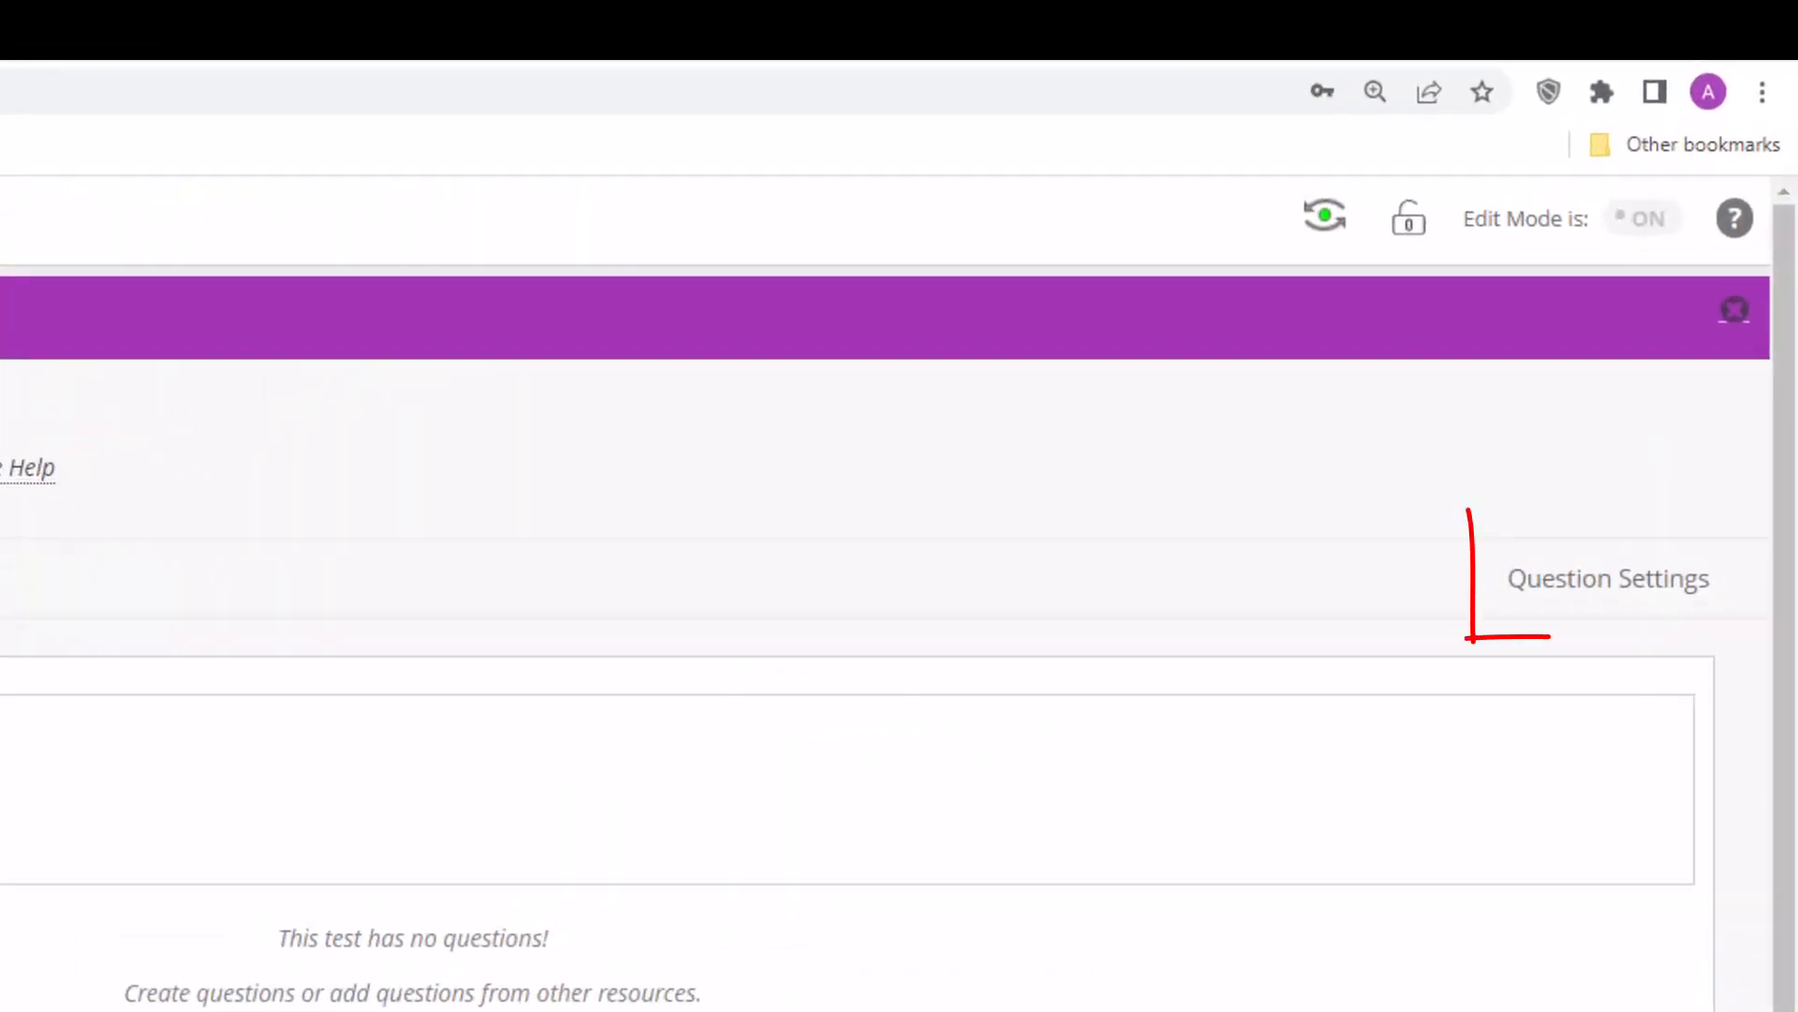
# - Set the default point value for new questions to 2 in the question settings and save them
pyautogui.click(1697, 616)
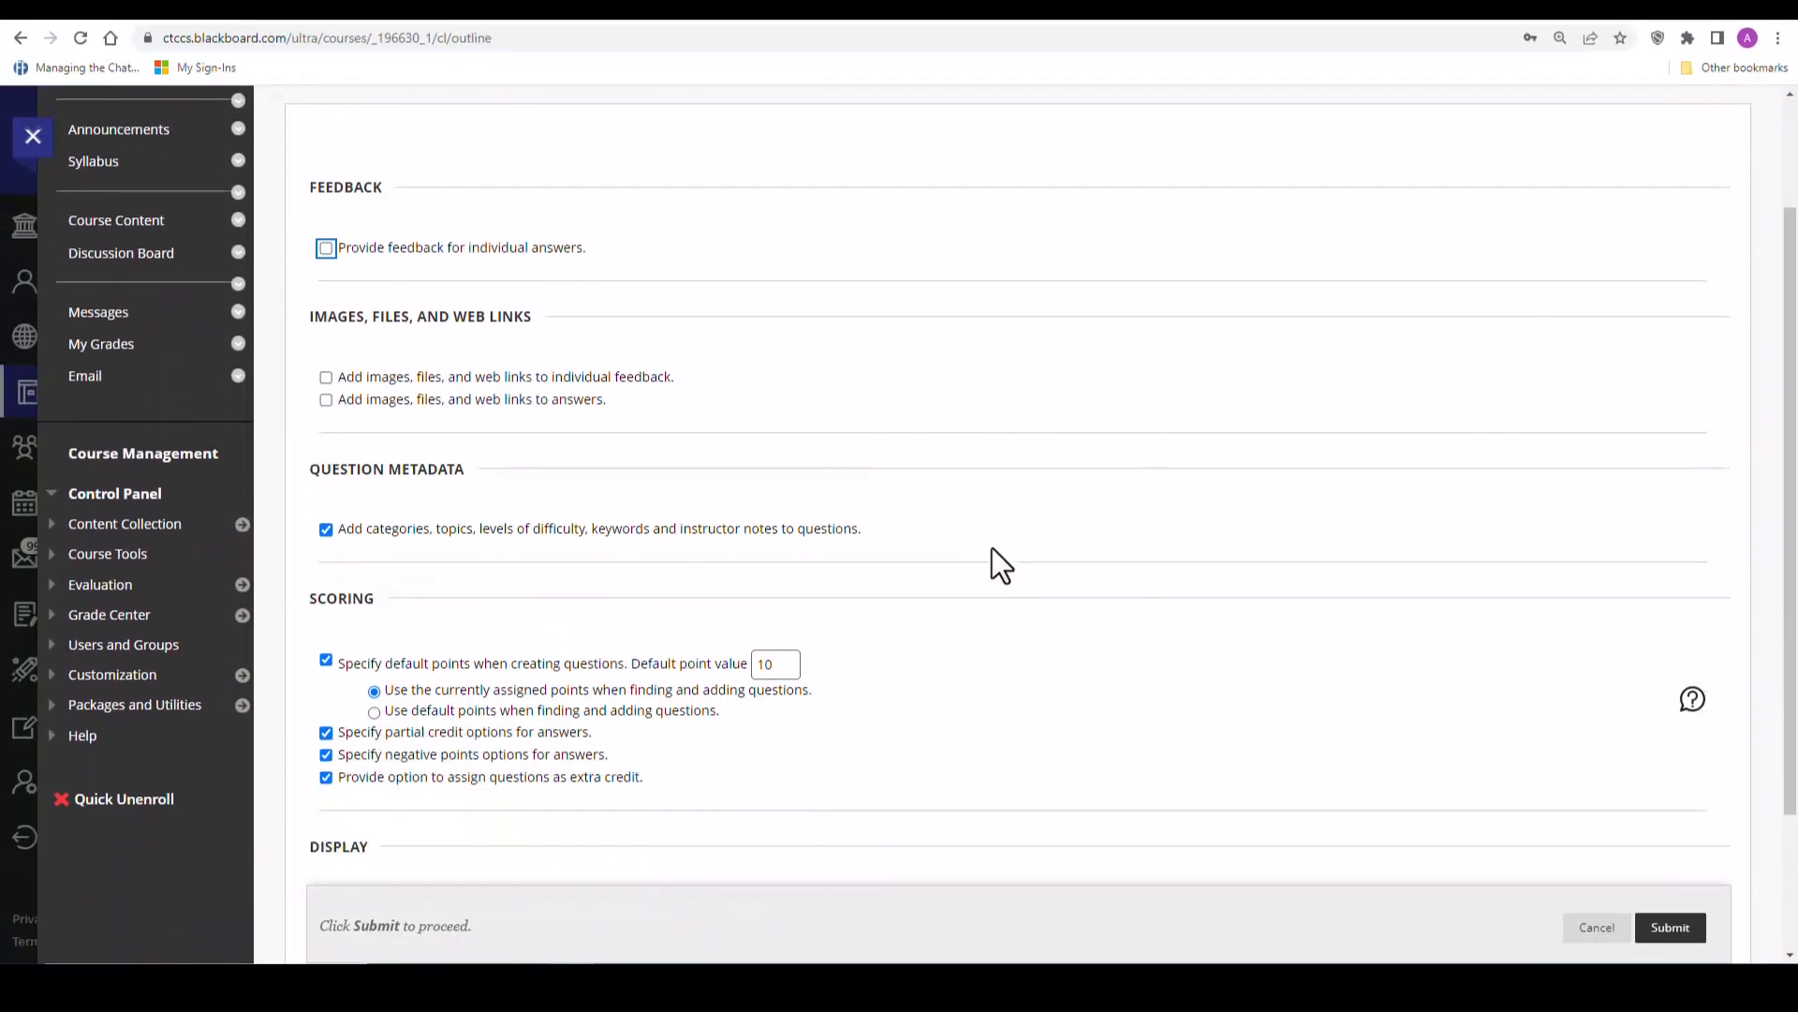
pyautogui.scroll(-2, 992, 548)
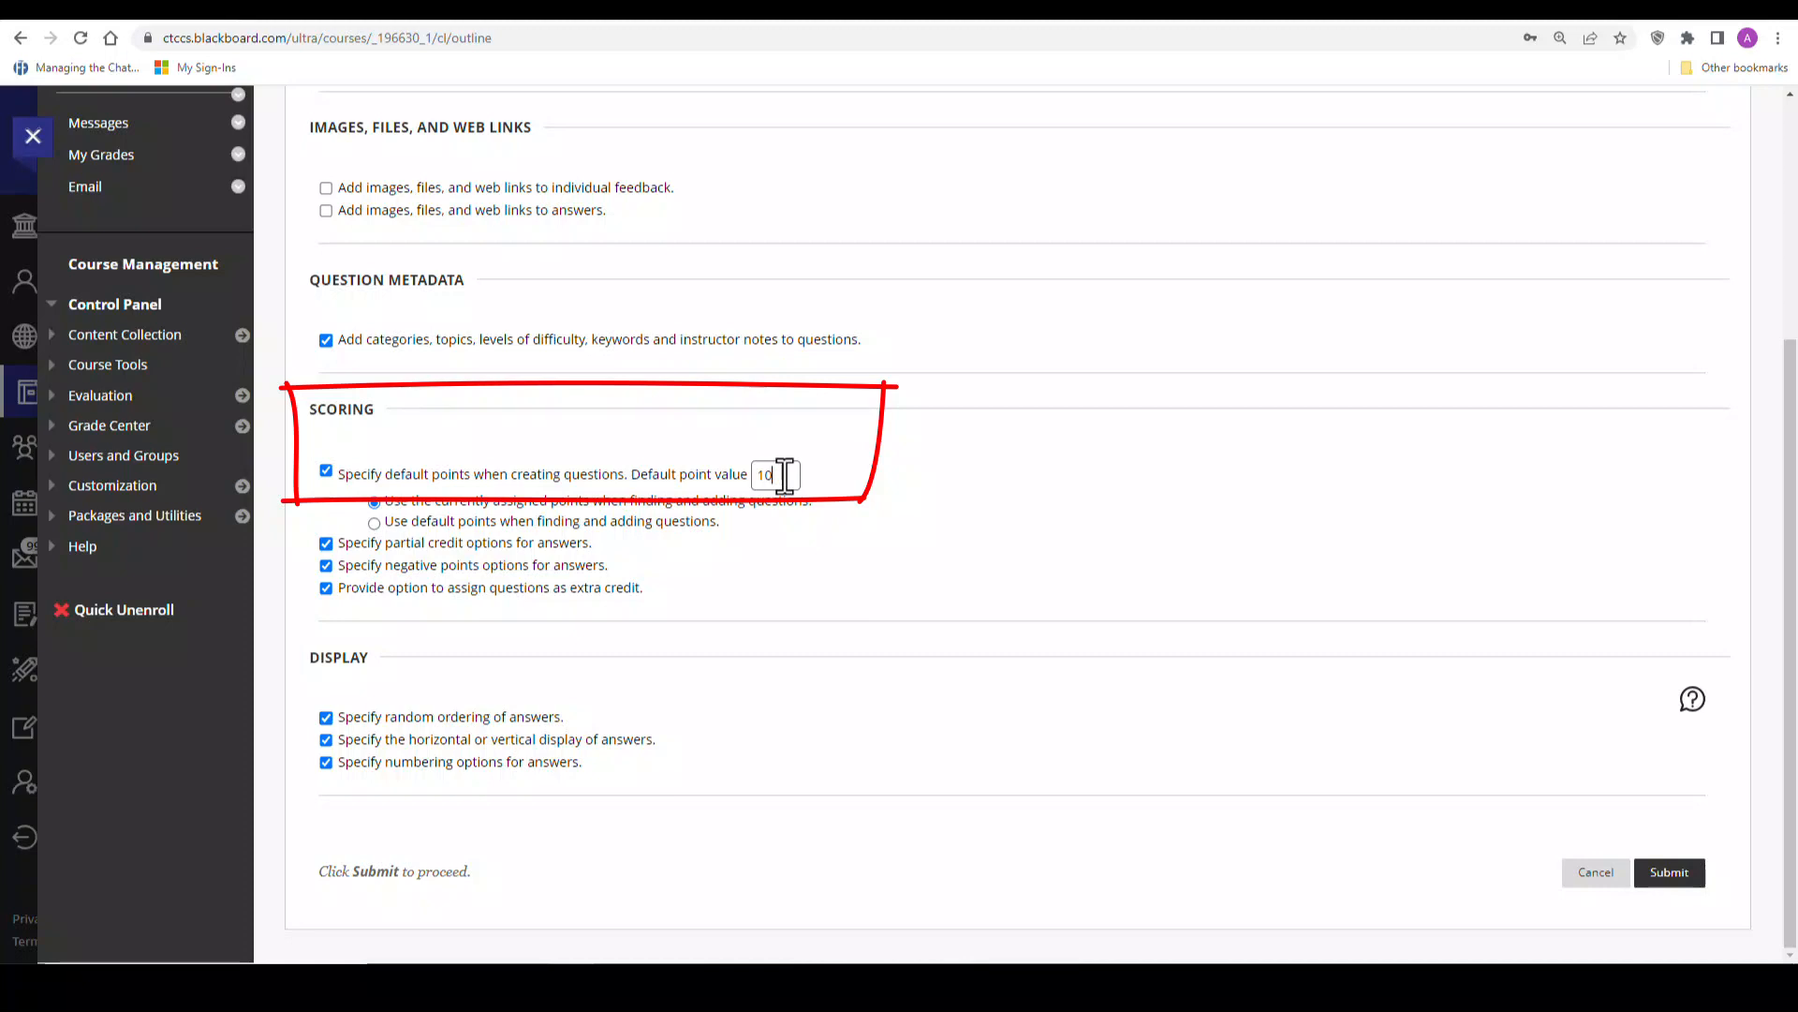
pyautogui.moveTo(785, 475); pyautogui.dragTo(723, 472)
pyautogui.write('2')
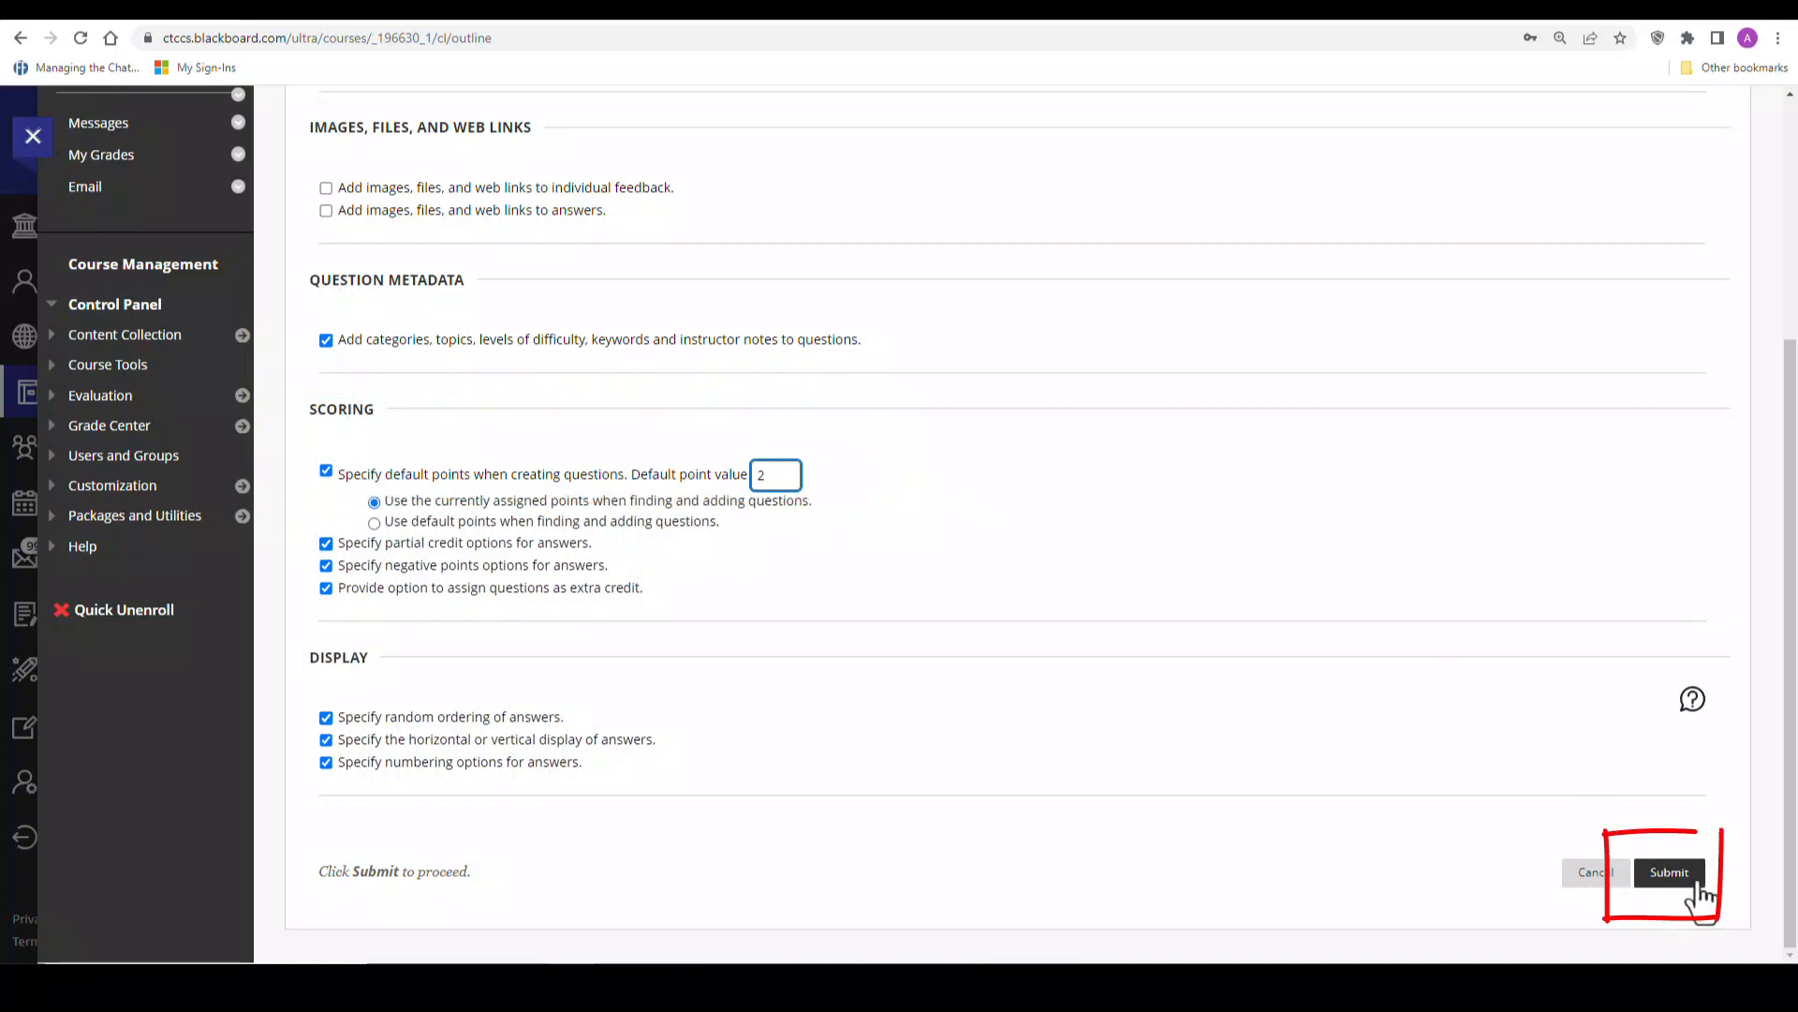
pyautogui.click(1700, 885)
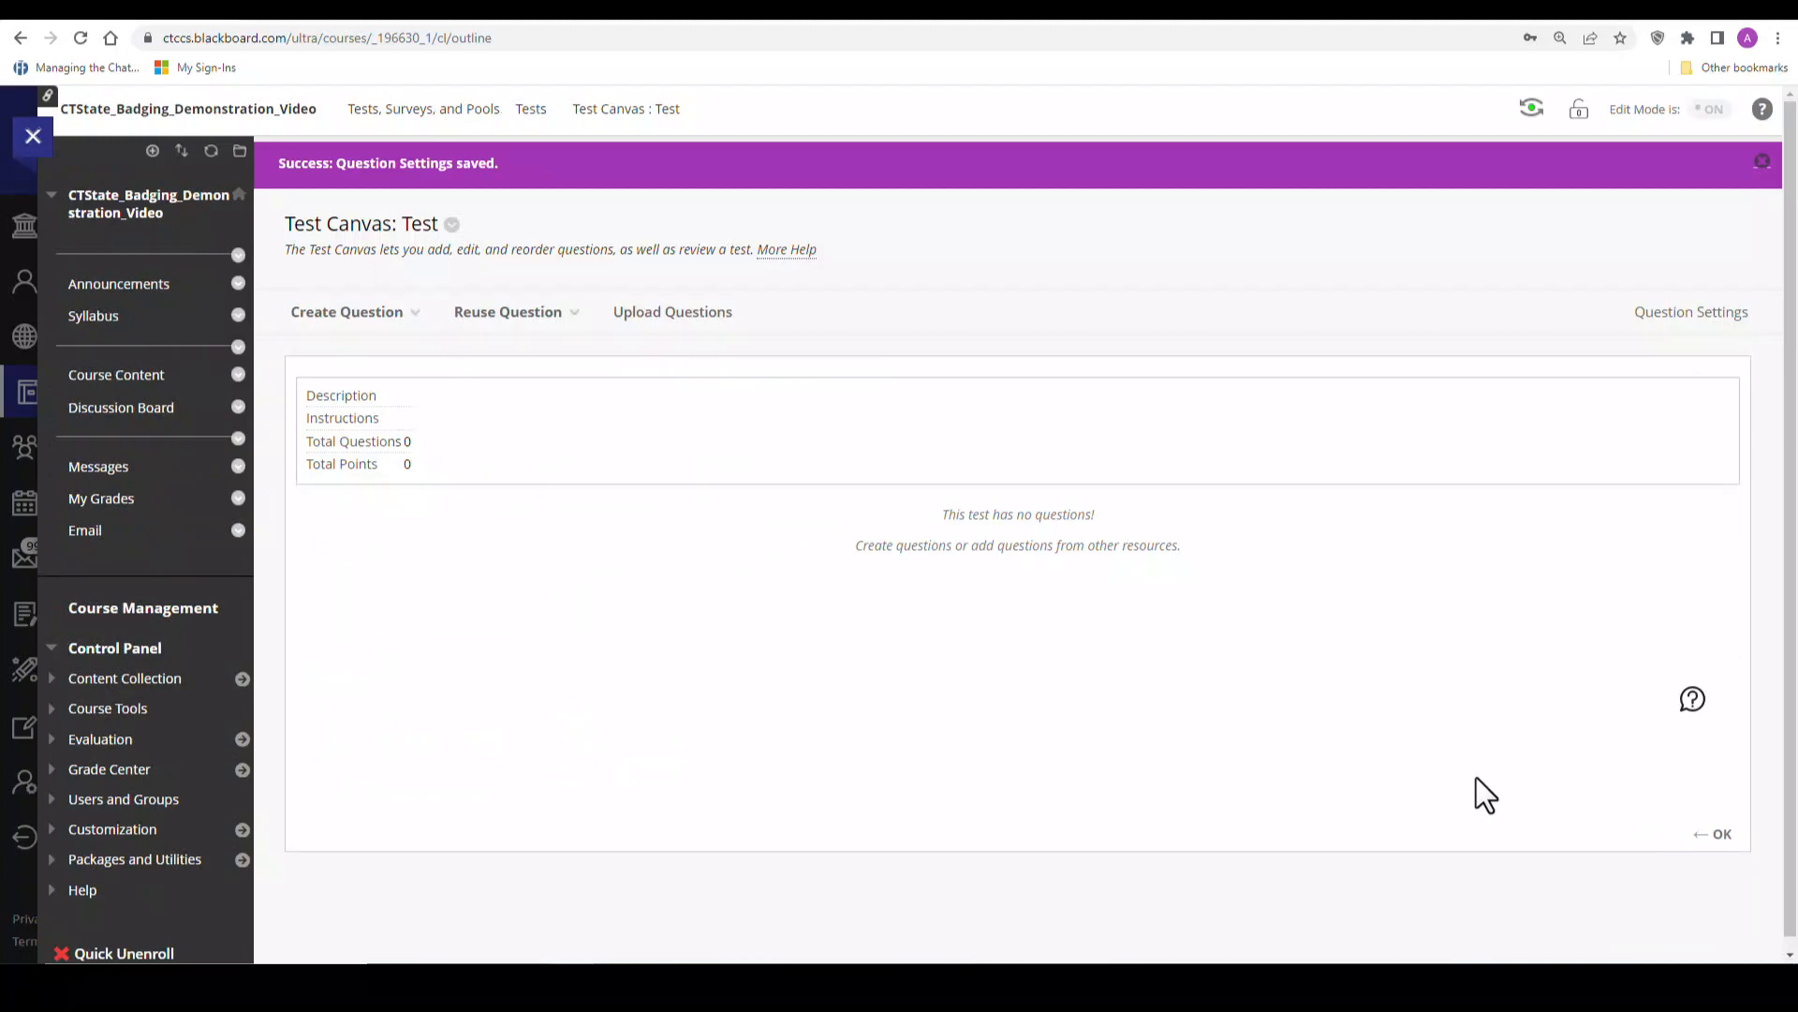
# - Create a multiple choice question titled "1 MC" with the text "What is the correct spelling of my first name?"
pyautogui.click(367, 314)
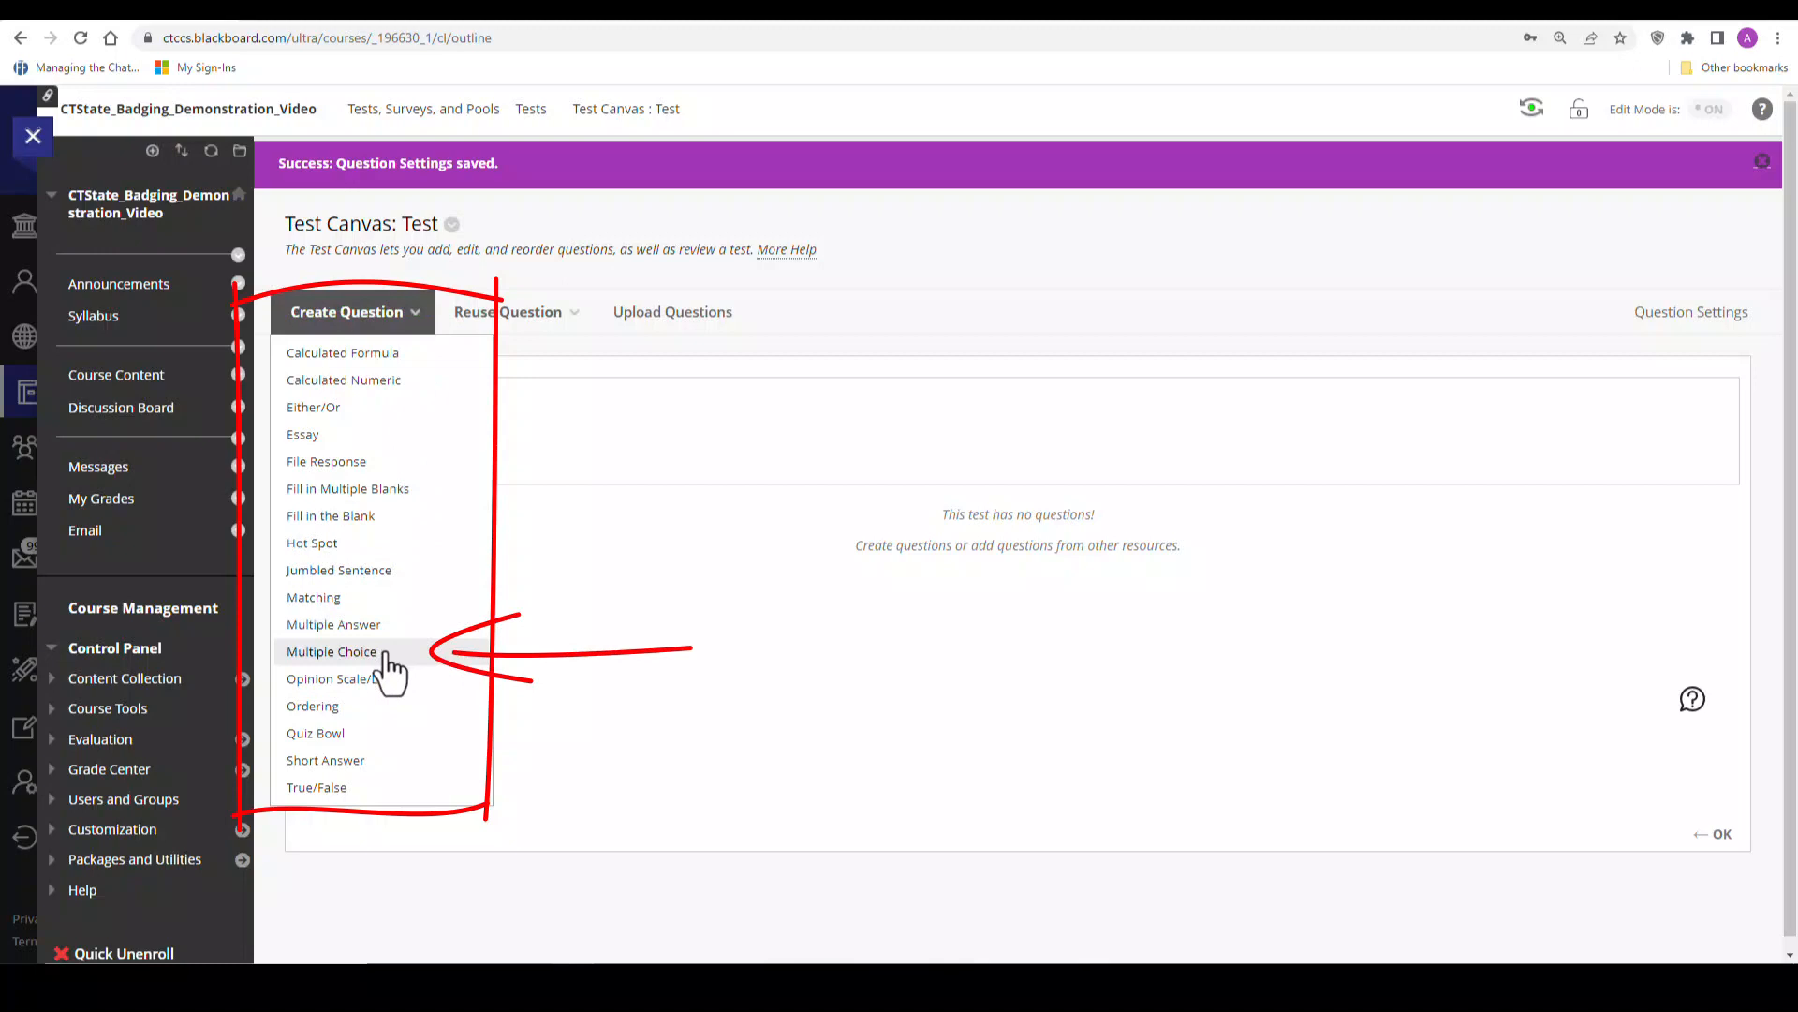
pyautogui.click(332, 652)
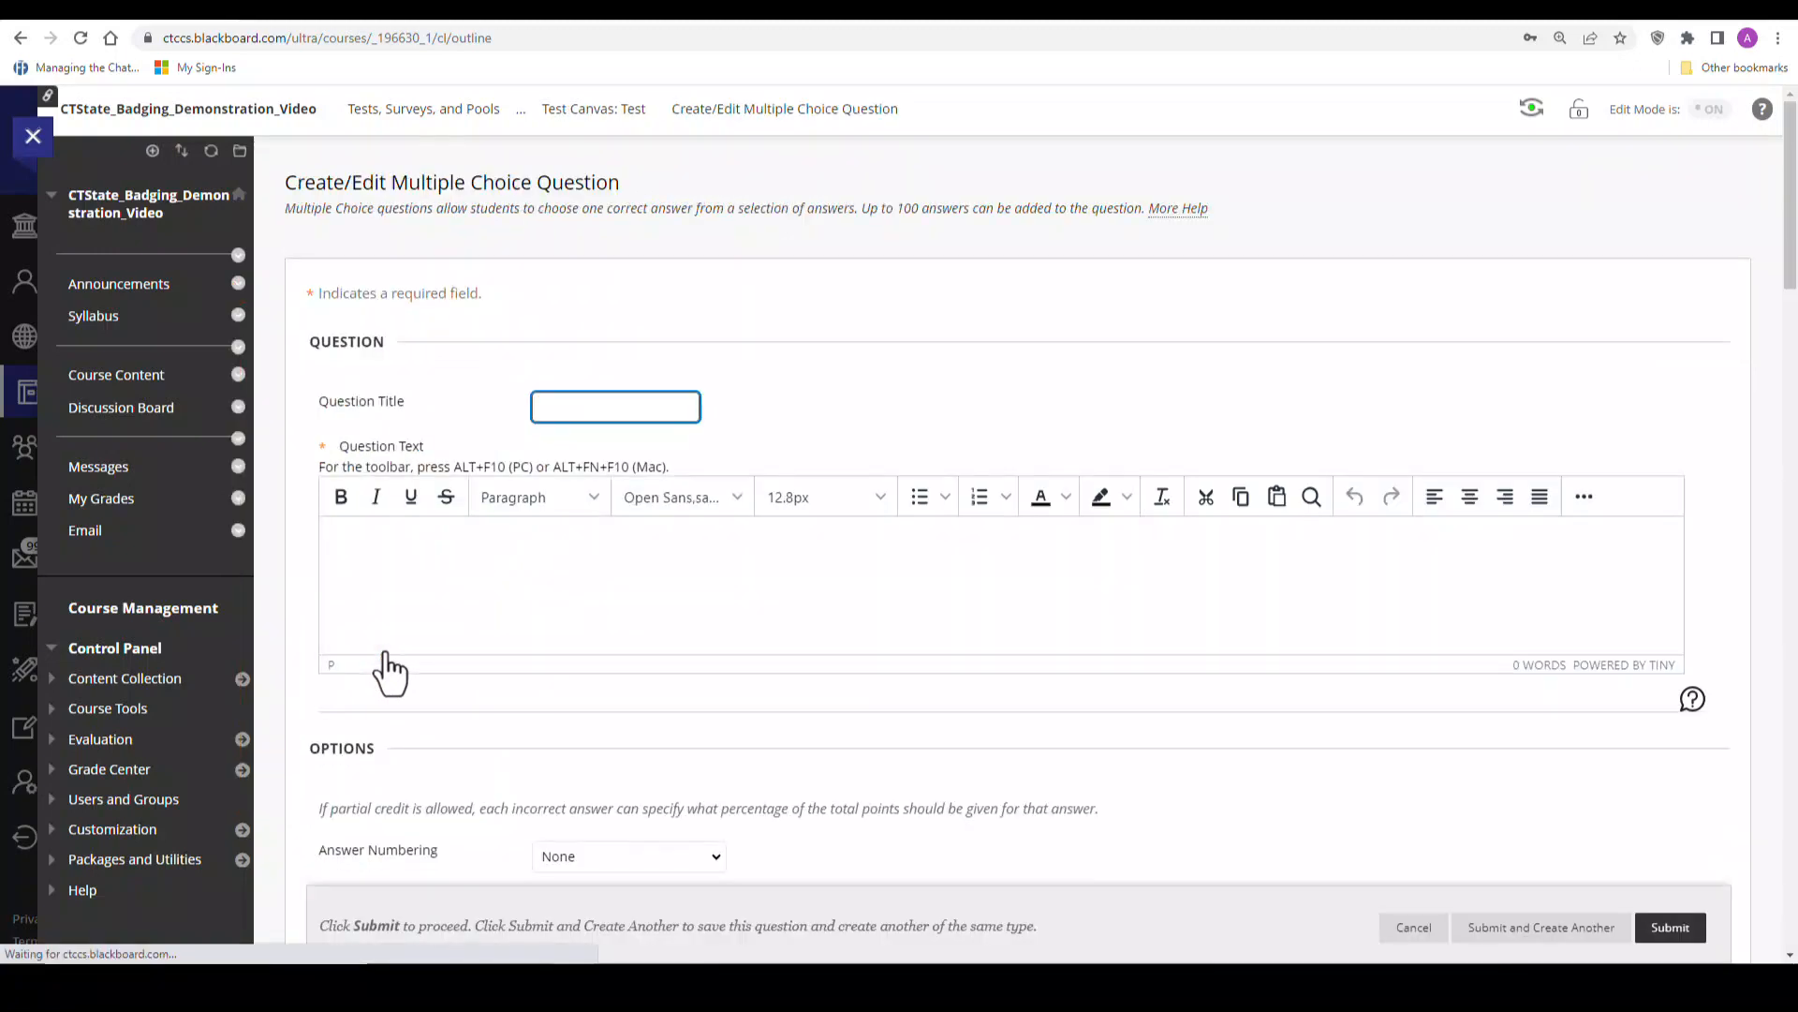
pyautogui.write('1 MC')
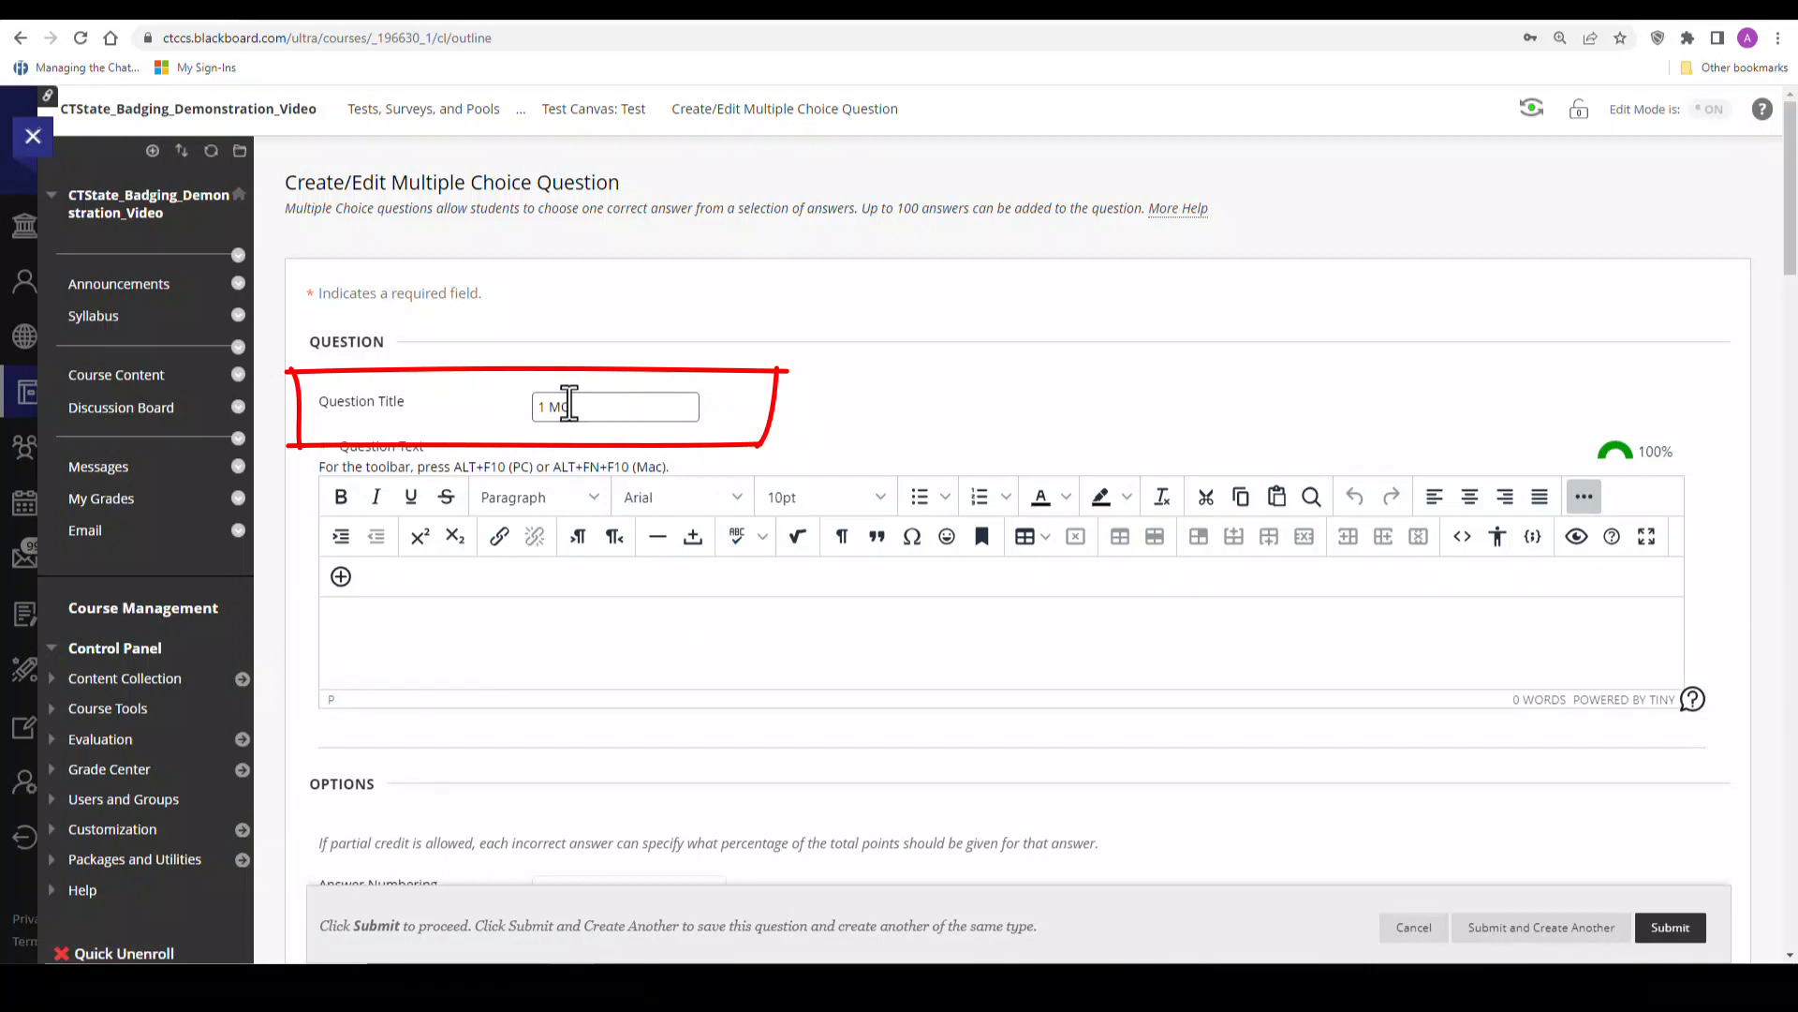
pyautogui.click(461, 617)
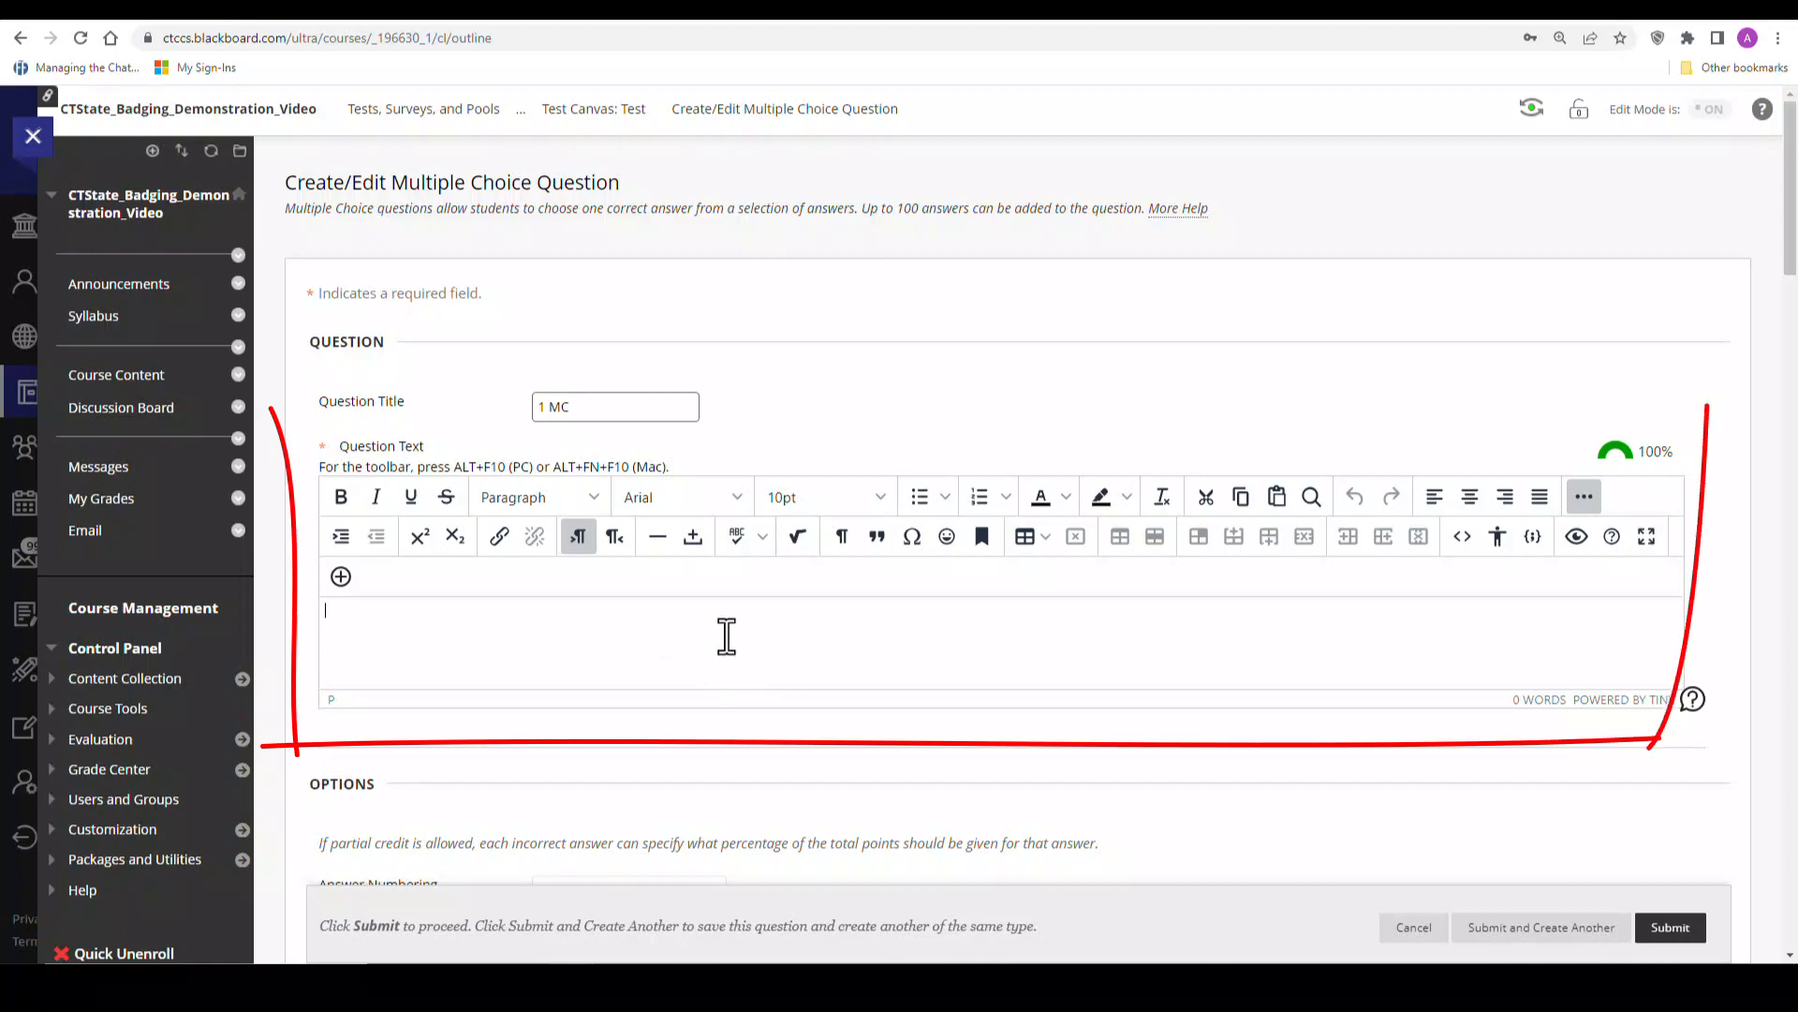
pyautogui.write('What is the correct spelling of my first name?')
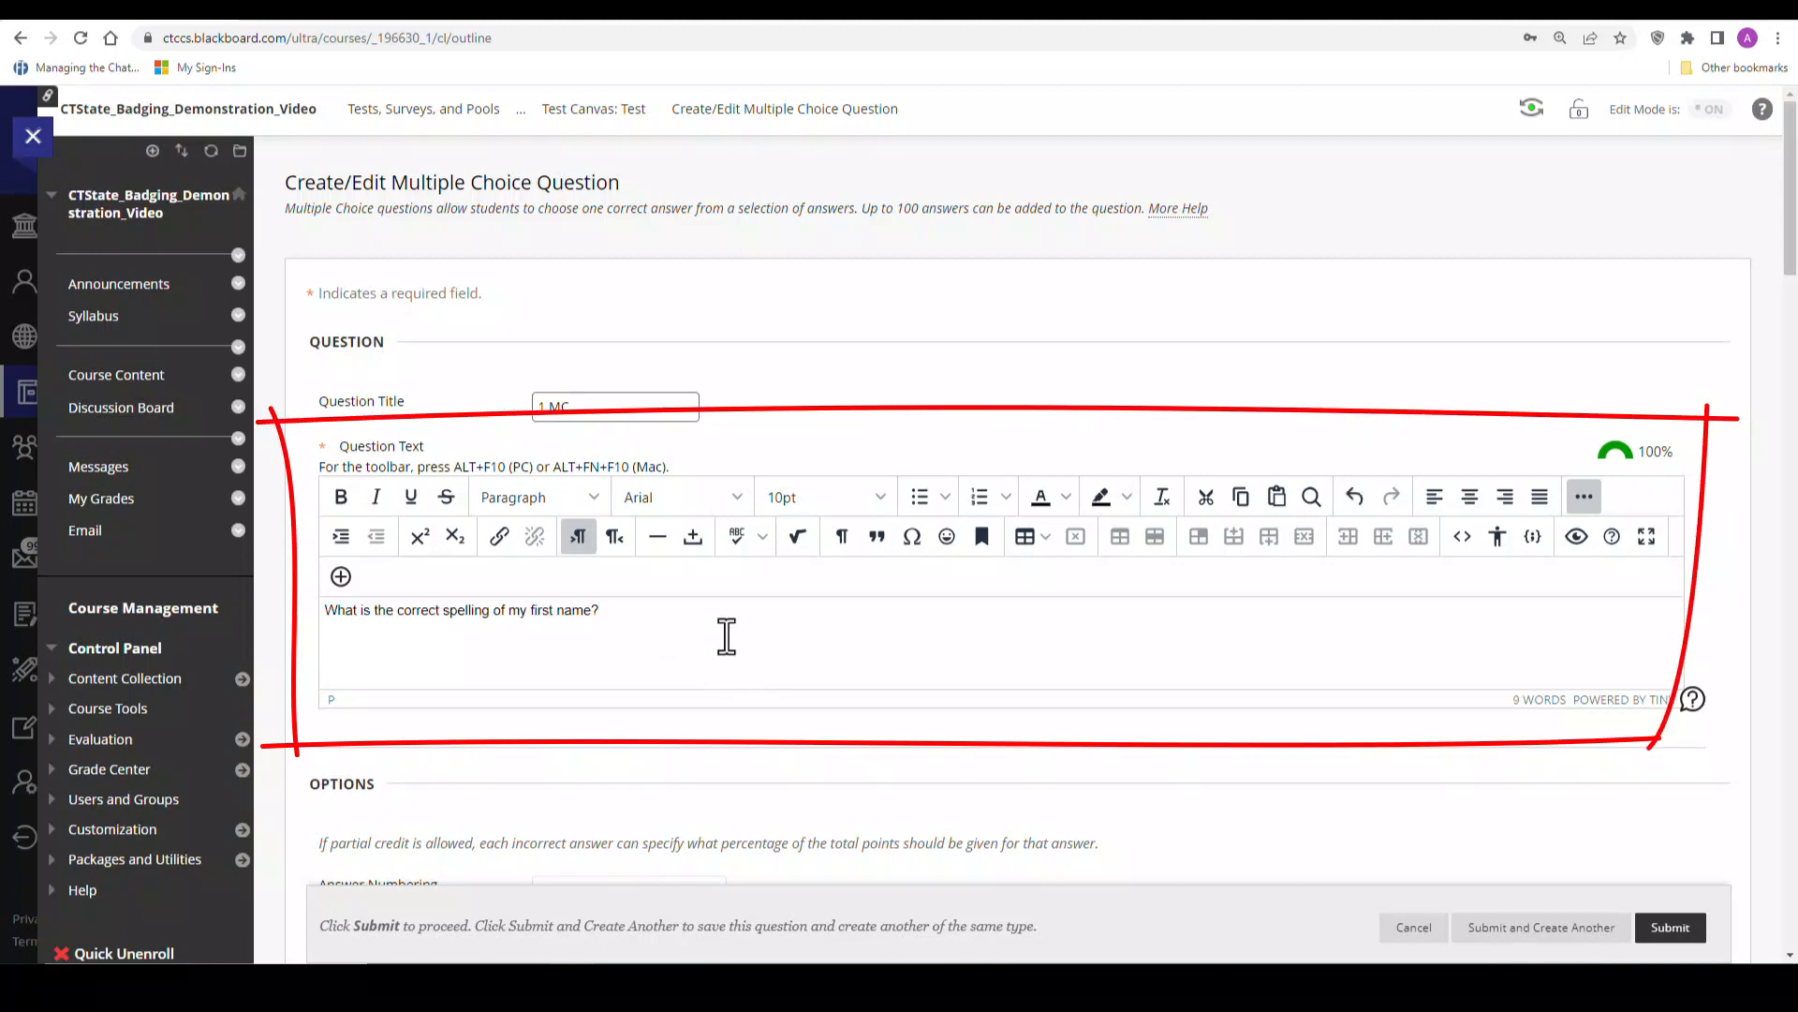
# - Set the question's answer numbering to Arabic Numerals (1, 2, 3) and enable showing answers in random order
pyautogui.scroll(-1, 727, 637)
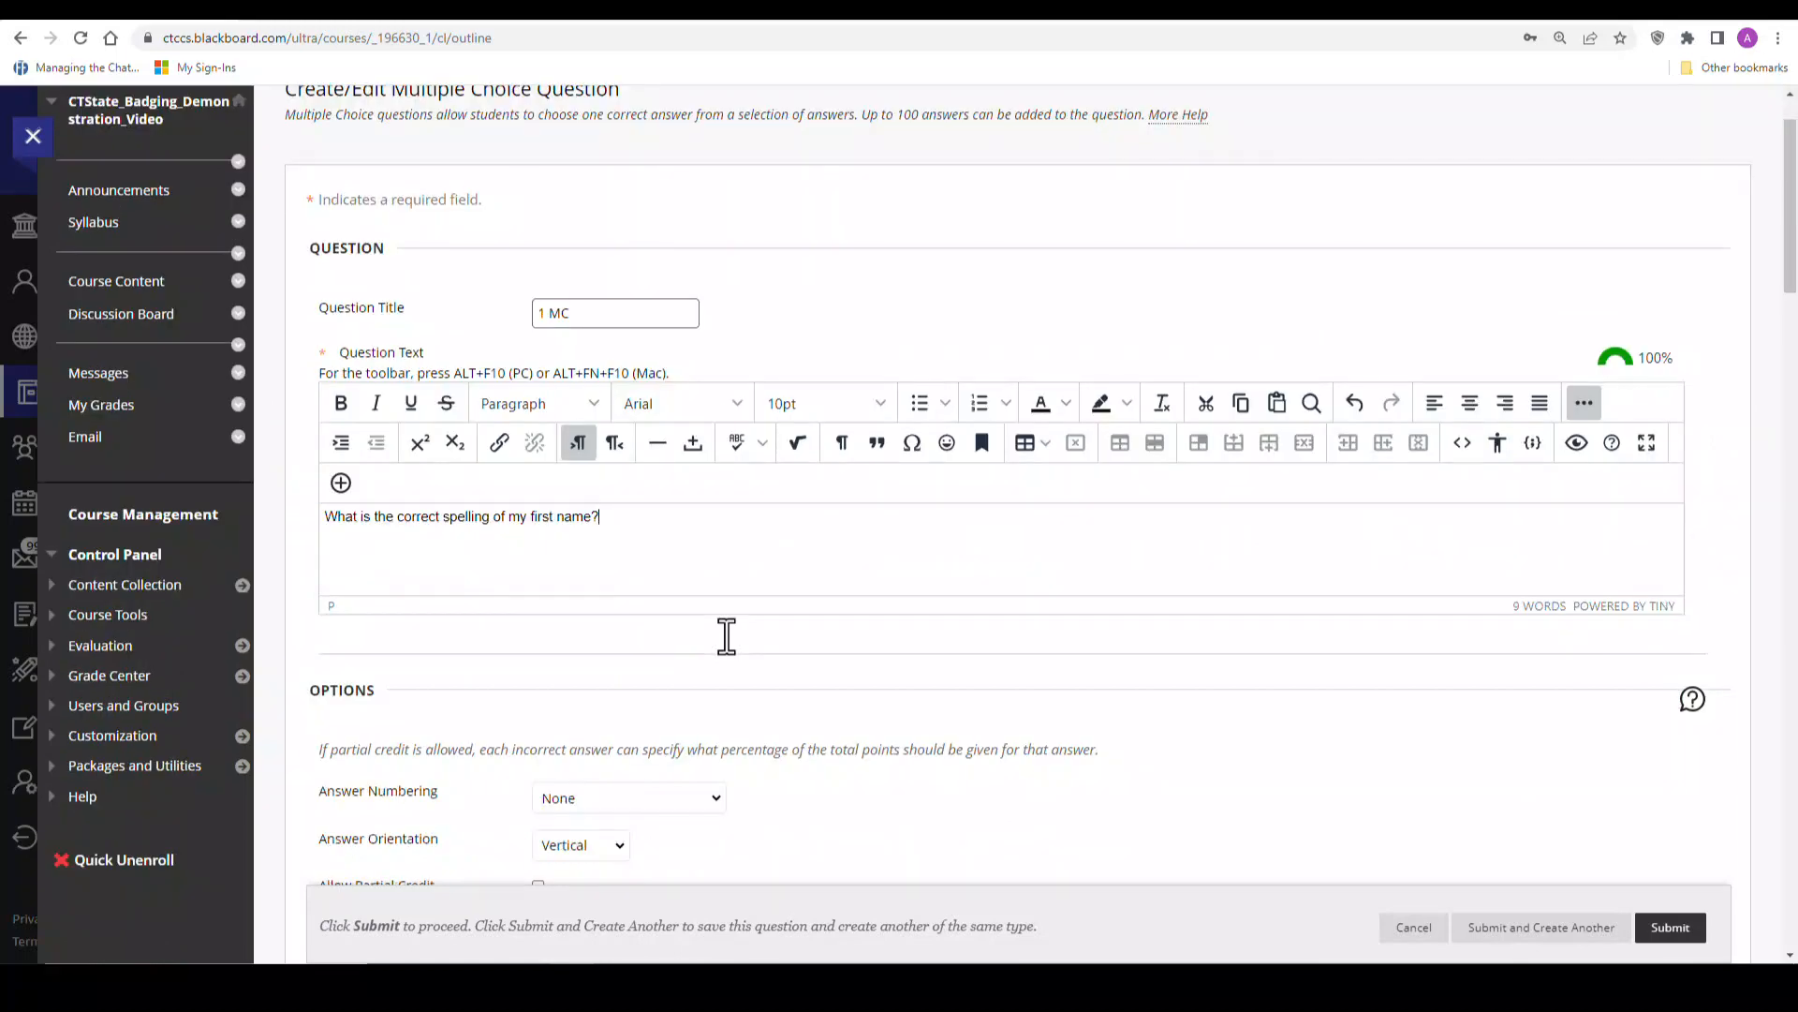
pyautogui.scroll(-2, 726, 637)
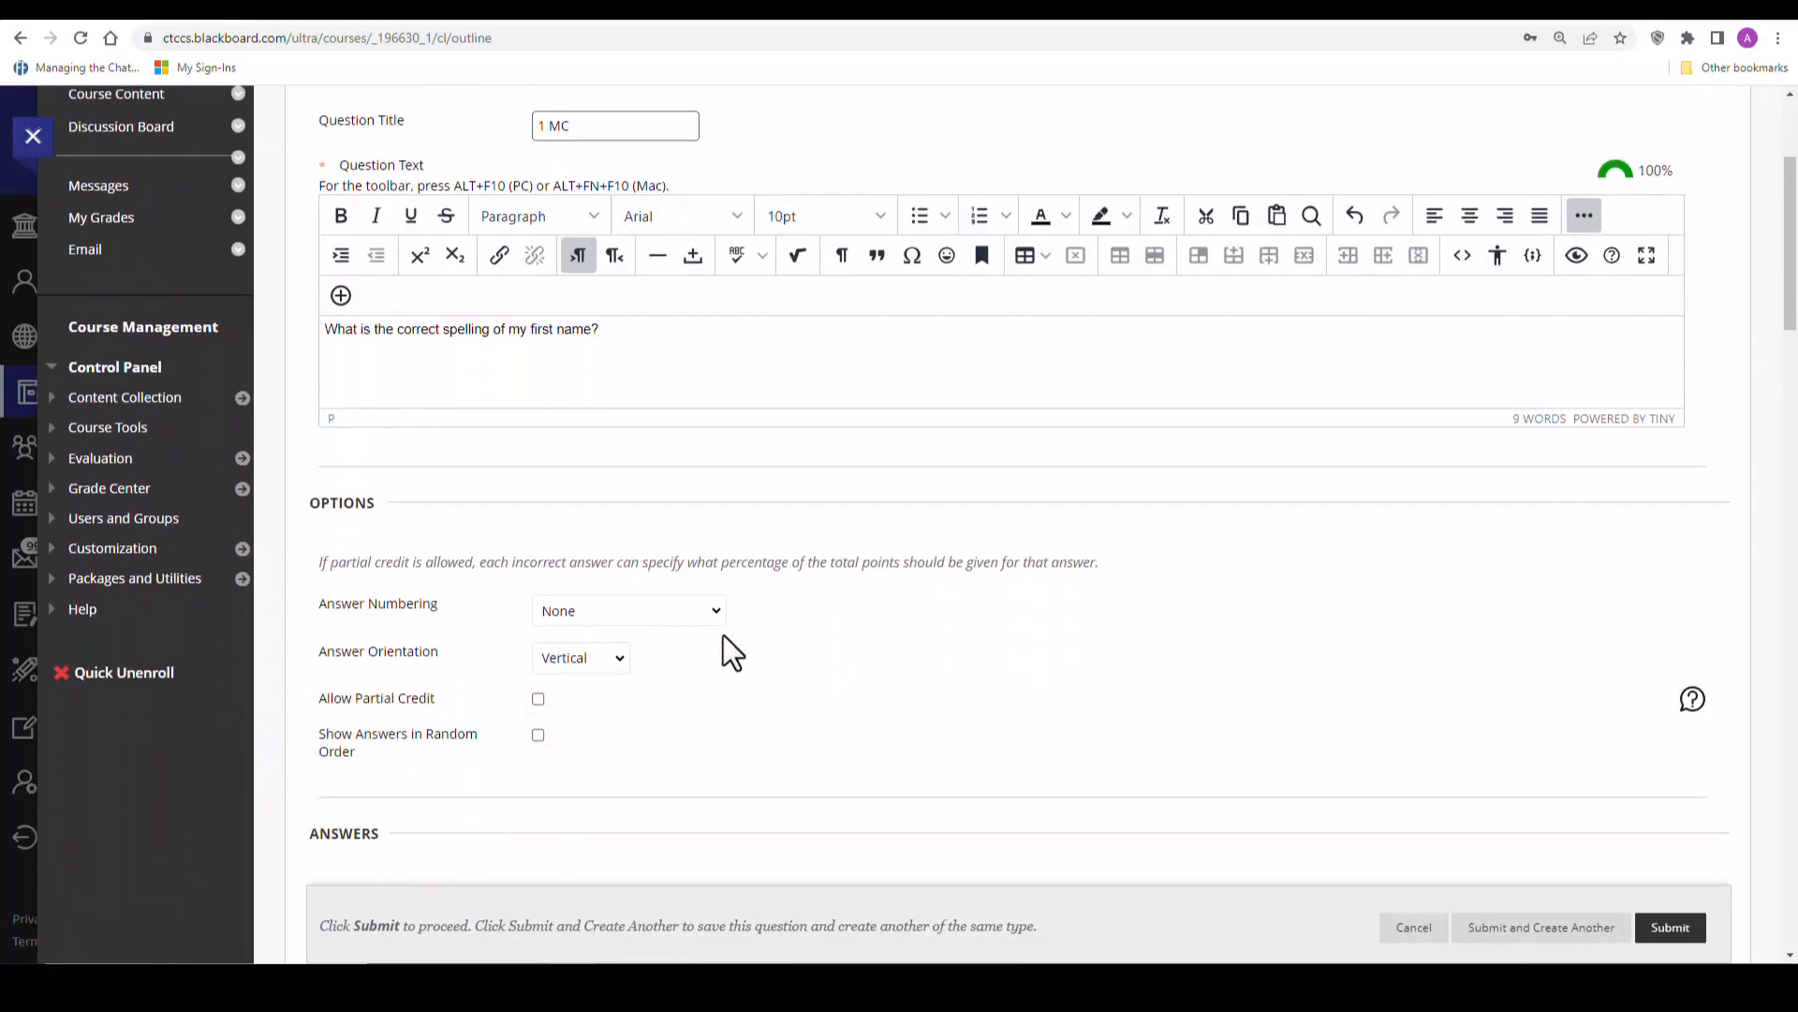
pyautogui.scroll(-2, 723, 635)
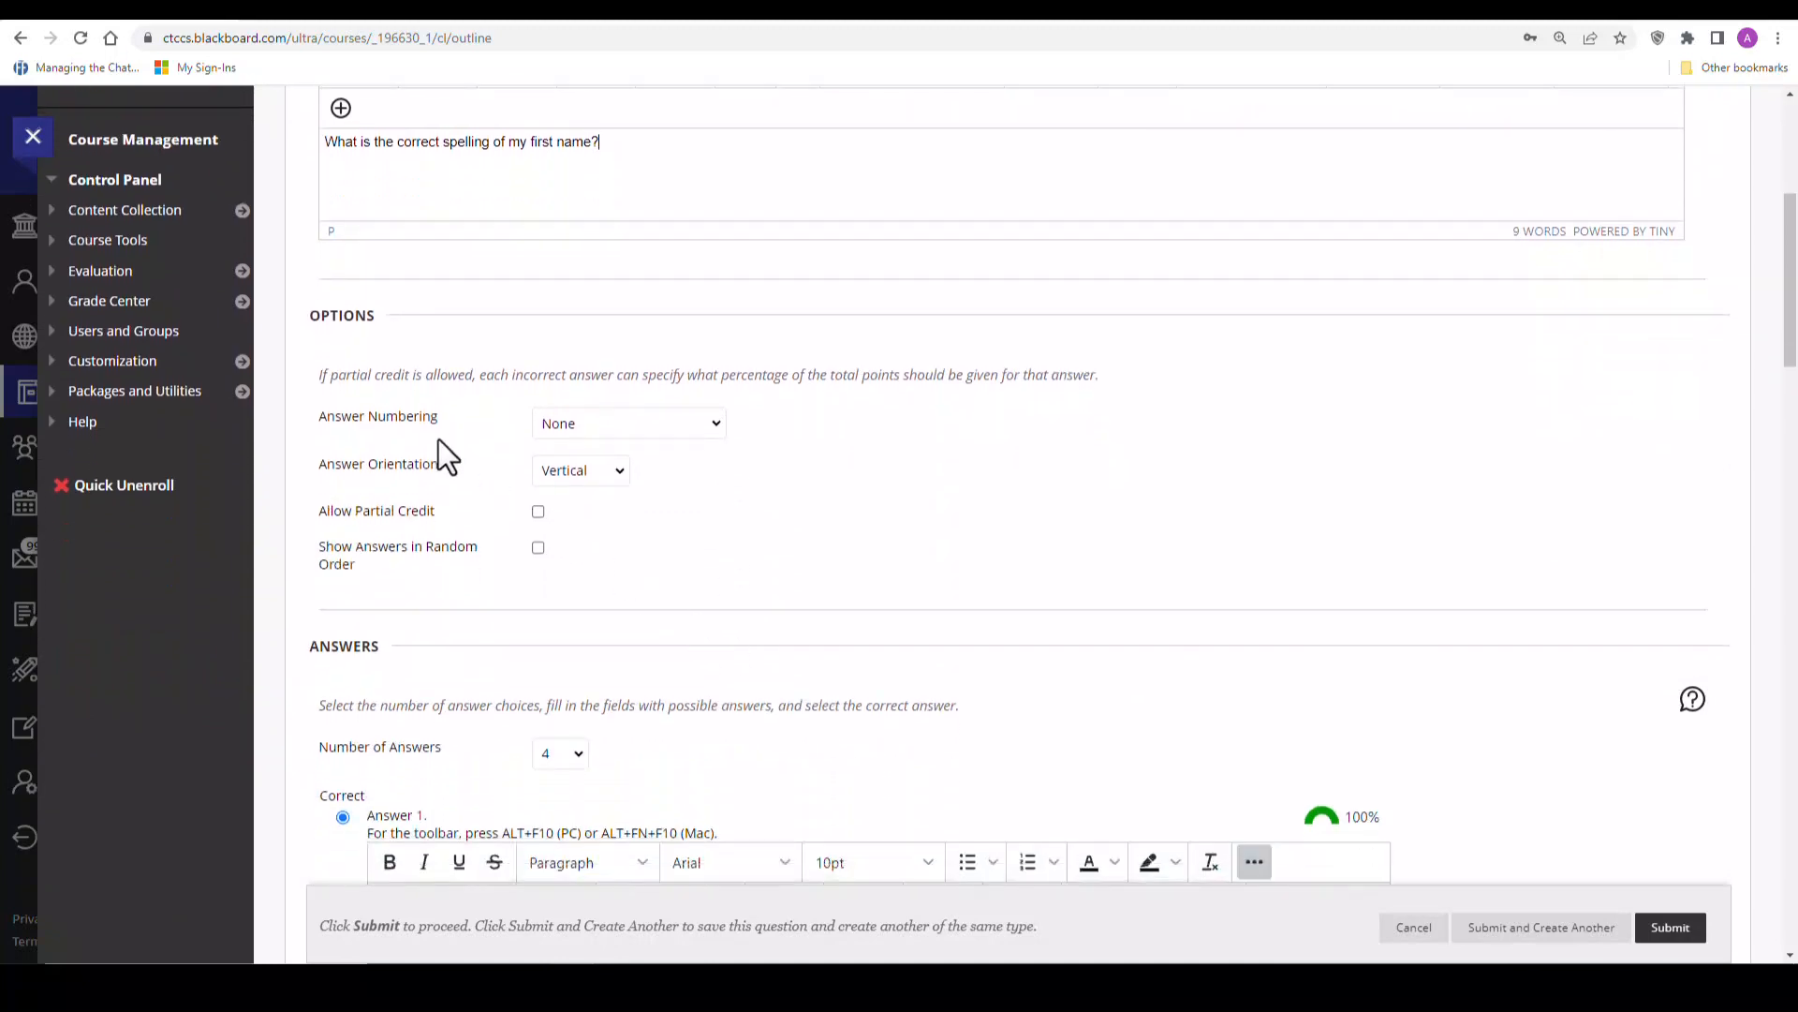
pyautogui.moveTo(443, 418); pyautogui.dragTo(279, 417)
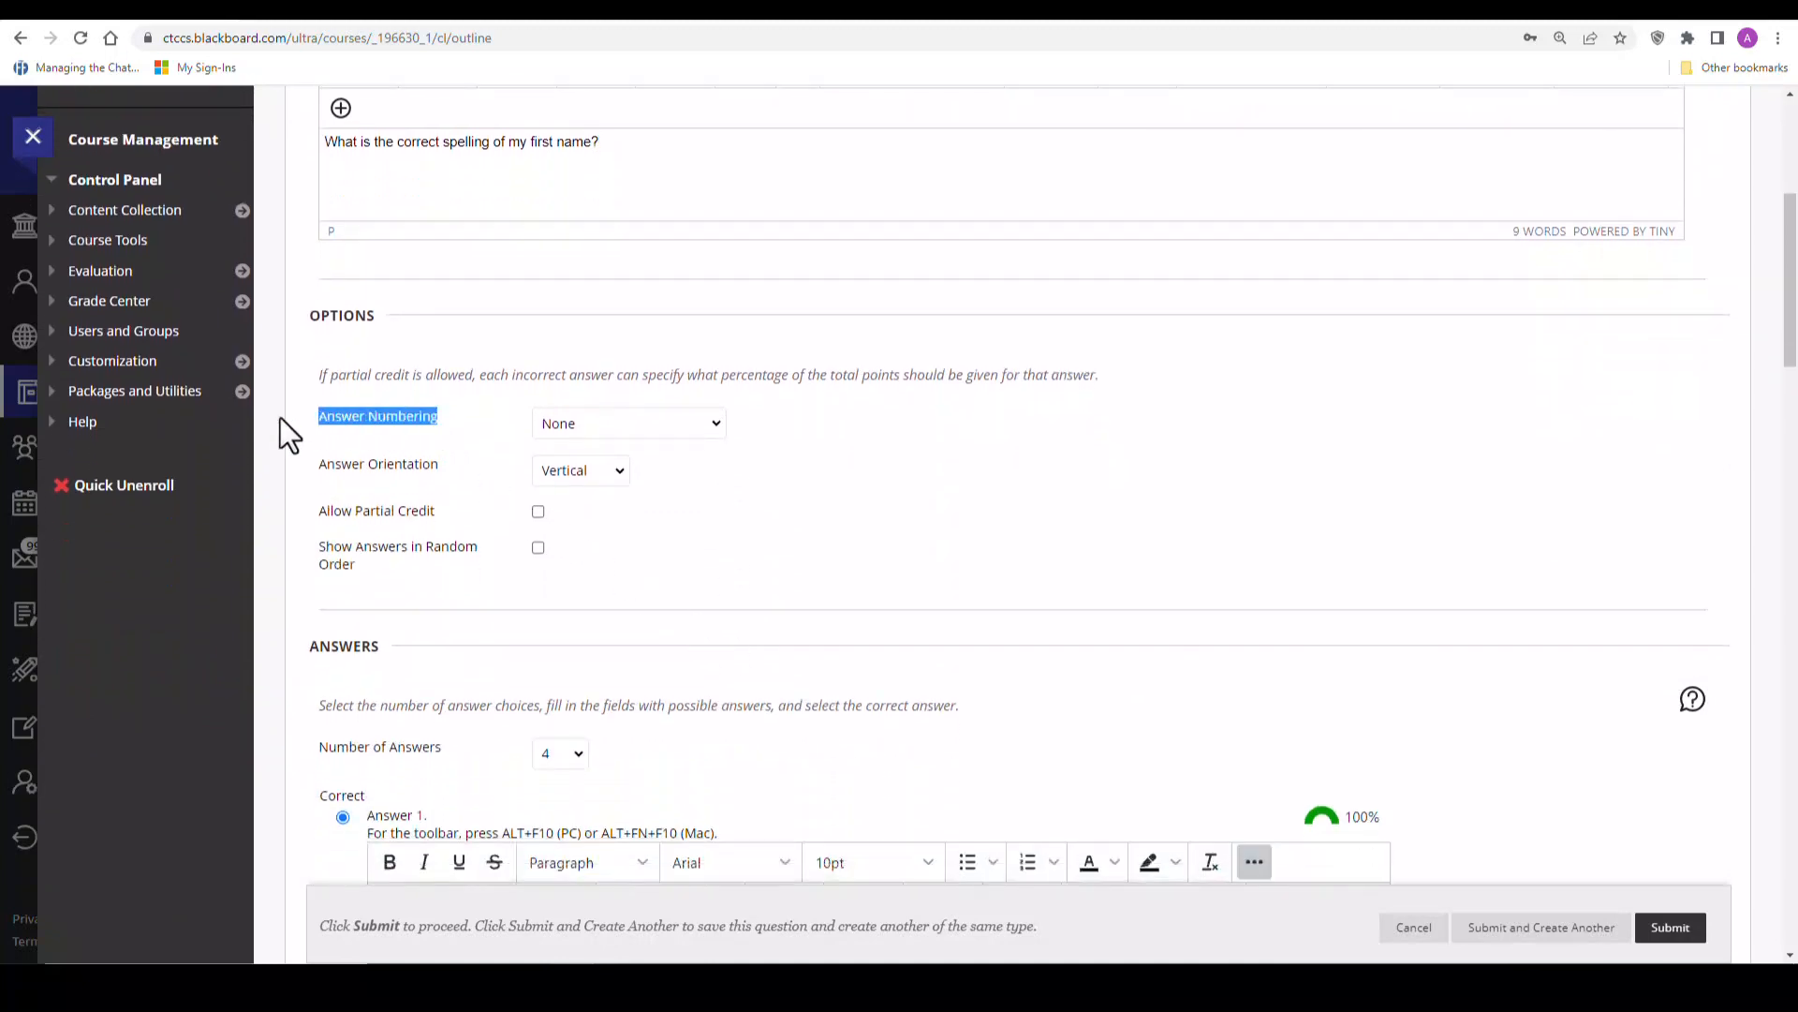
pyautogui.click(717, 423)
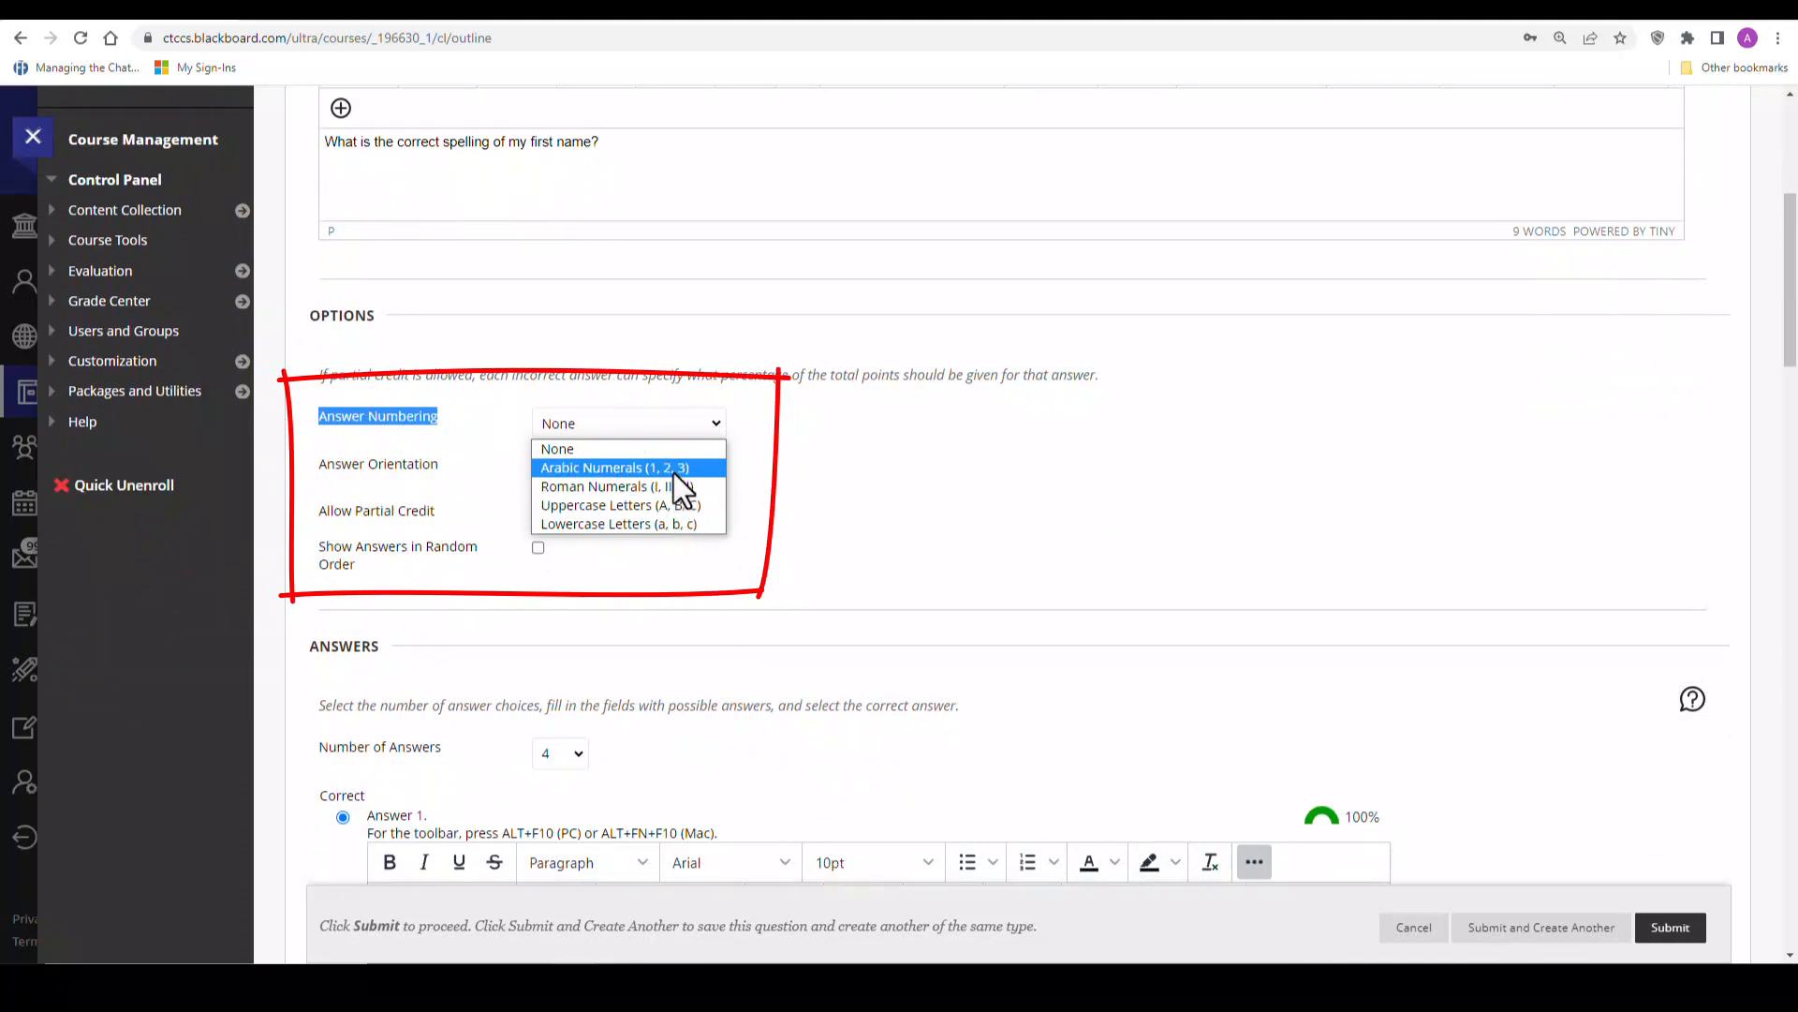
pyautogui.click(621, 468)
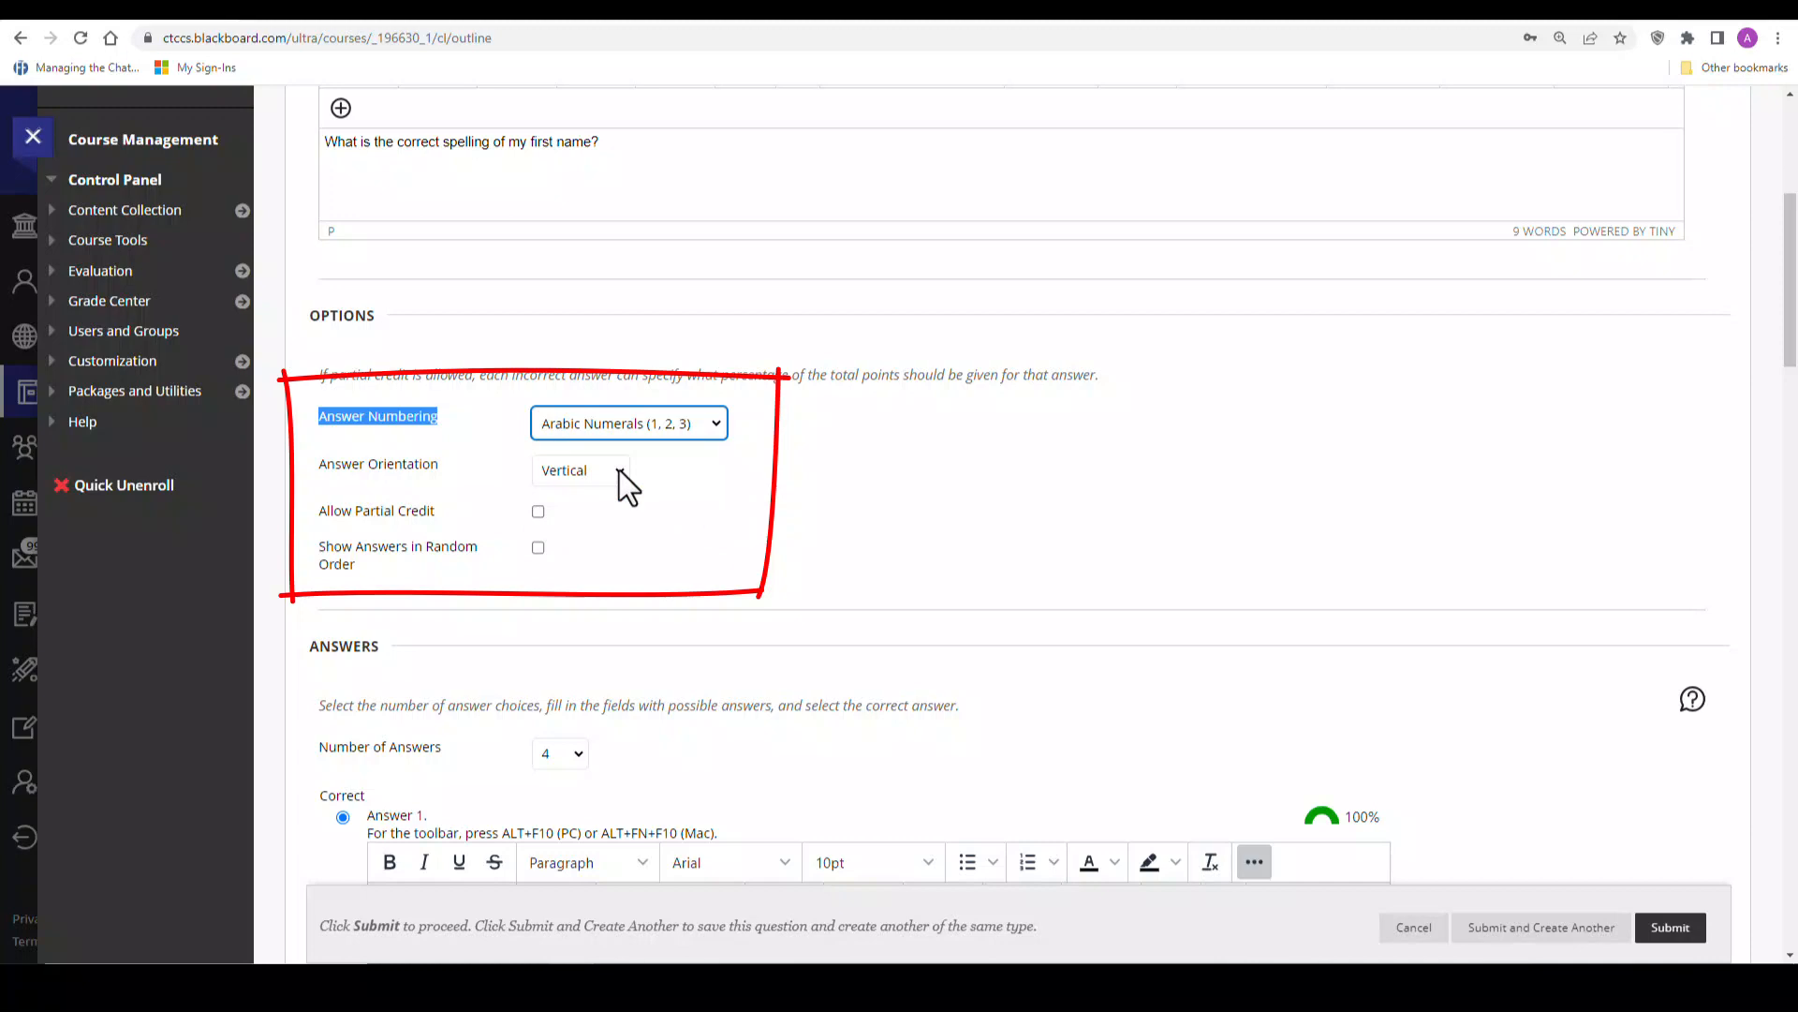
pyautogui.click(538, 547)
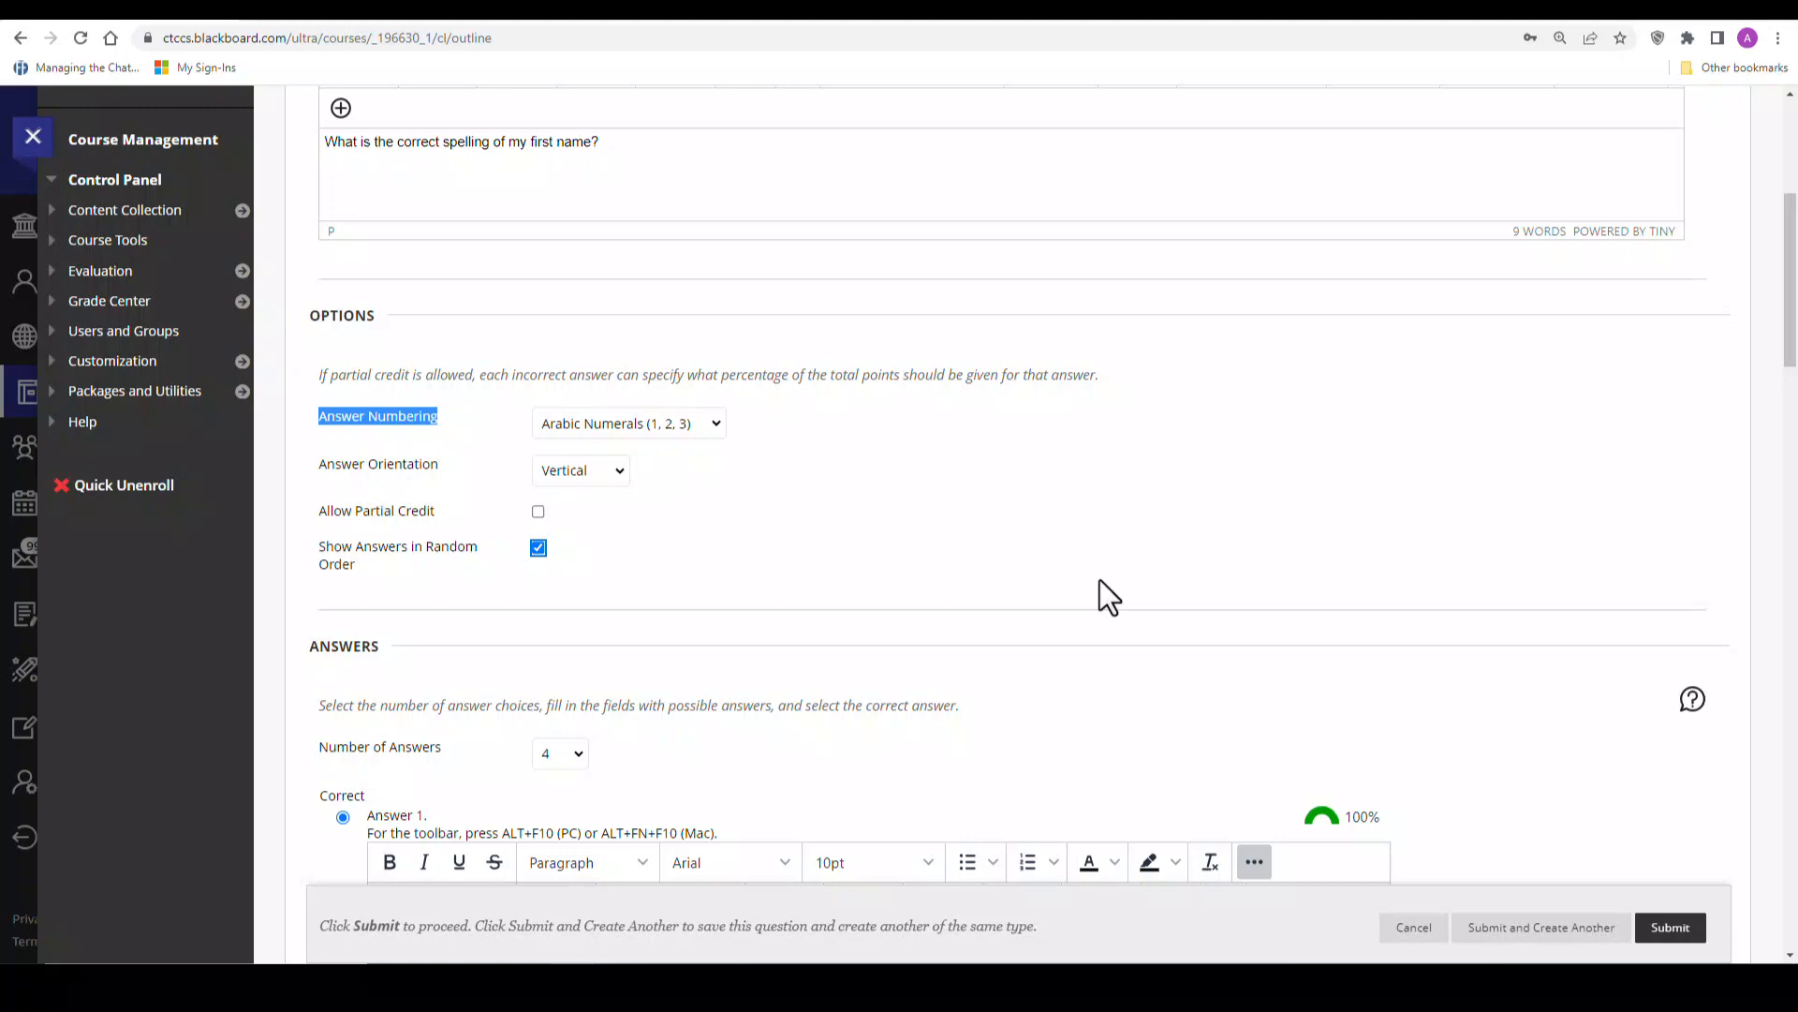
# - Fill in the four answer choices with different spellings of the instructor's first name
pyautogui.scroll(-5, 1100, 581)
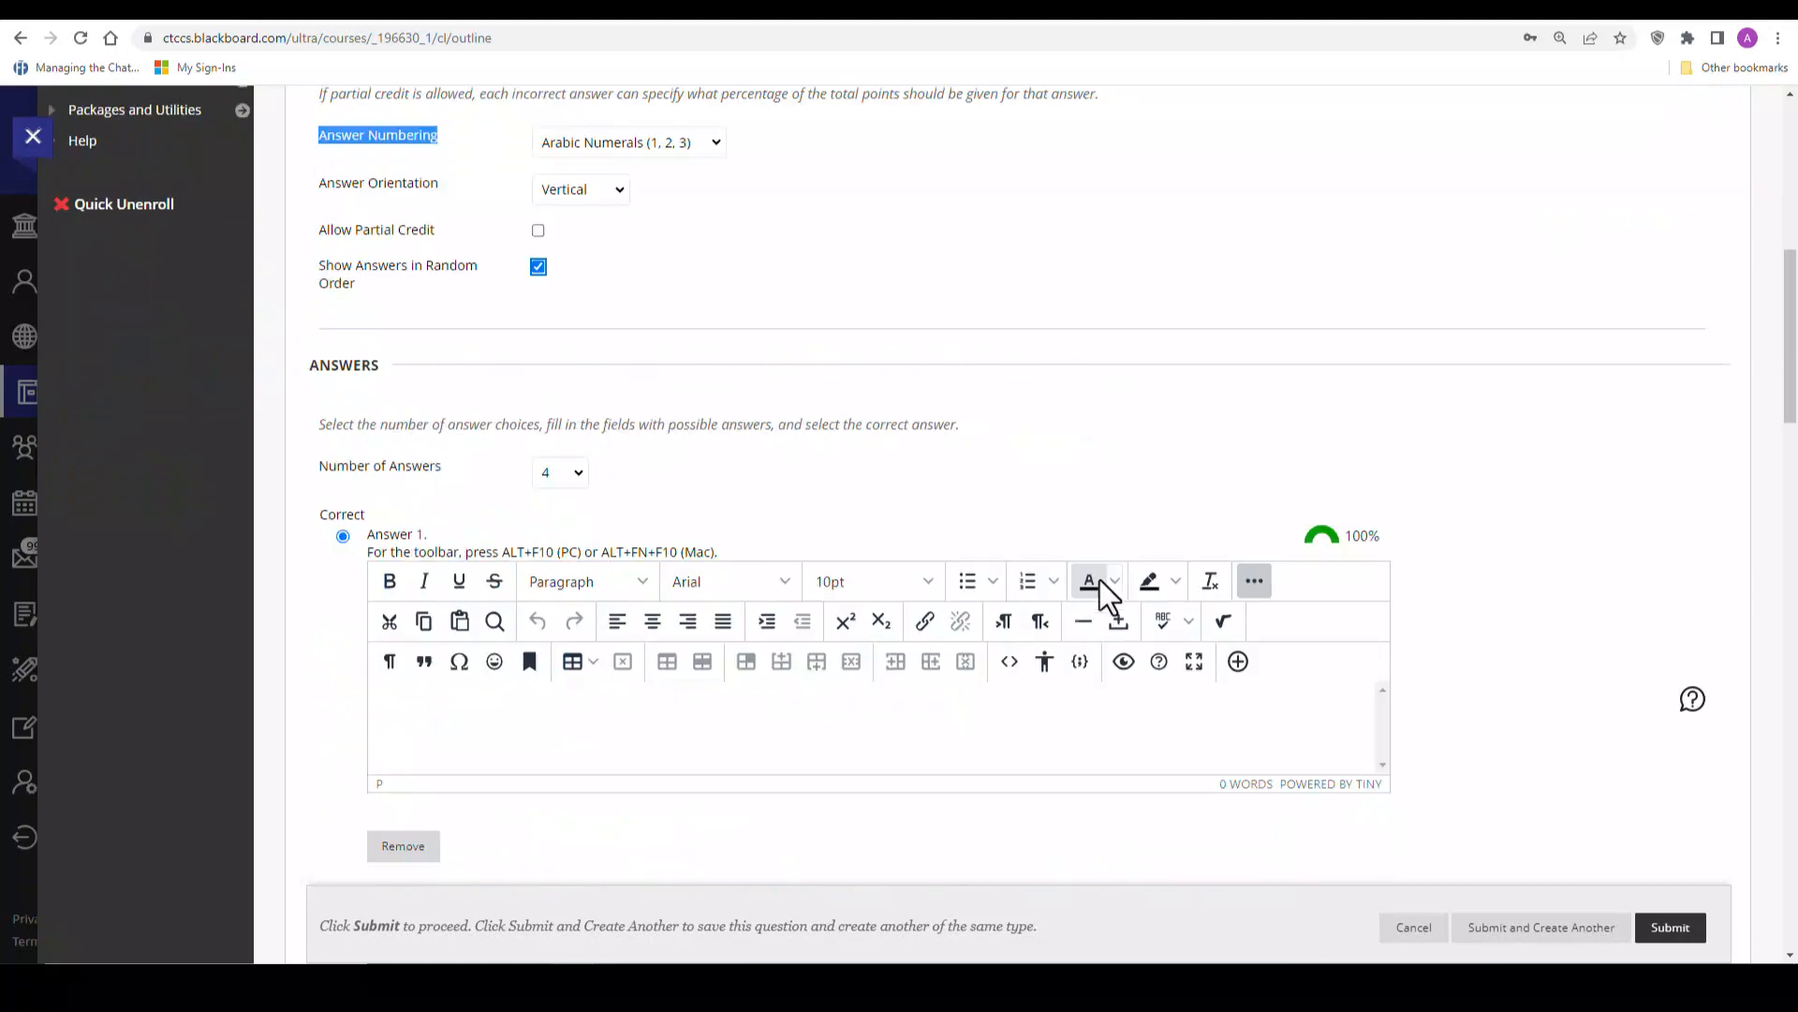
pyautogui.scroll(-1, 1099, 580)
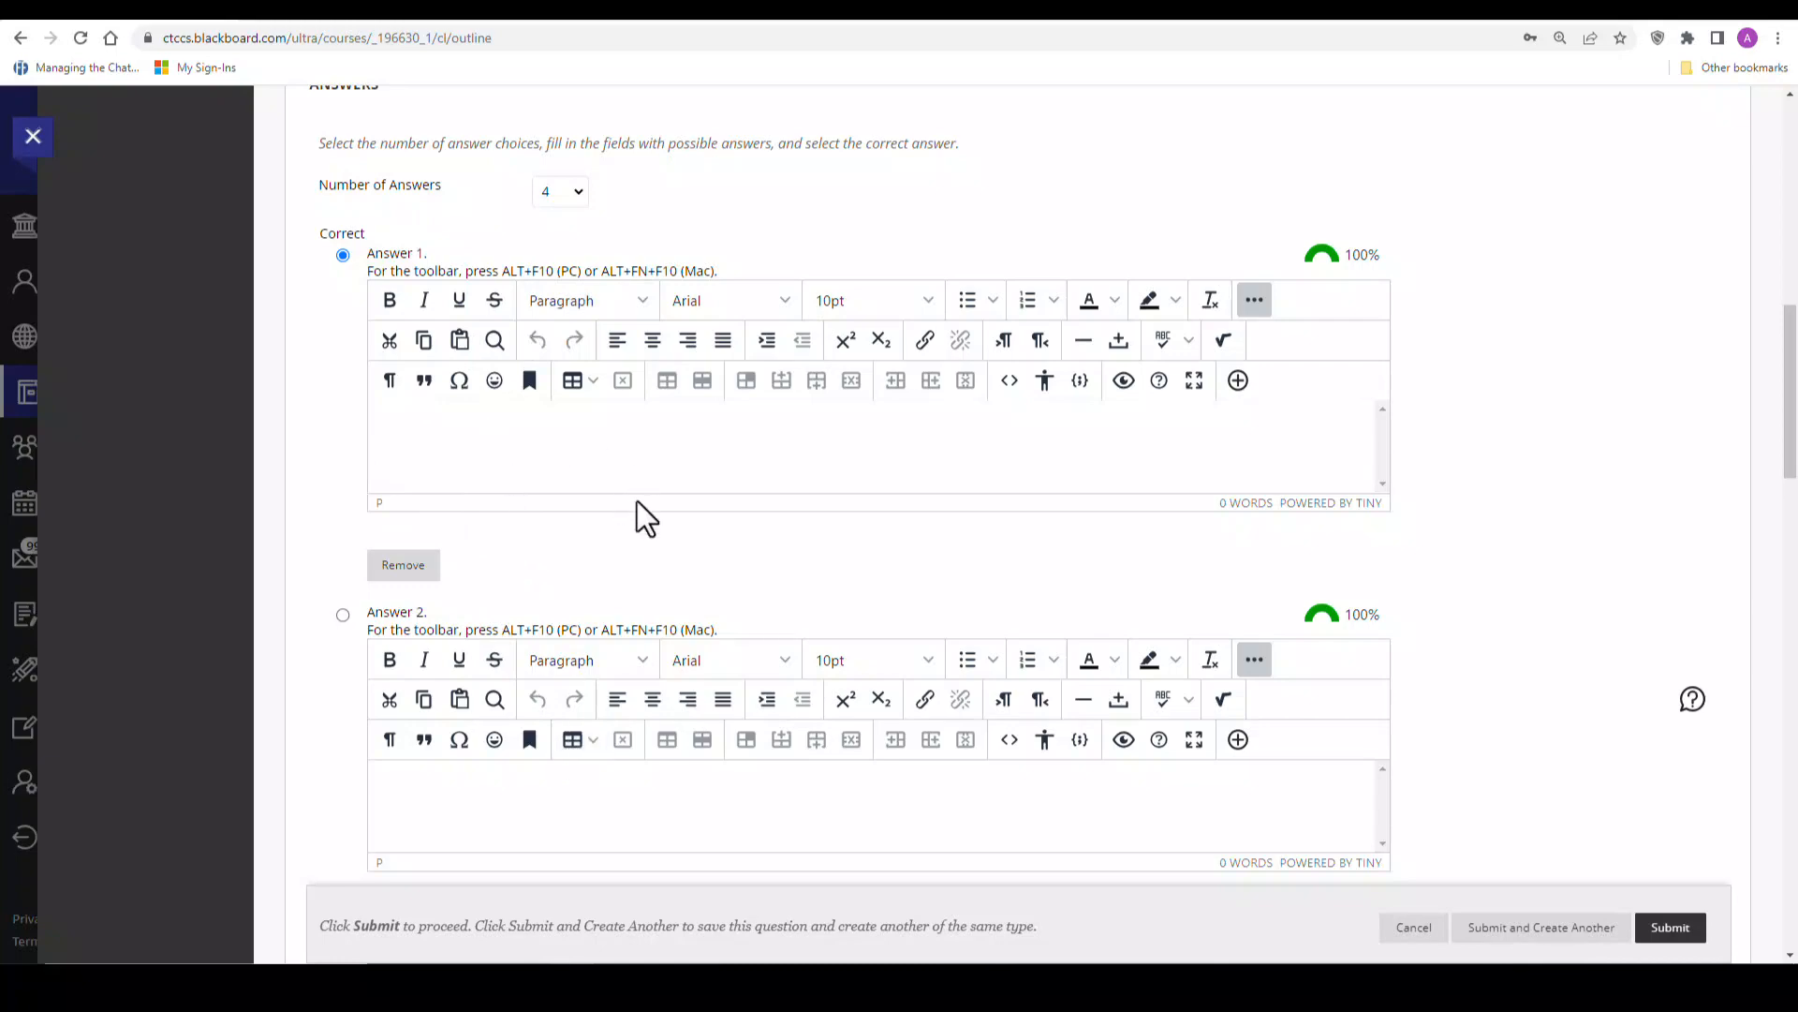
pyautogui.scroll(-4, 637, 510)
pyautogui.scroll(-6, 530, 752)
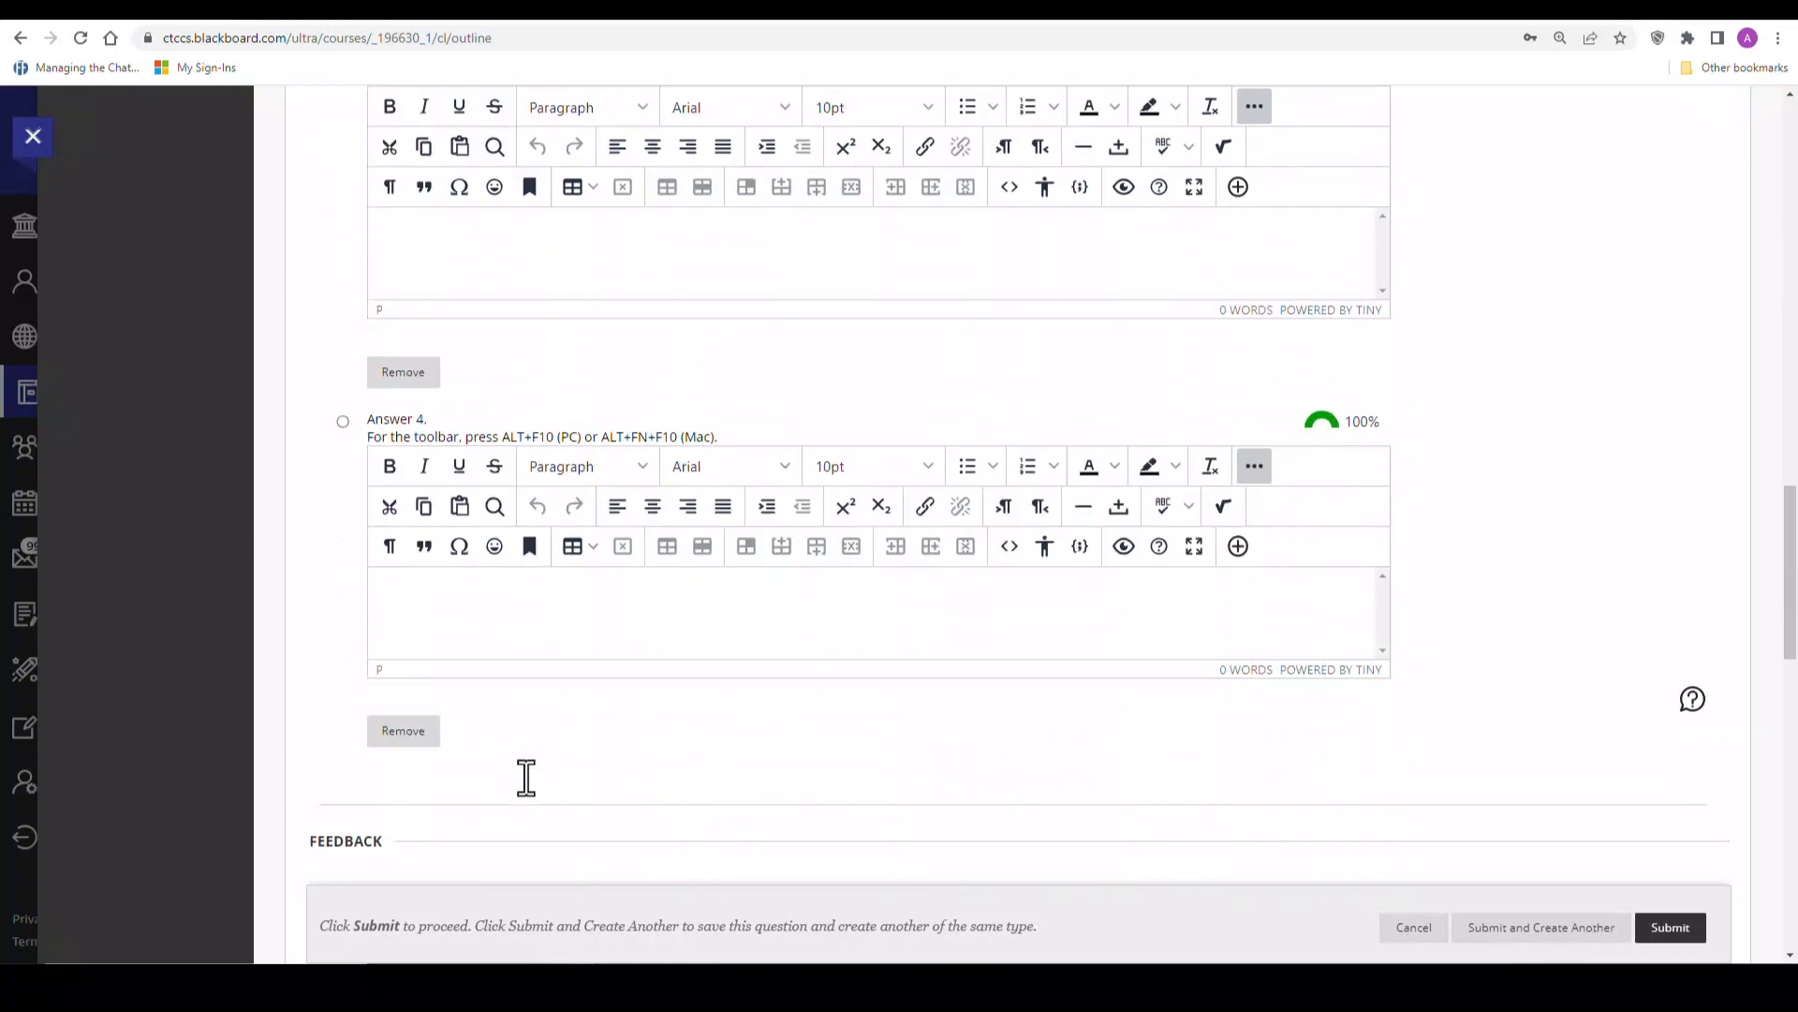
pyautogui.scroll(13, 527, 777)
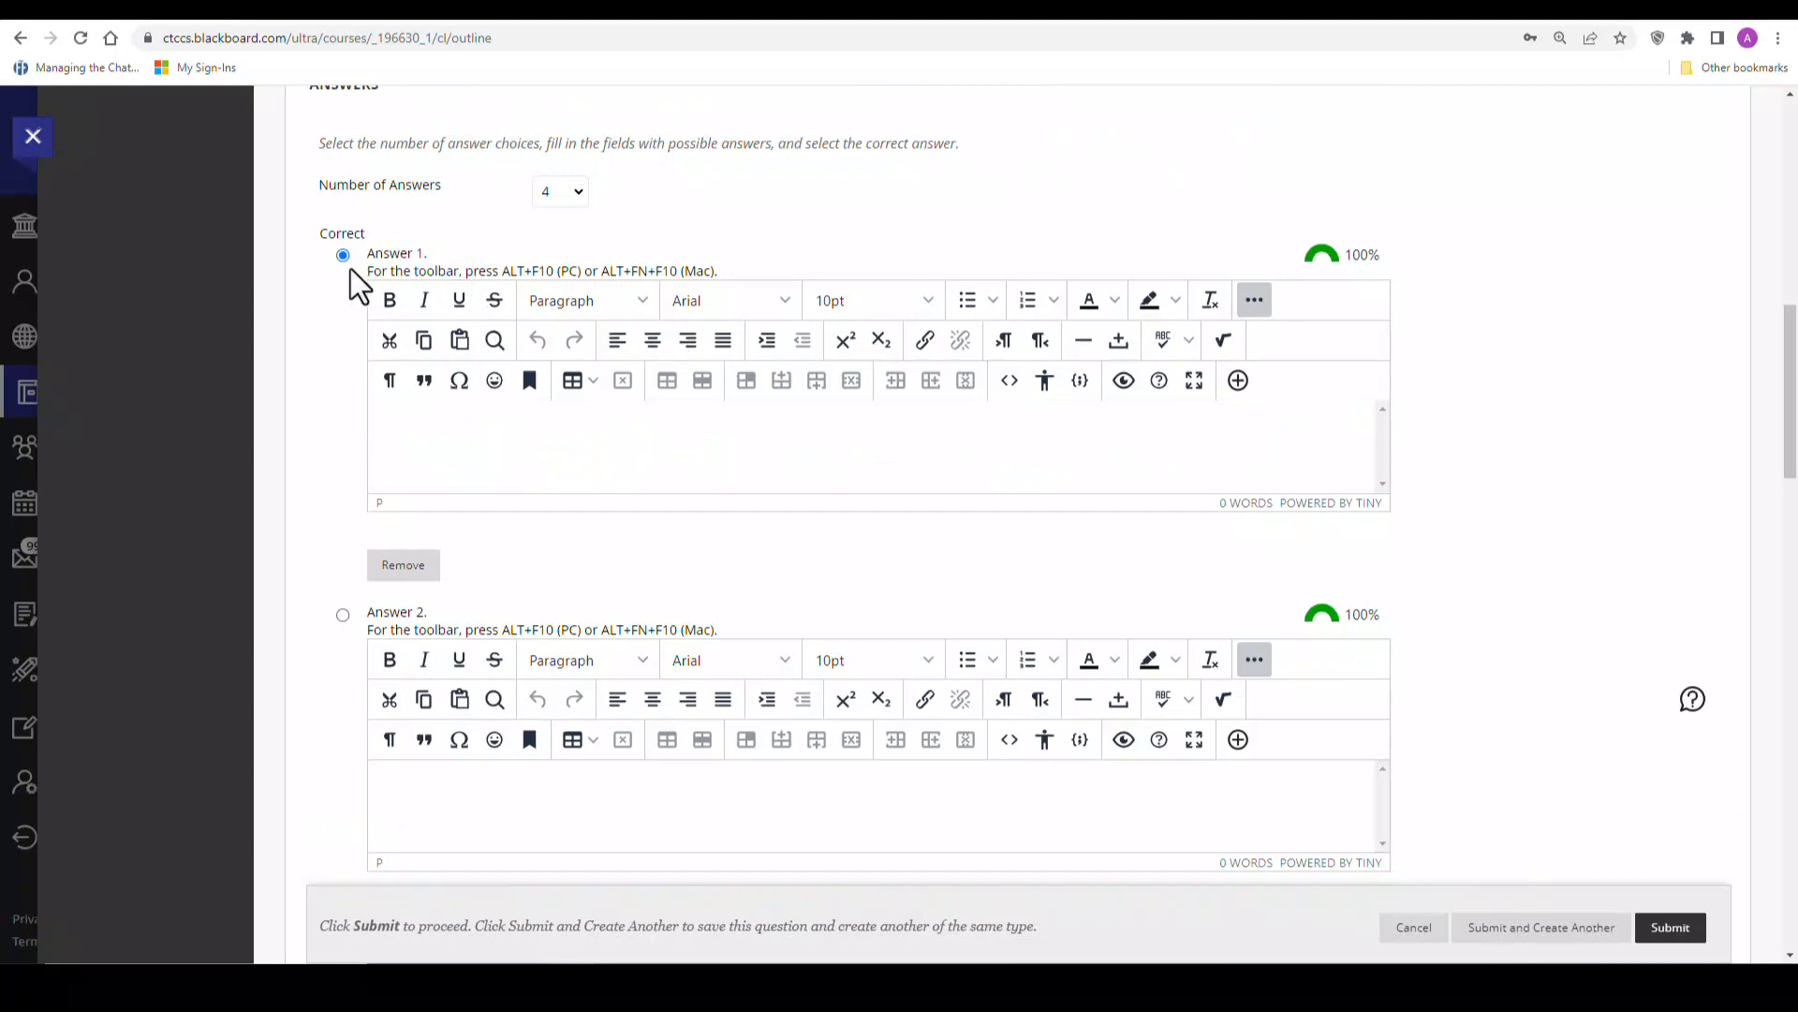
pyautogui.click(483, 425)
pyautogui.write('Adrian')
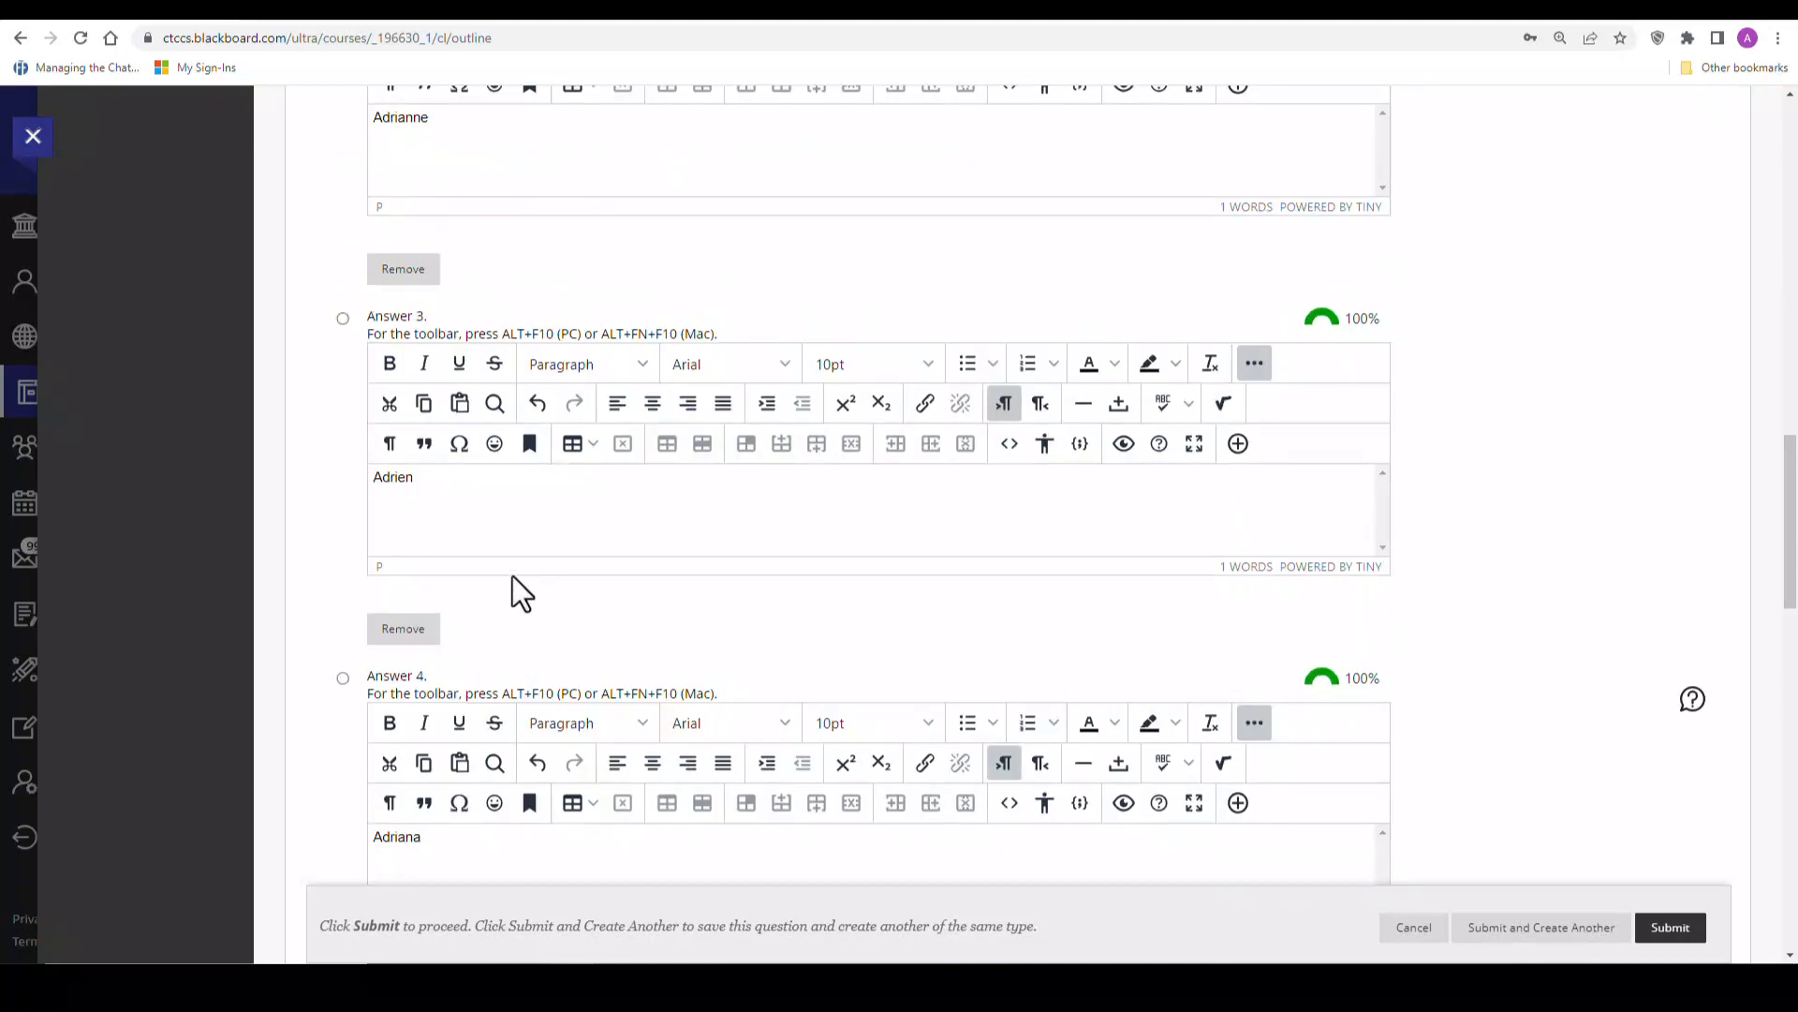
# - Mark Answer 2 as the correct answer and submit the question with the feedback fields left empty
pyautogui.scroll(5, 514, 576)
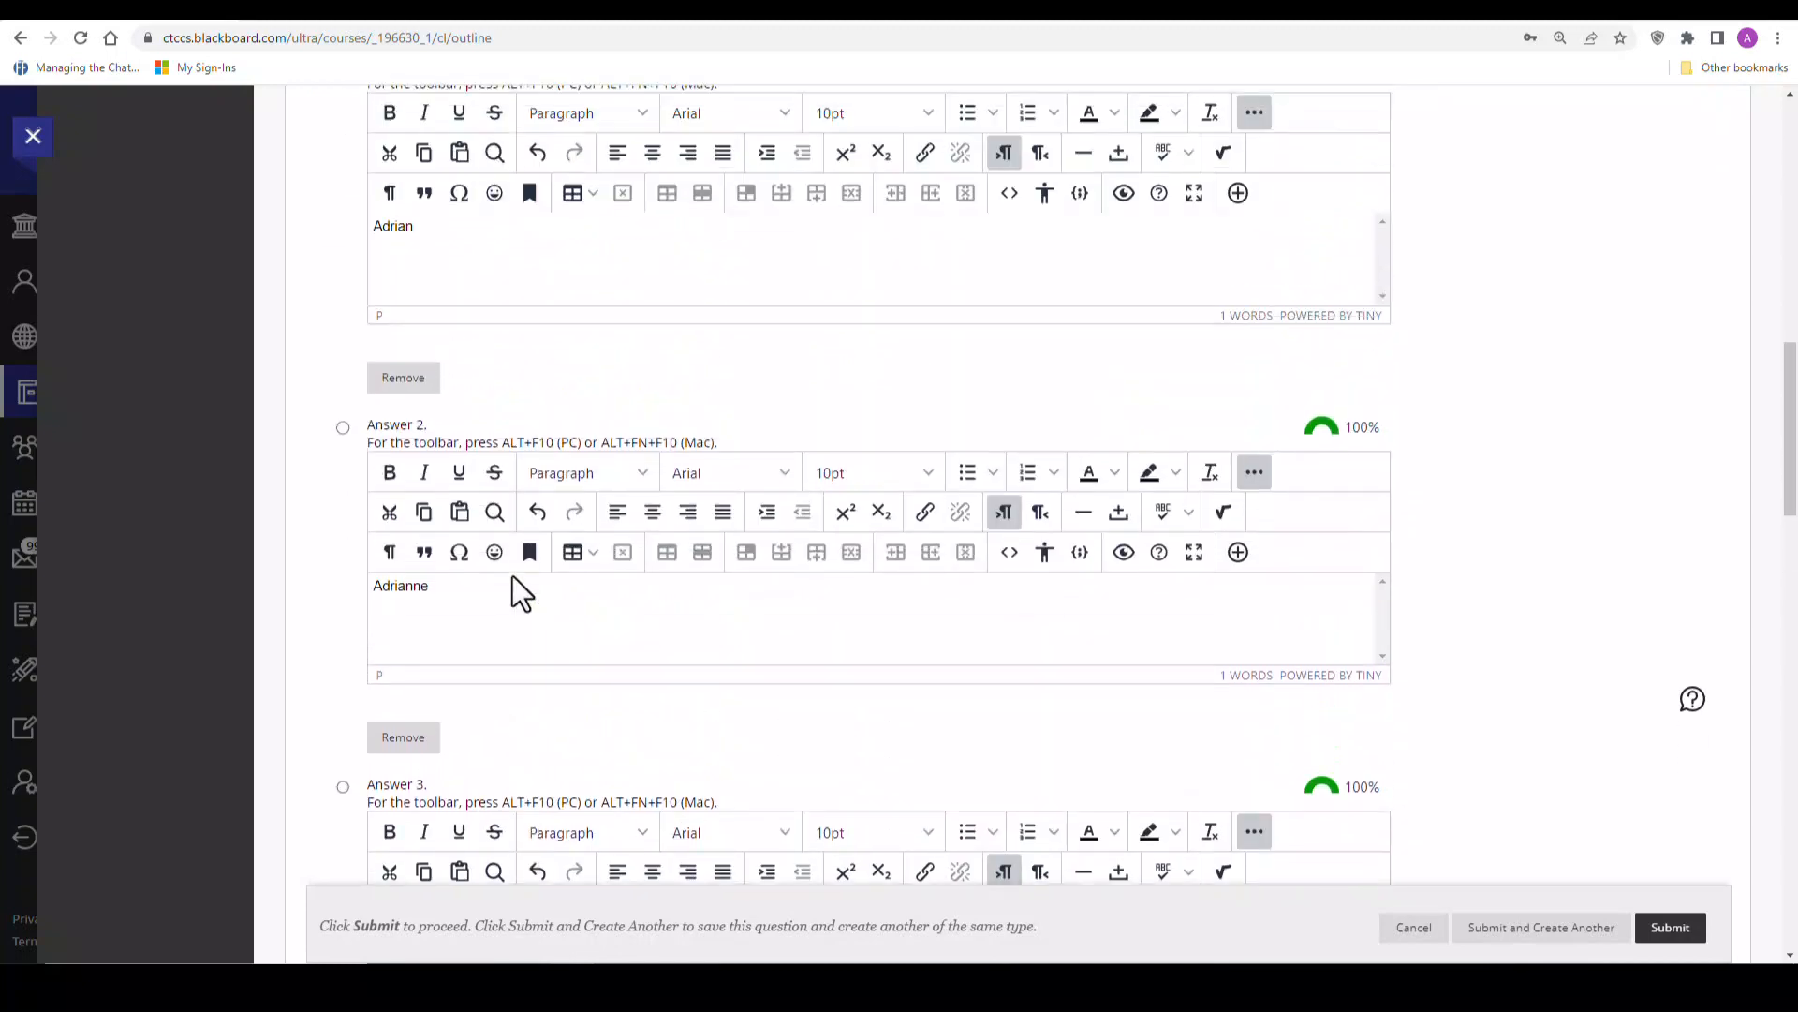
pyautogui.click(343, 428)
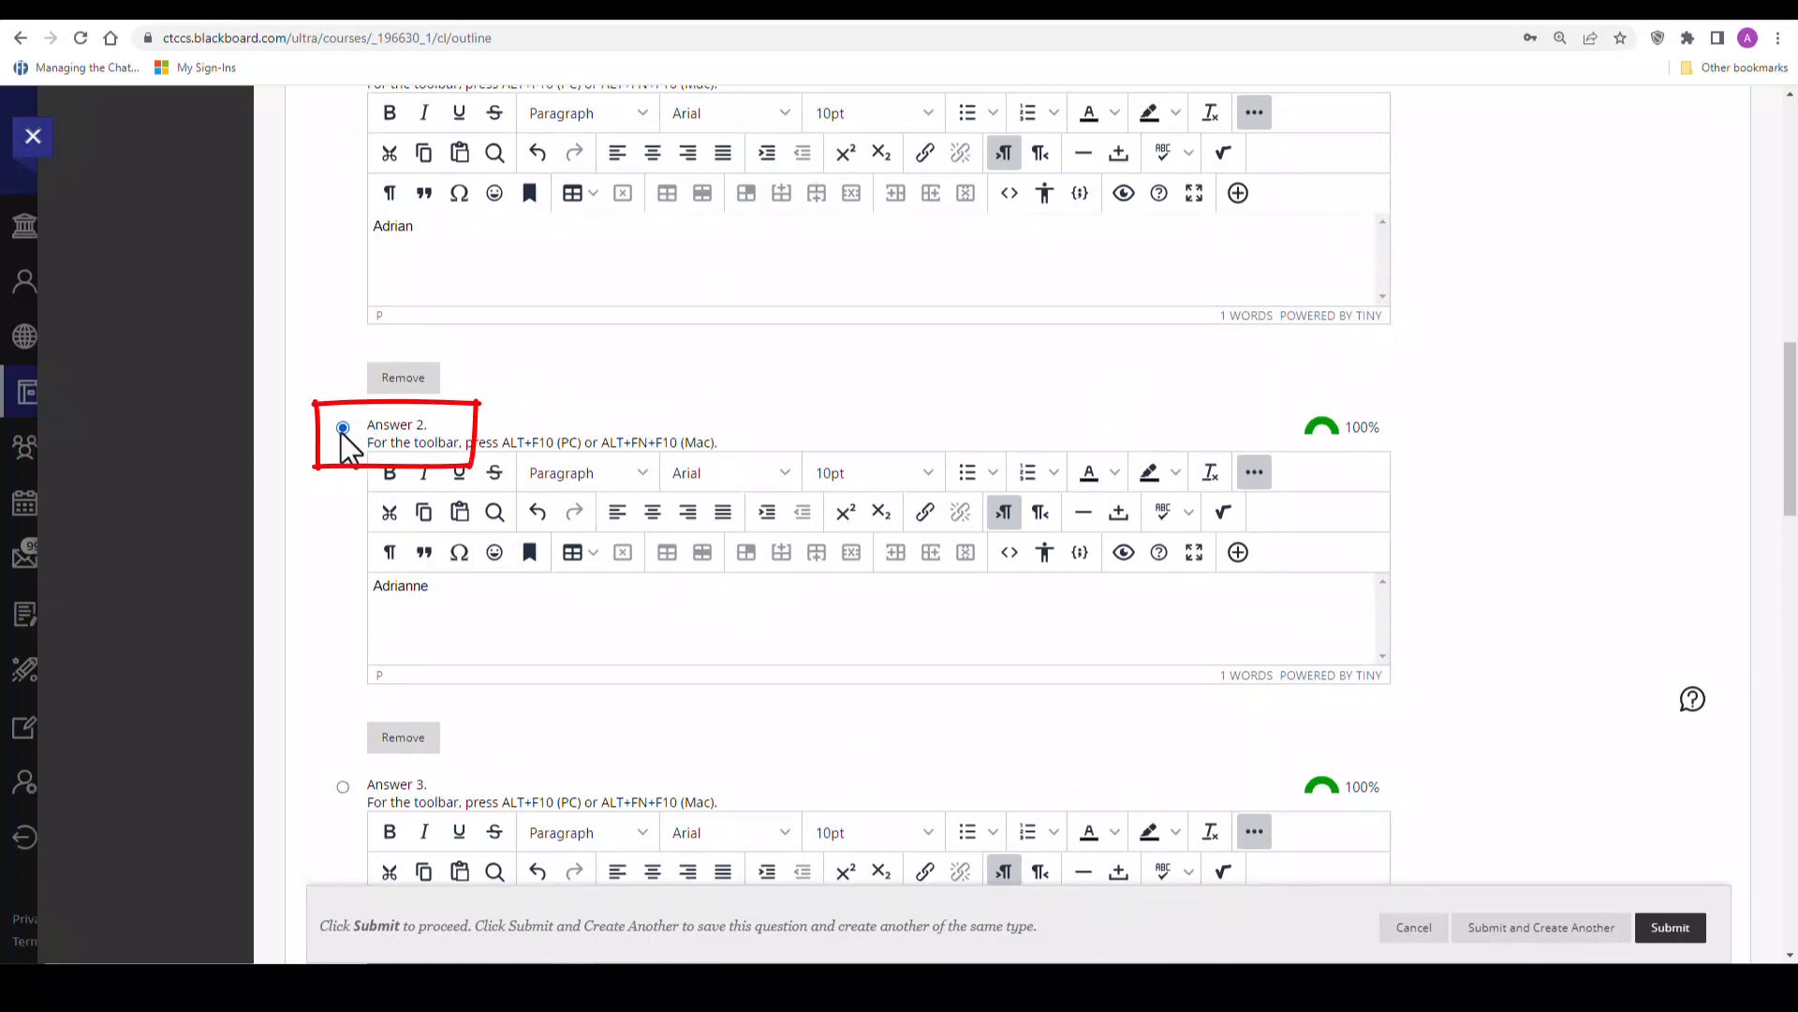
pyautogui.doubleClick(342, 429)
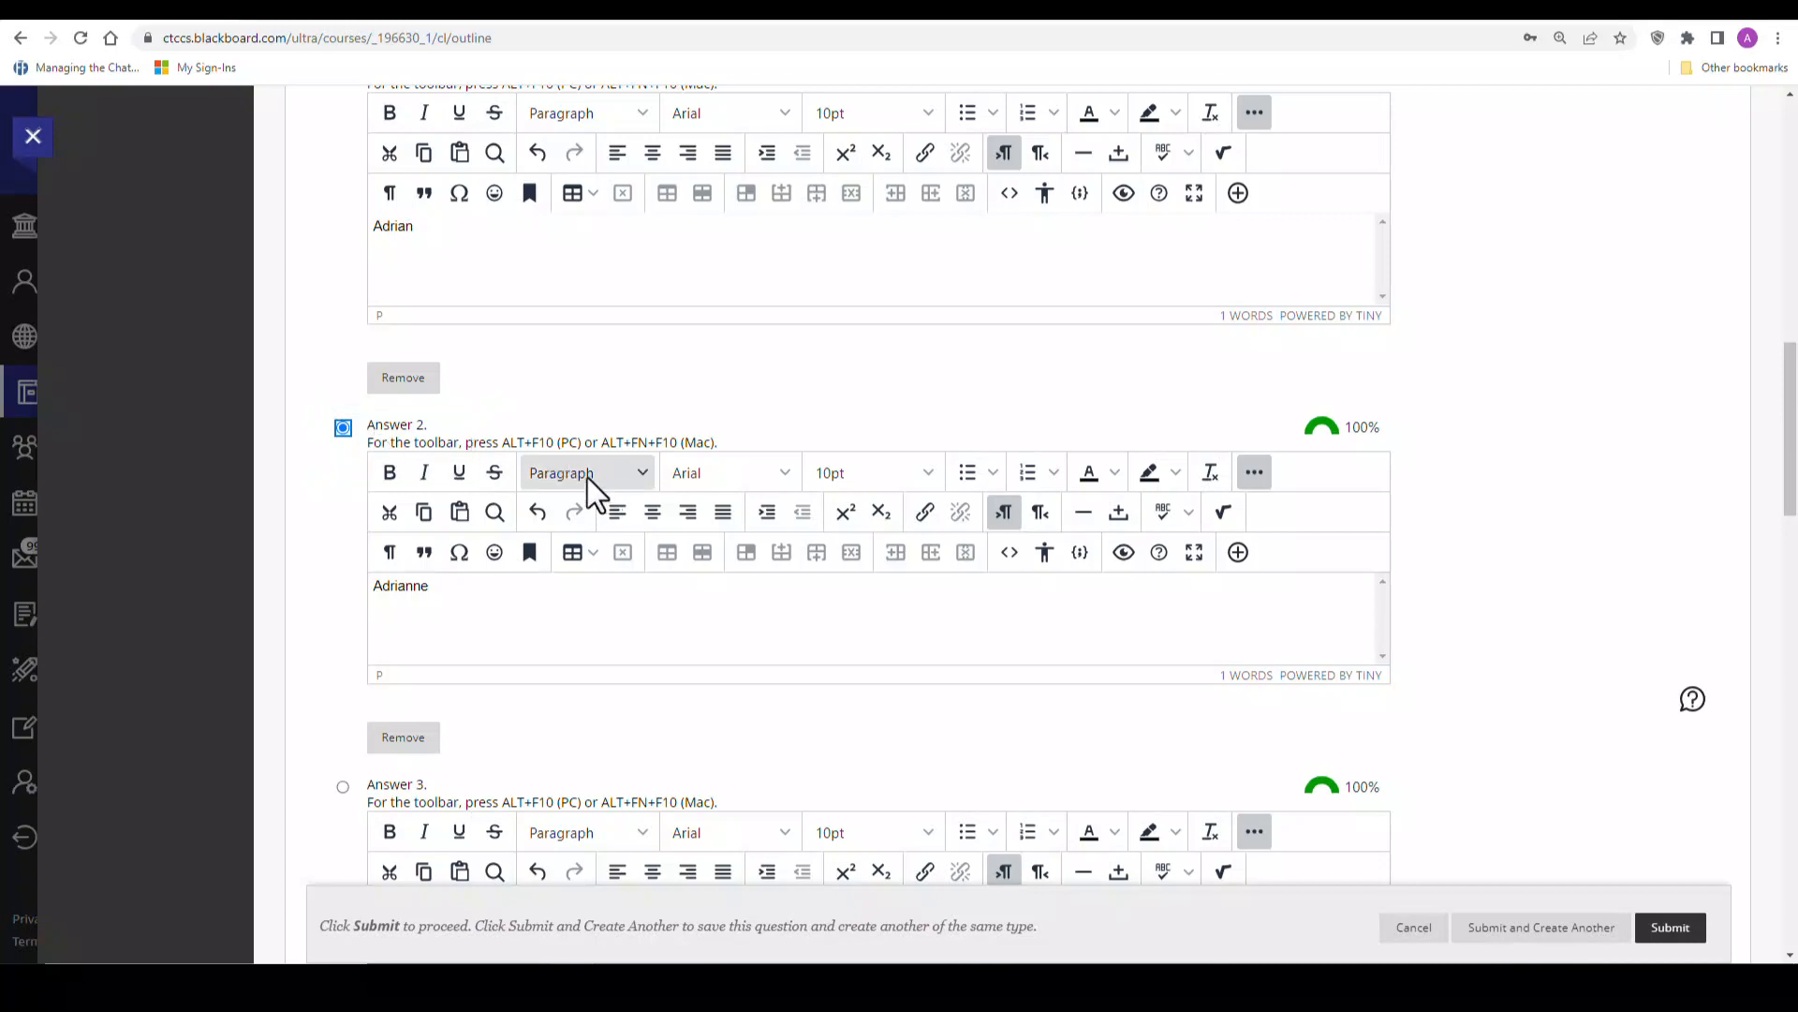
pyautogui.scroll(-4, 840, 627)
pyautogui.scroll(-12, 840, 626)
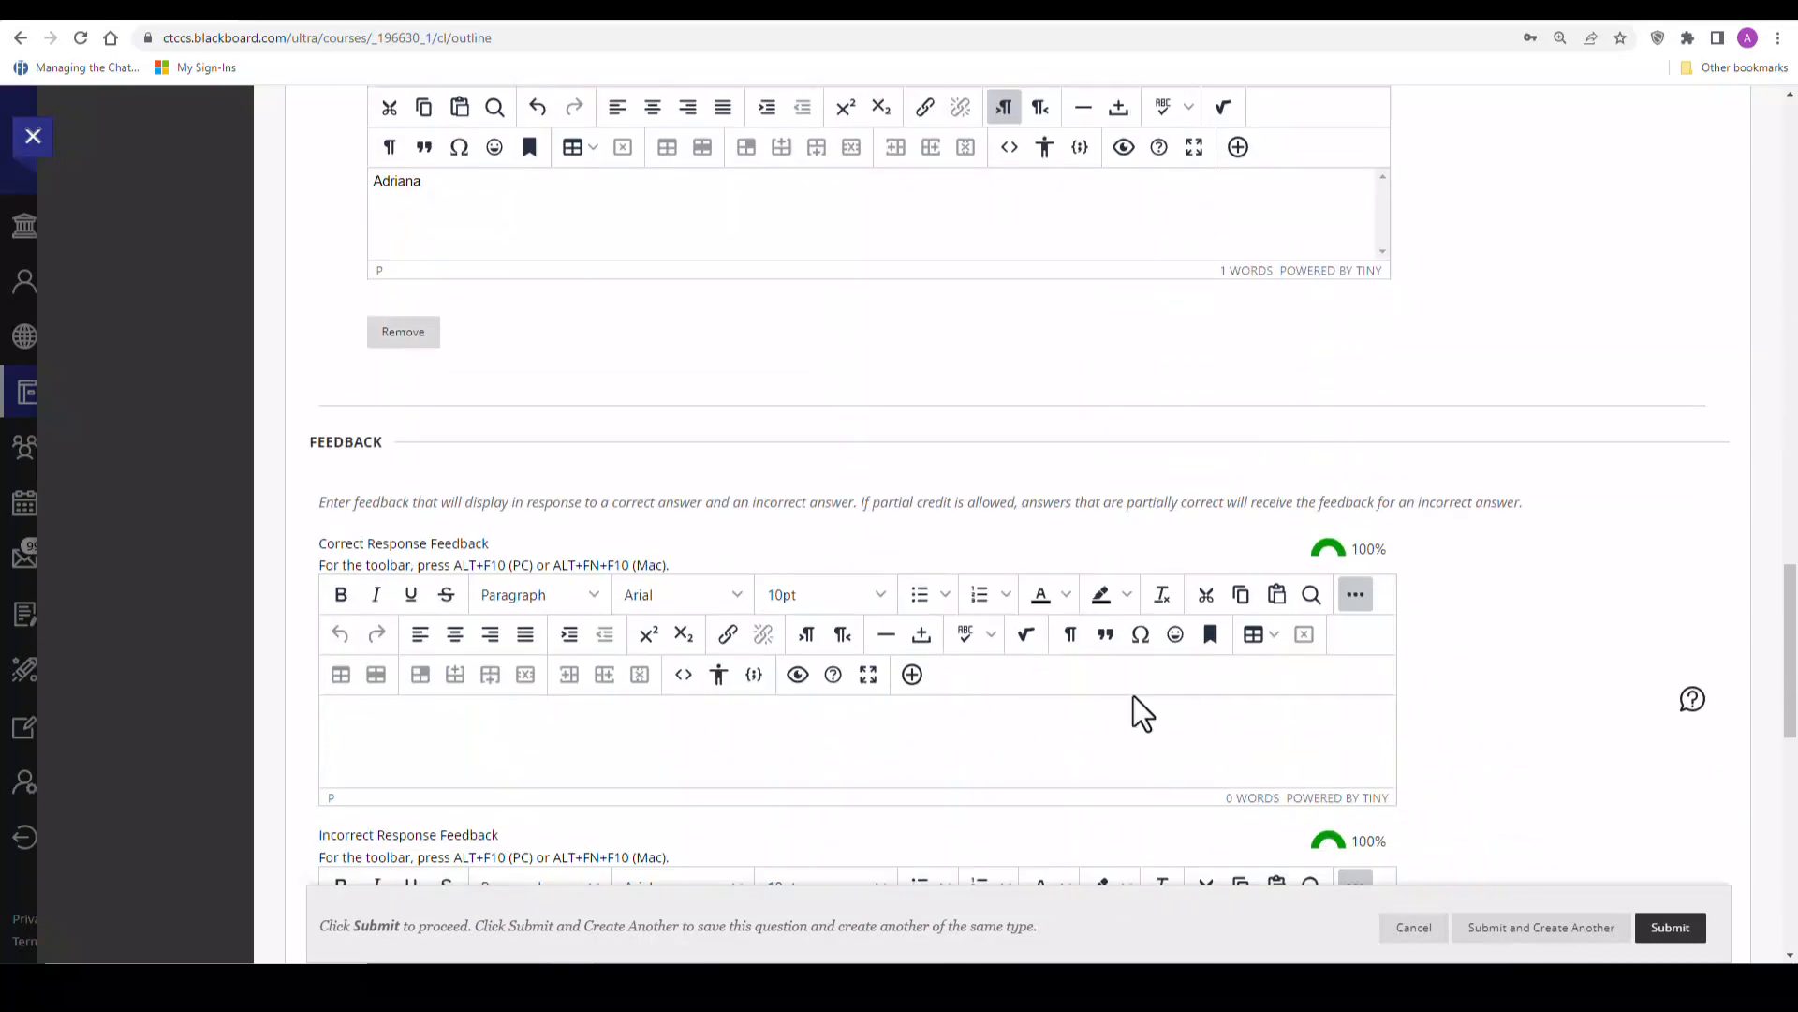
pyautogui.scroll(-5, 1539, 711)
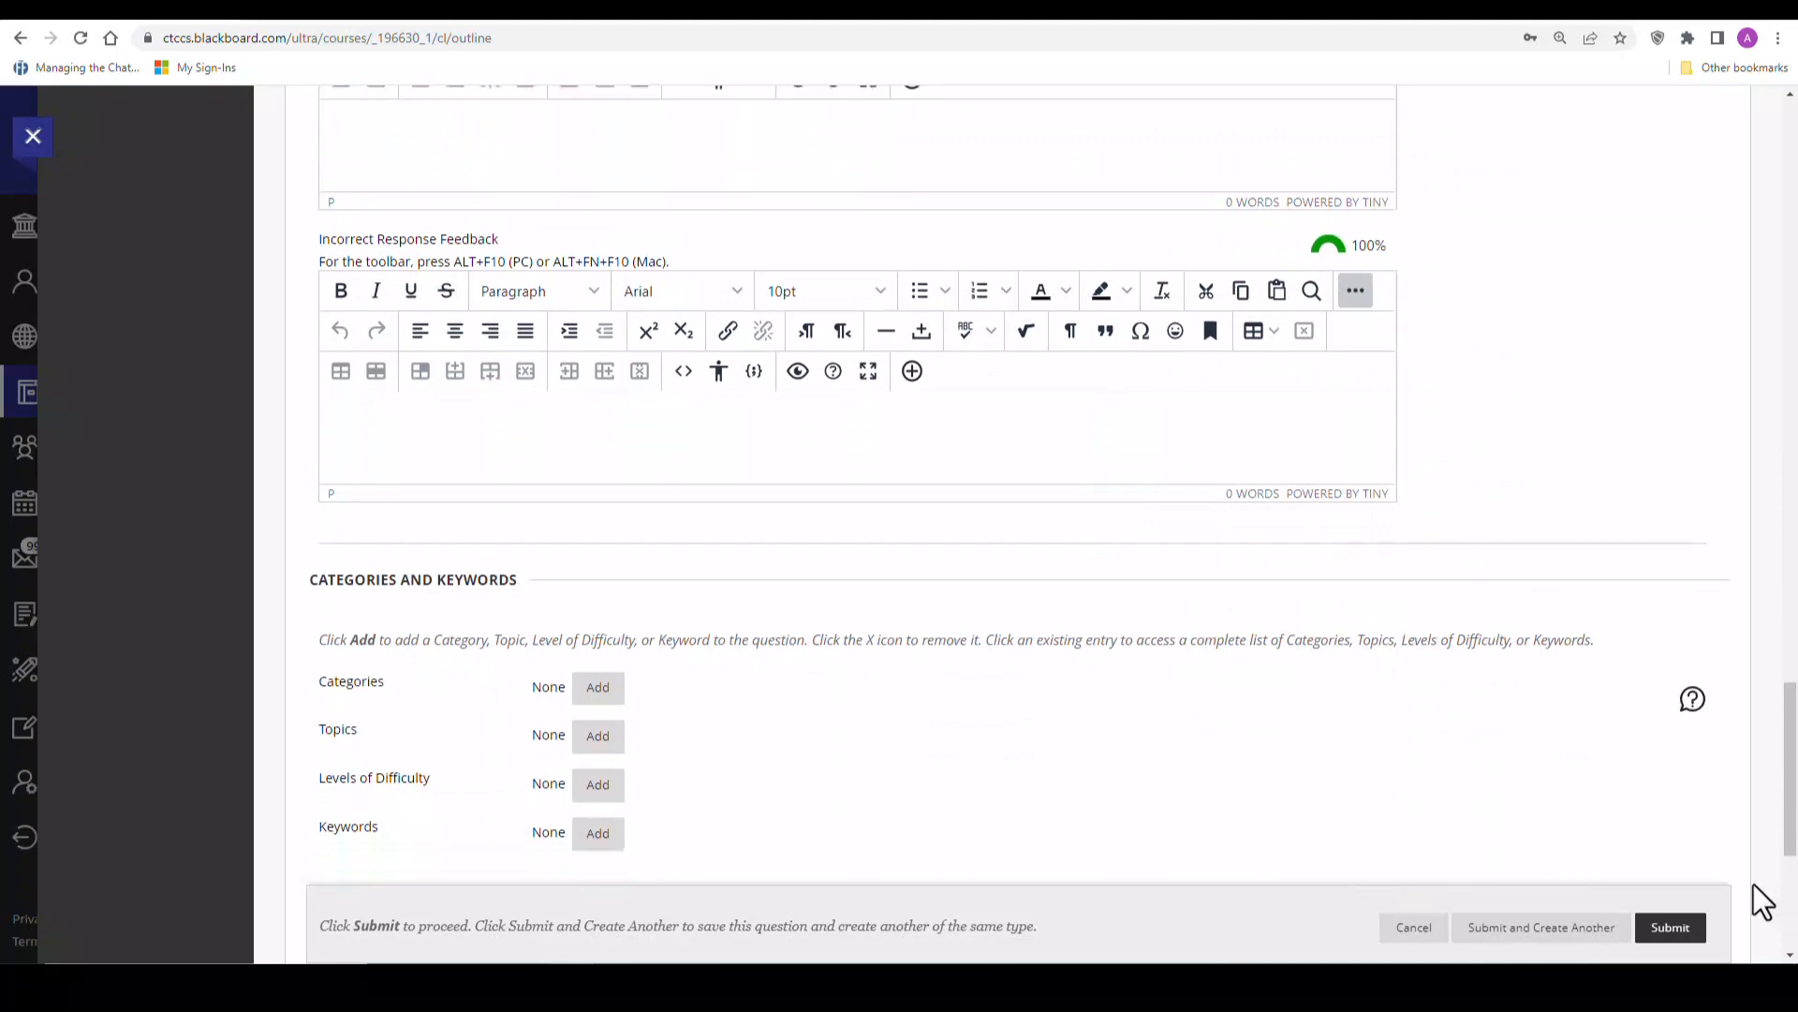
pyautogui.click(1678, 876)
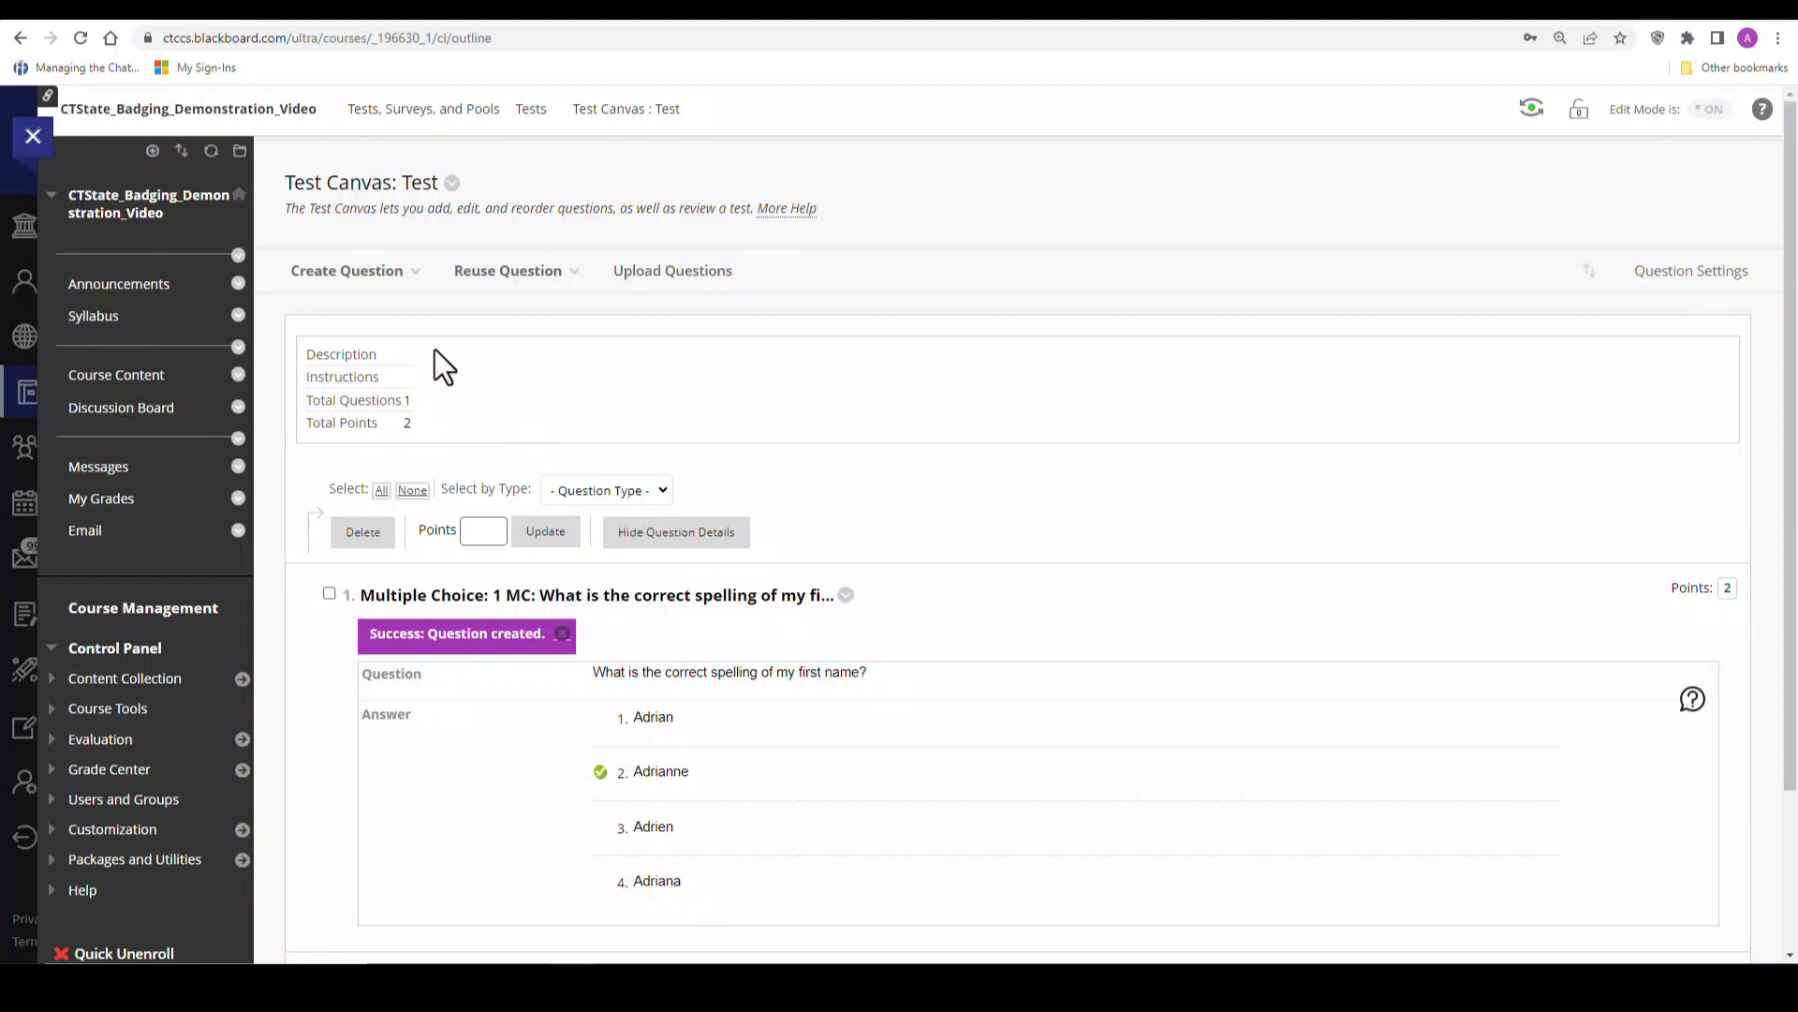
# - Create a true/false question titled "2 TF" with the question text "Today is Thursday."
pyautogui.click(382, 278)
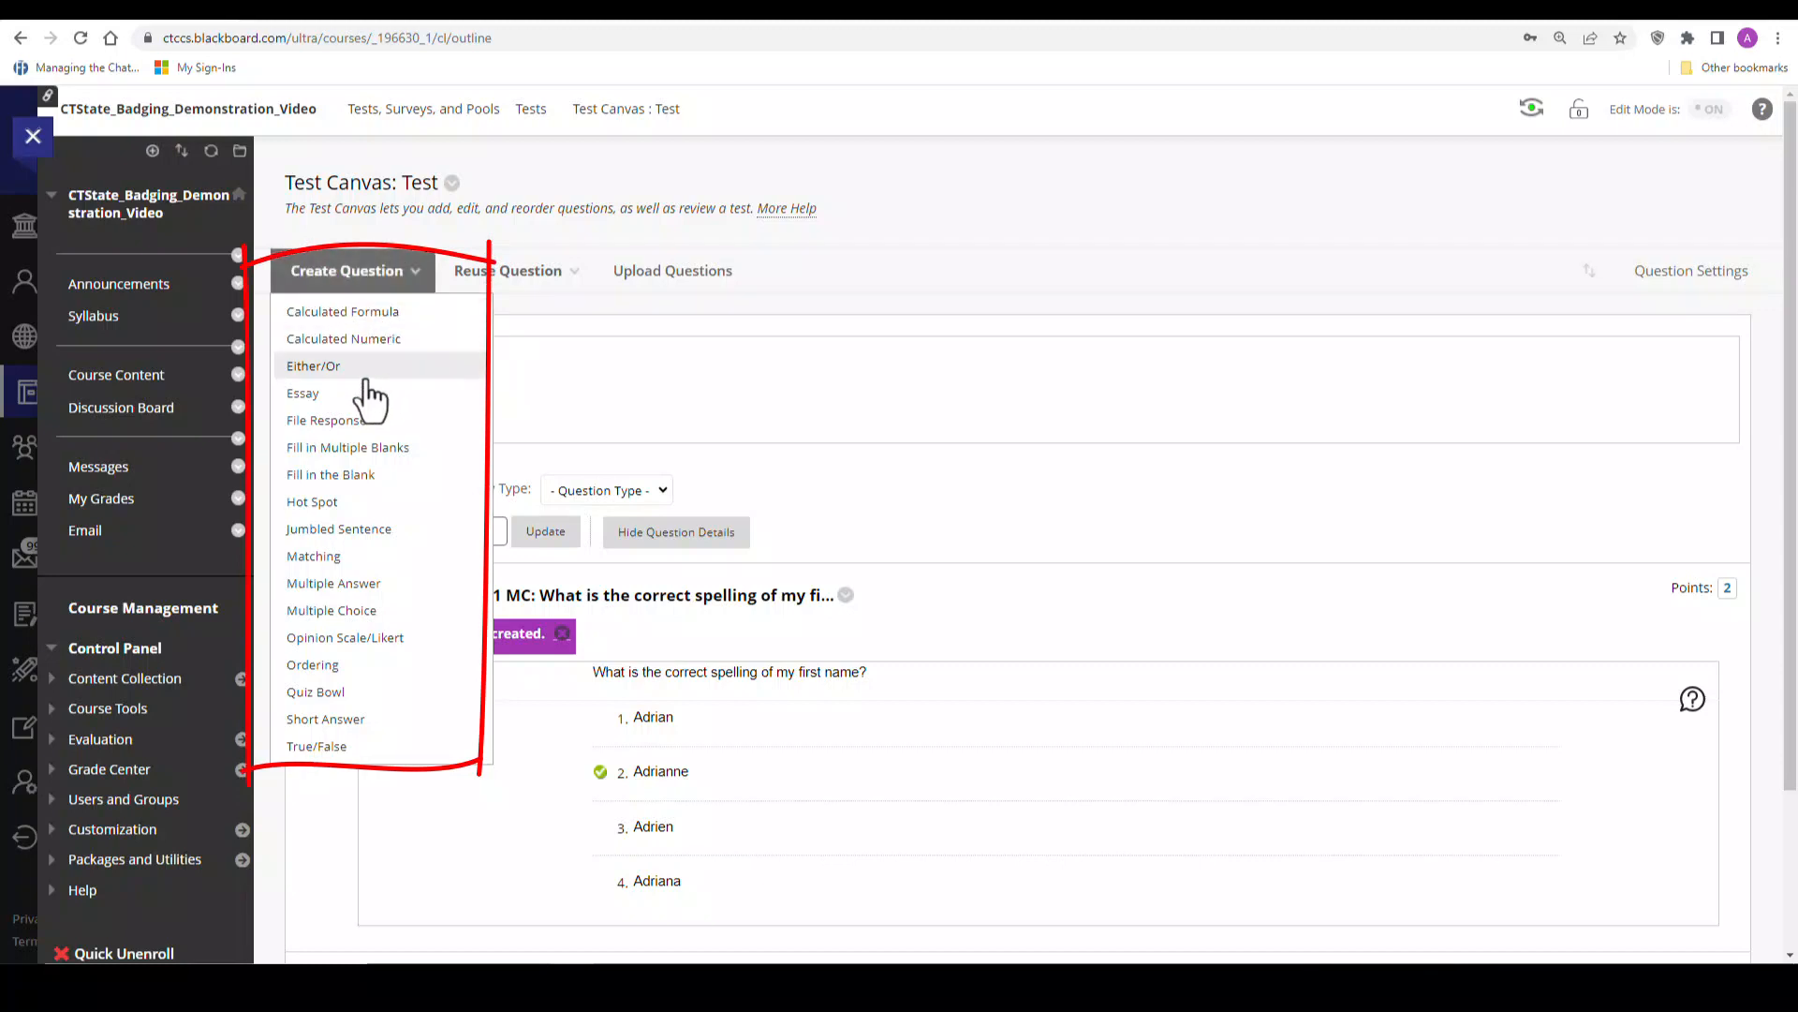
pyautogui.click(338, 755)
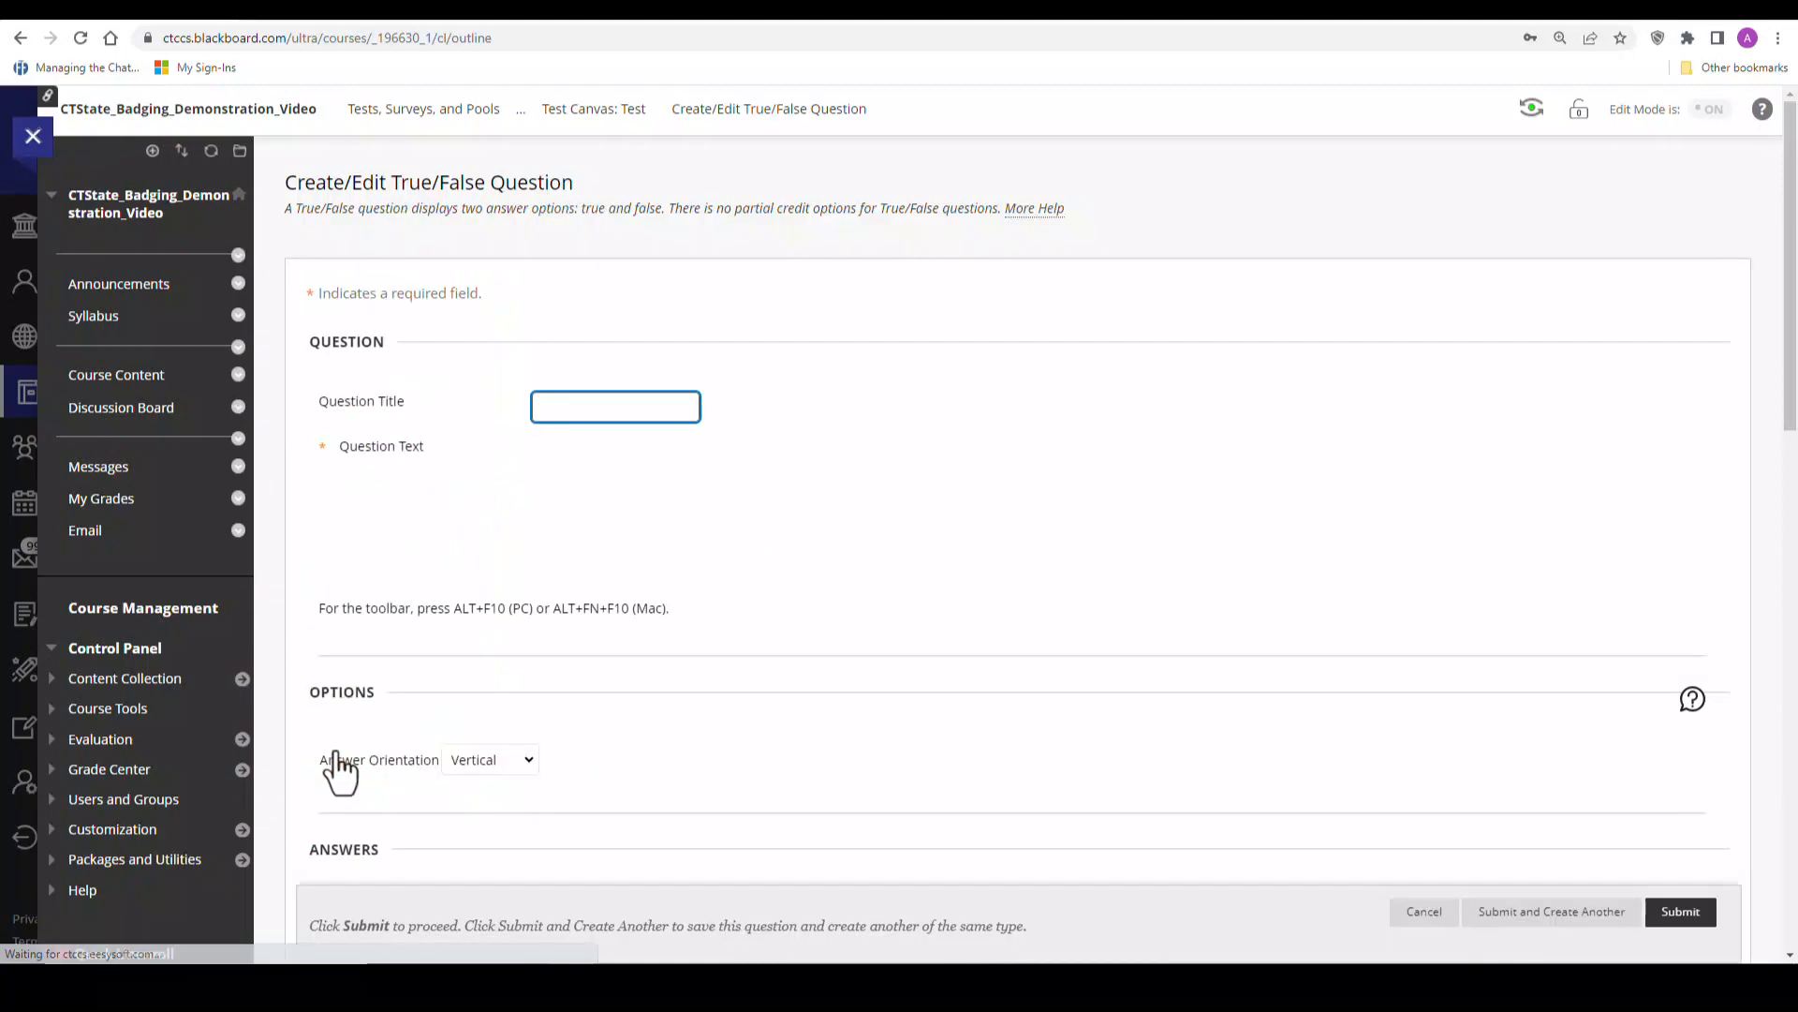
pyautogui.write('2 T')
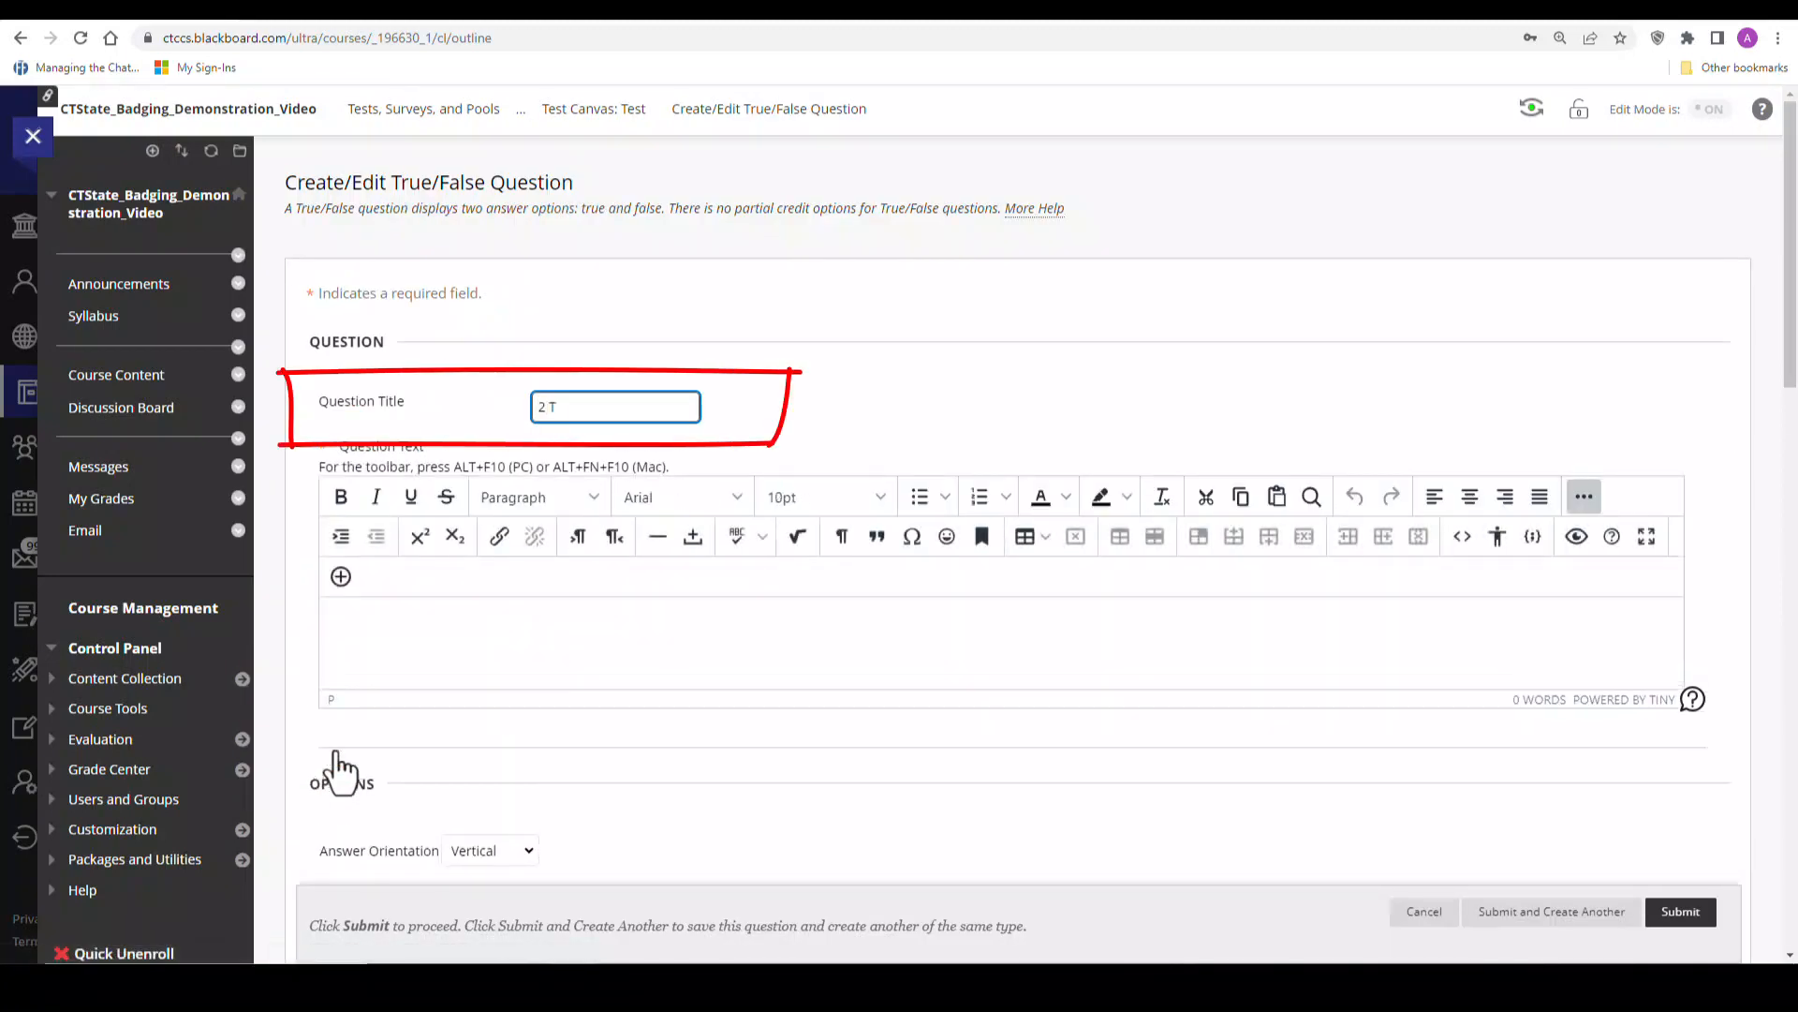
pyautogui.write('F')
pyautogui.click(802, 654)
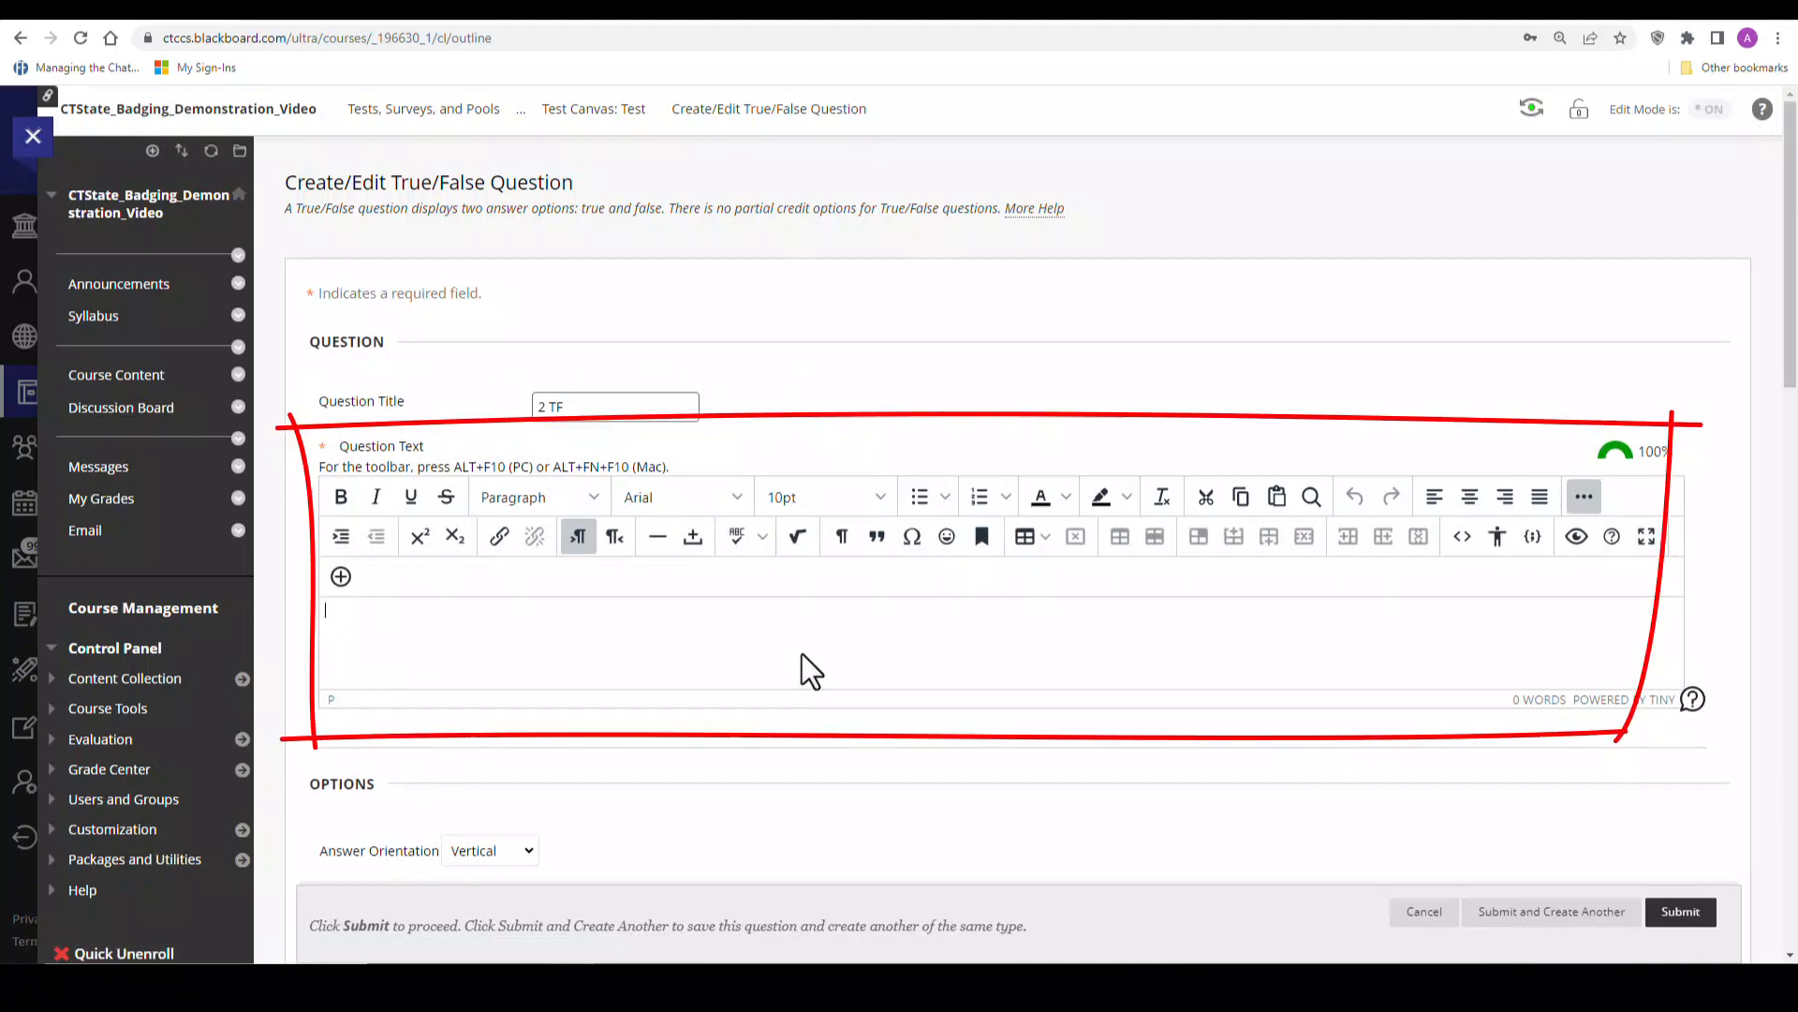
pyautogui.write('Today is Thursaday')
pyautogui.write('.')
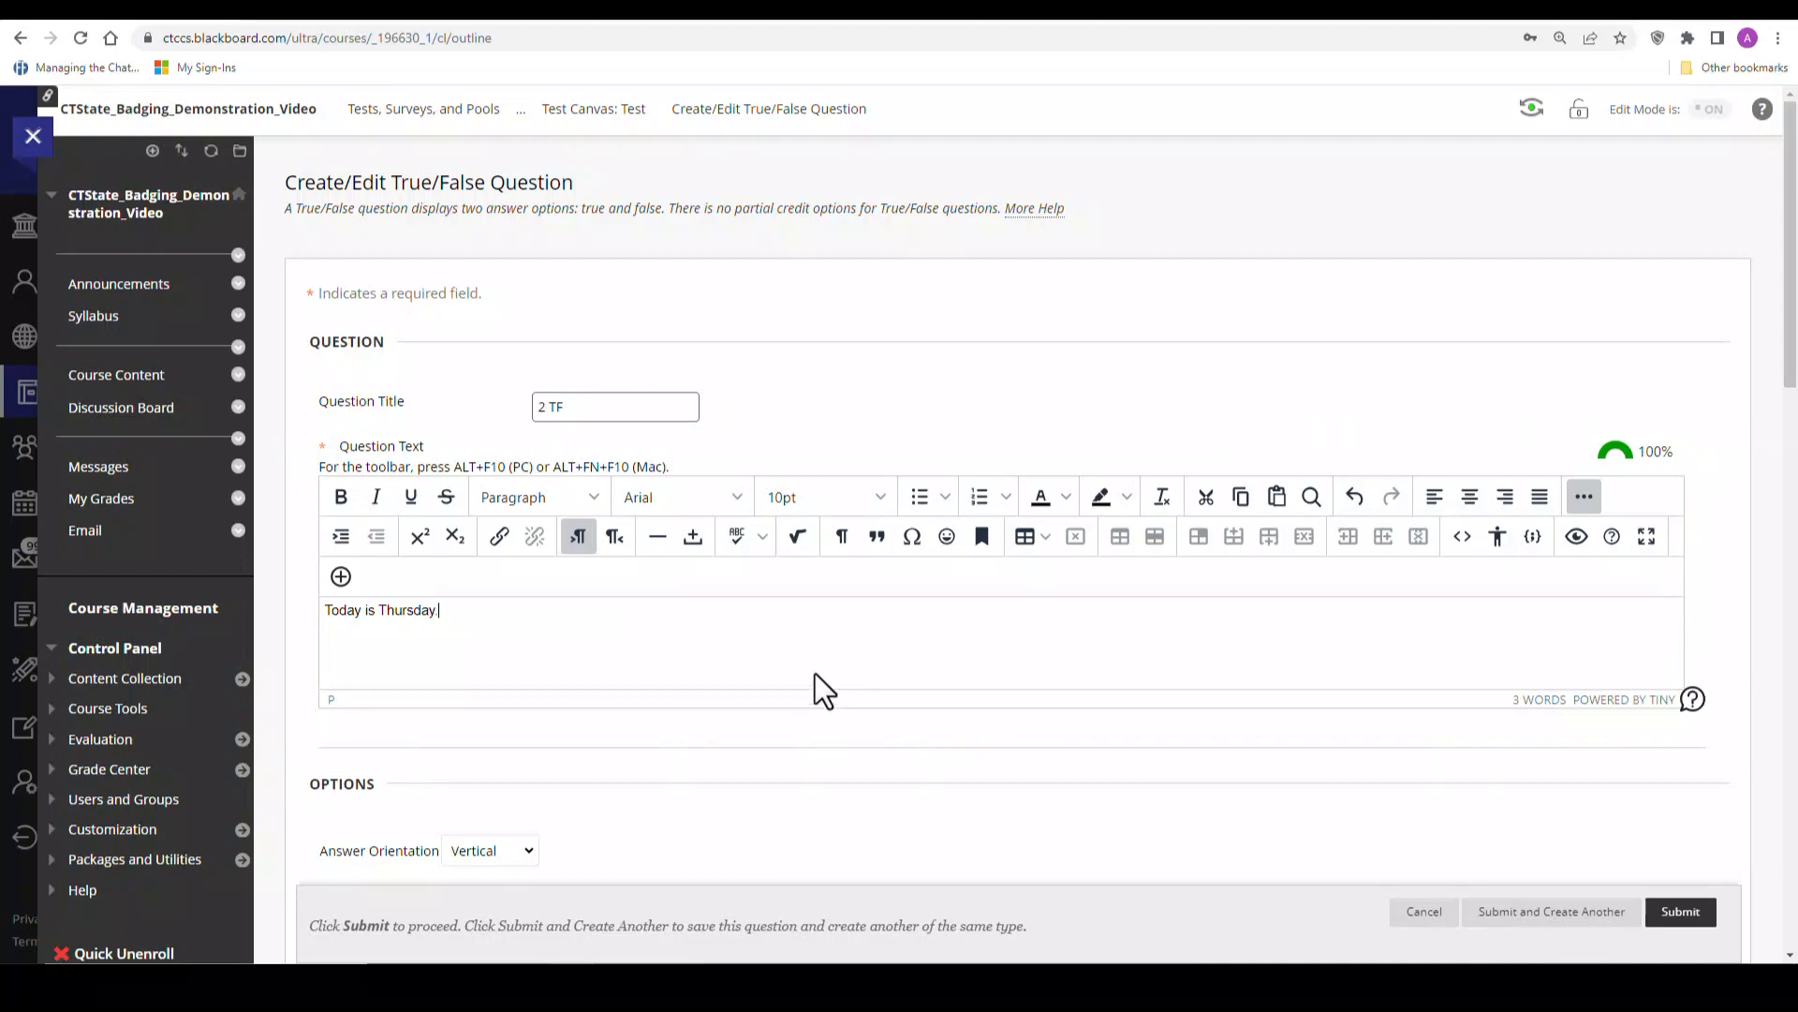
# - Set False as the correct answer and submit the true/false question with feedback, categories and instructor notes left empty
pyautogui.scroll(-4, 814, 675)
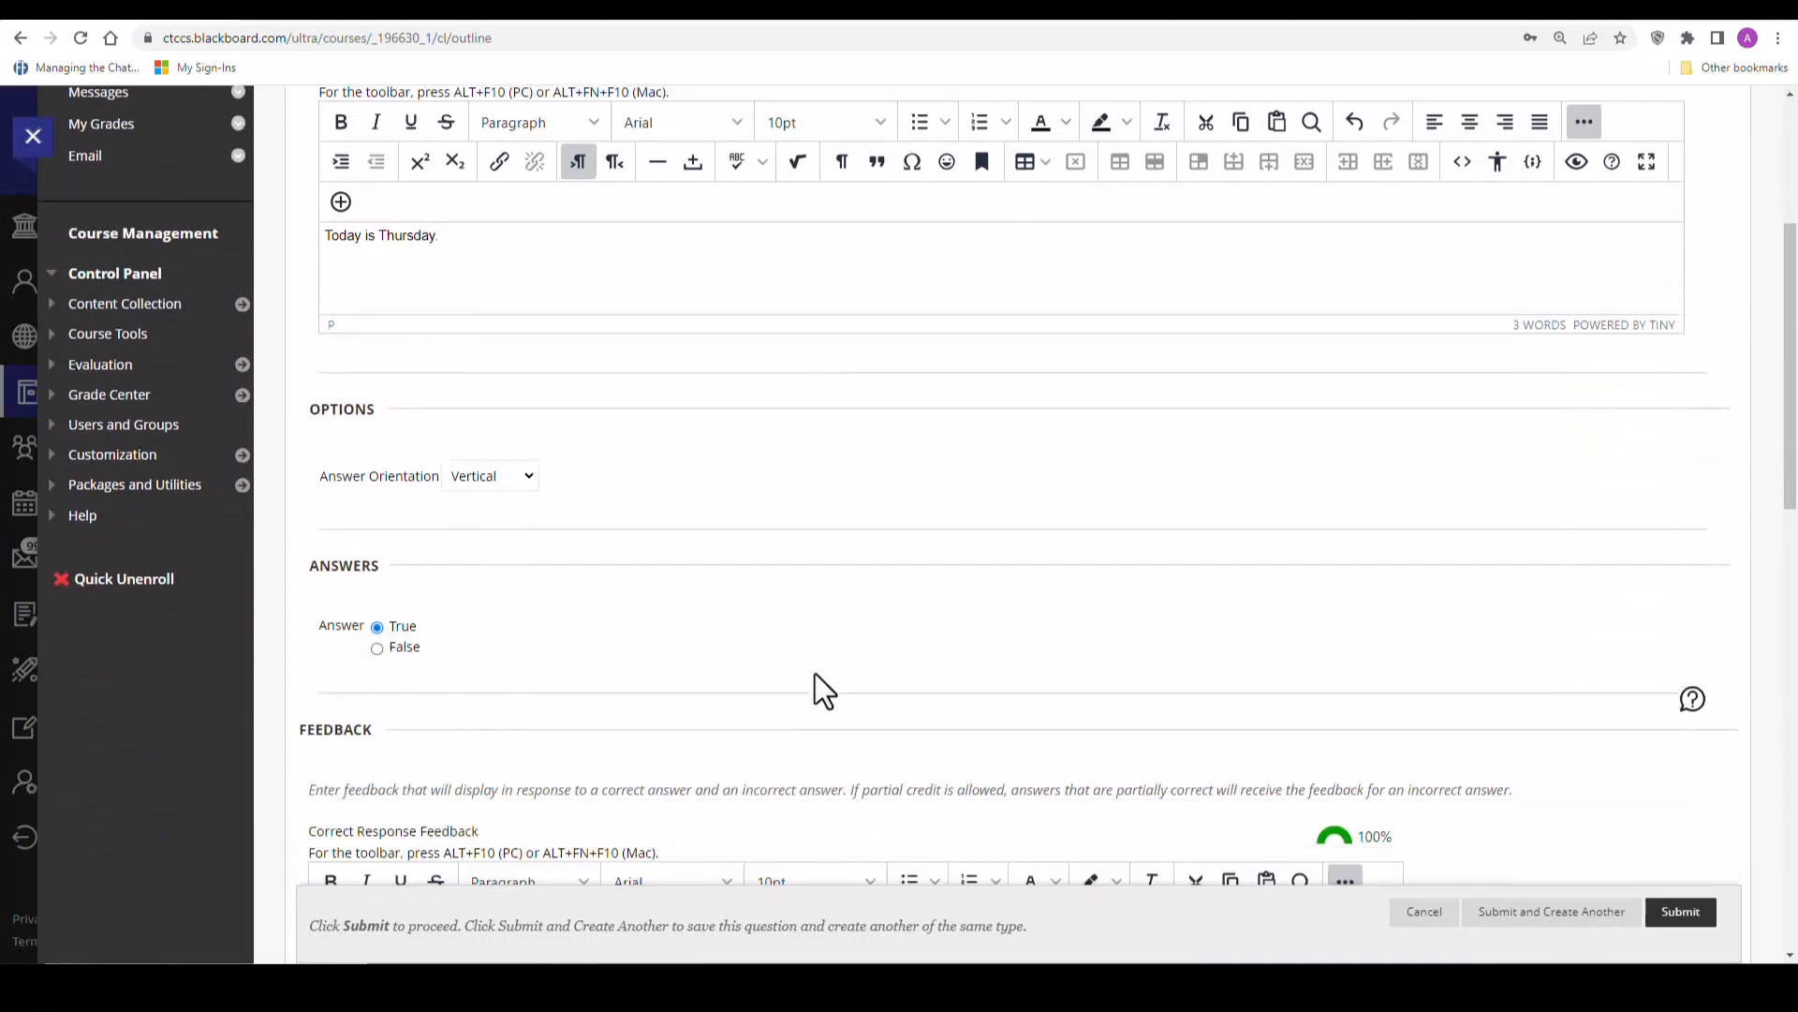
pyautogui.click(377, 649)
pyautogui.scroll(-1, 618, 649)
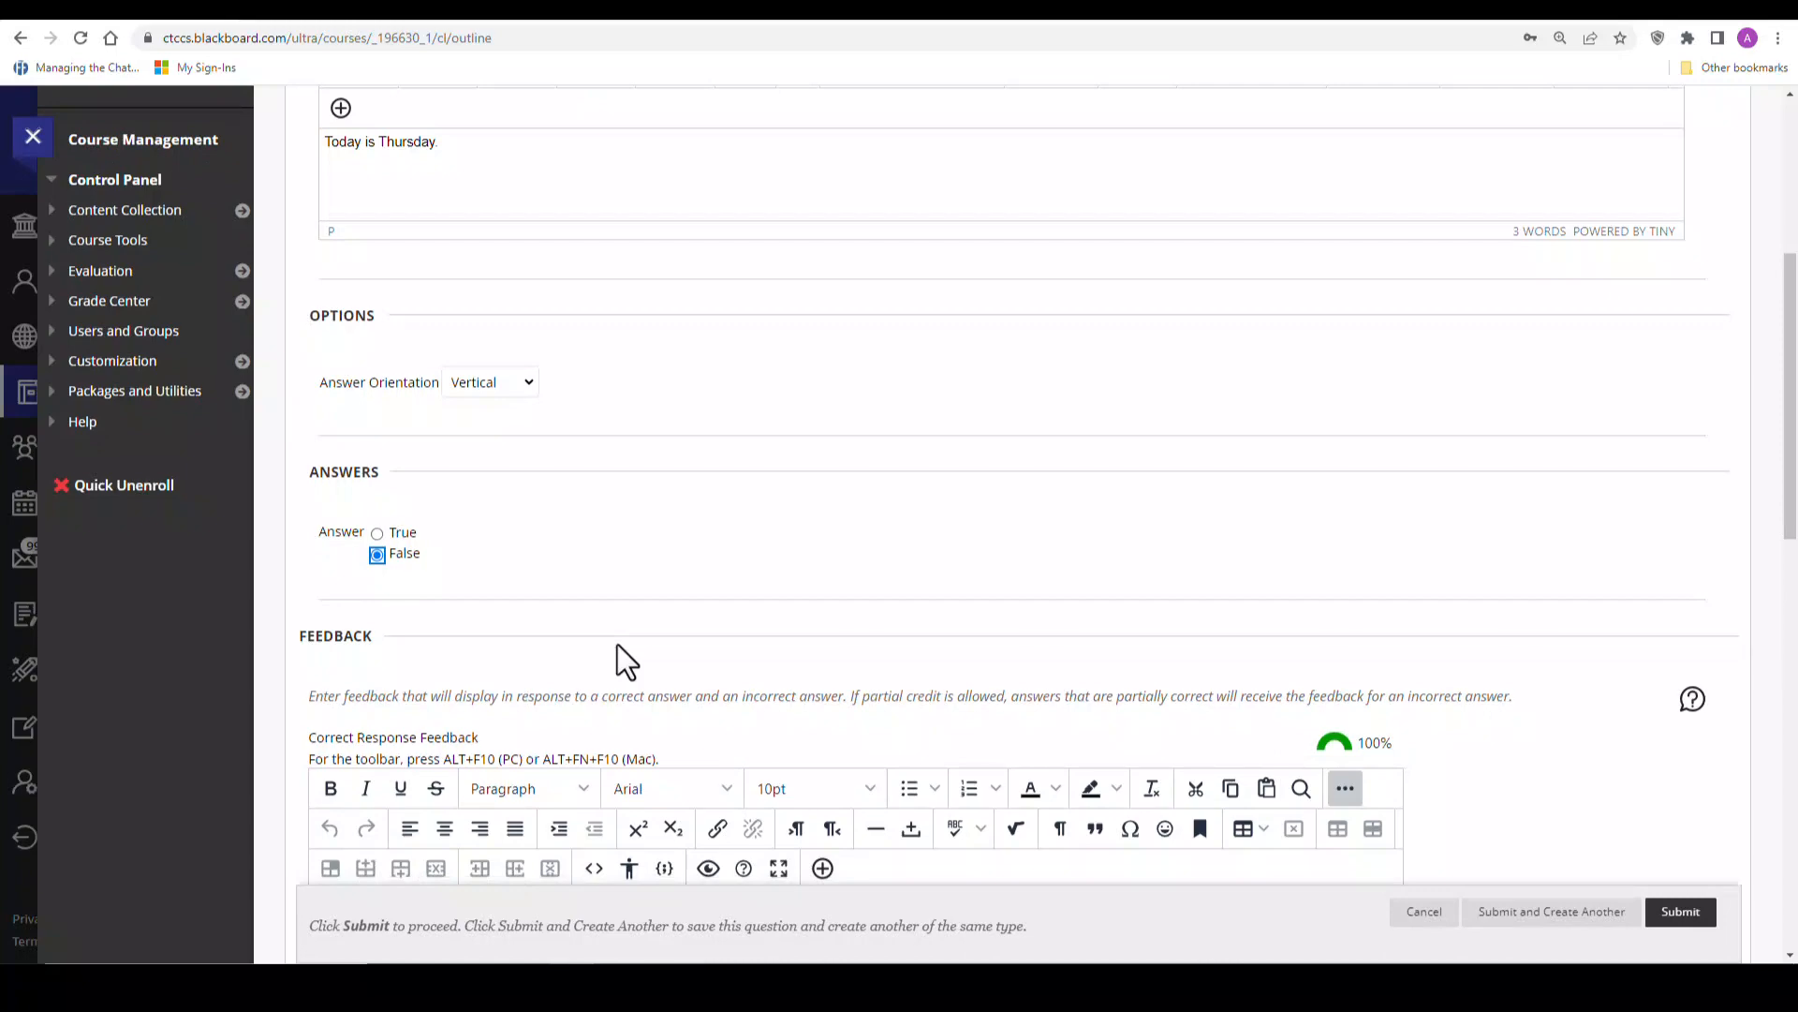
pyautogui.scroll(-5, 616, 645)
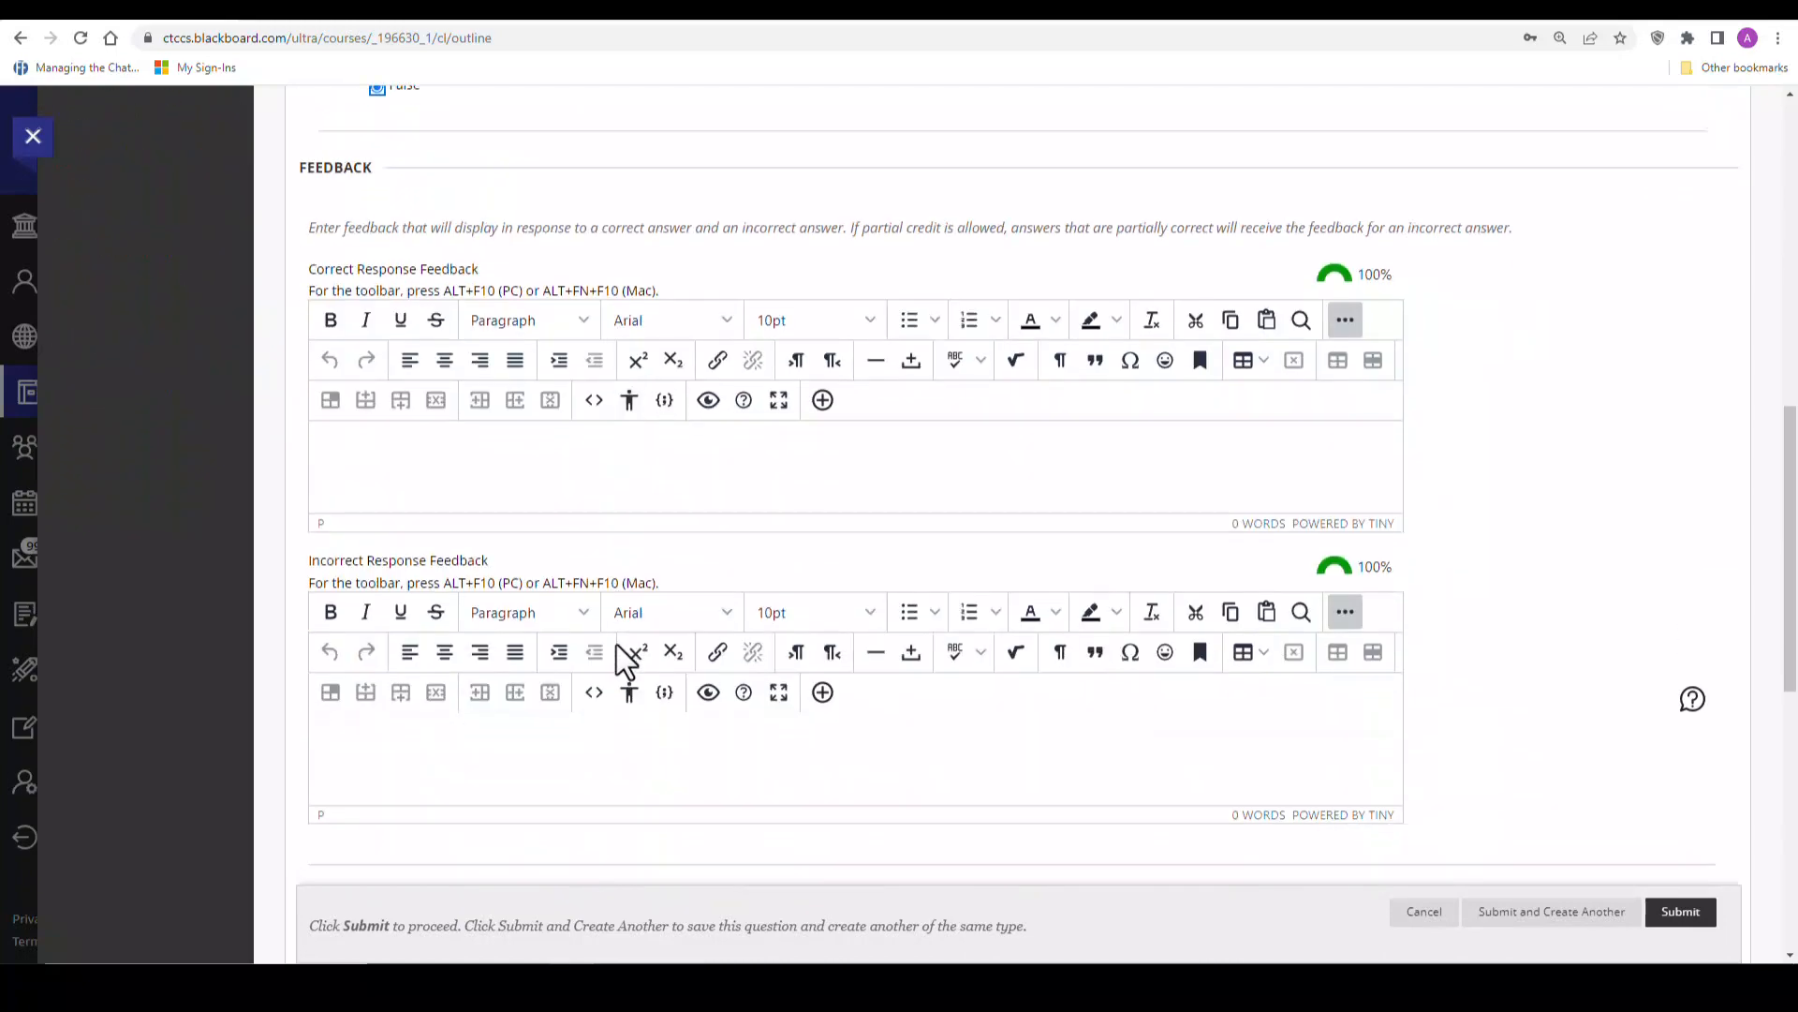
pyautogui.scroll(-2, 616, 645)
pyautogui.scroll(-7, 616, 645)
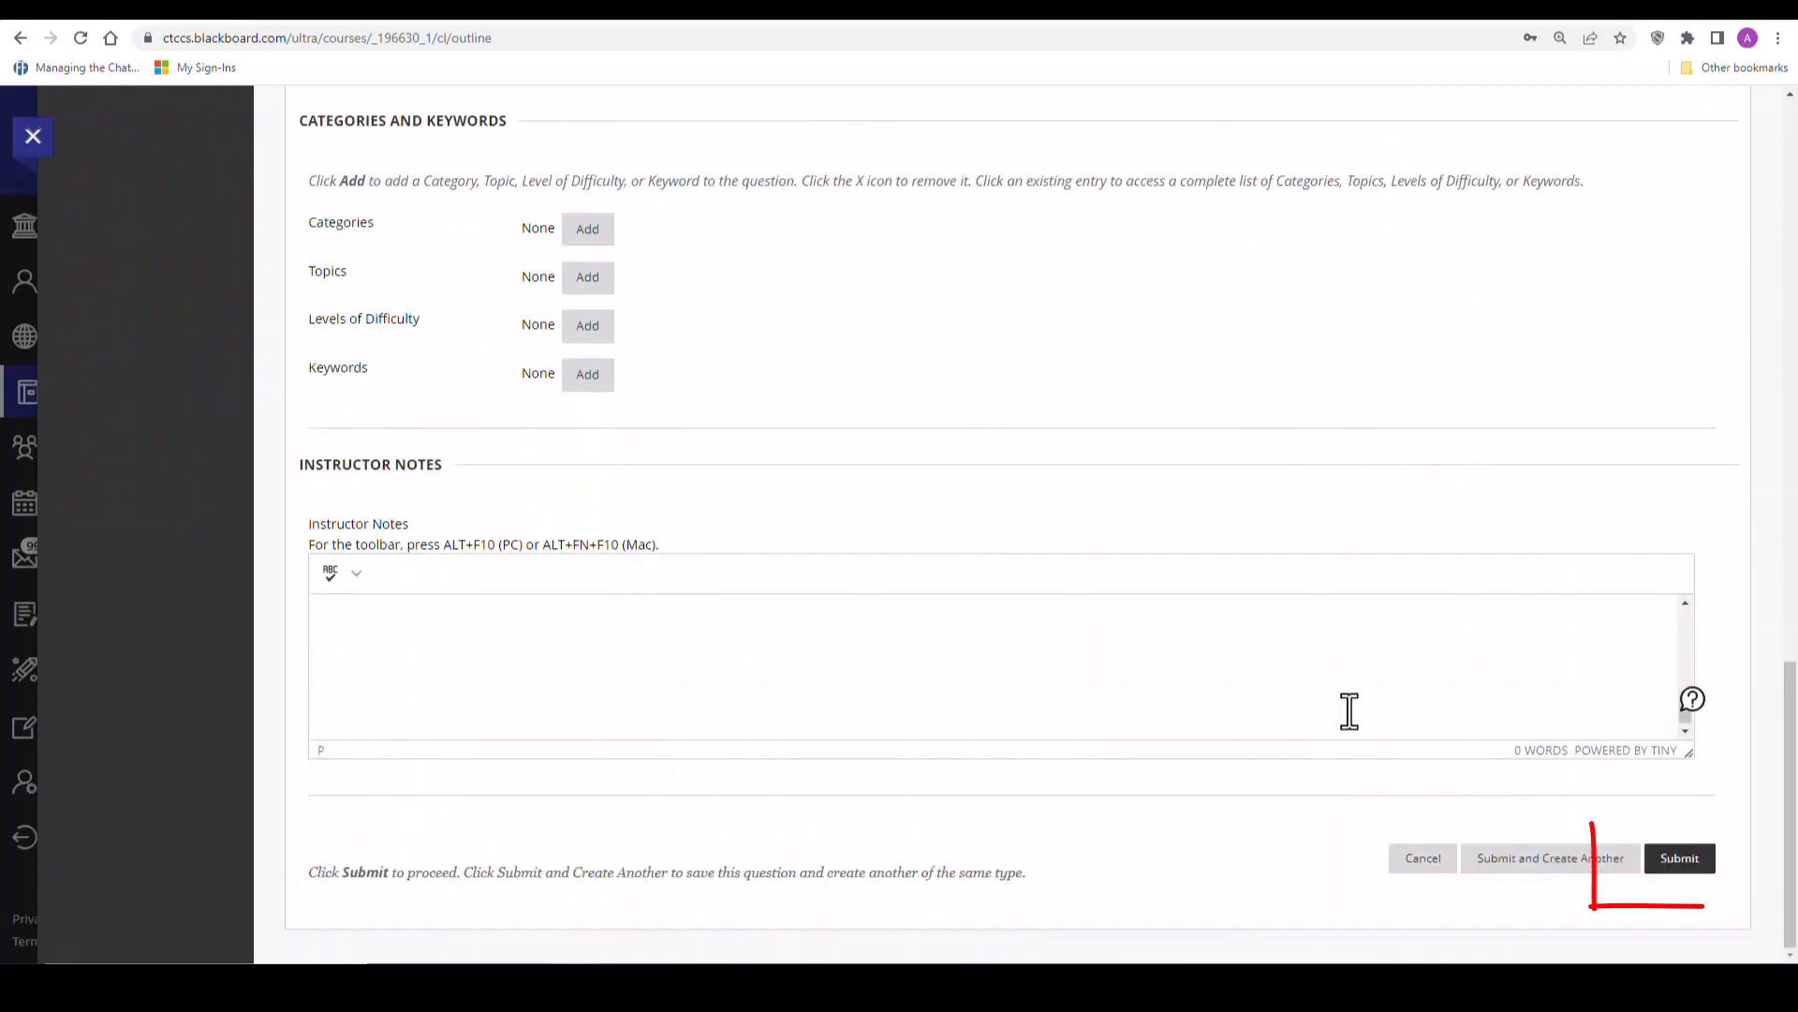
pyautogui.click(1684, 859)
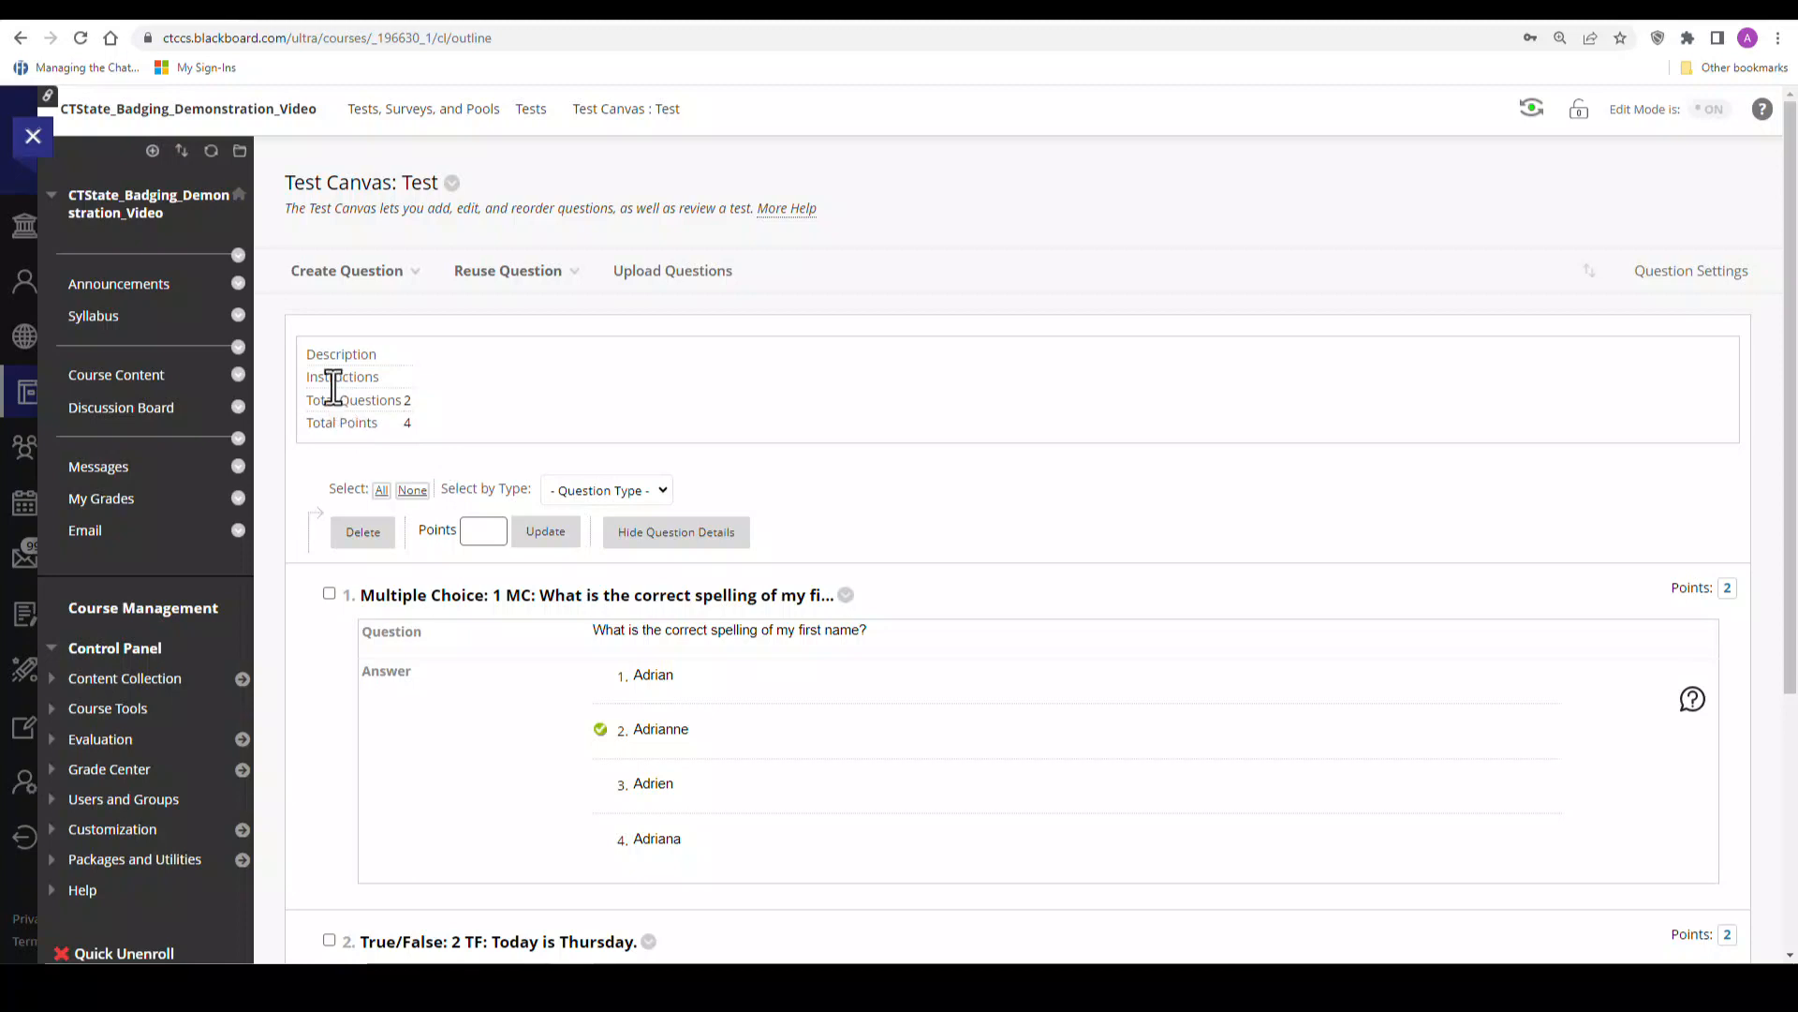
# - Create an essay question titled "3 Essay" with the text "Please tell us about your plans for the weekend in detail!"
pyautogui.click(336, 273)
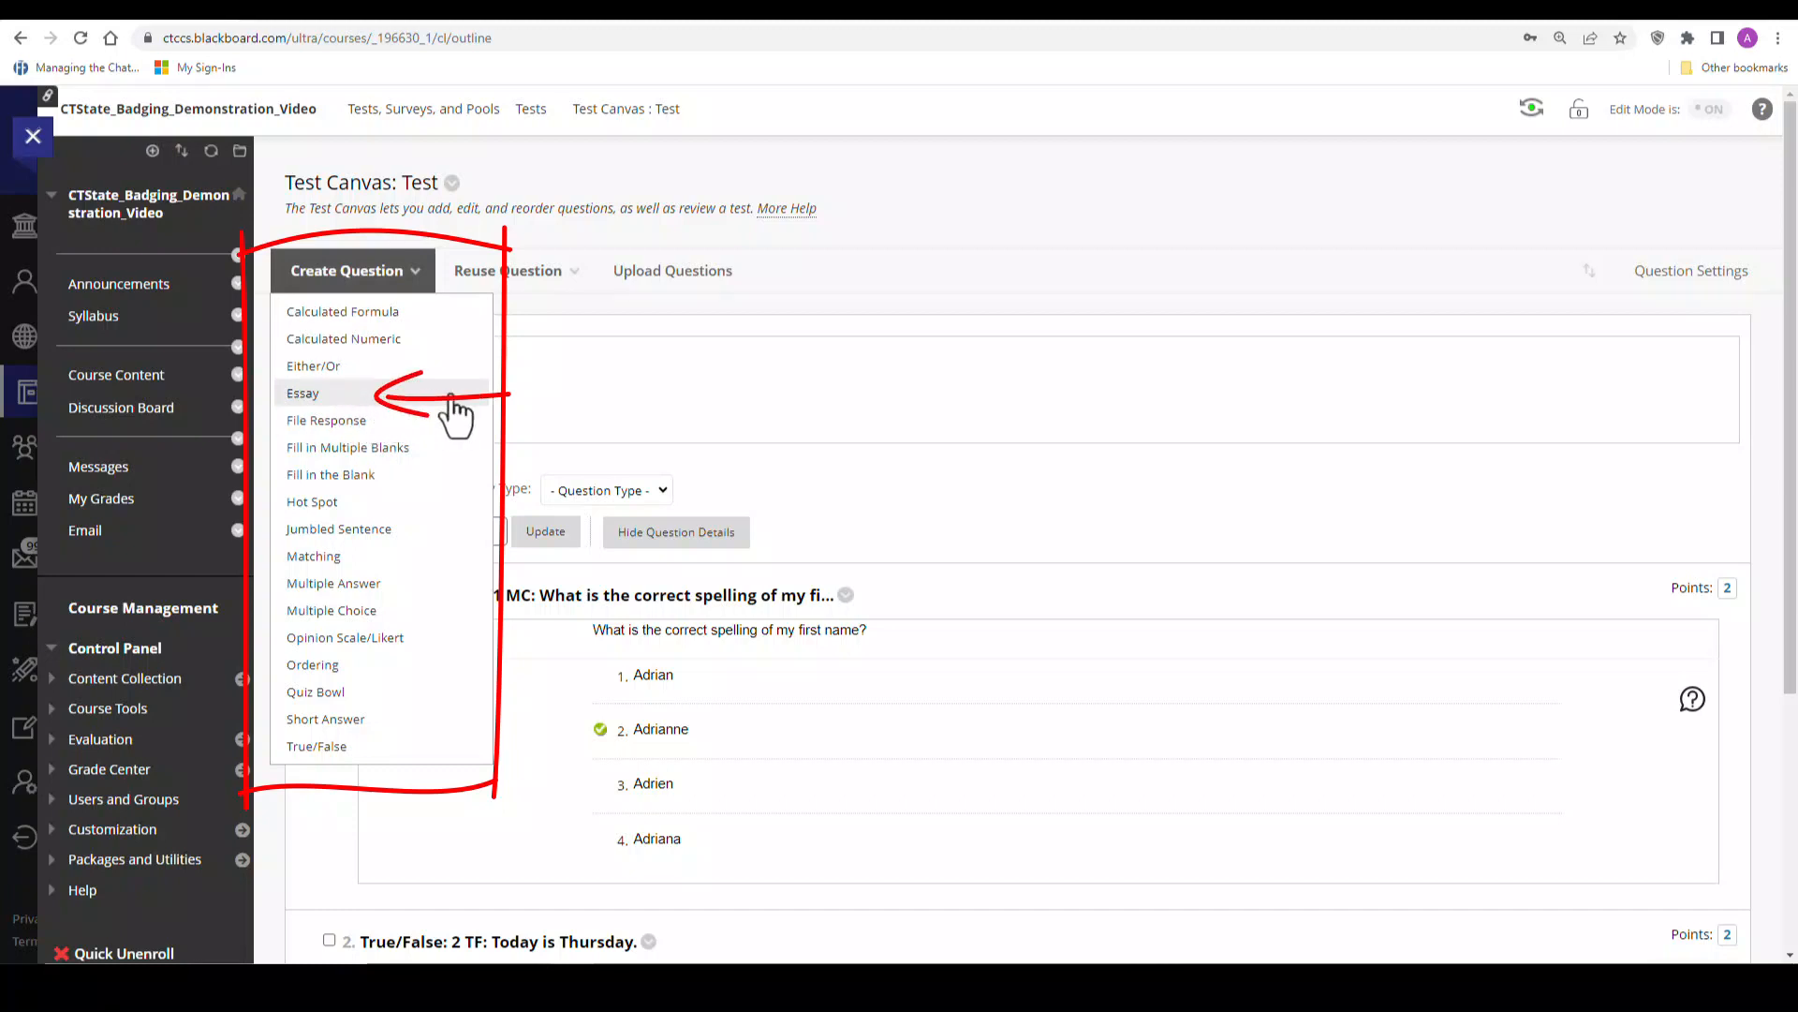
pyautogui.click(451, 397)
pyautogui.write('3')
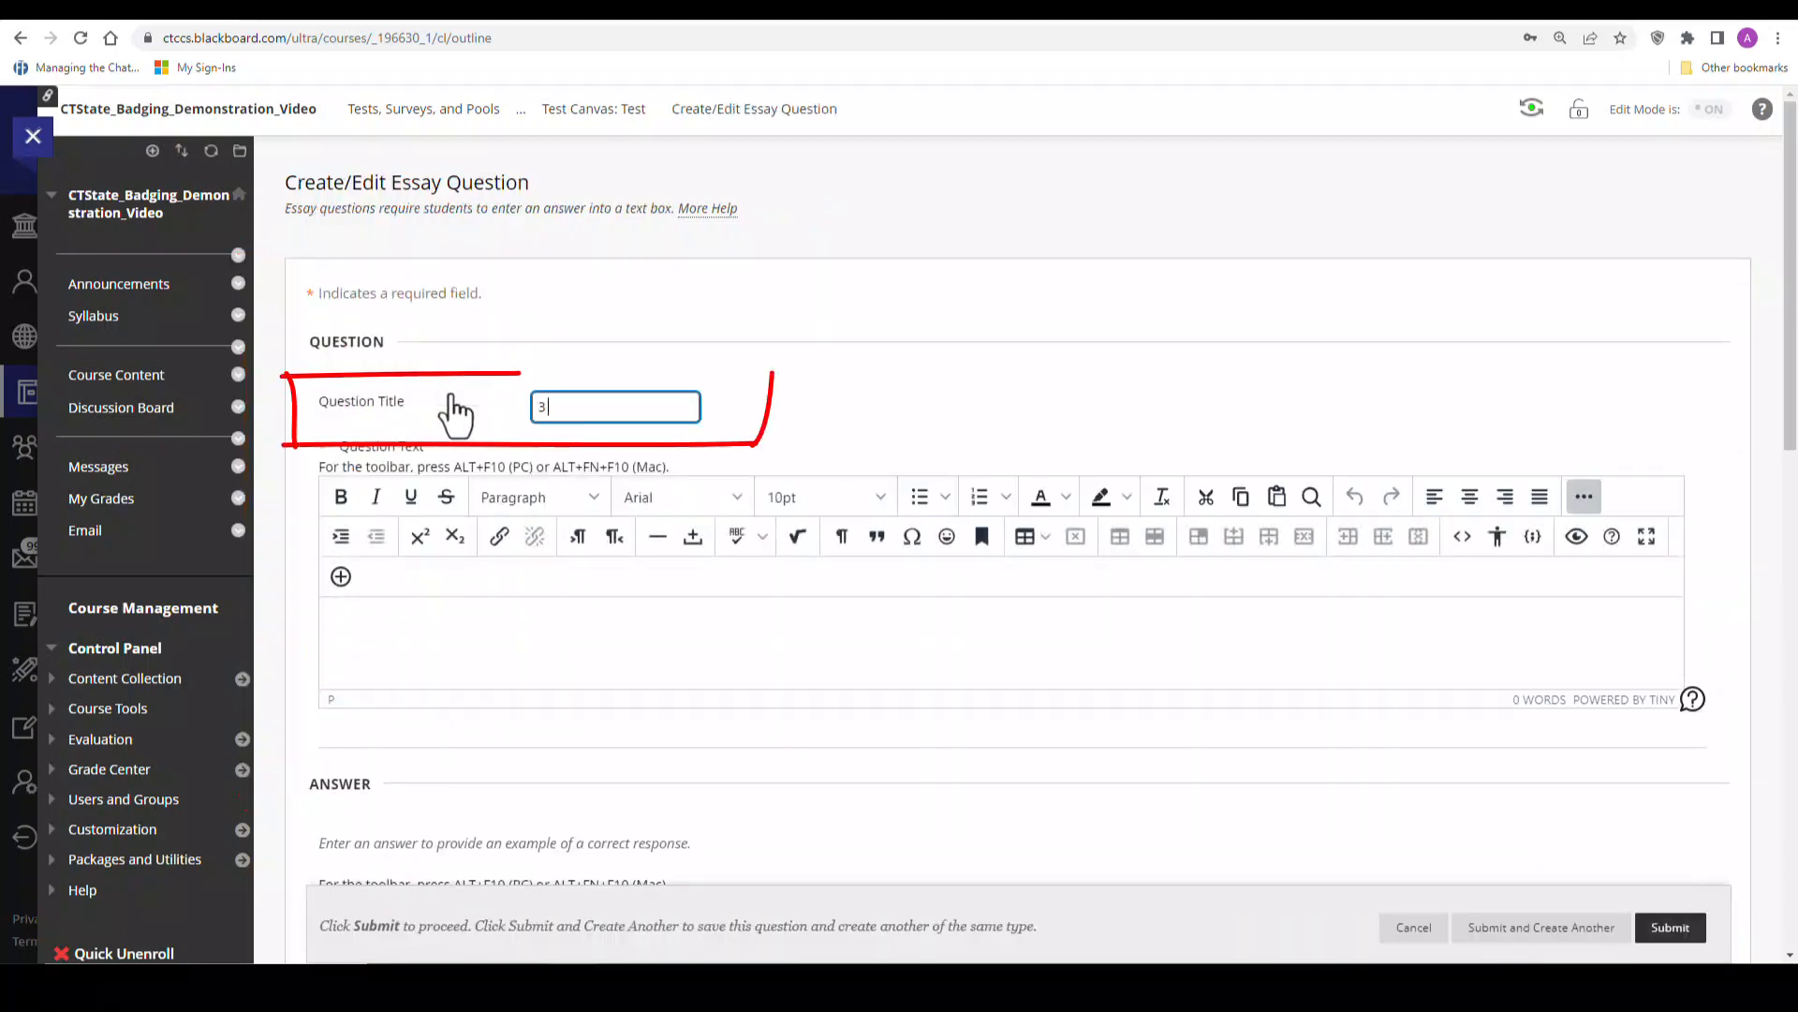
pyautogui.write(' Essay')
pyautogui.click(455, 654)
pyautogui.write('Plea')
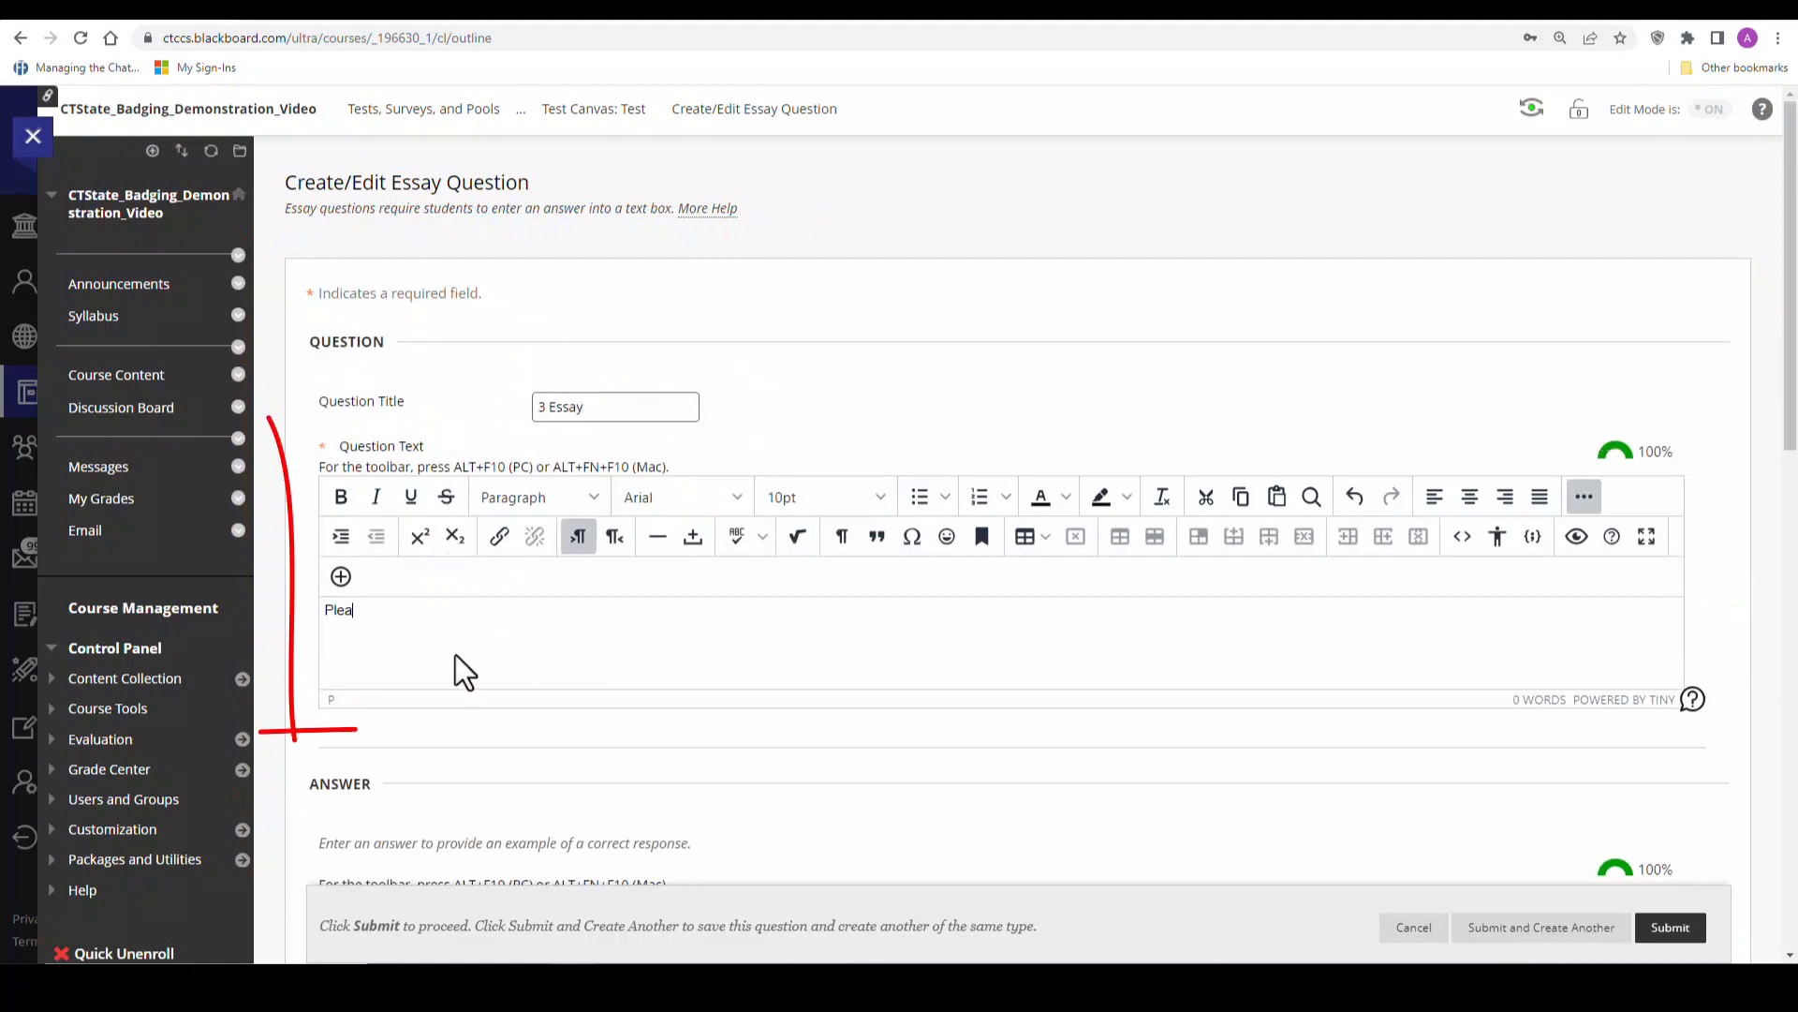
pyautogui.write('se tell us about your plans for the weekend in detail!')
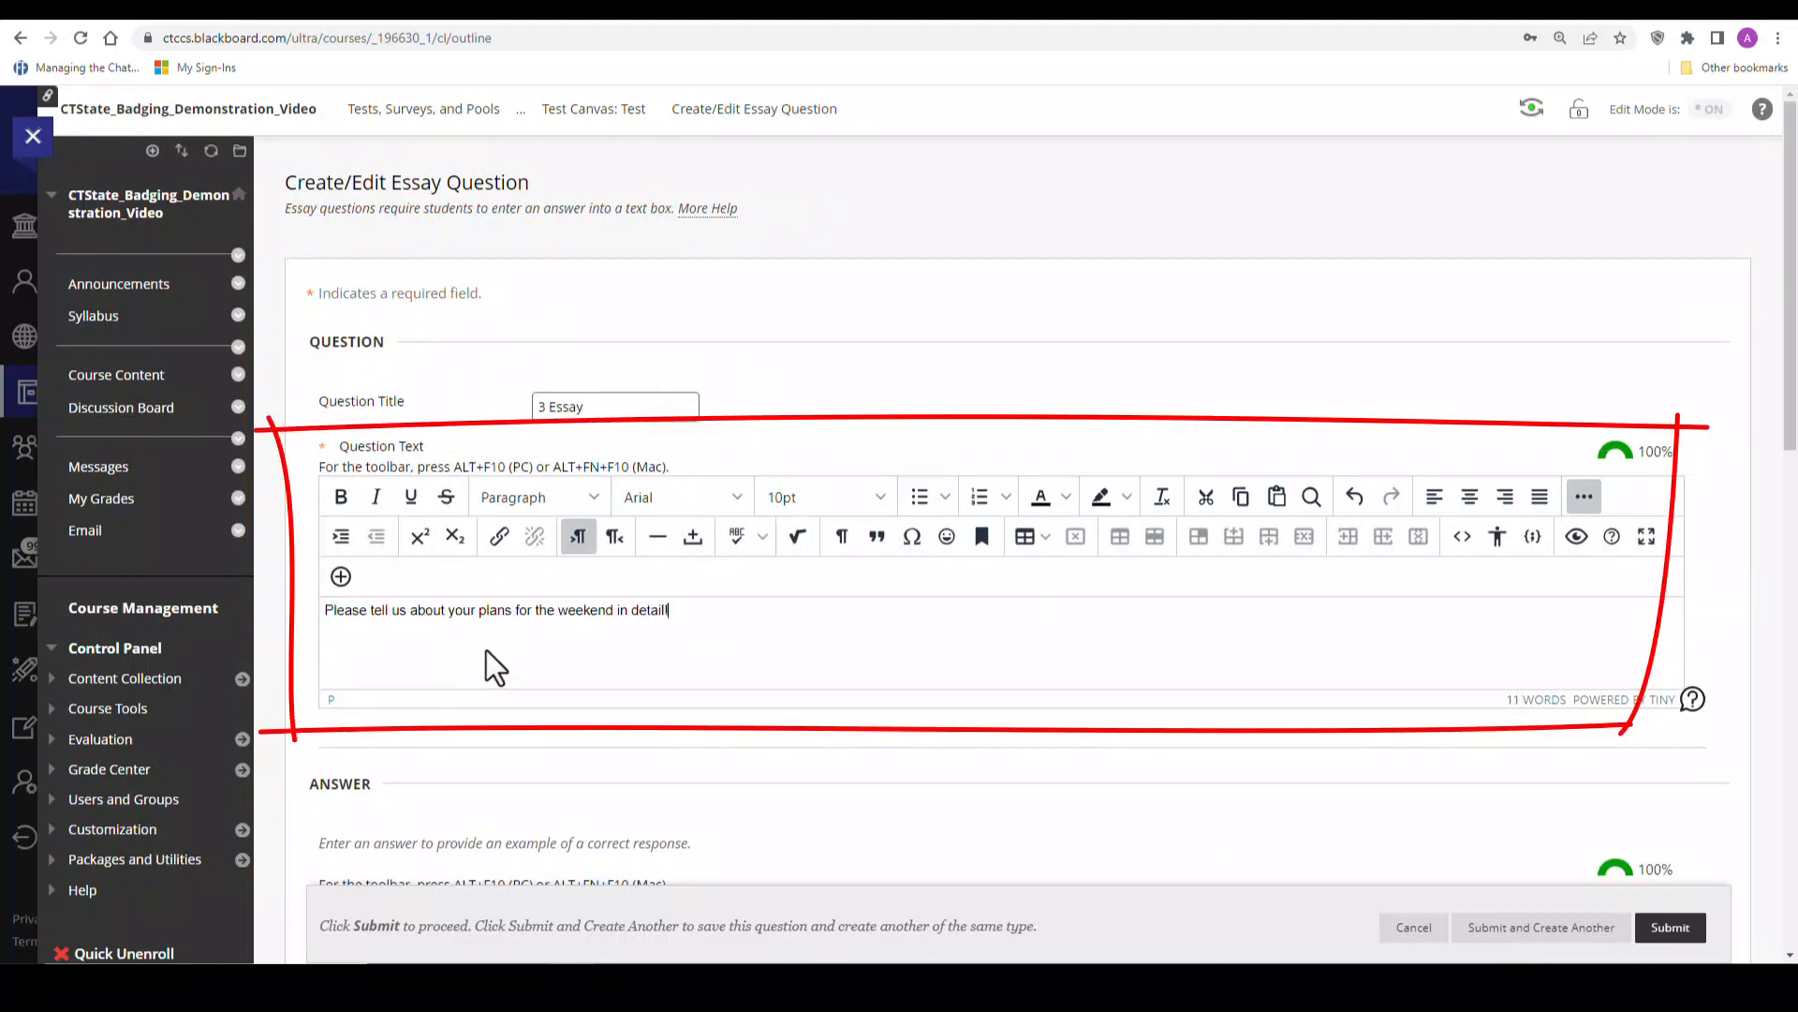
# - Submit the essay question with the sample answer, rubric, categories and instructor notes left empty
pyautogui.scroll(-2, 486, 650)
pyautogui.scroll(-3, 486, 650)
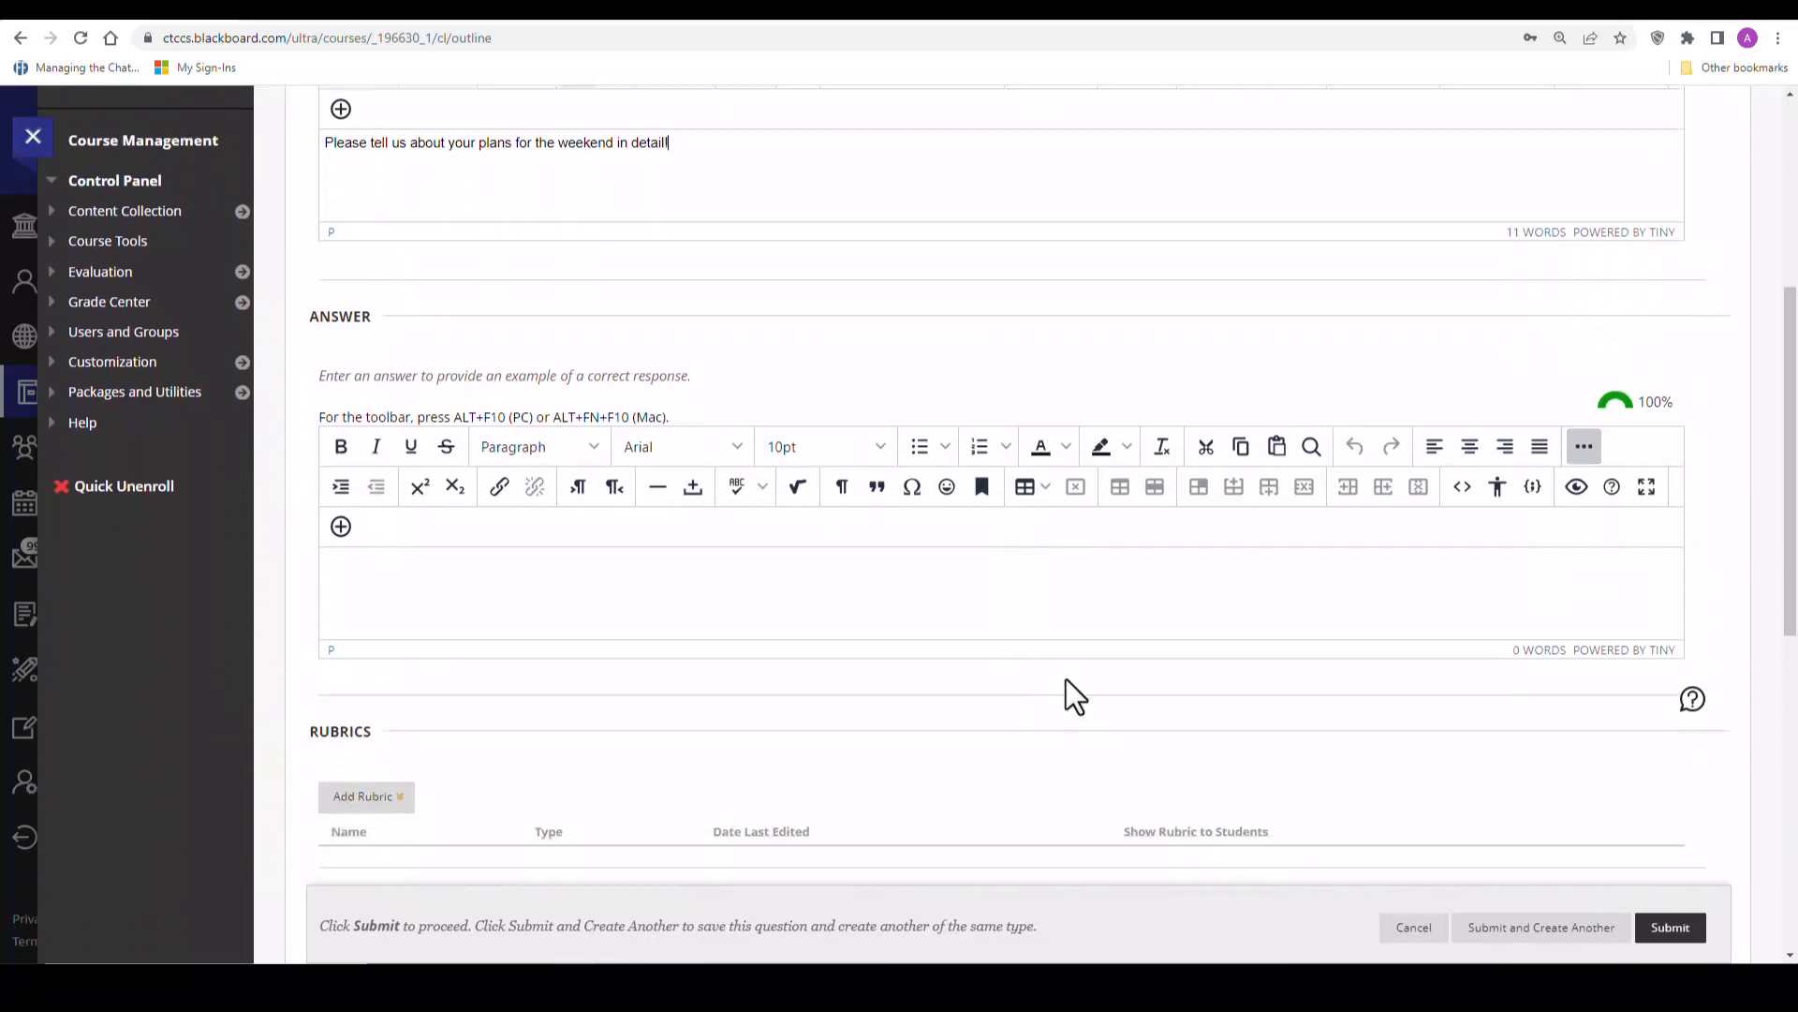
pyautogui.scroll(-8, 1066, 676)
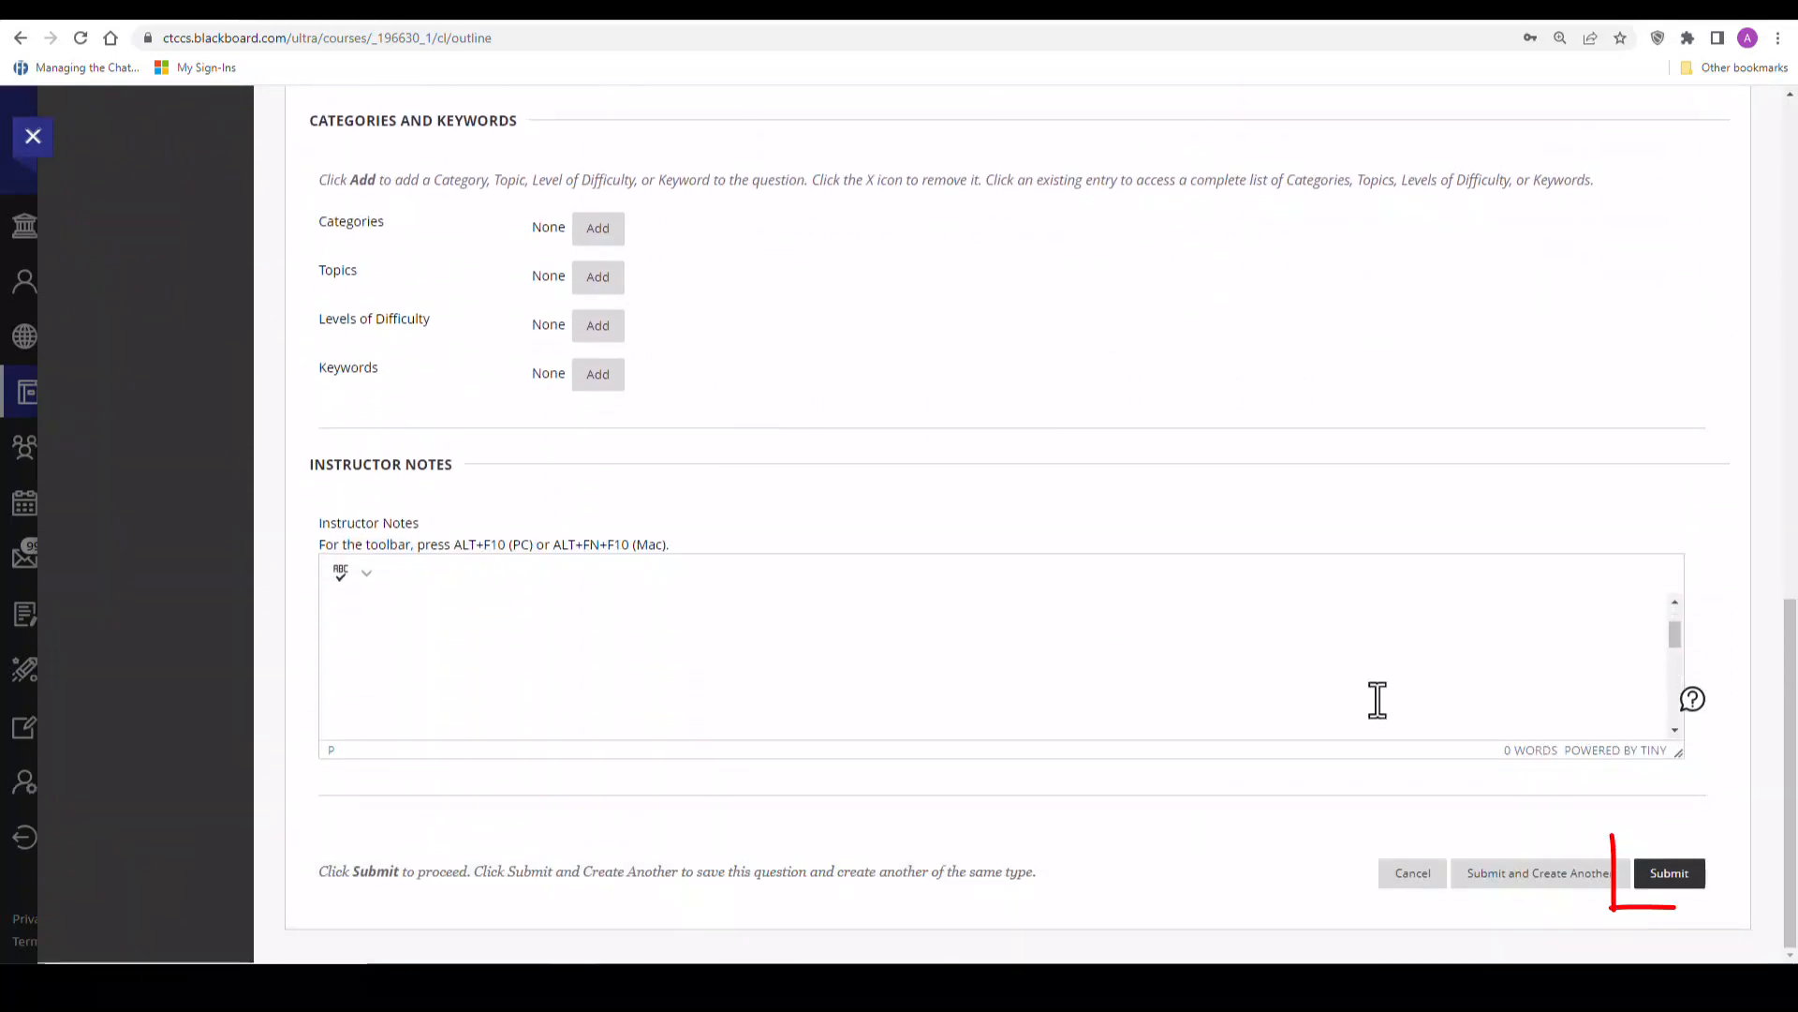
pyautogui.click(1691, 875)
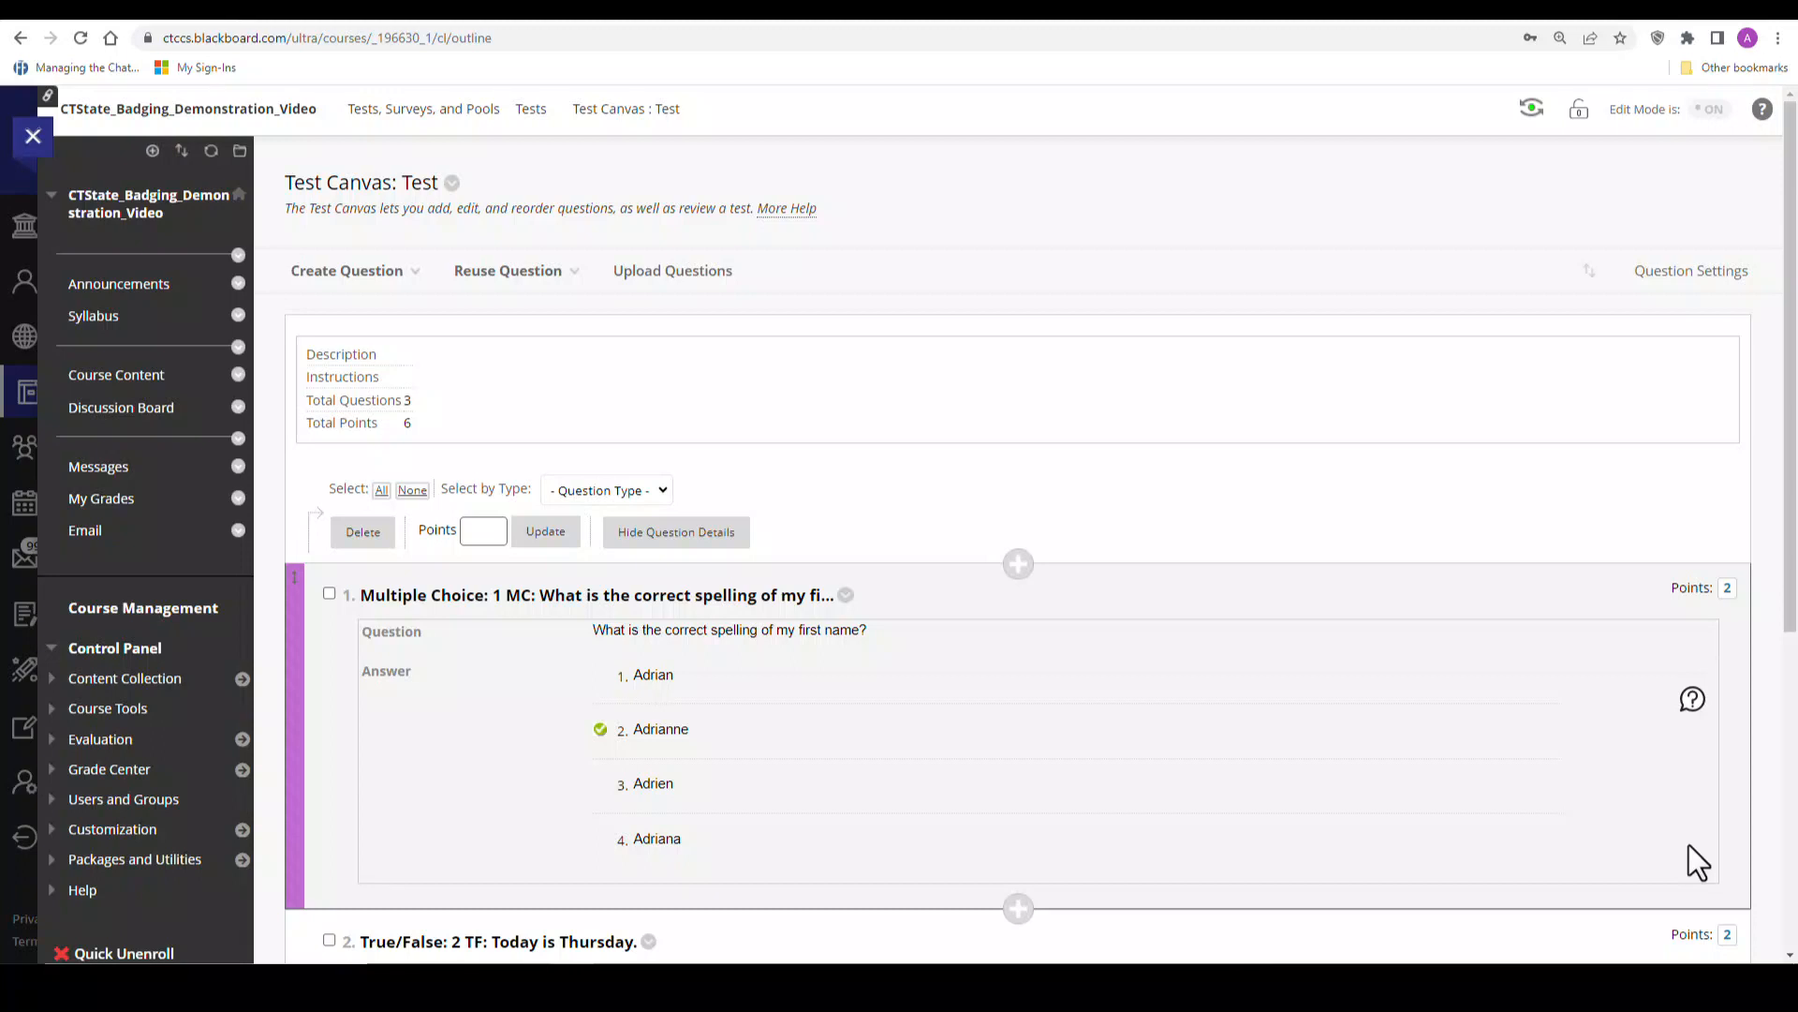
# - Select all questions of type Essay on the test canvas and update their points to 10
pyautogui.scroll(-6, 1688, 845)
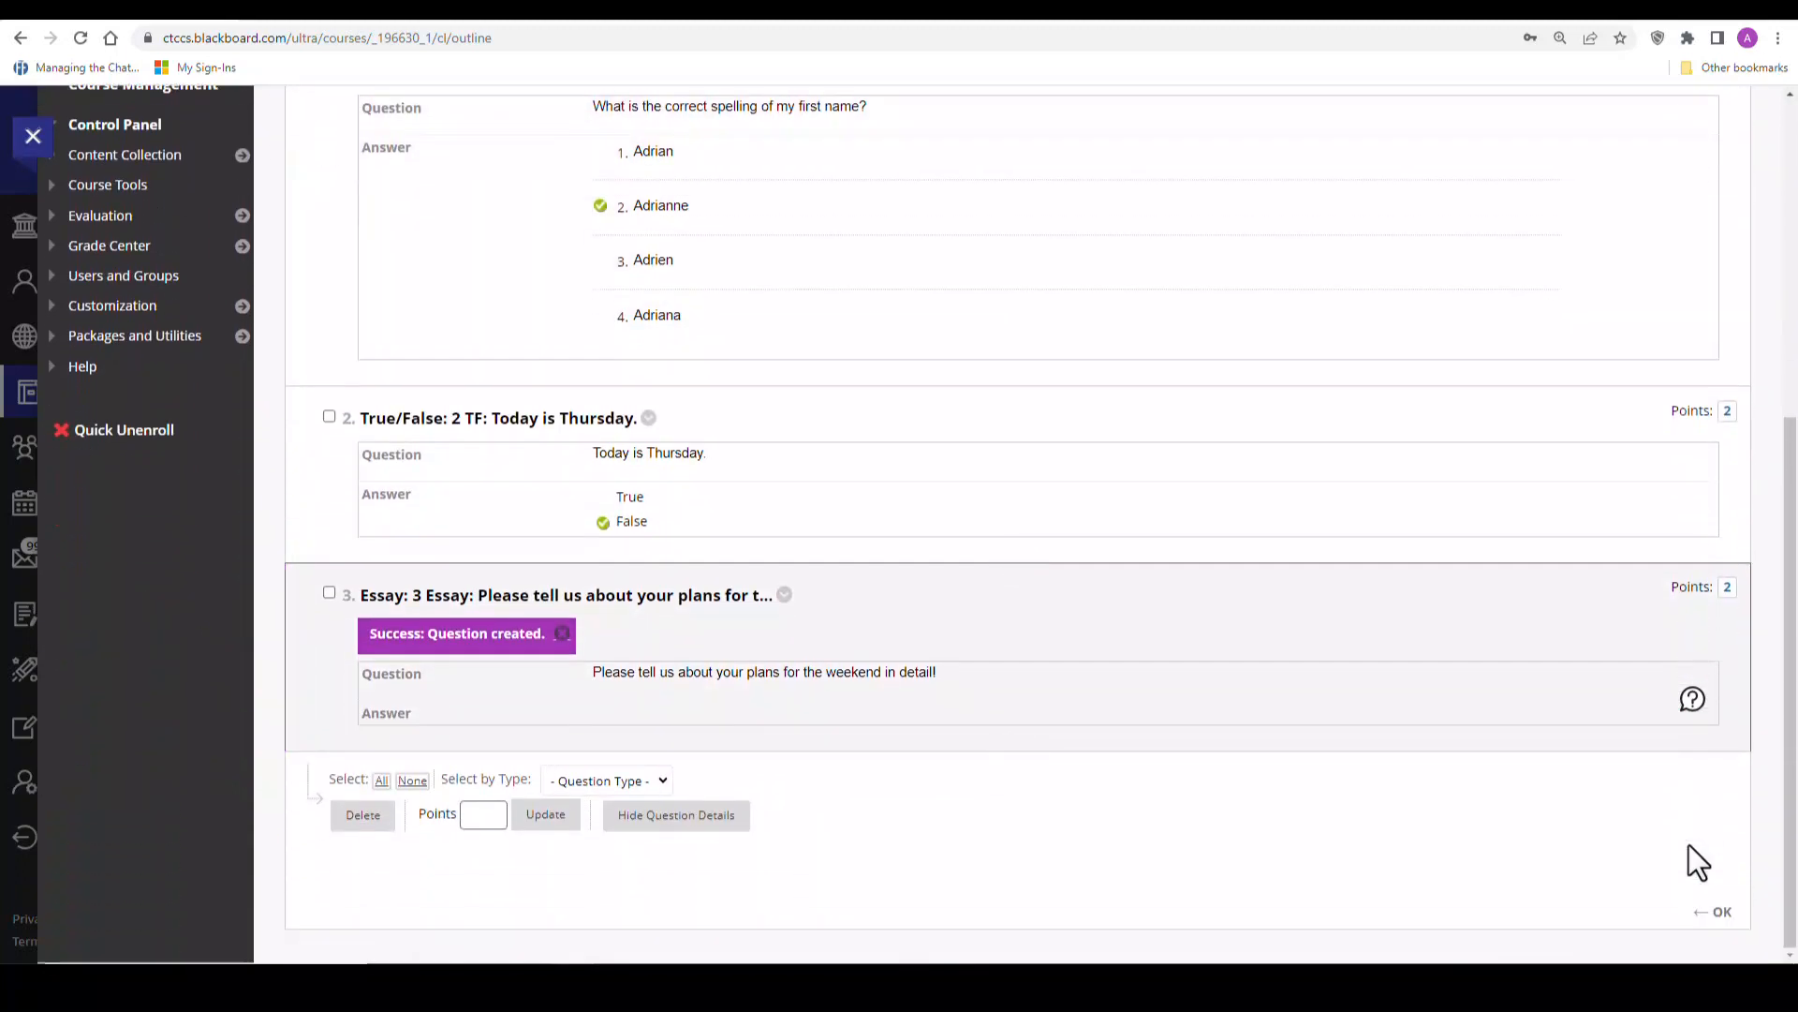
pyautogui.scroll(1, 1689, 845)
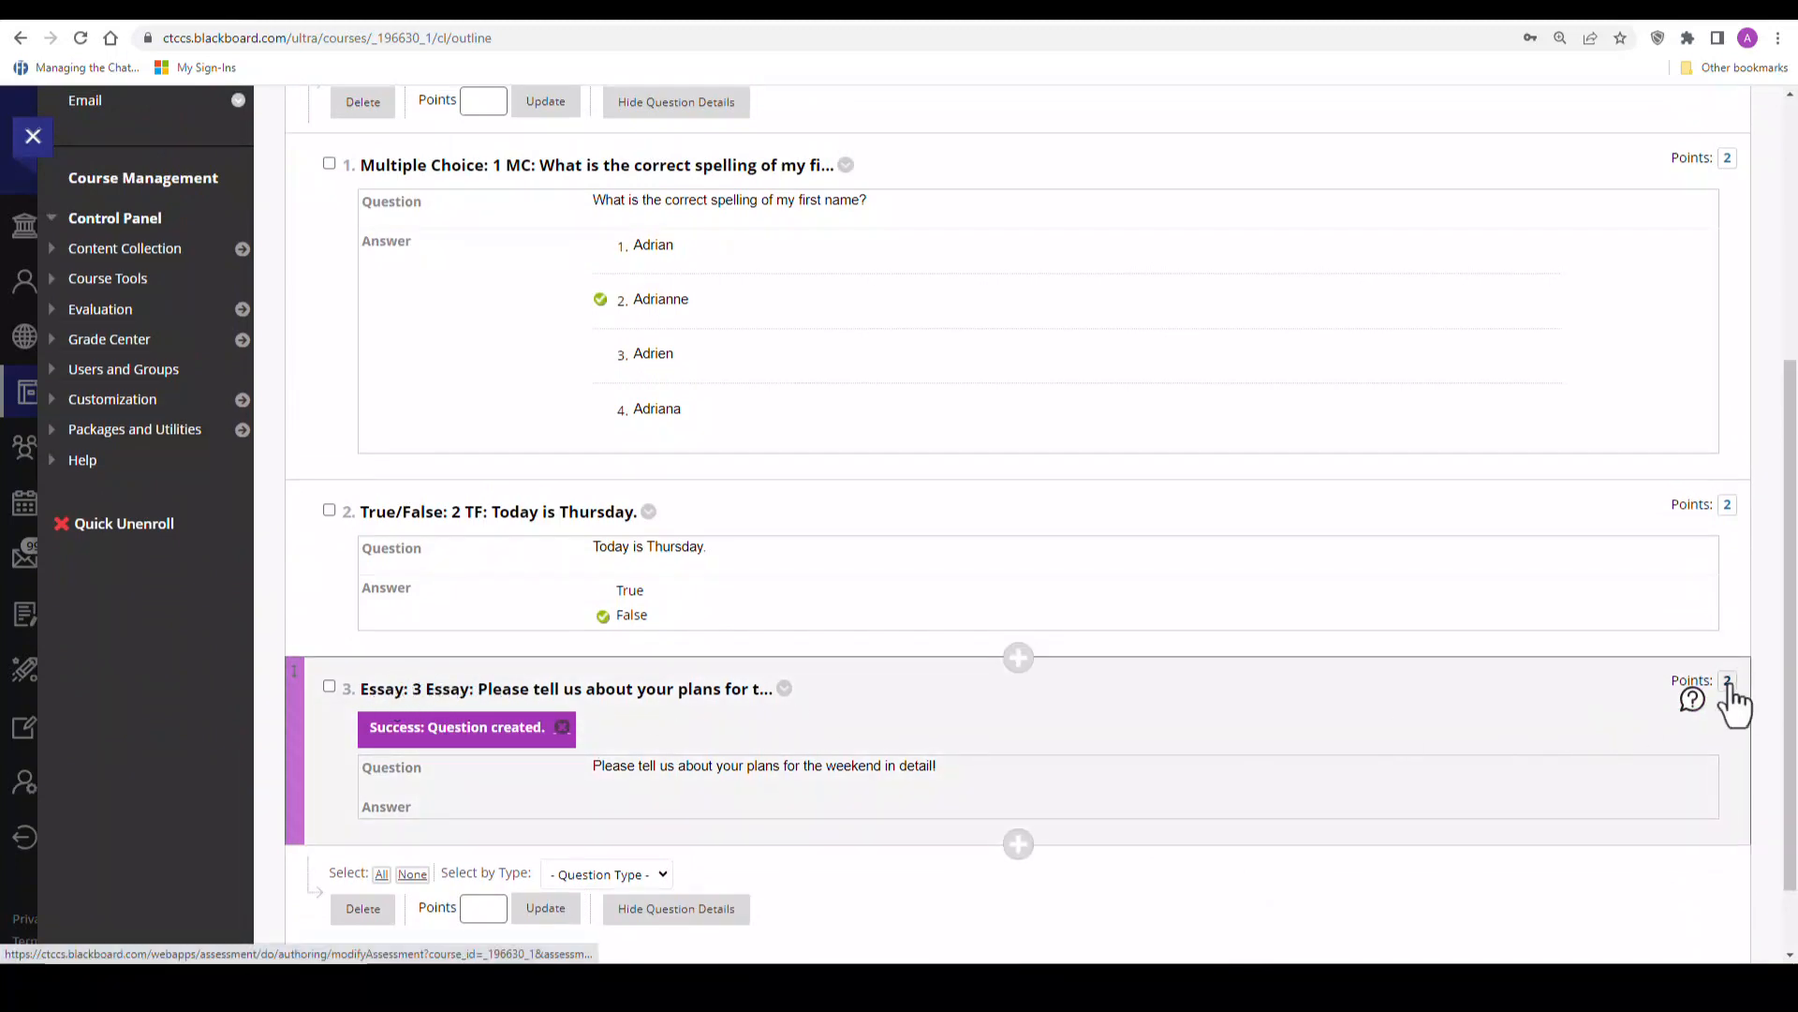
pyautogui.scroll(1, 1080, 605)
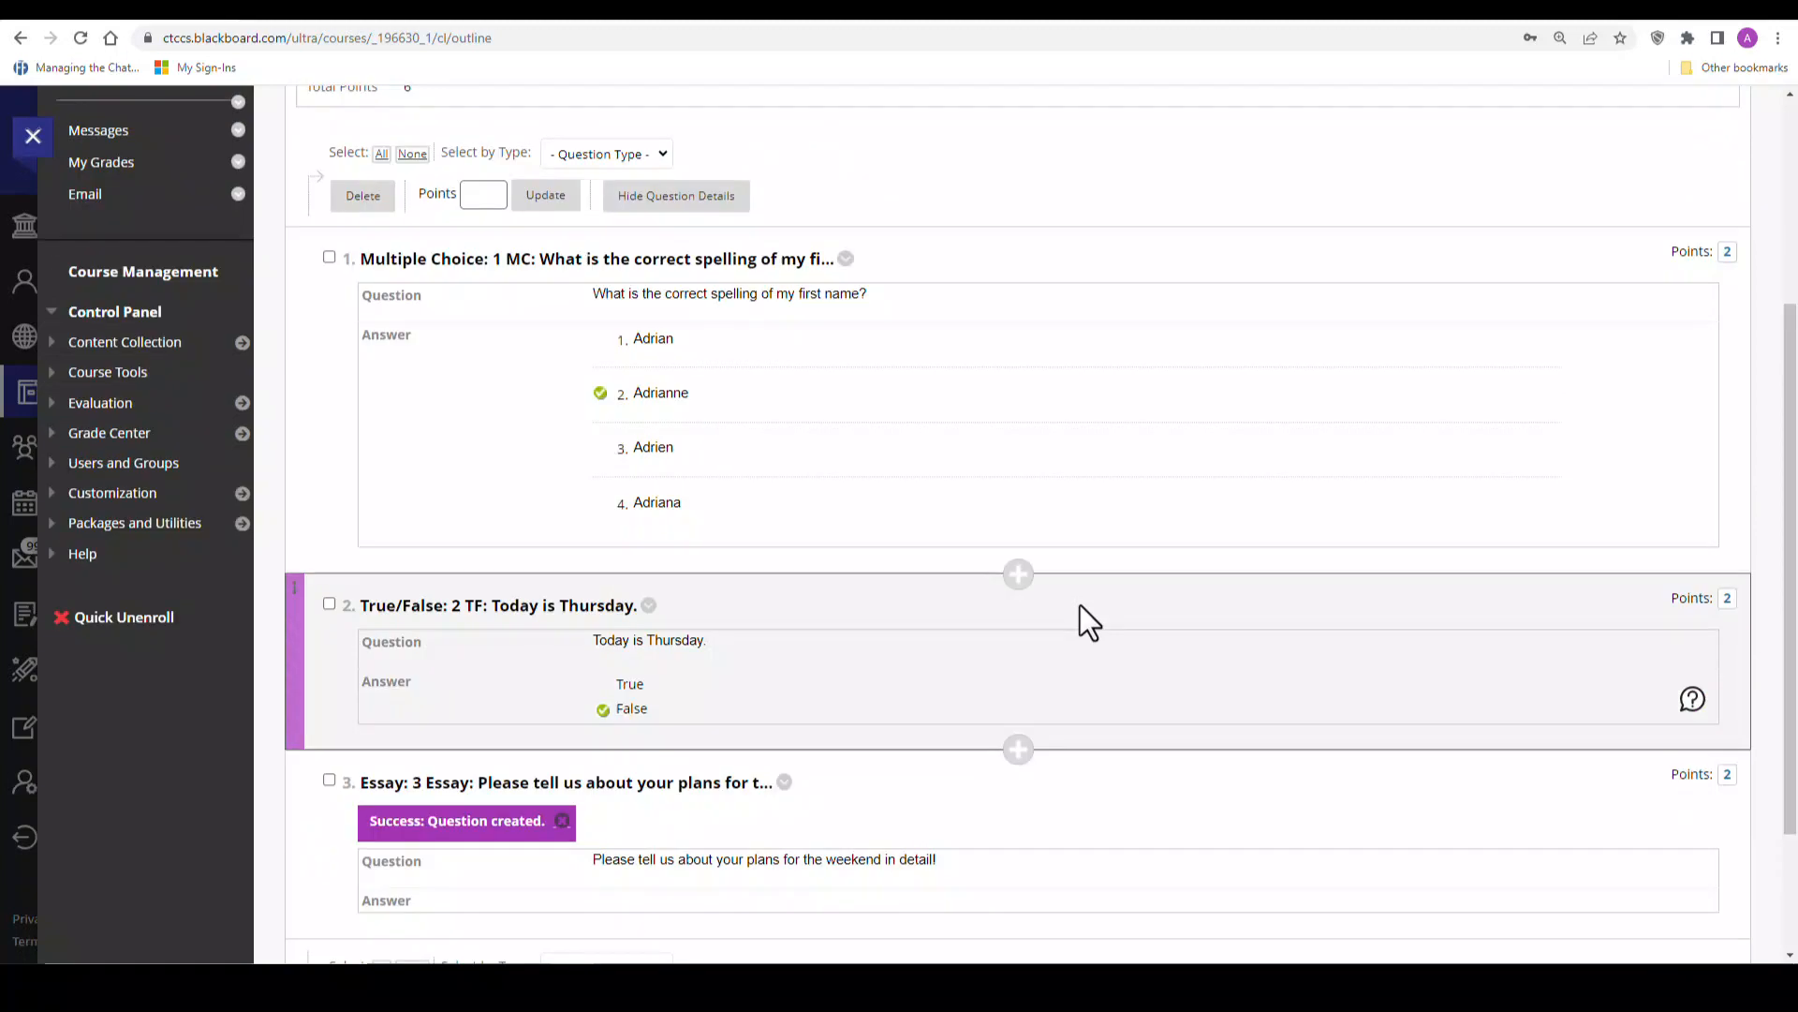
pyautogui.scroll(4, 1081, 605)
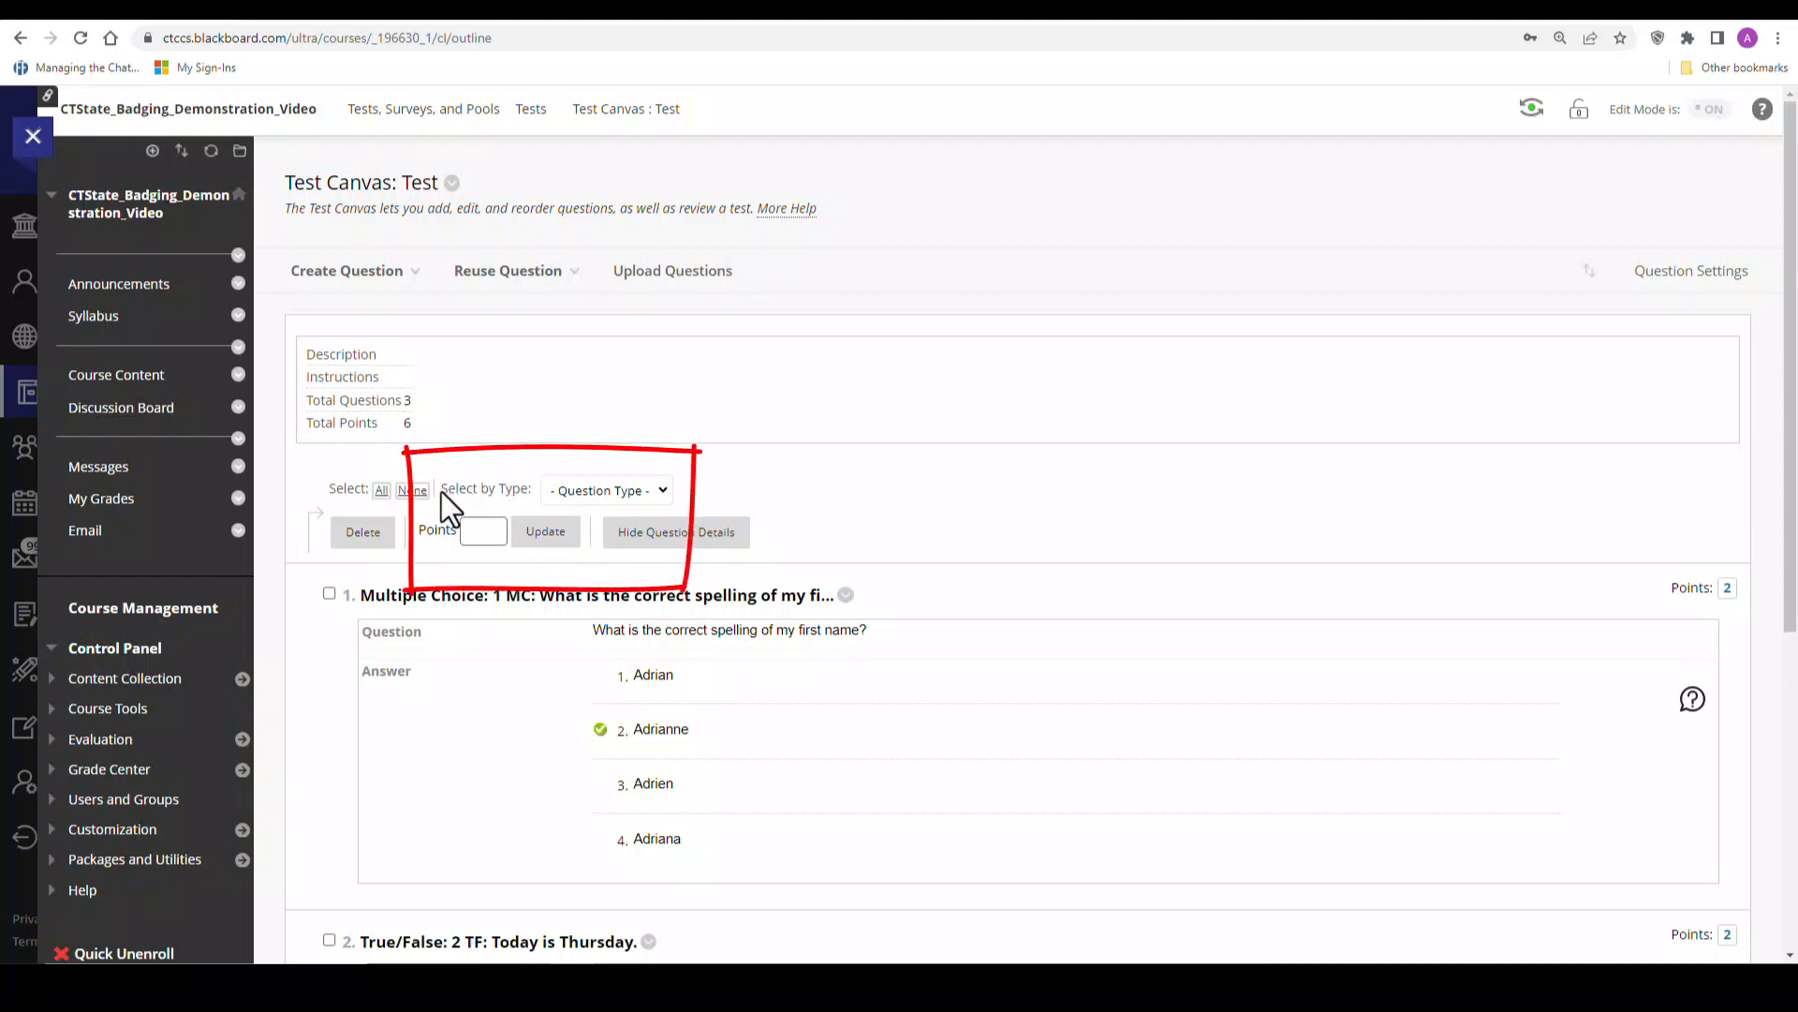
pyautogui.click(661, 492)
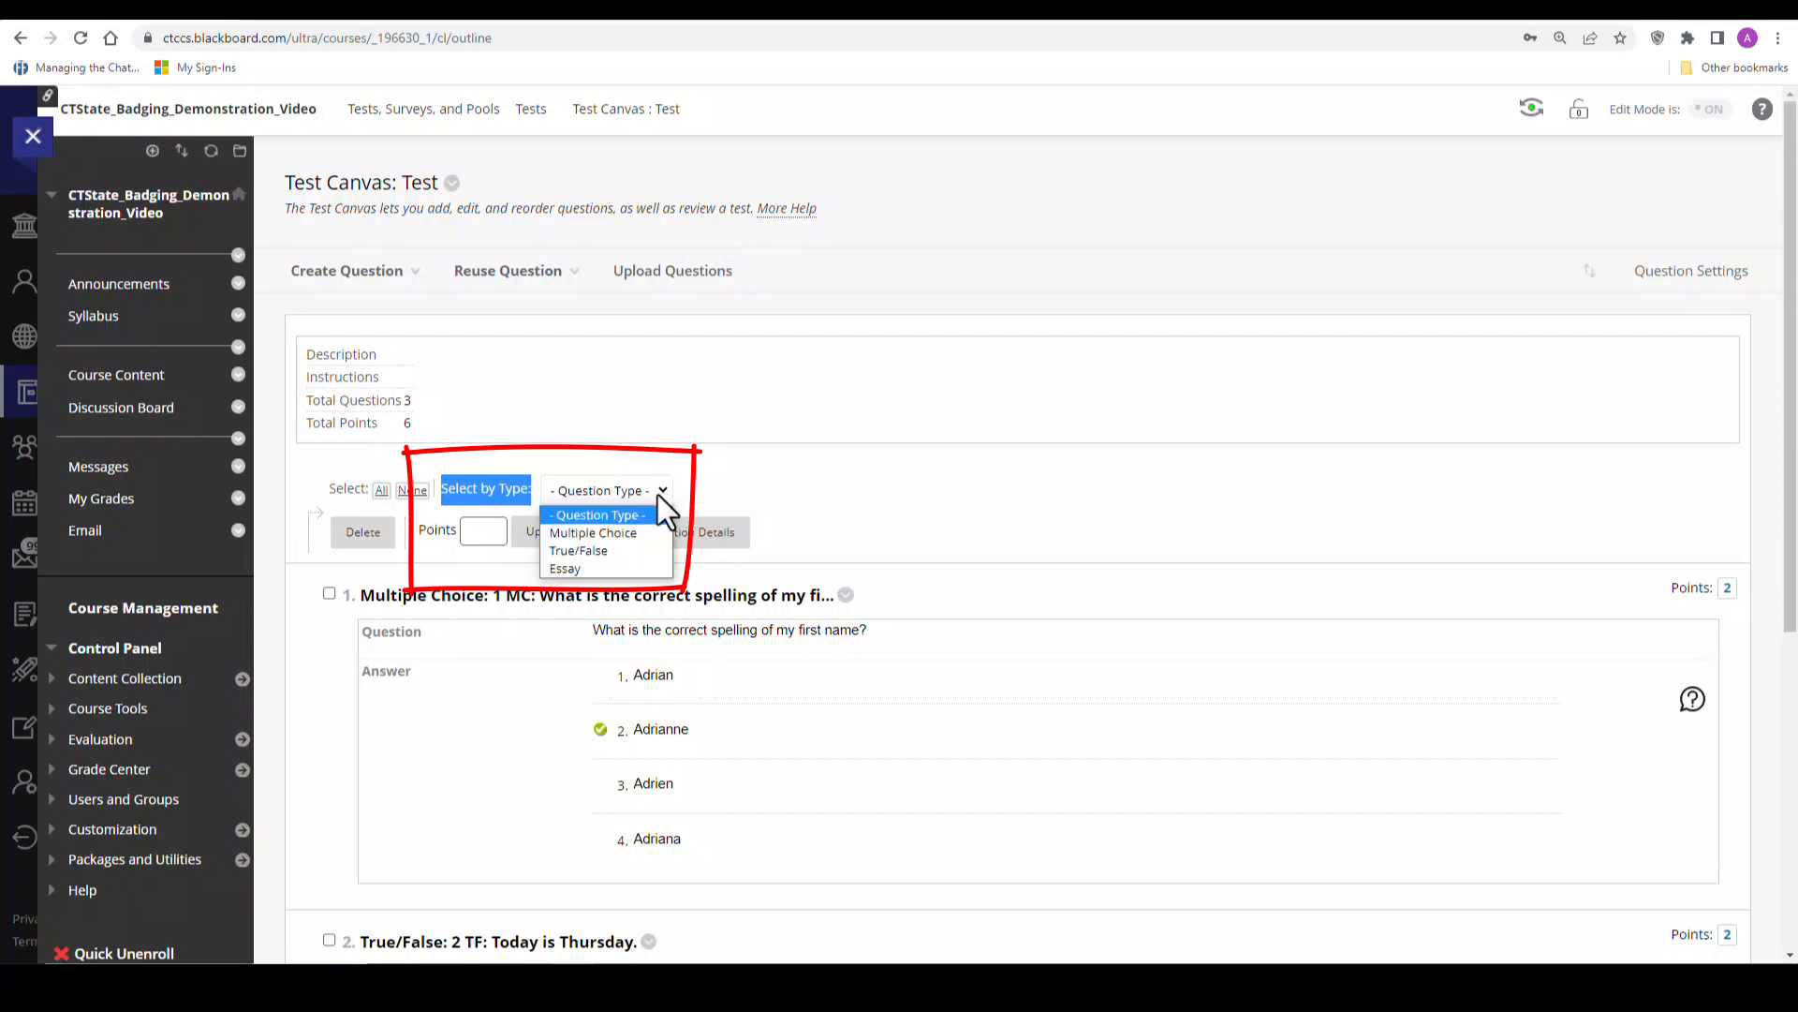
pyautogui.click(618, 570)
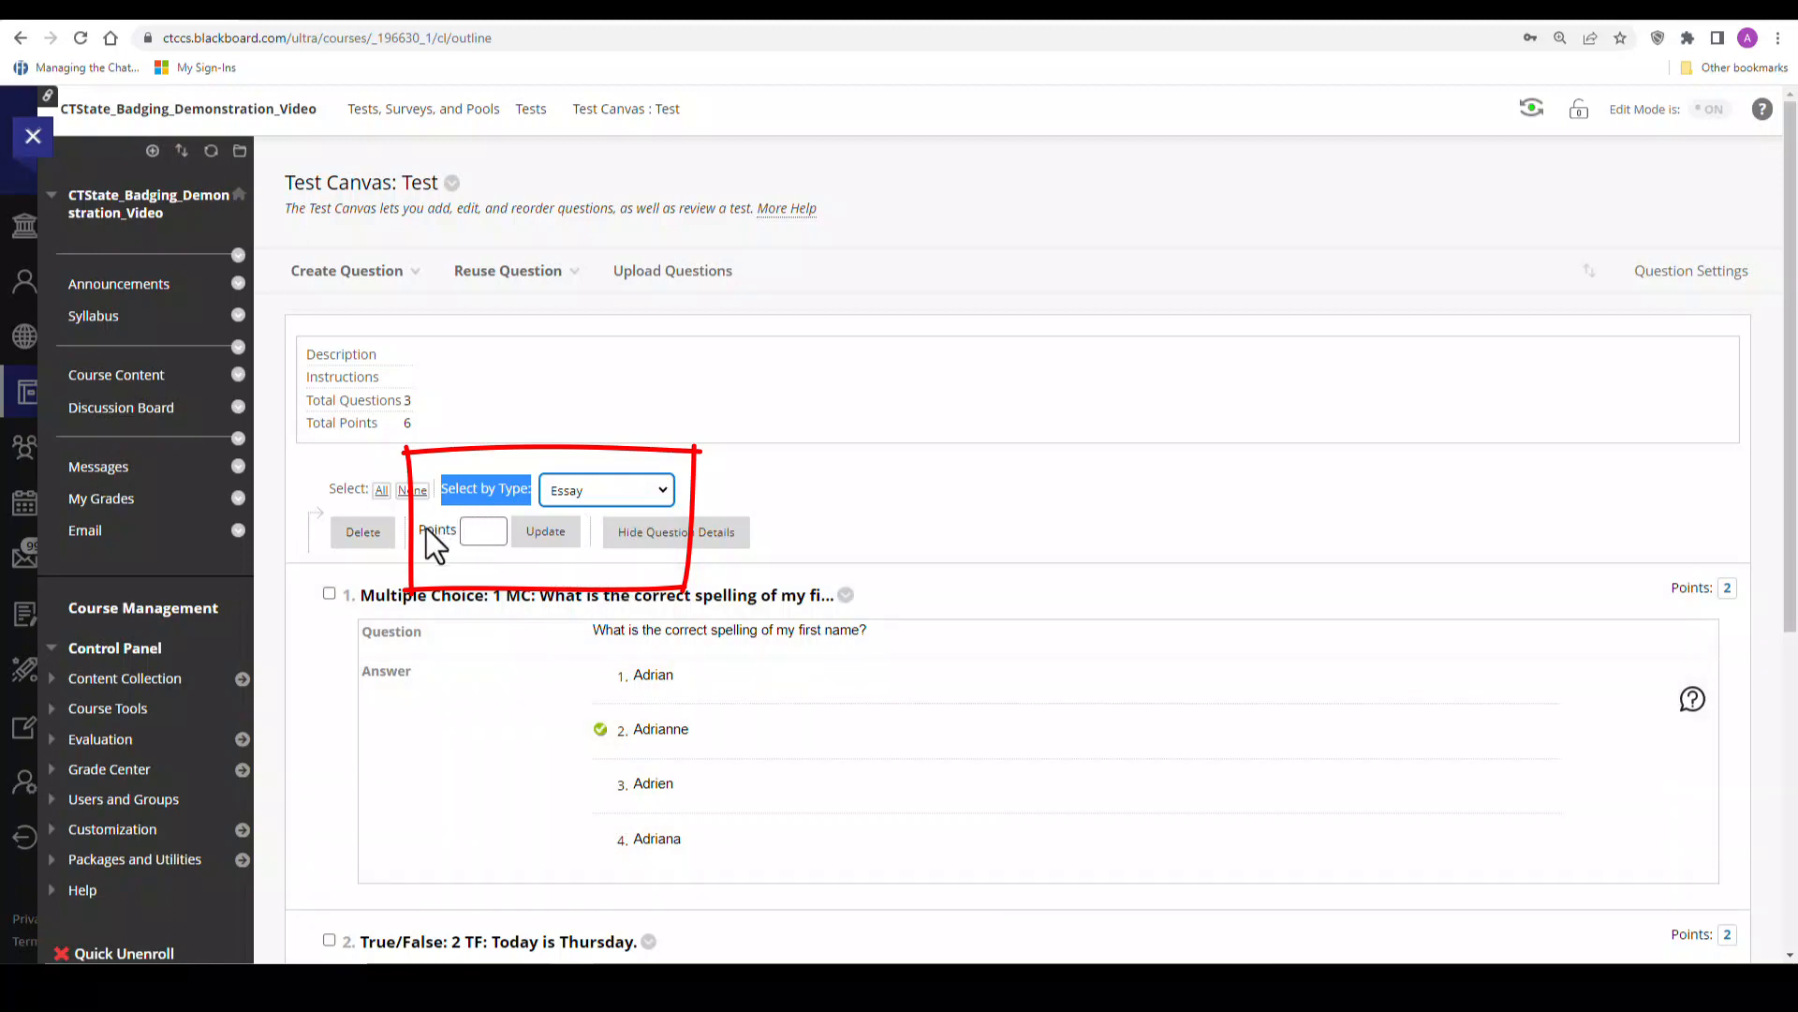
pyautogui.click(462, 529)
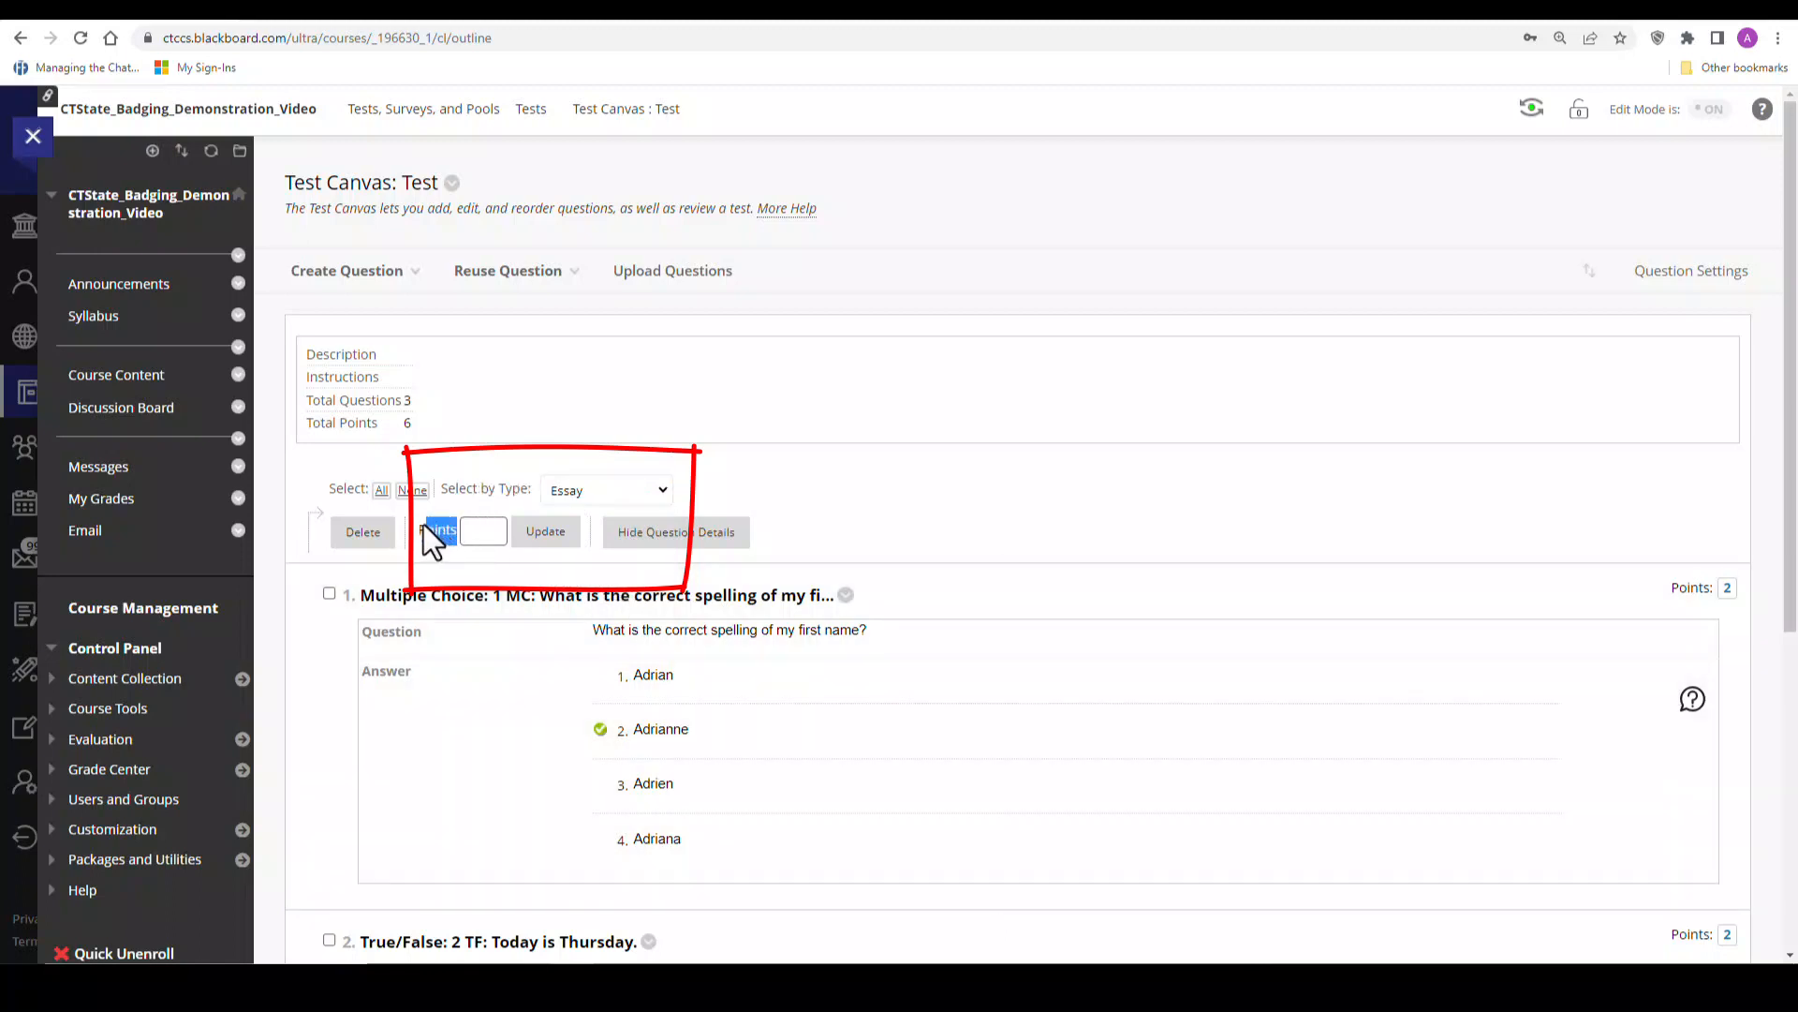
pyautogui.click(483, 531)
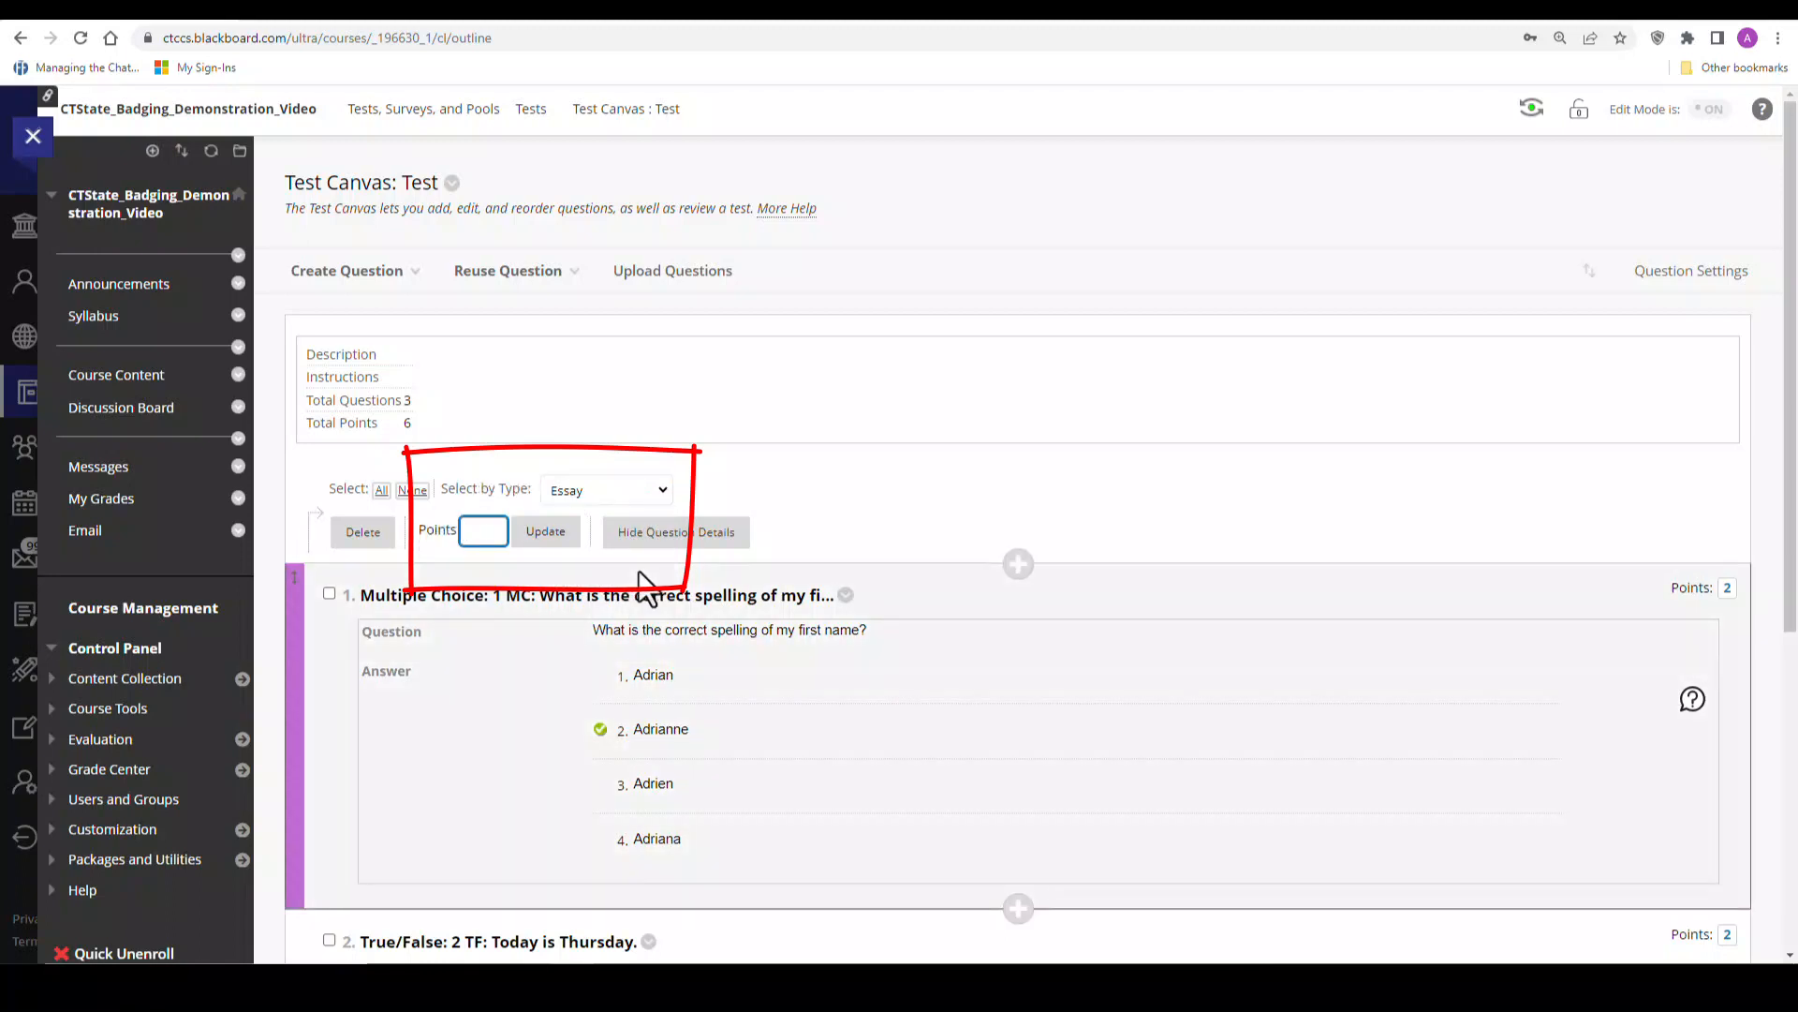
pyautogui.write('10')
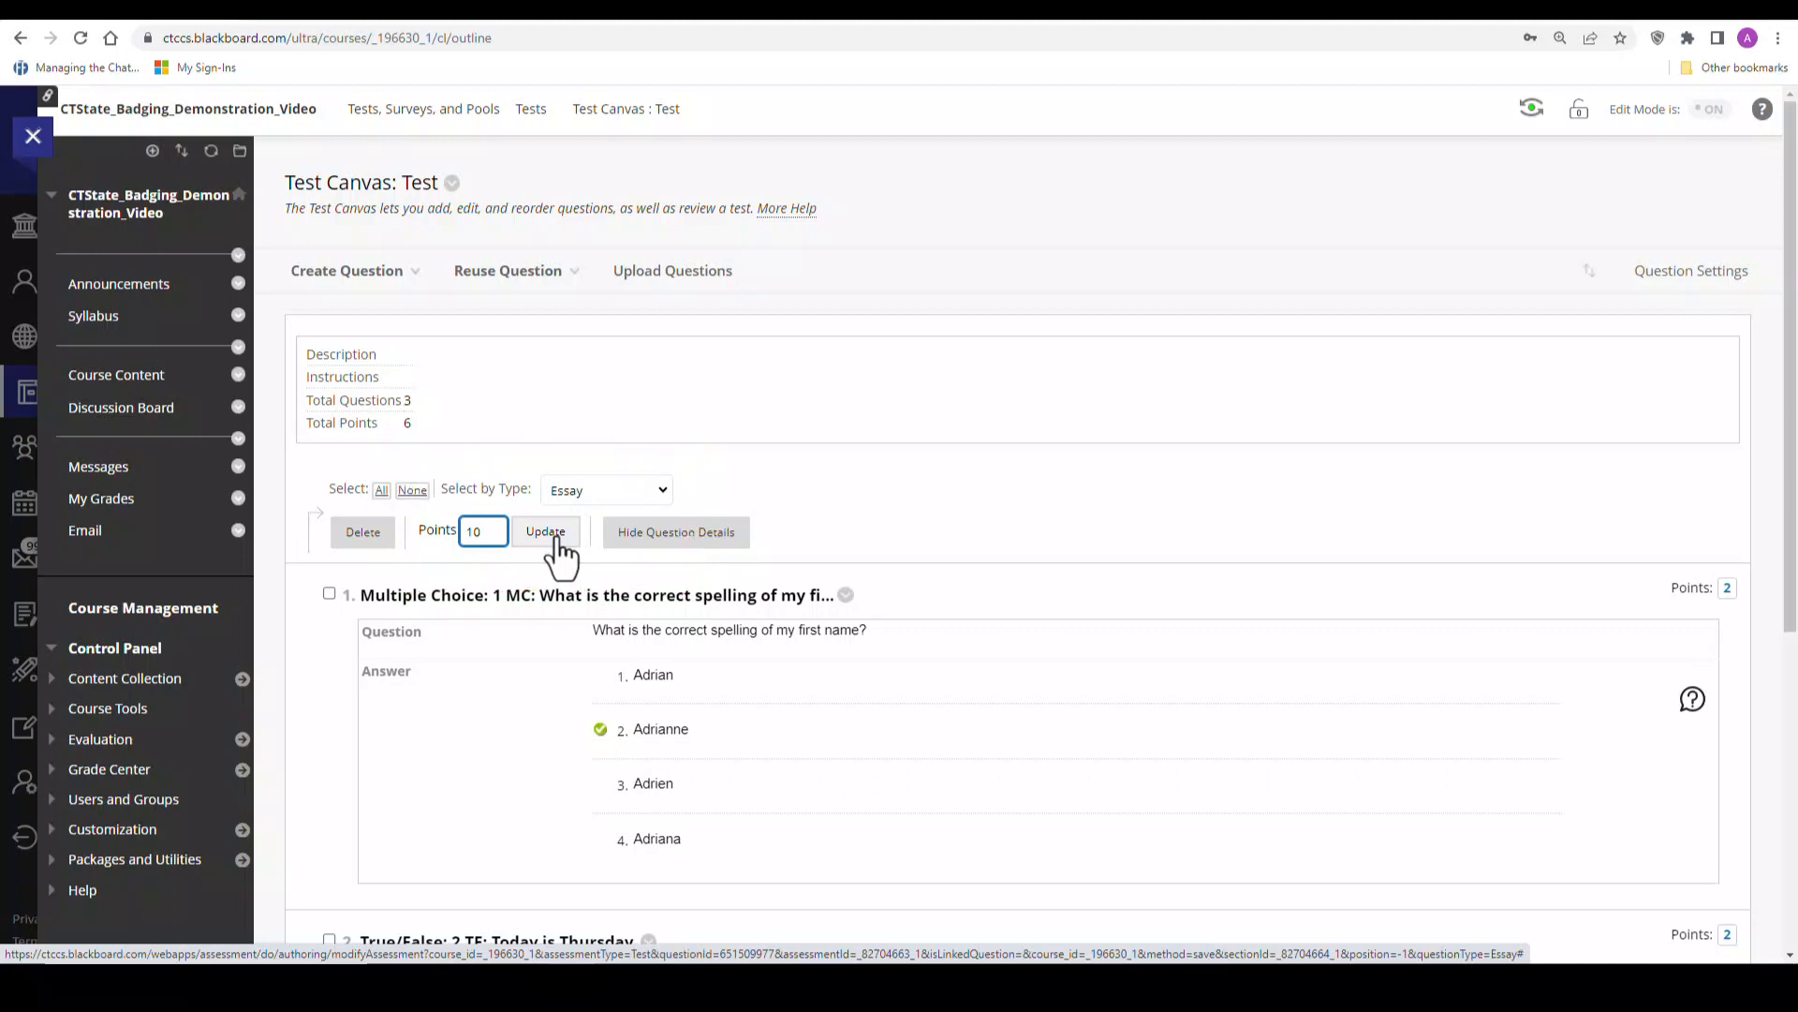
pyautogui.scroll(-2, 1607, 641)
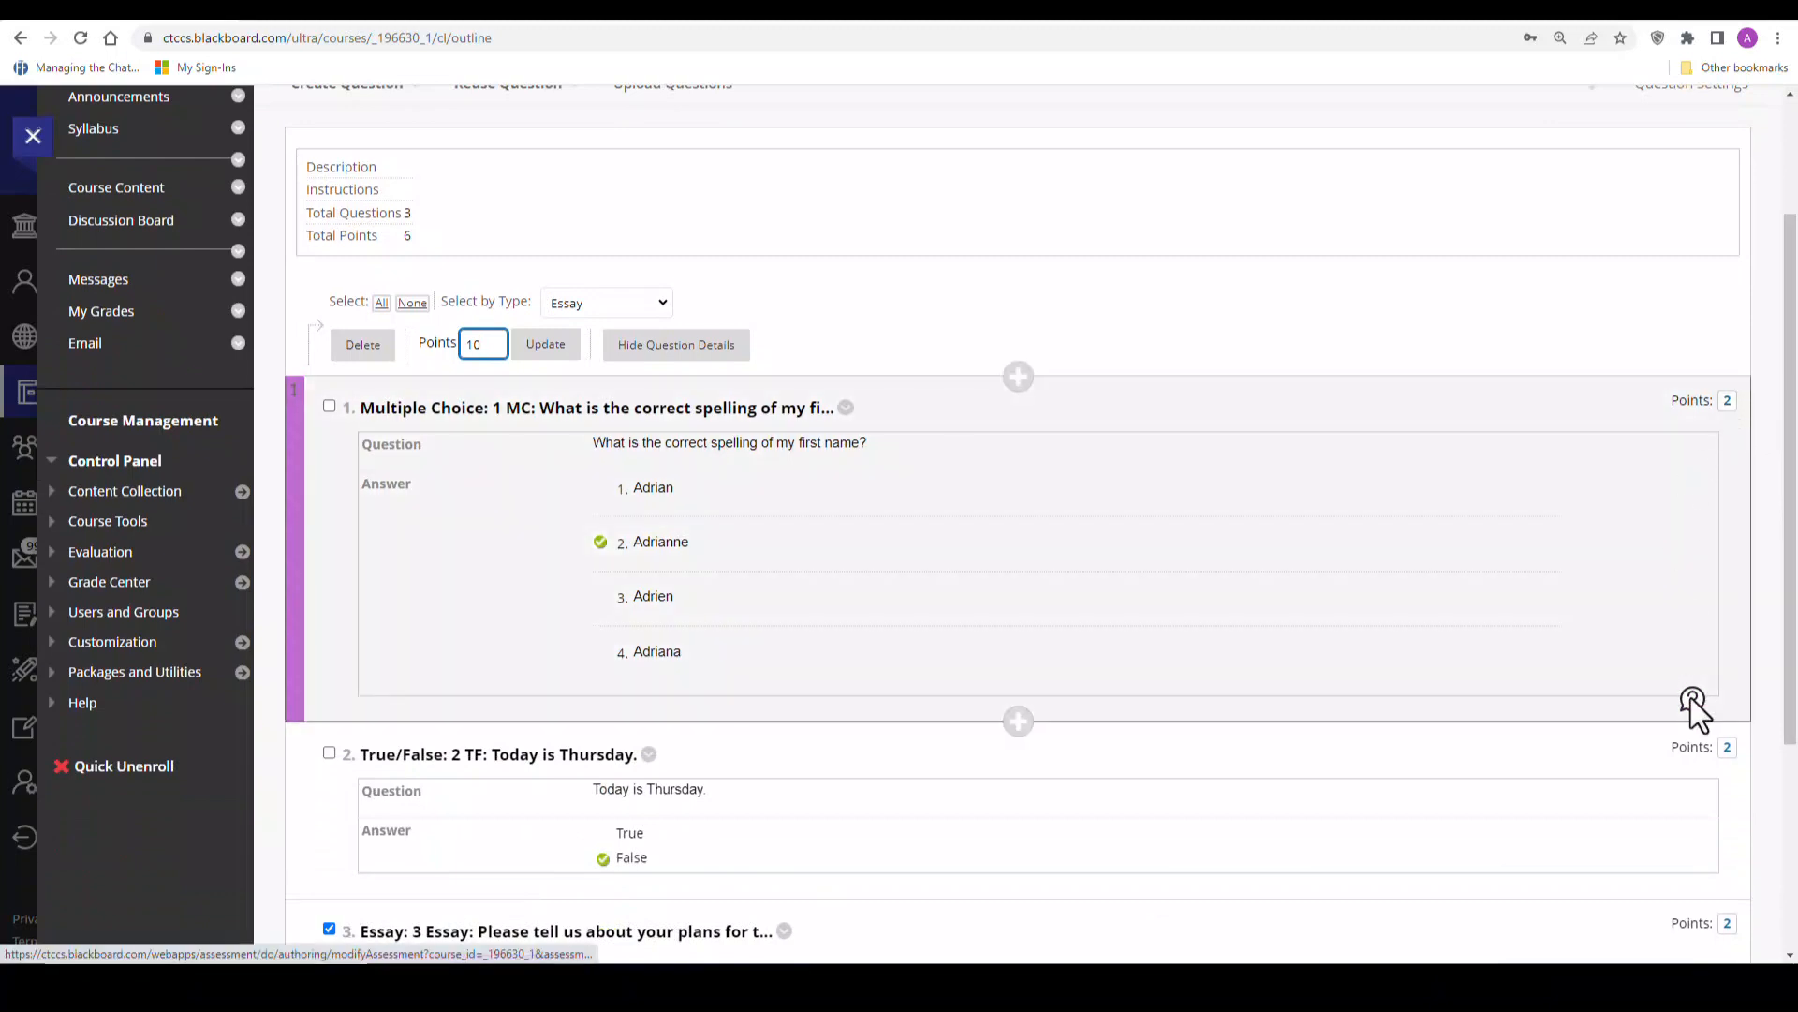
pyautogui.scroll(-2, 1711, 739)
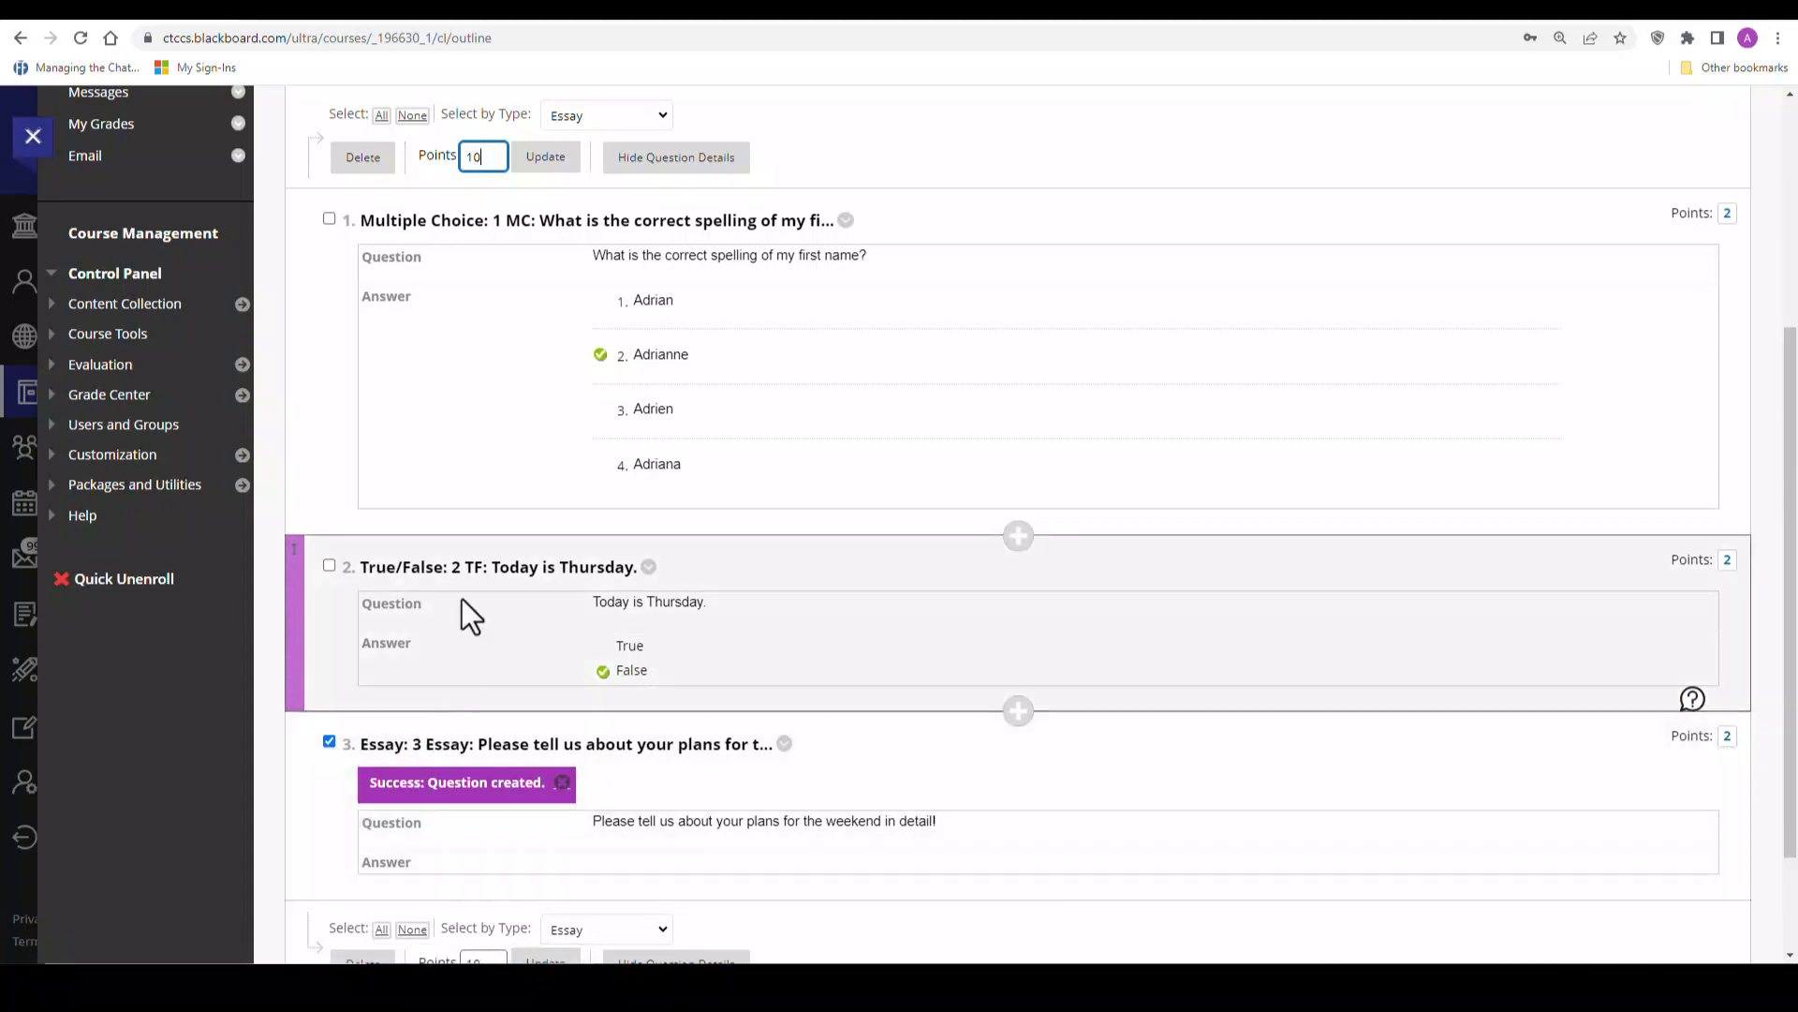
pyautogui.click(551, 161)
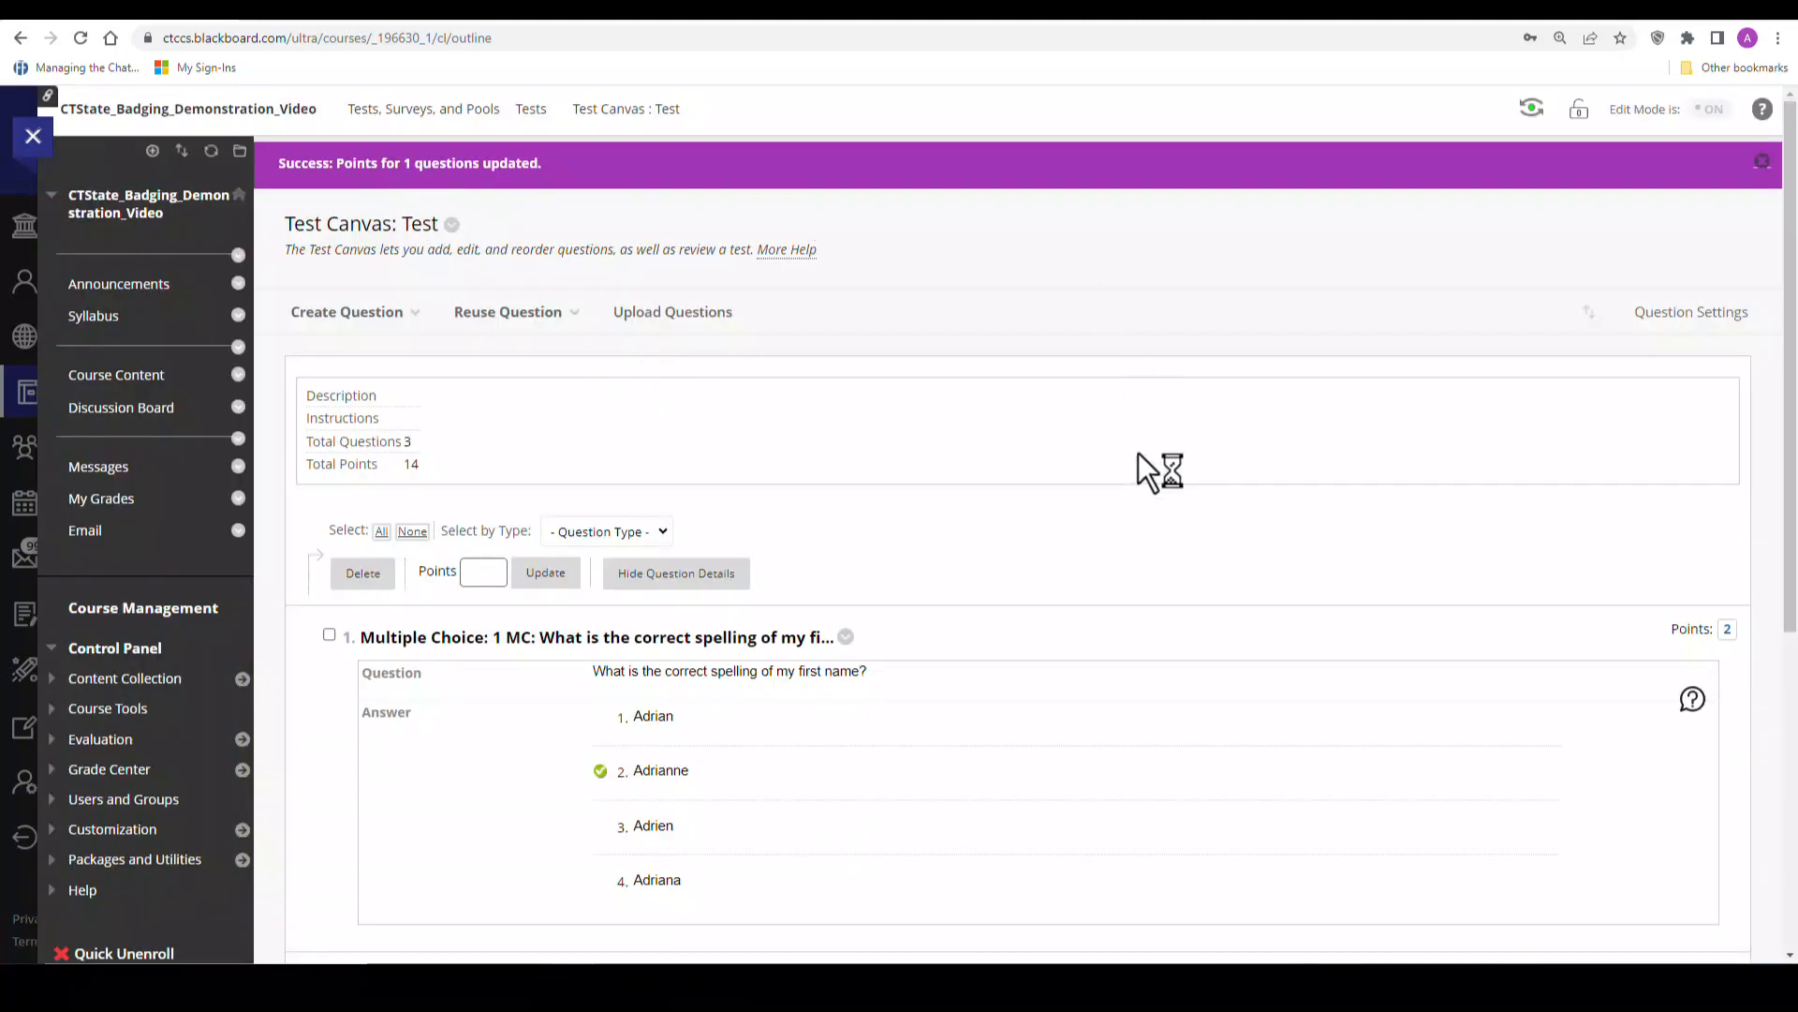
pyautogui.scroll(-5, 1138, 453)
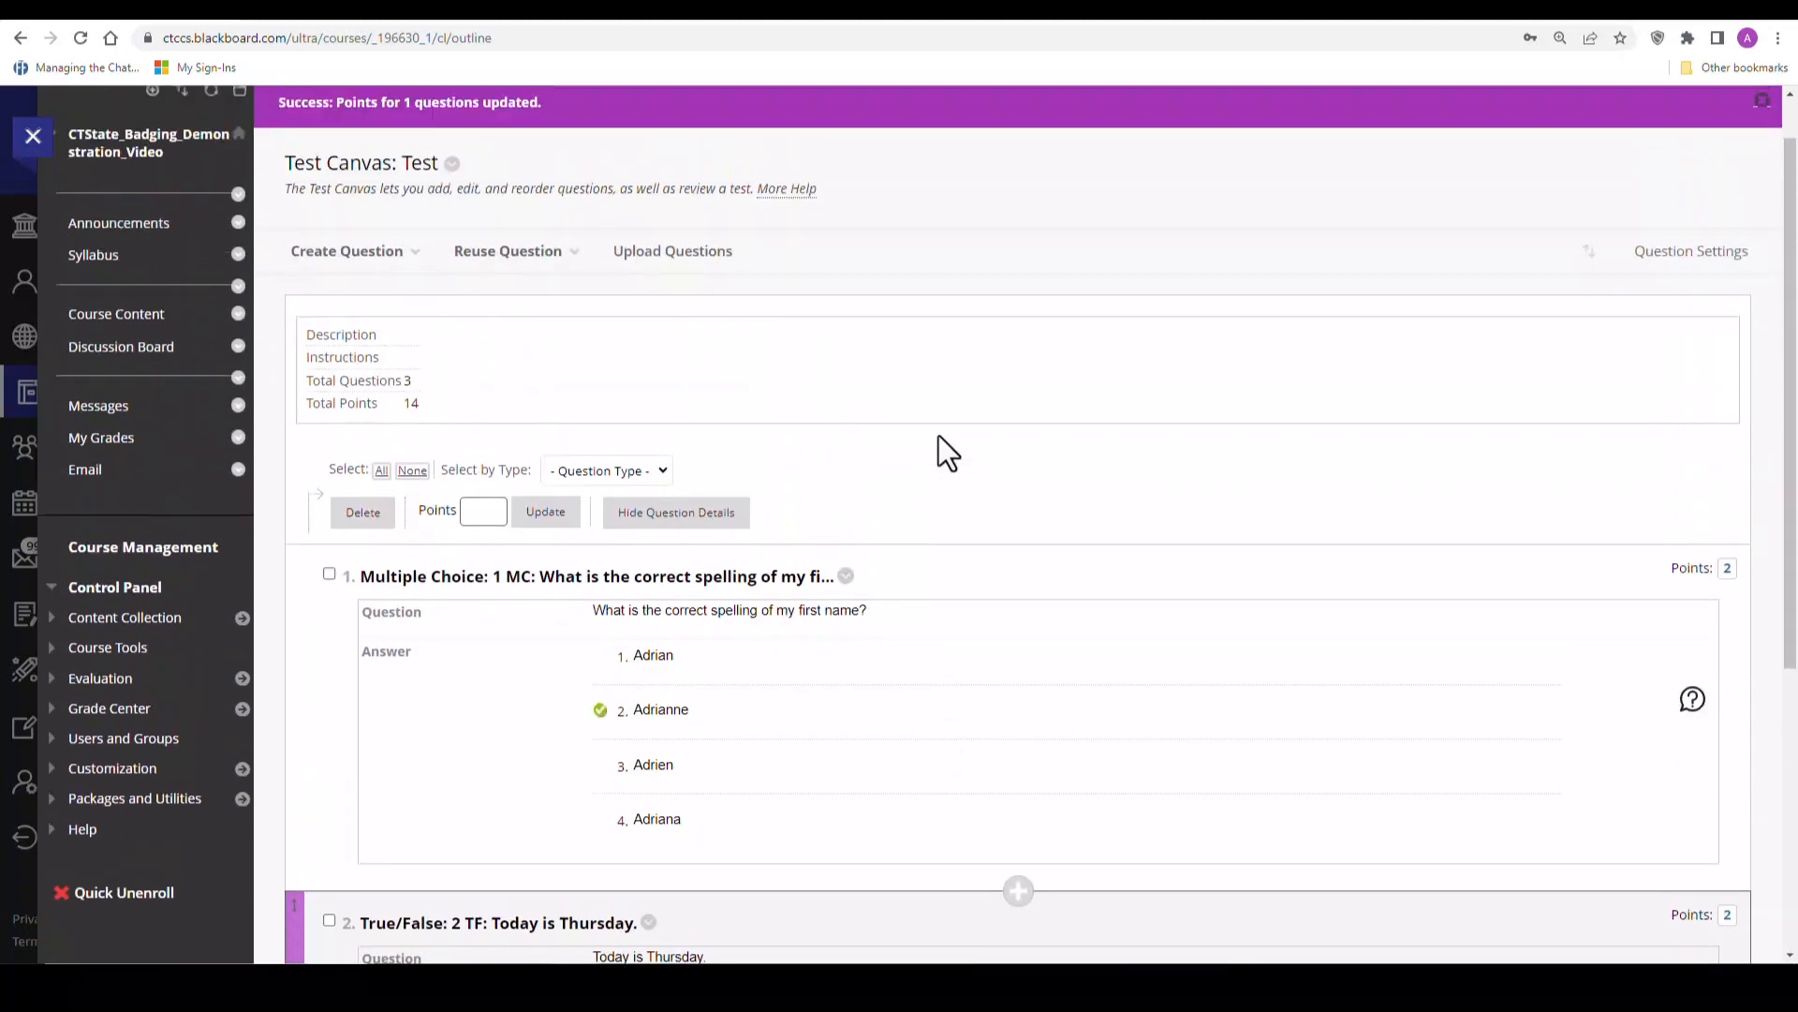
pyautogui.click(607, 477)
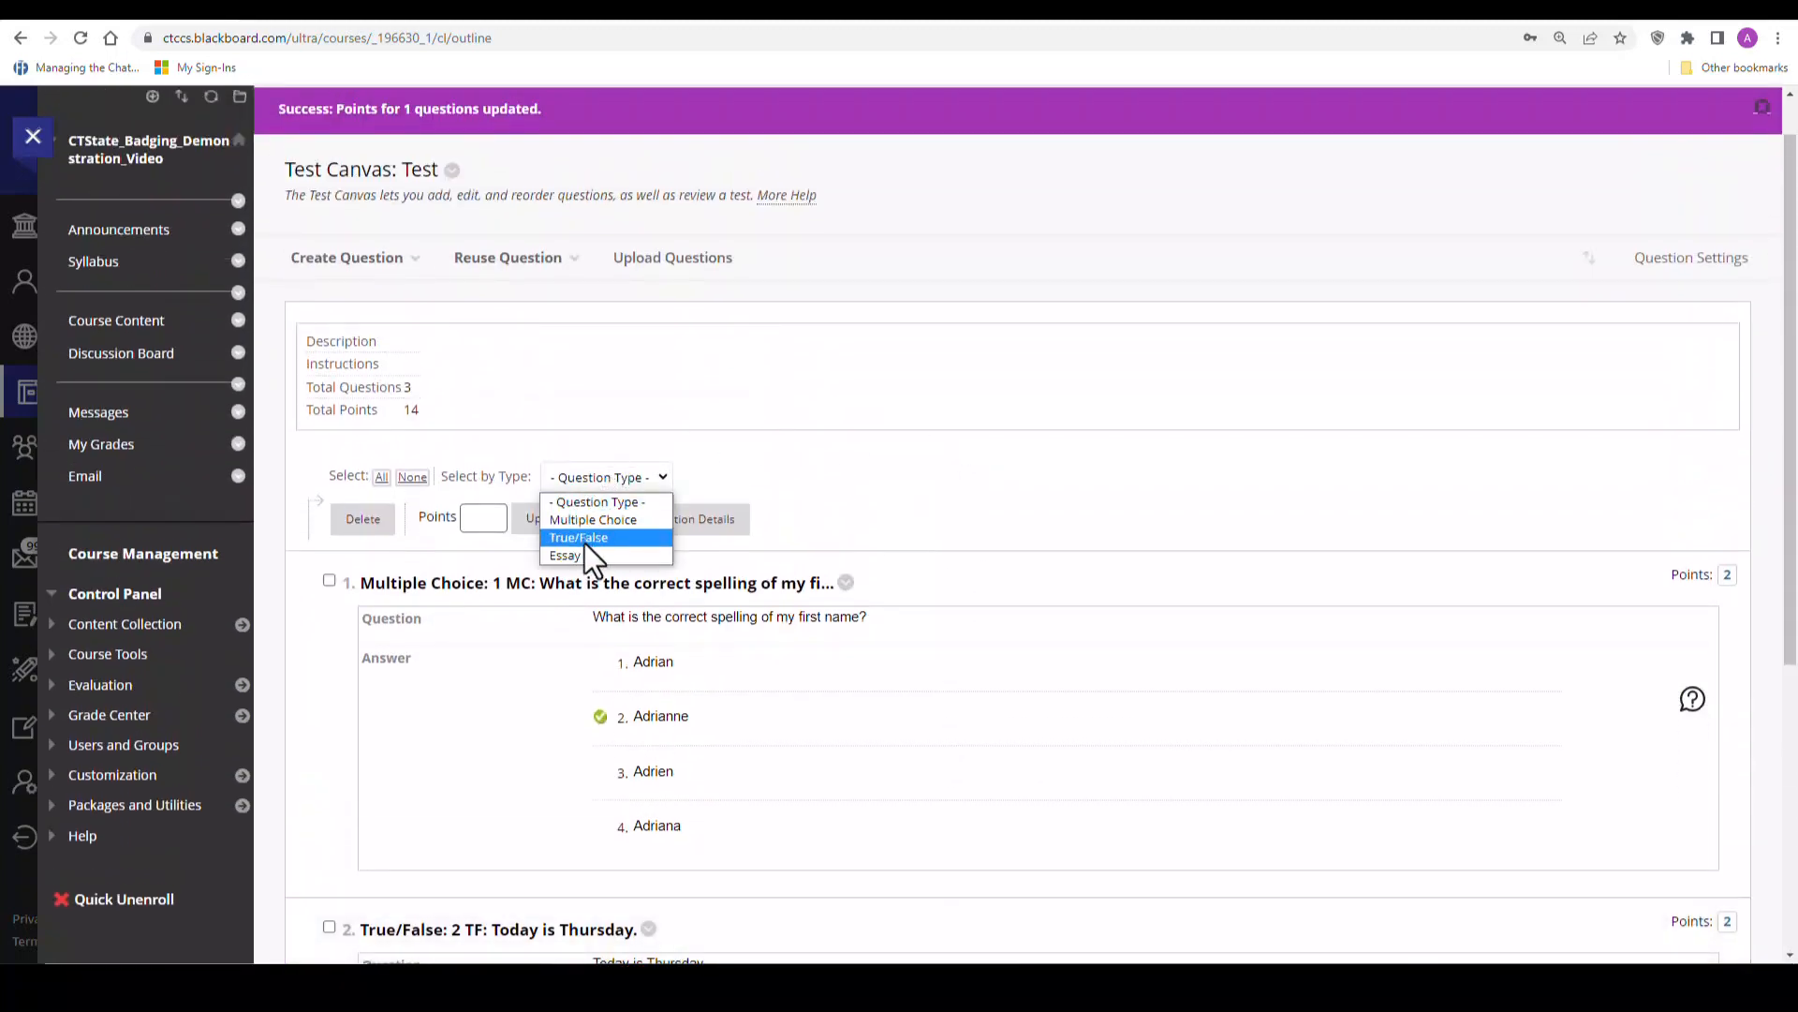
pyautogui.click(471, 523)
pyautogui.click(494, 525)
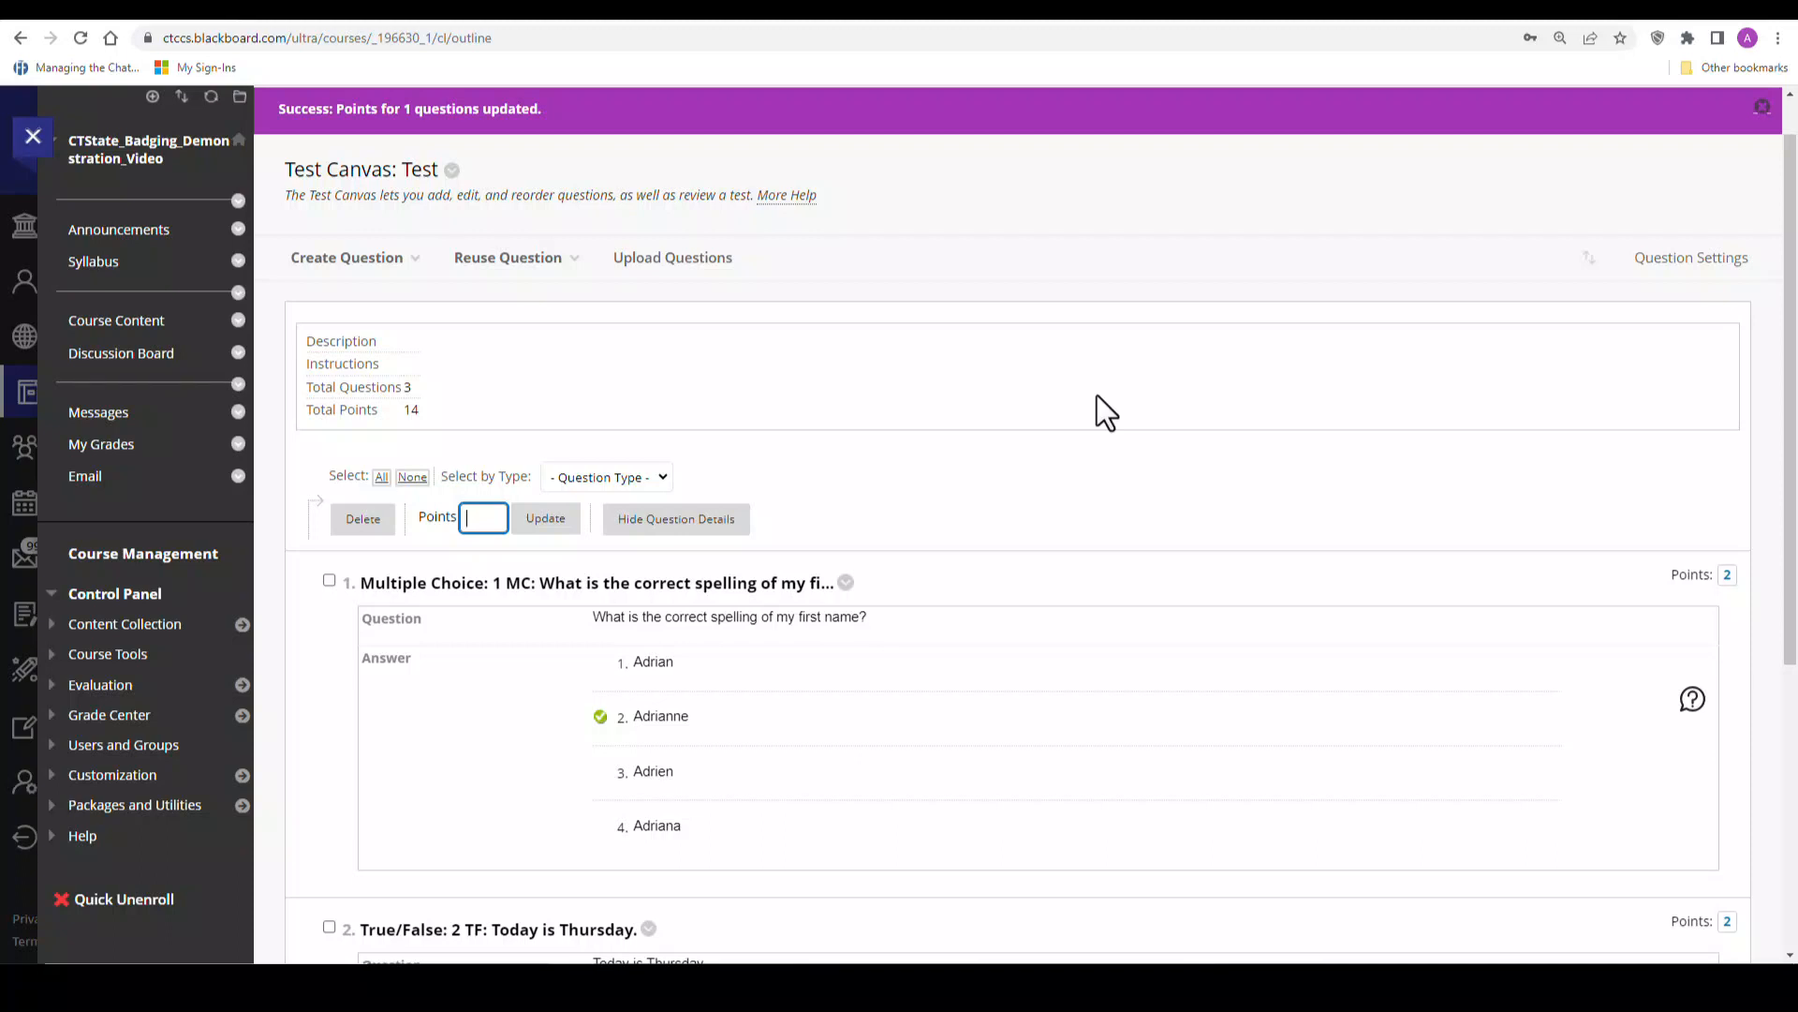
# - Edit the points of the true/false question "Today is Thursday." and mark it as extra credit
pyautogui.scroll(-3, 1098, 395)
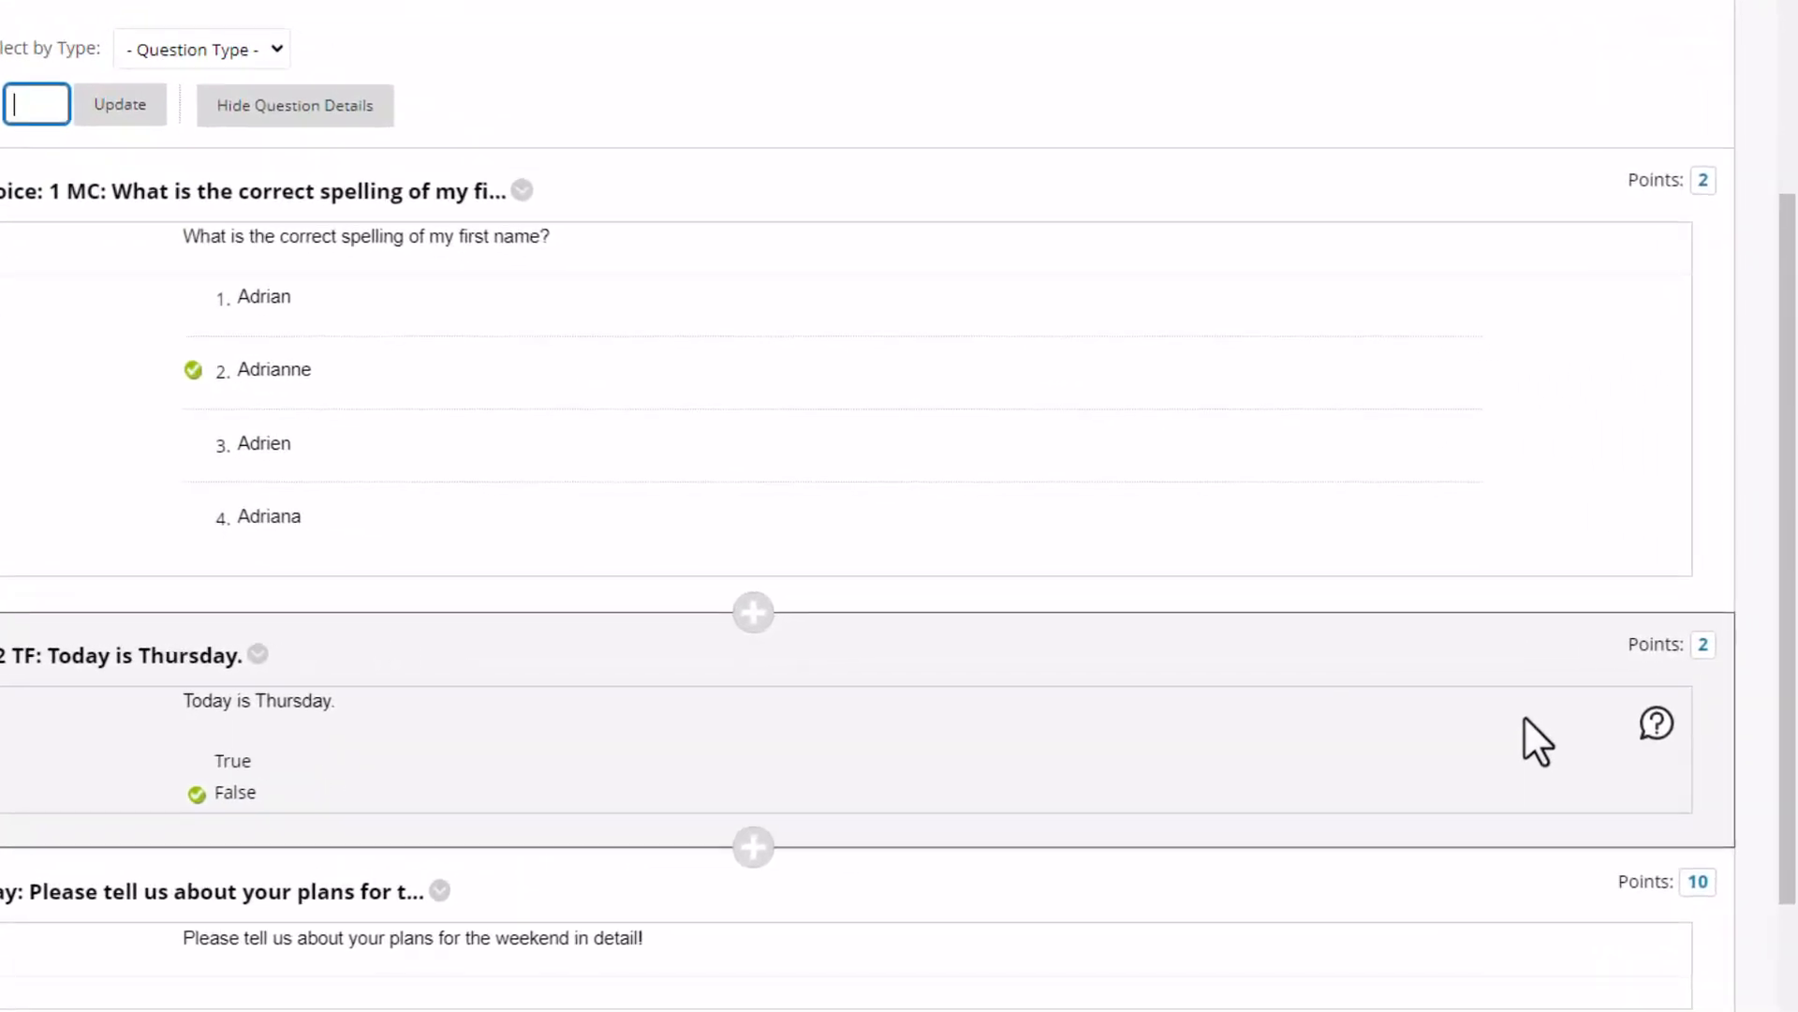
pyautogui.click(1701, 655)
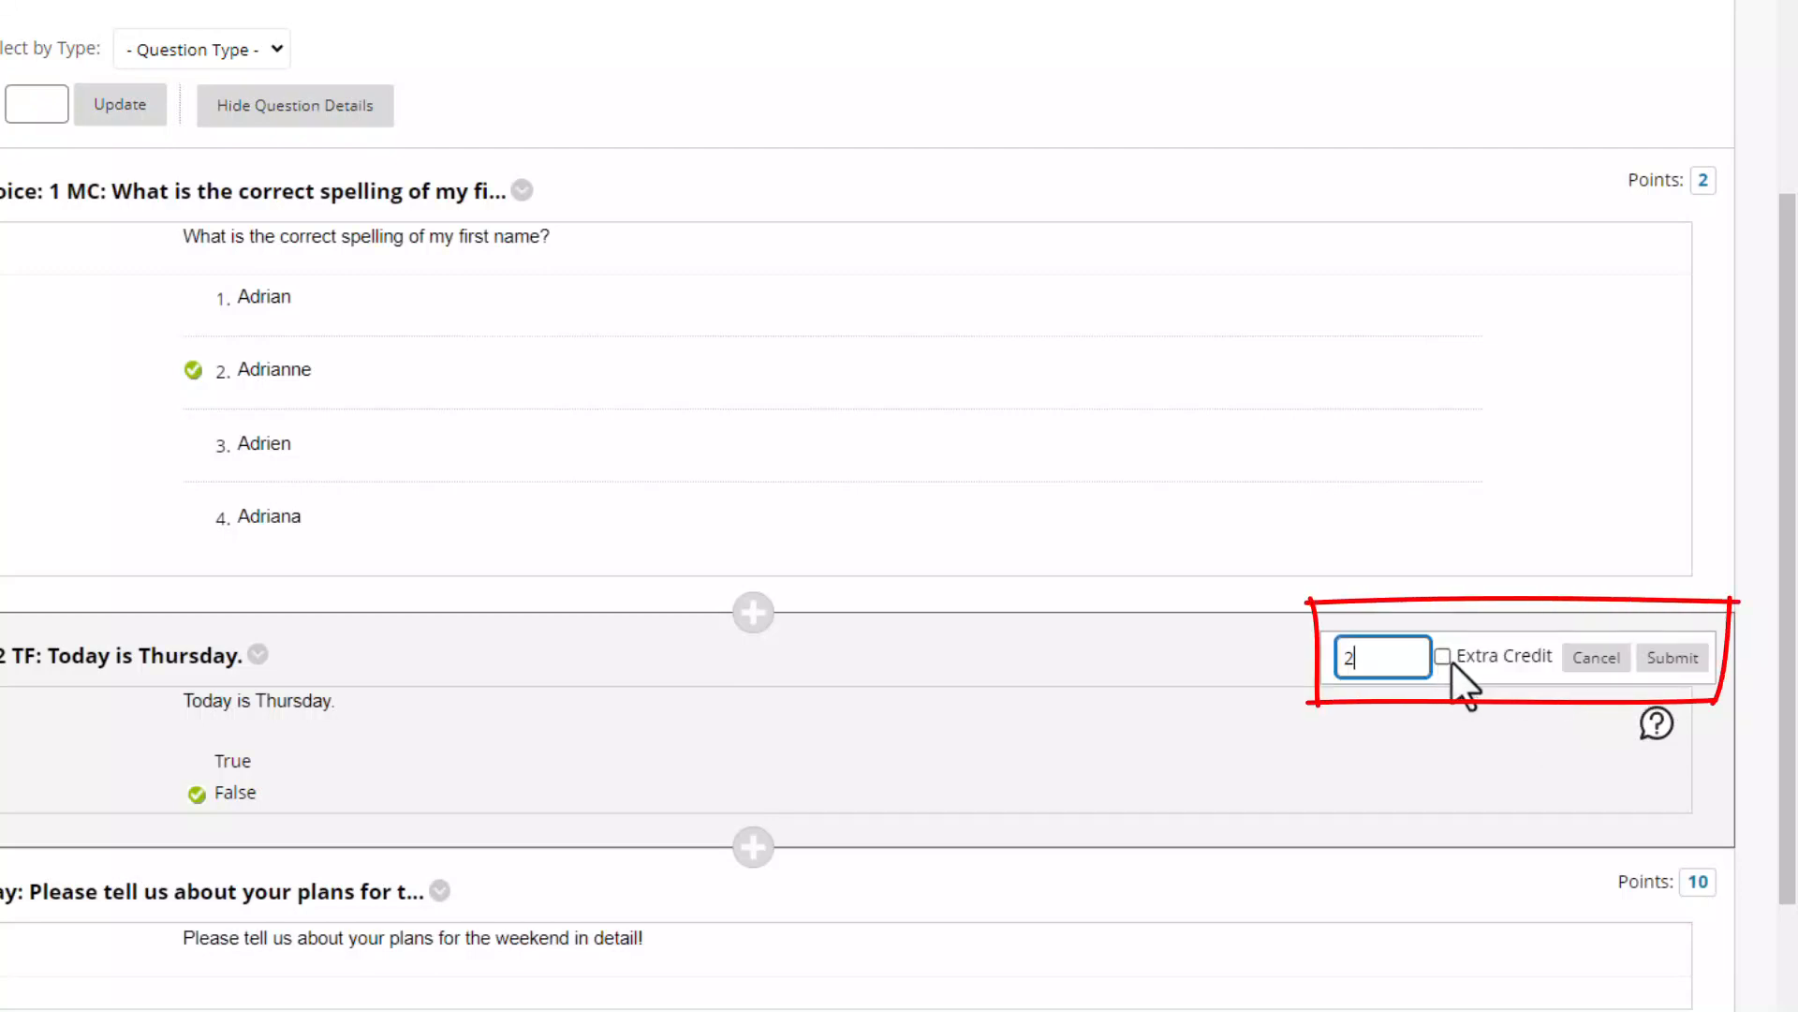
pyautogui.click(1443, 654)
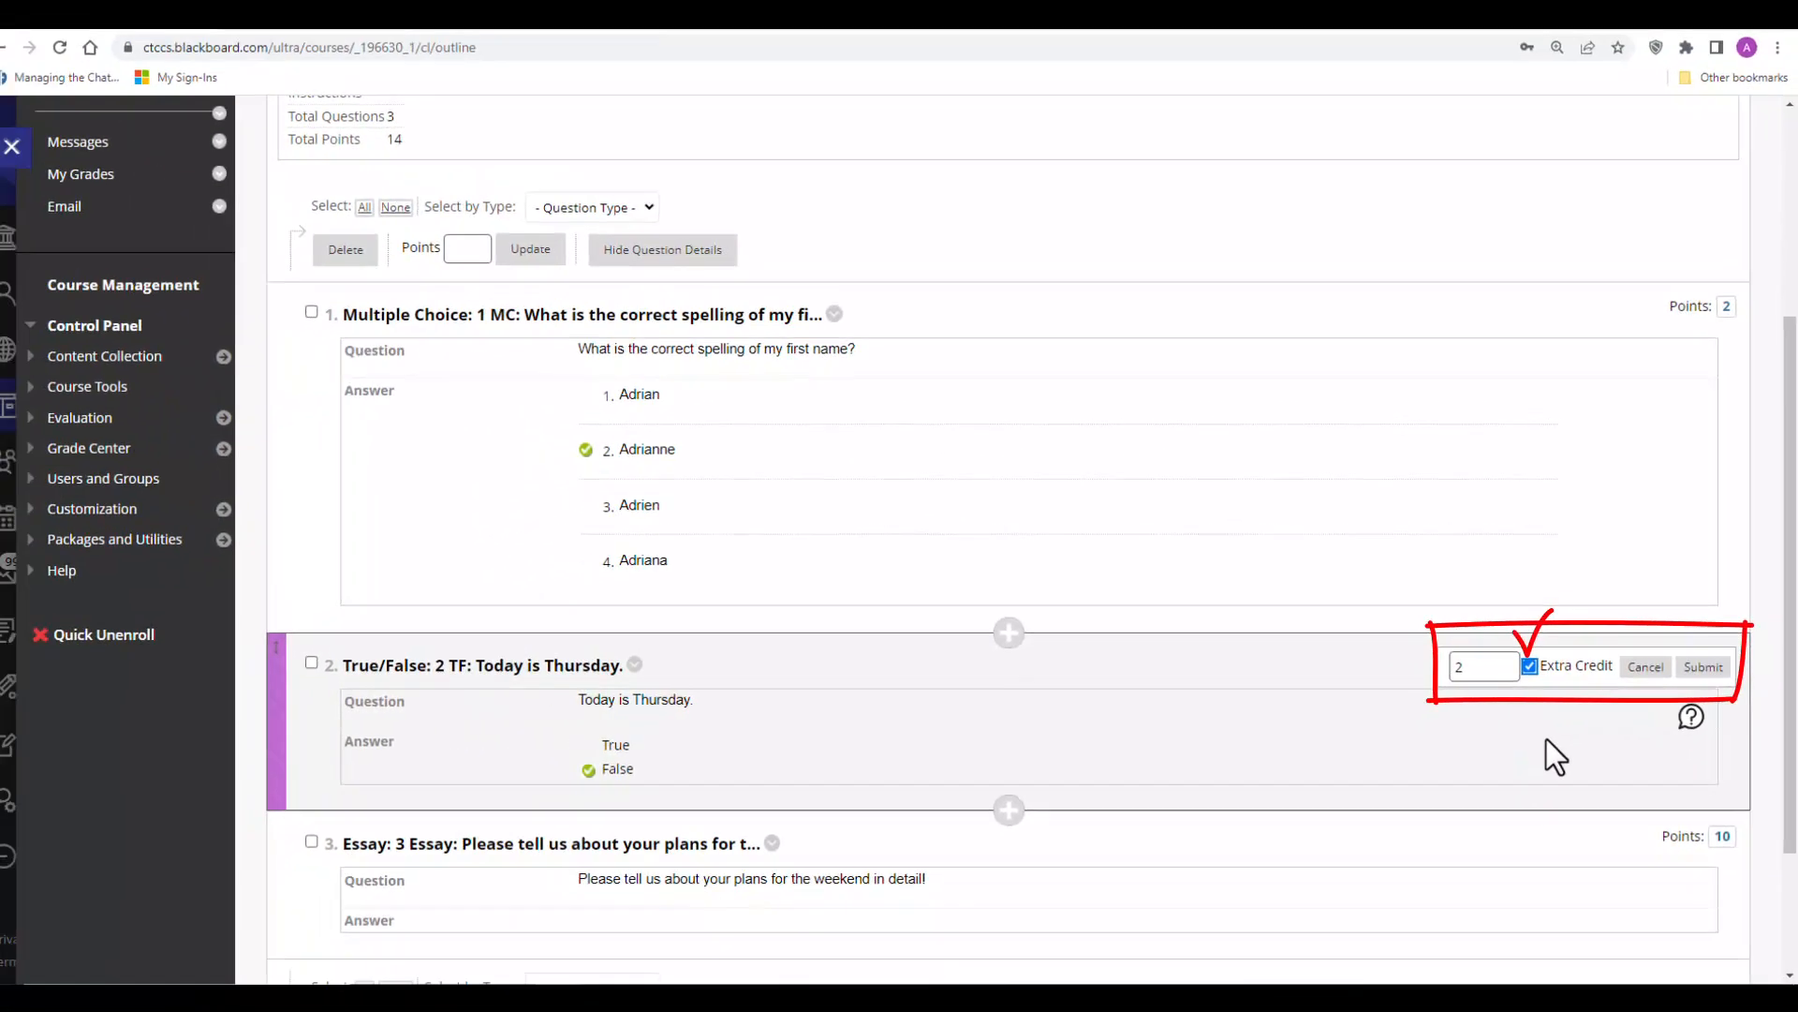
# - Leave the test canvas and add the existing test named Test to Unit 2
pyautogui.scroll(-2, 1548, 739)
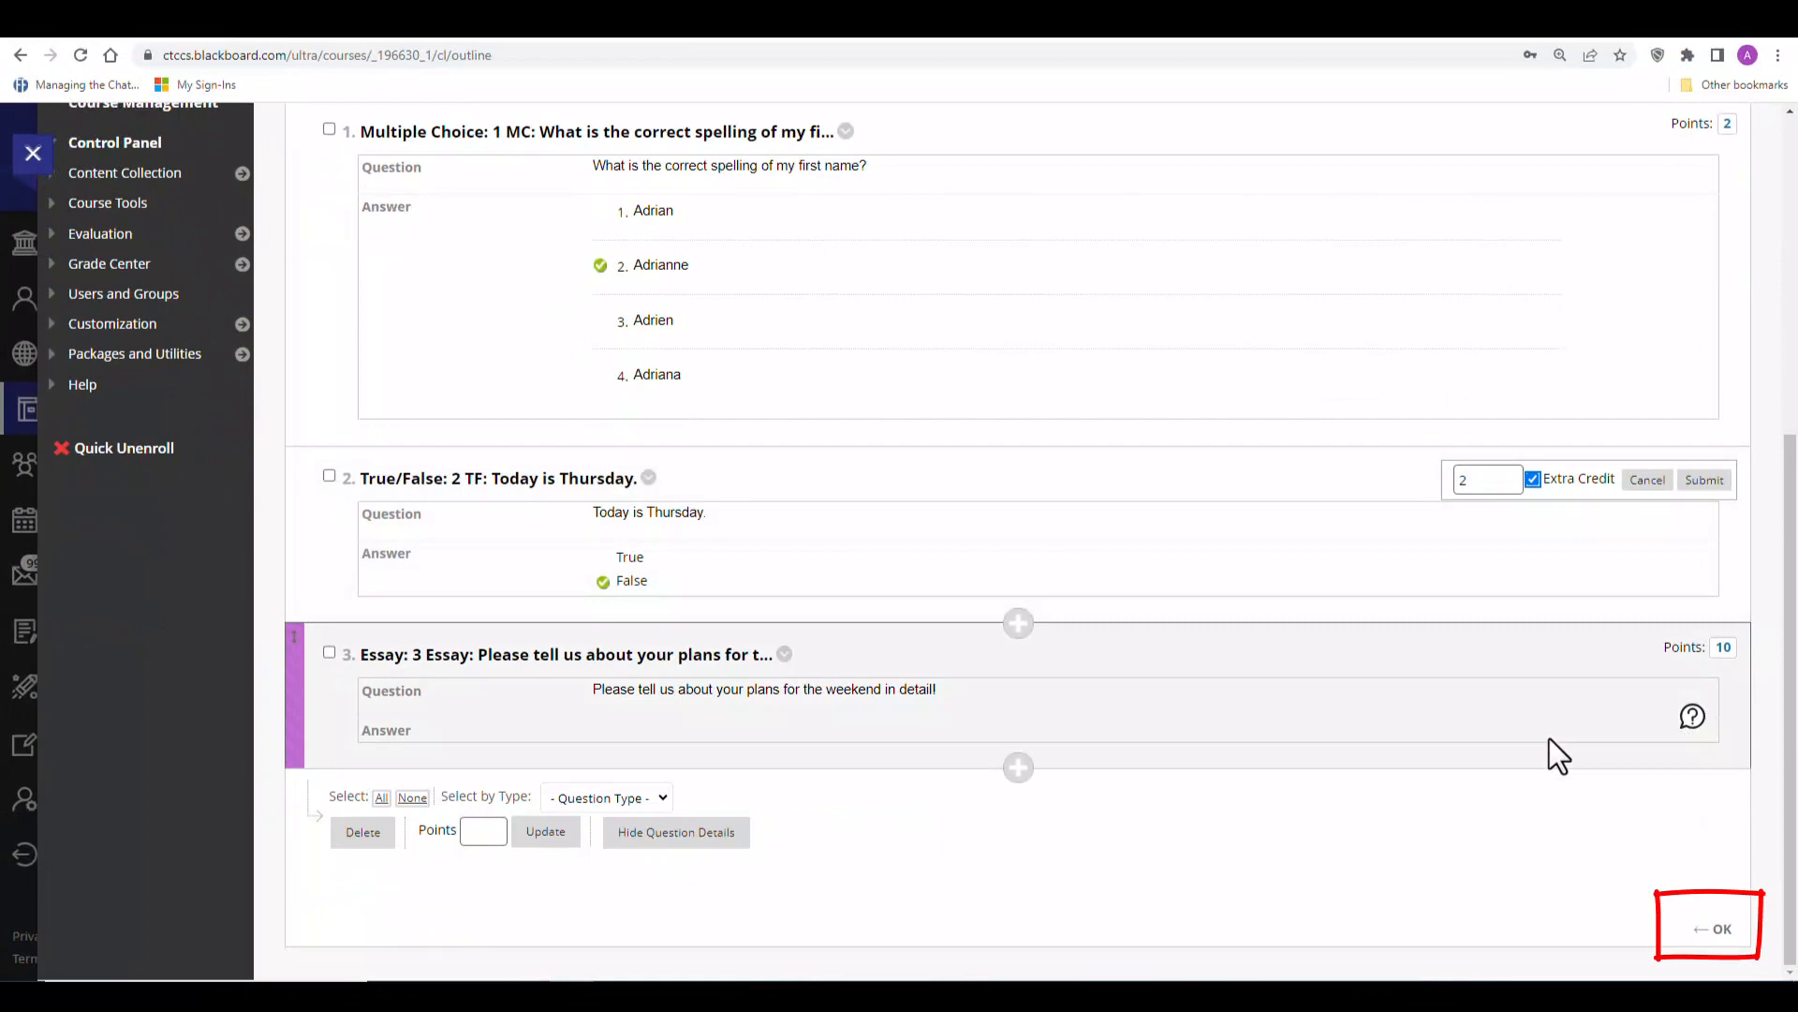
pyautogui.click(1722, 930)
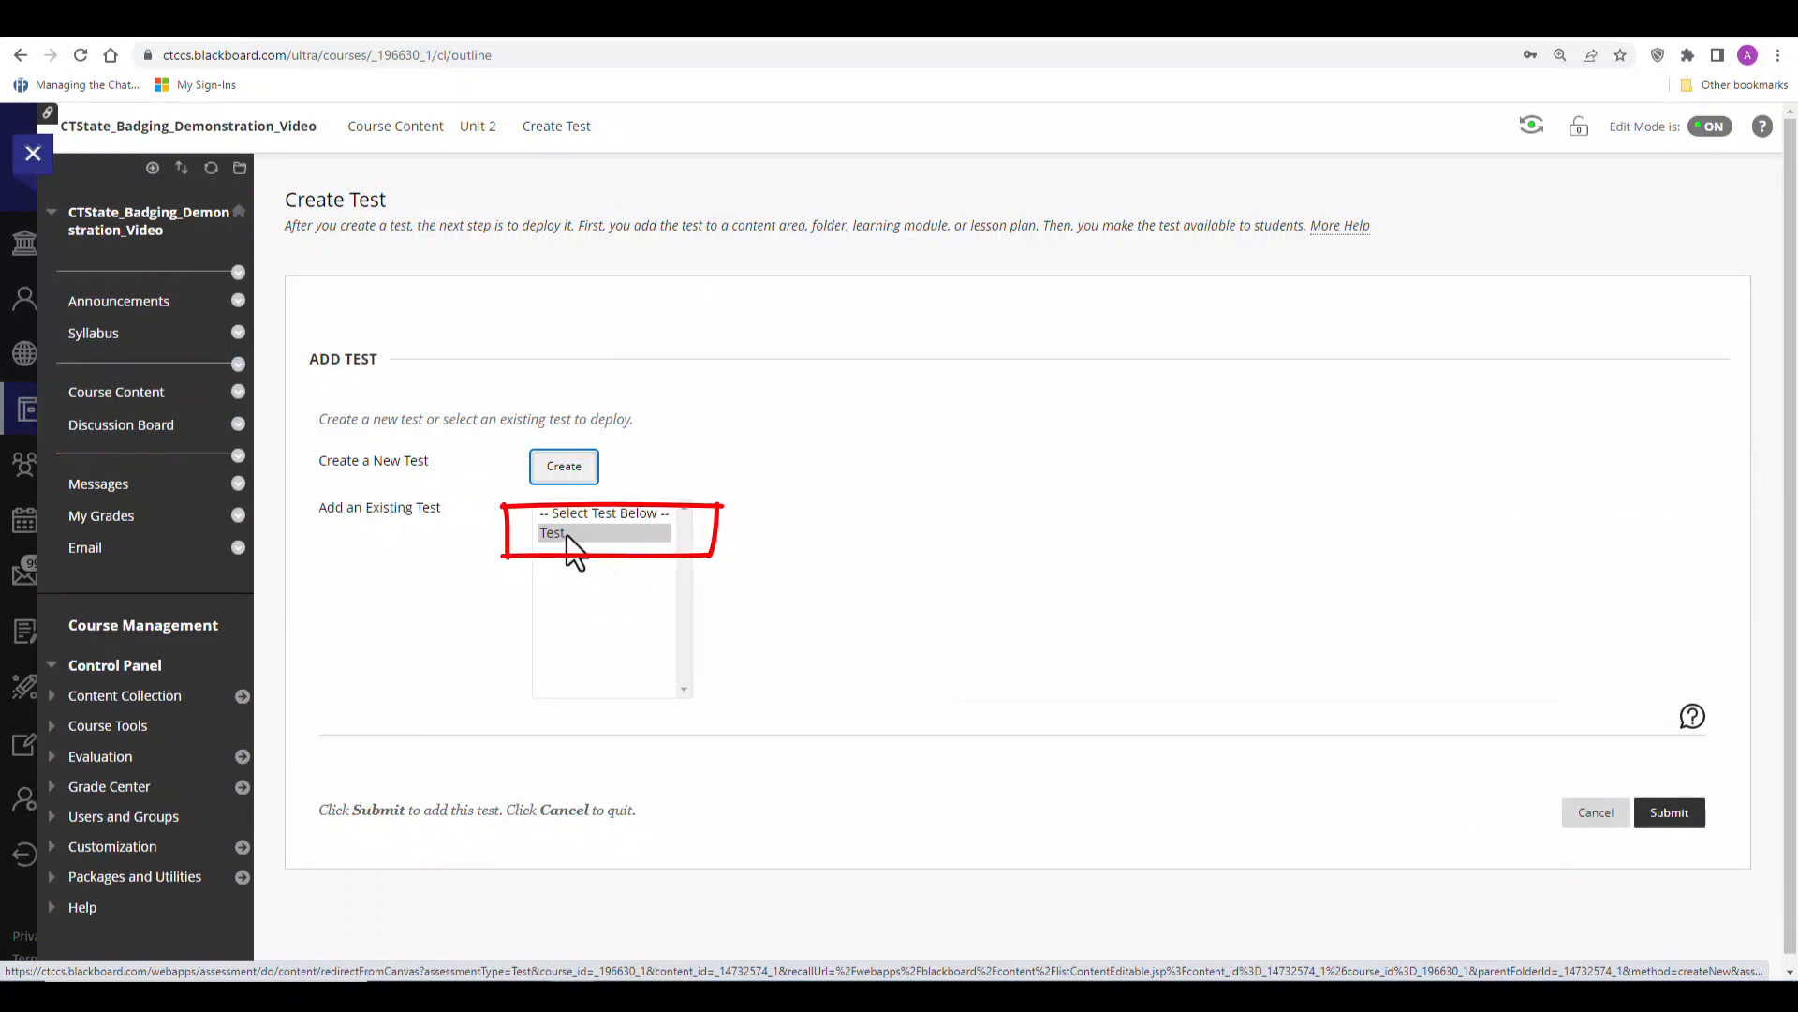
pyautogui.click(568, 534)
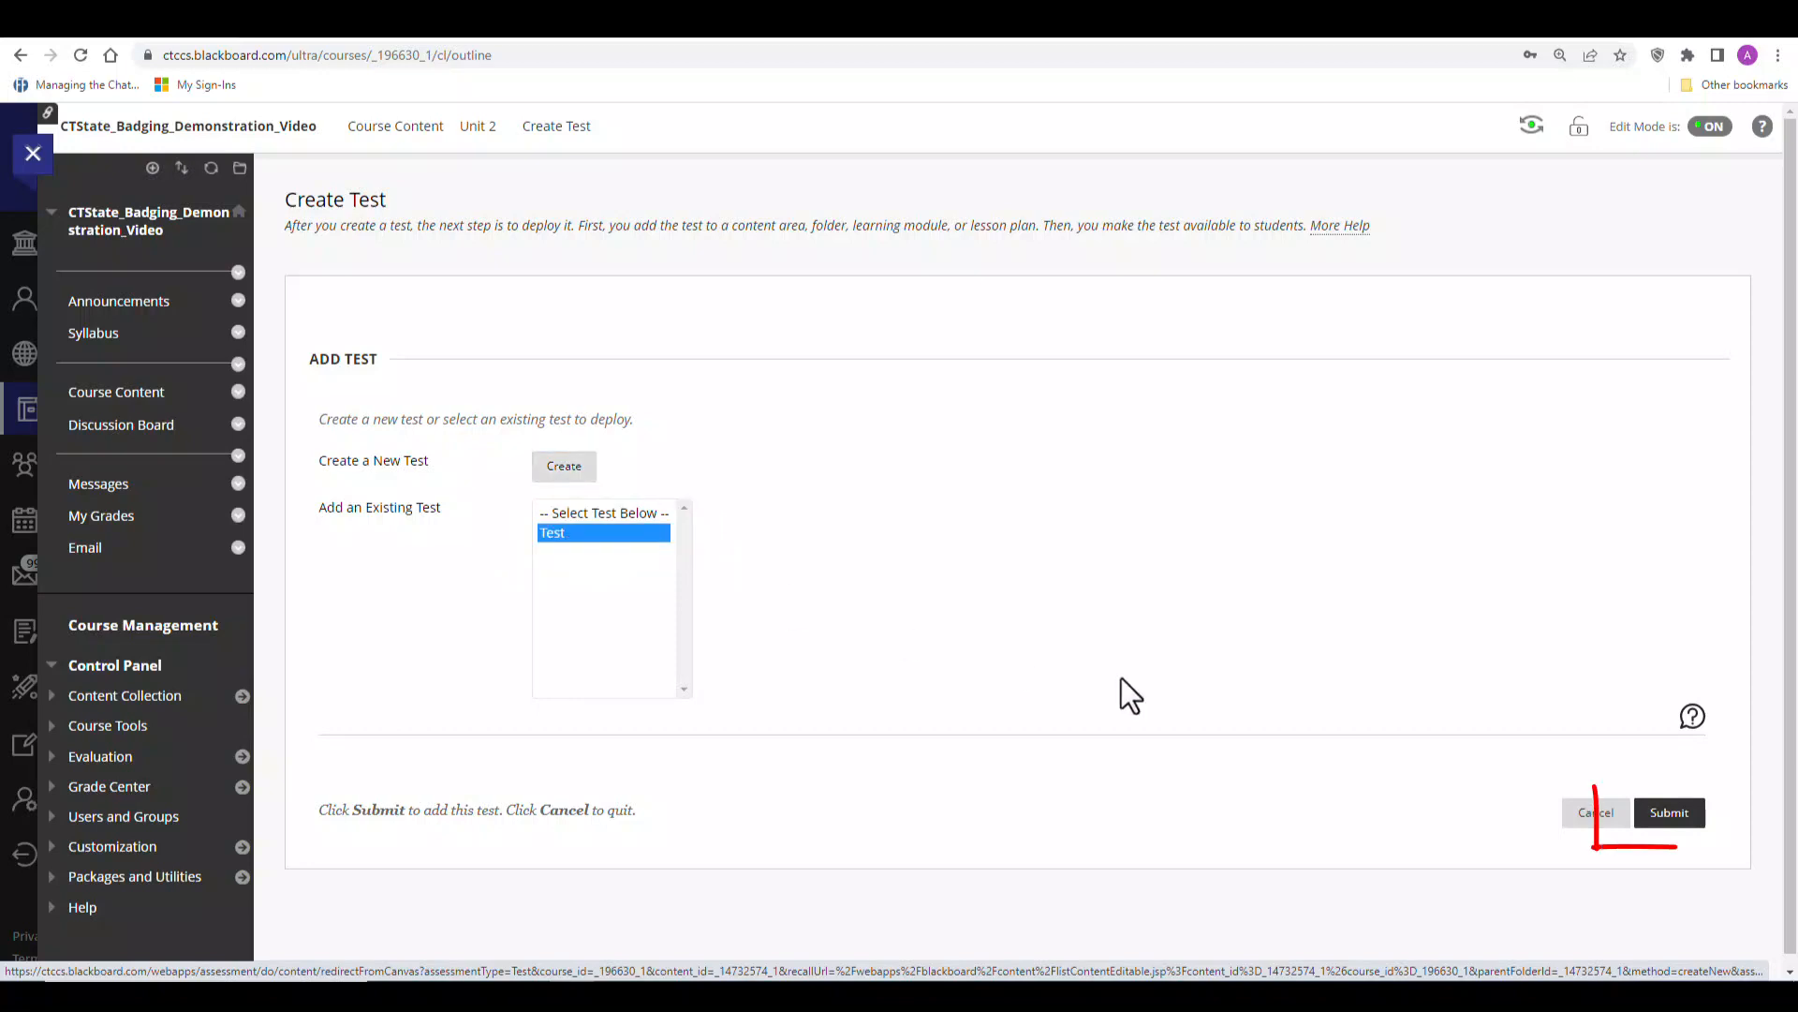
pyautogui.click(1676, 824)
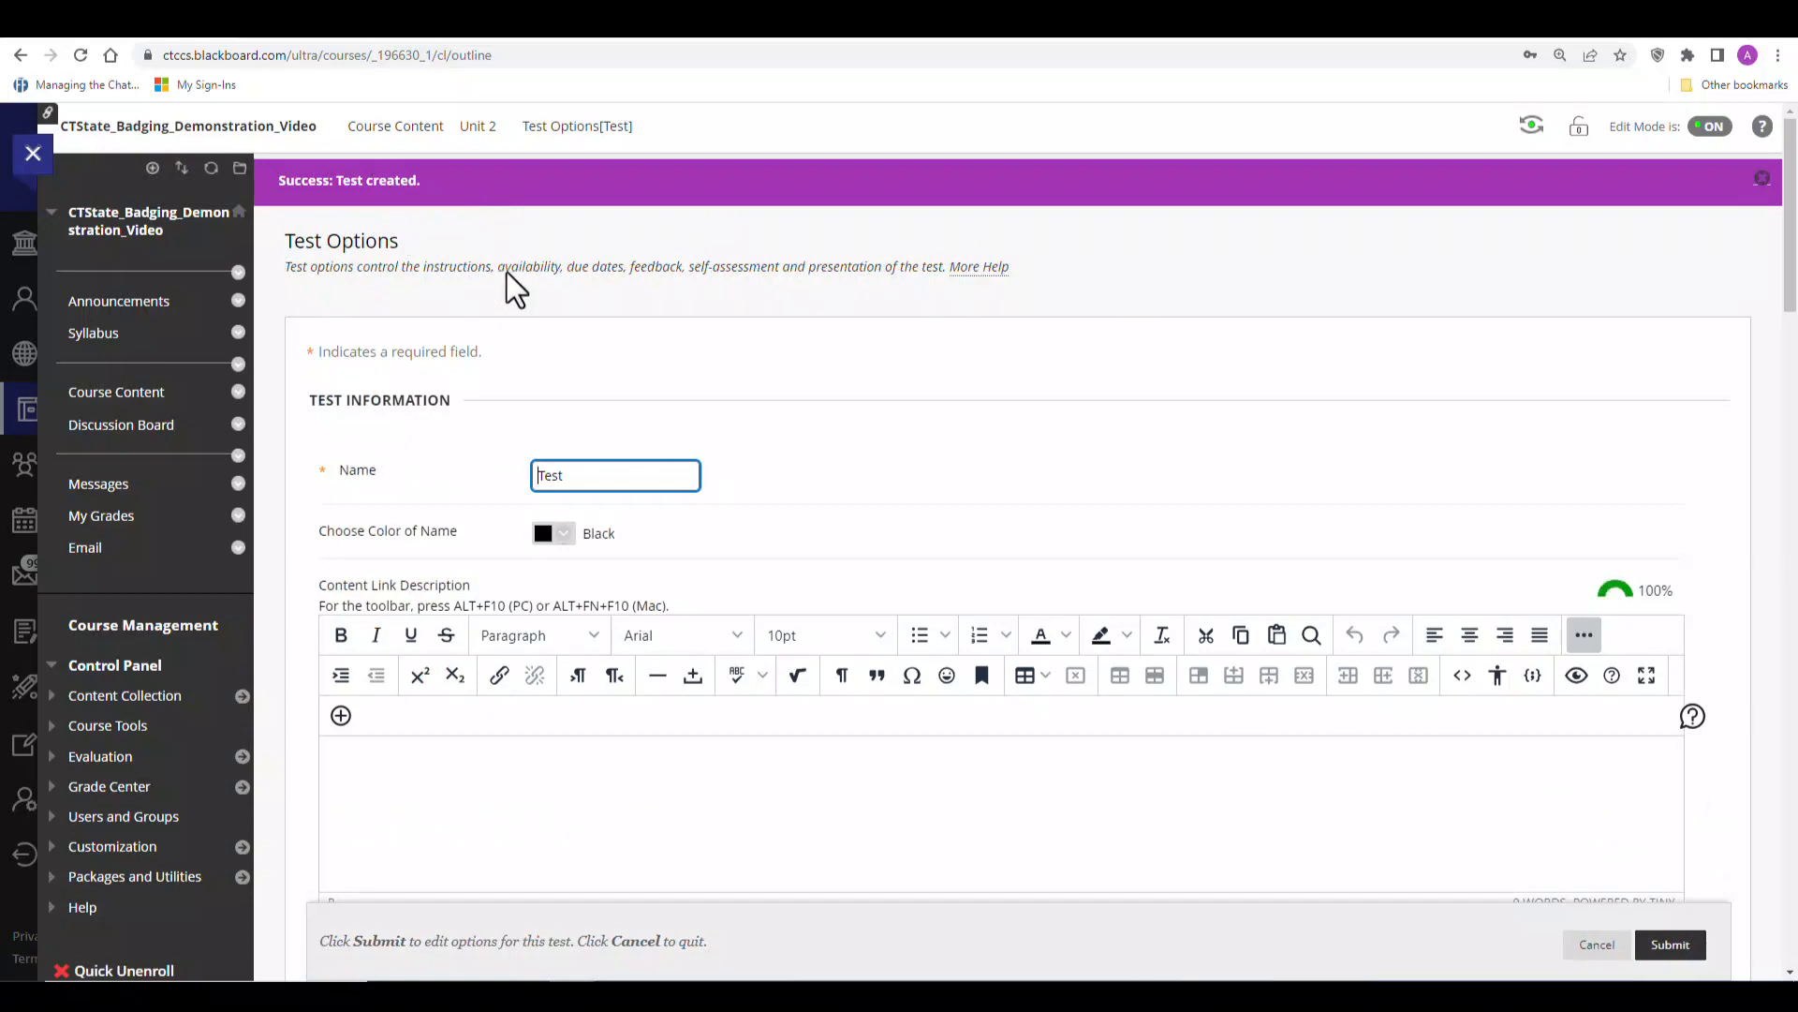
# - Make the test available to students and allow 3 attempts scored using the highest grade
pyautogui.scroll(-4, 615, 480)
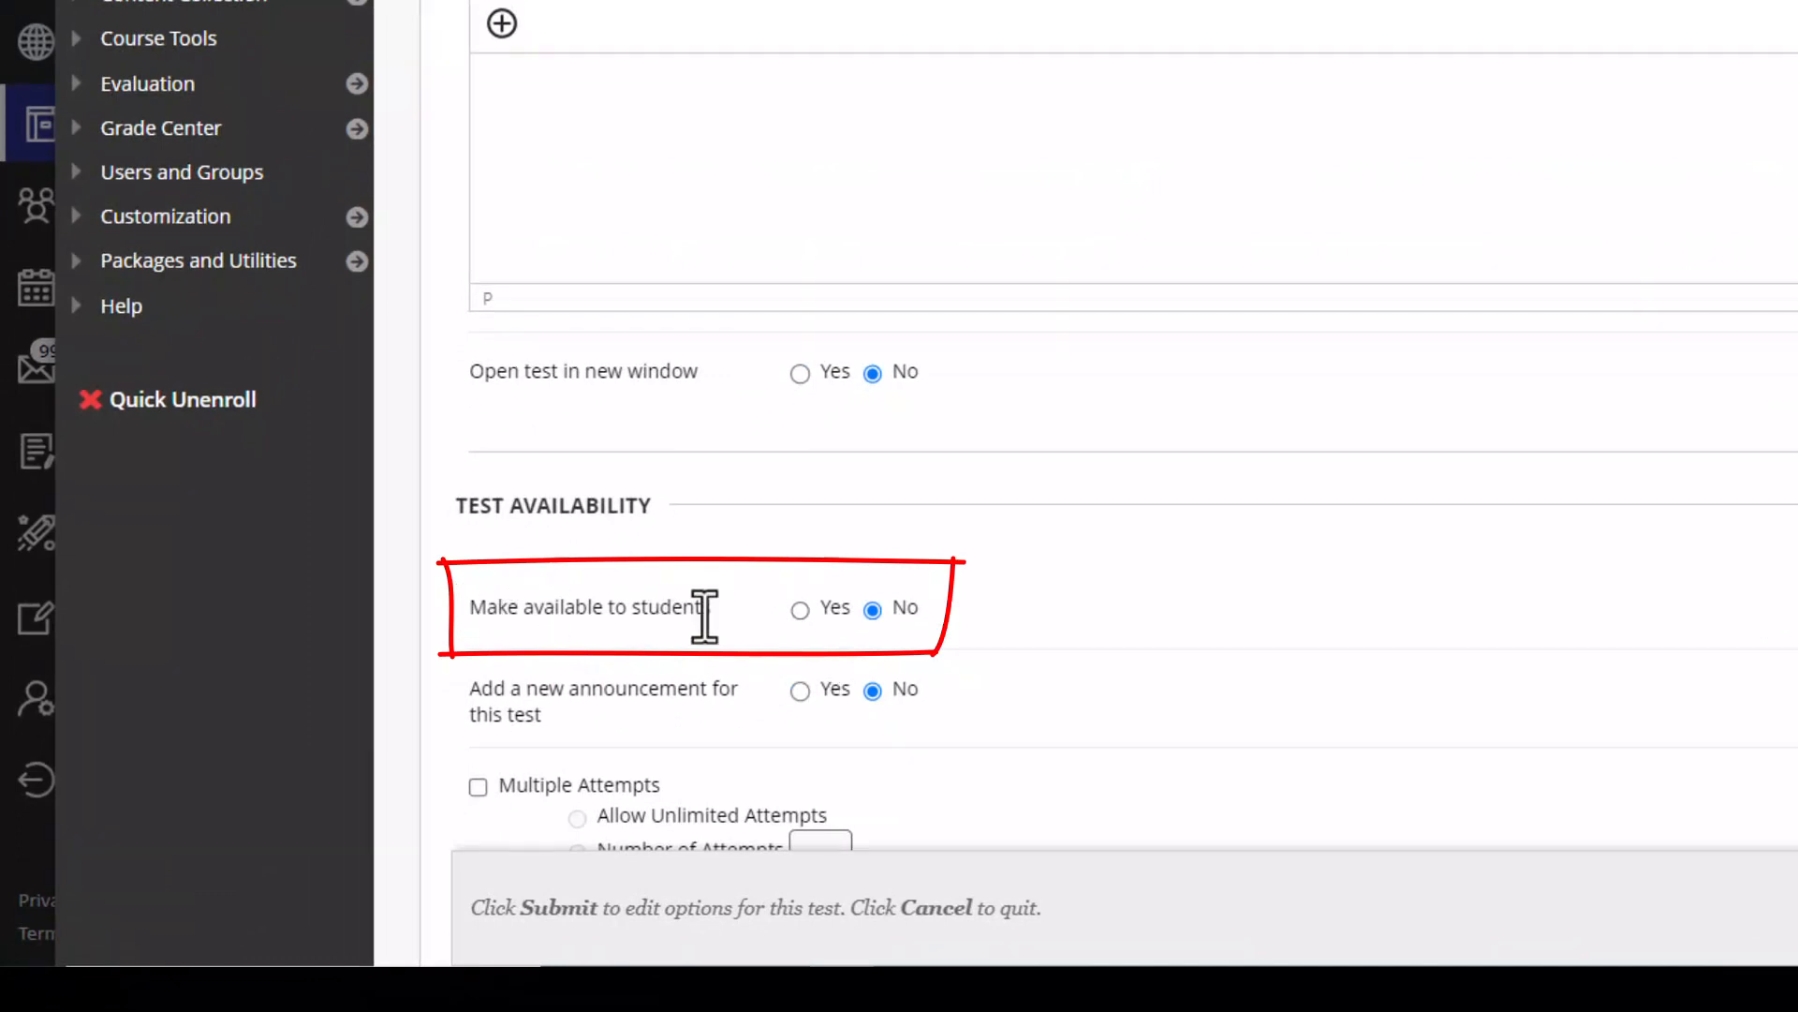
pyautogui.click(800, 610)
pyautogui.scroll(-4, 1162, 622)
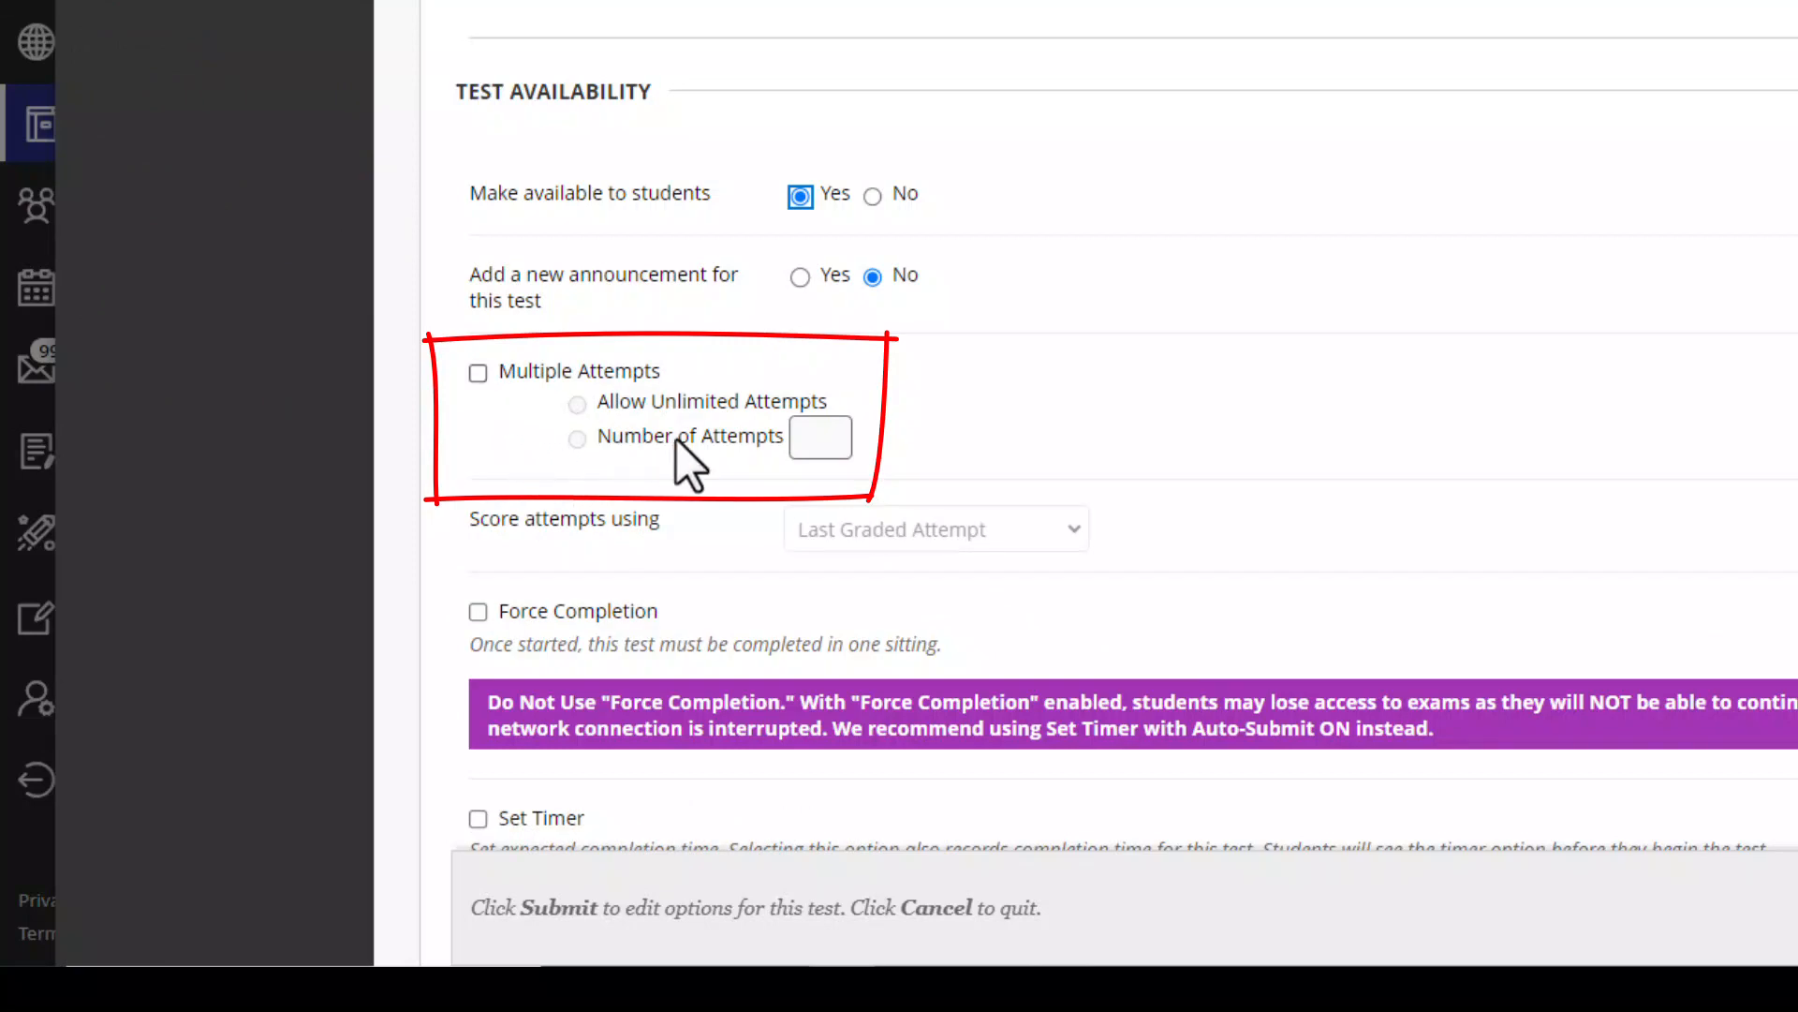
pyautogui.click(477, 372)
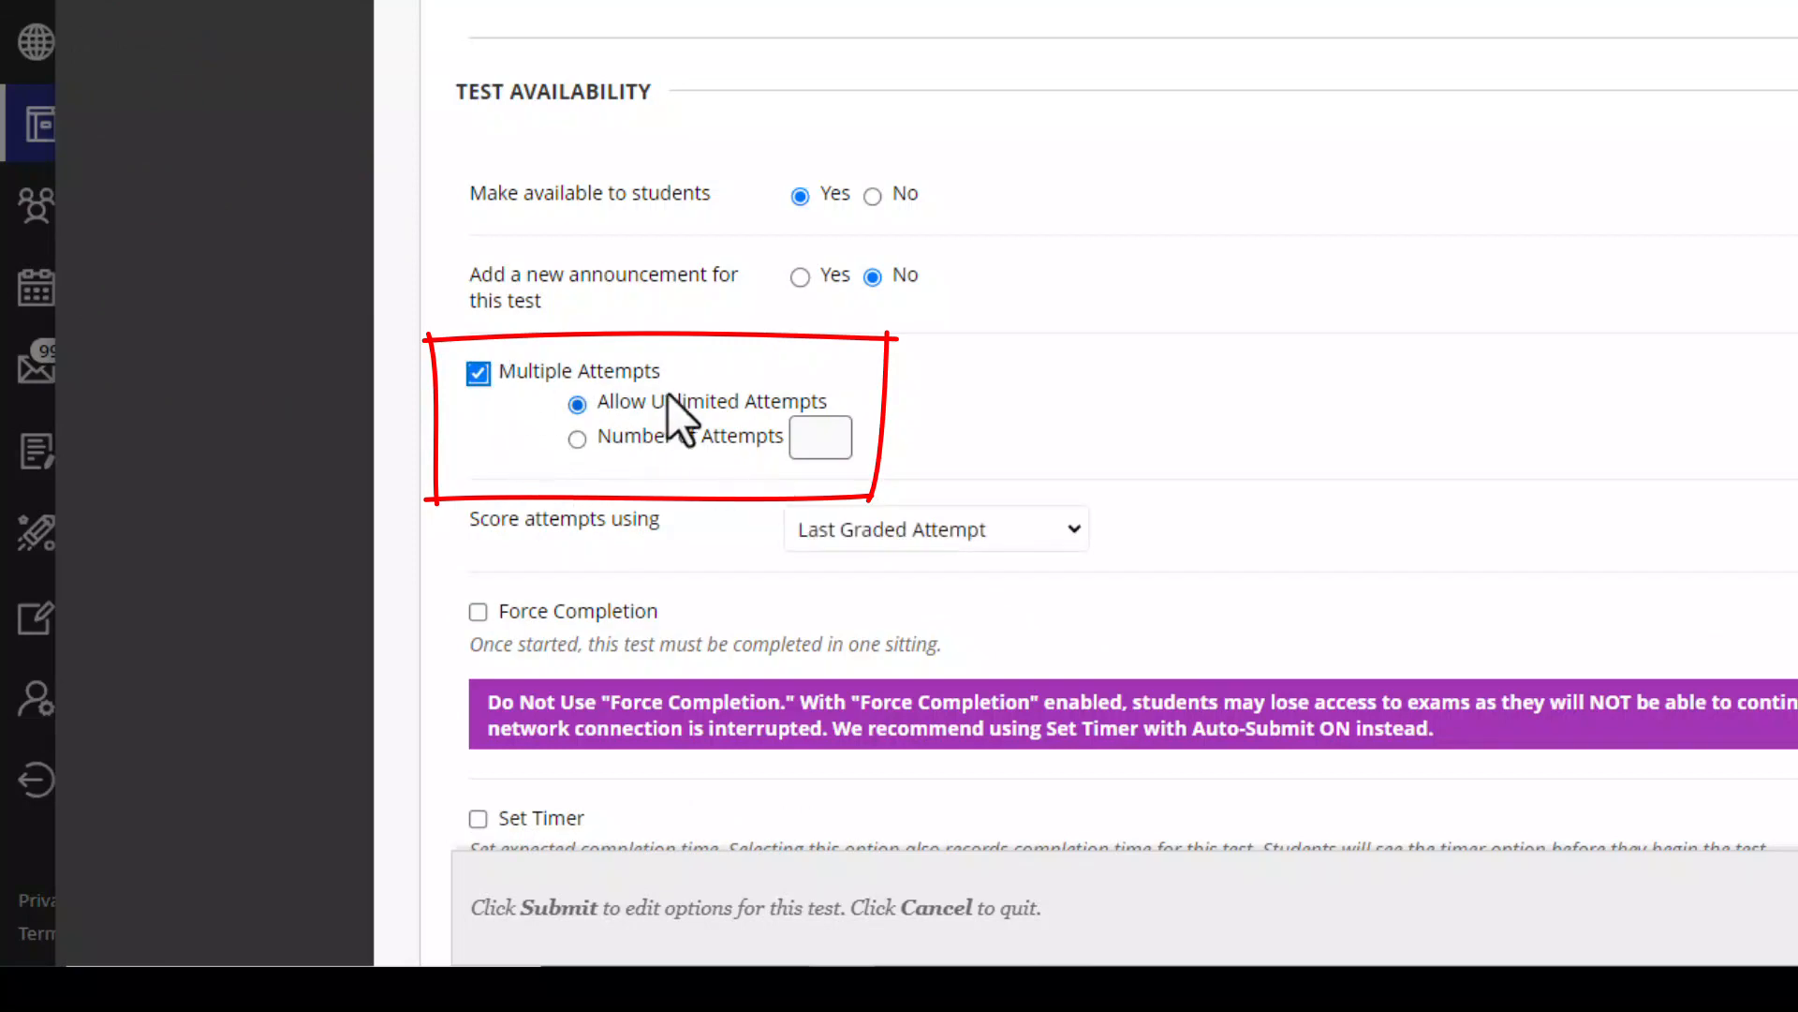
pyautogui.click(578, 439)
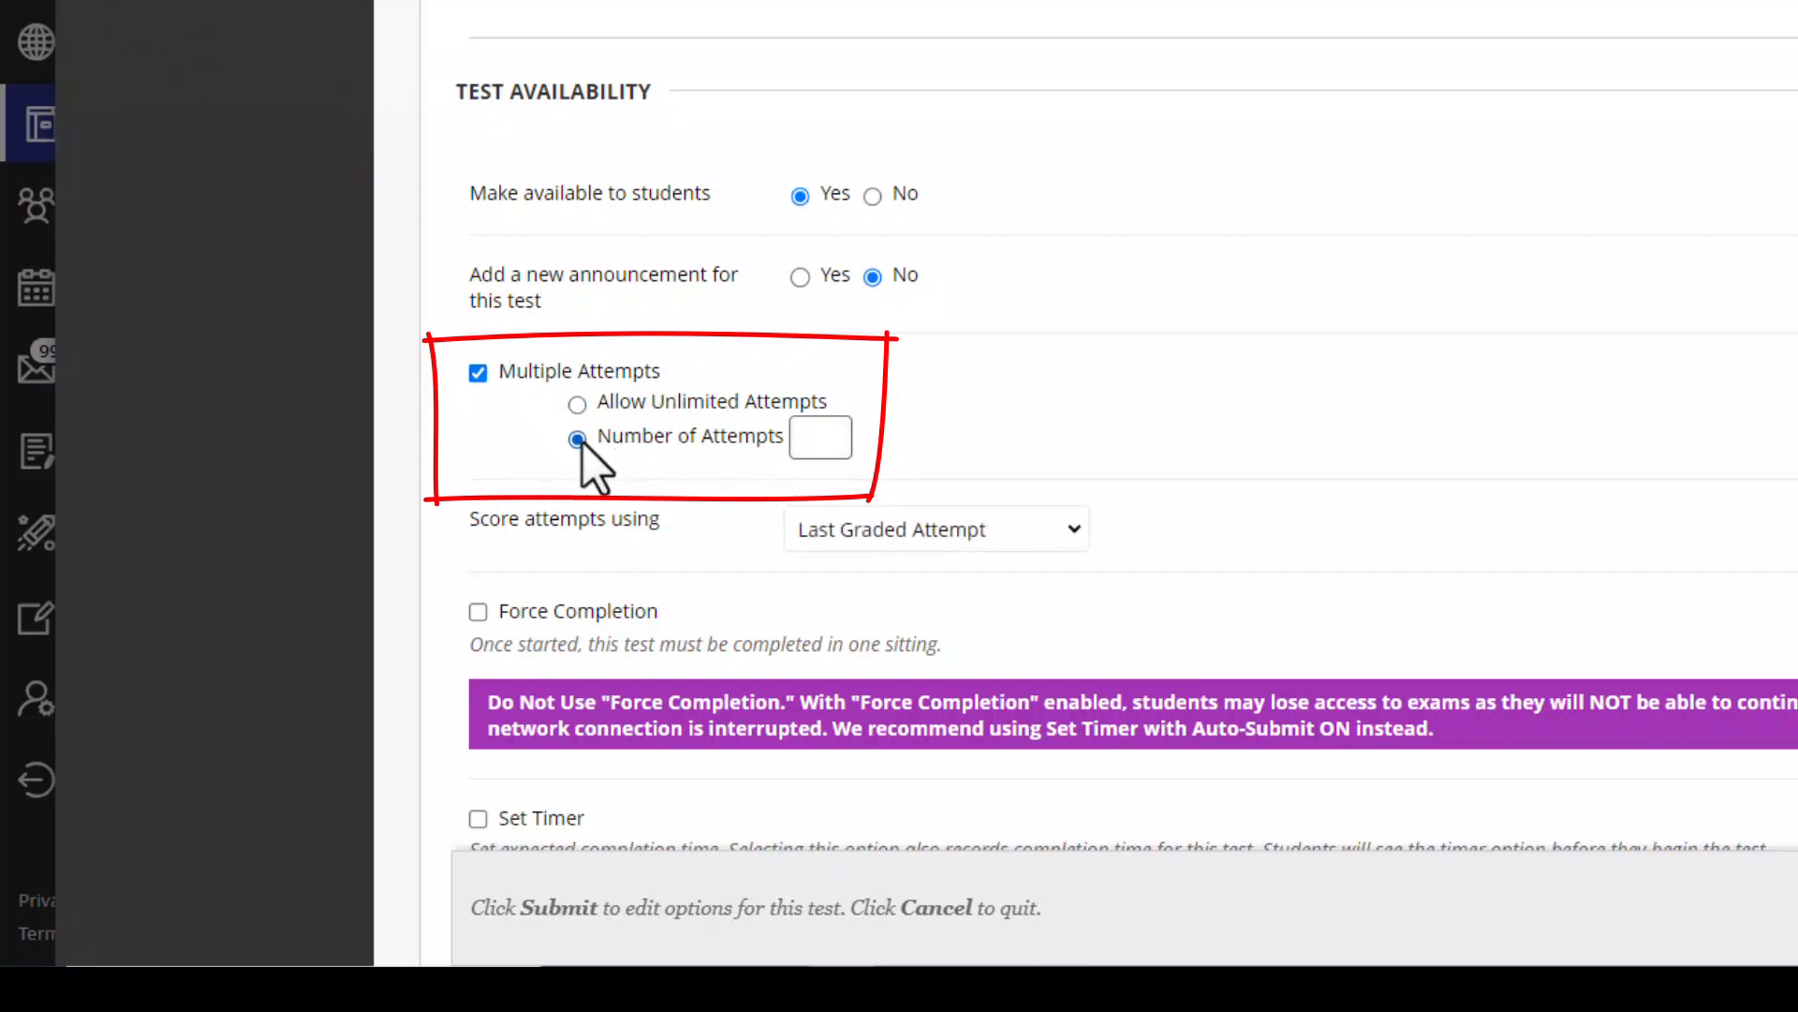
pyautogui.click(821, 441)
pyautogui.write('3')
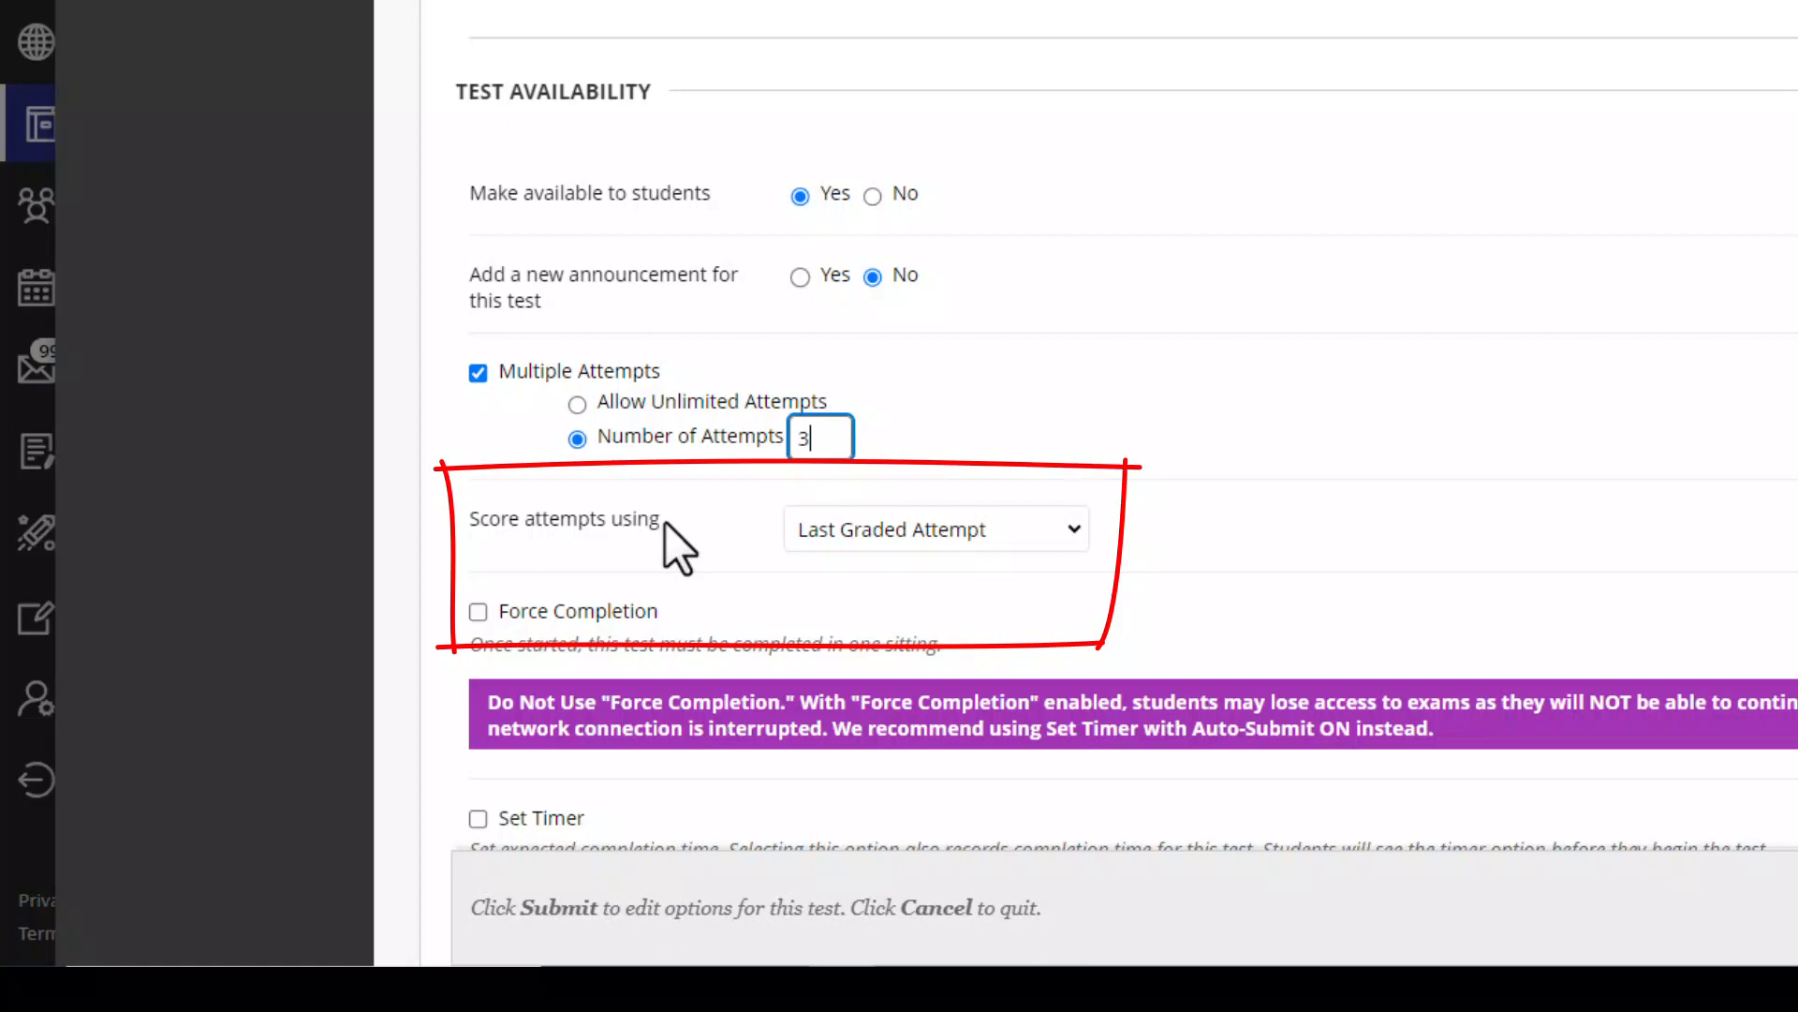
pyautogui.click(958, 532)
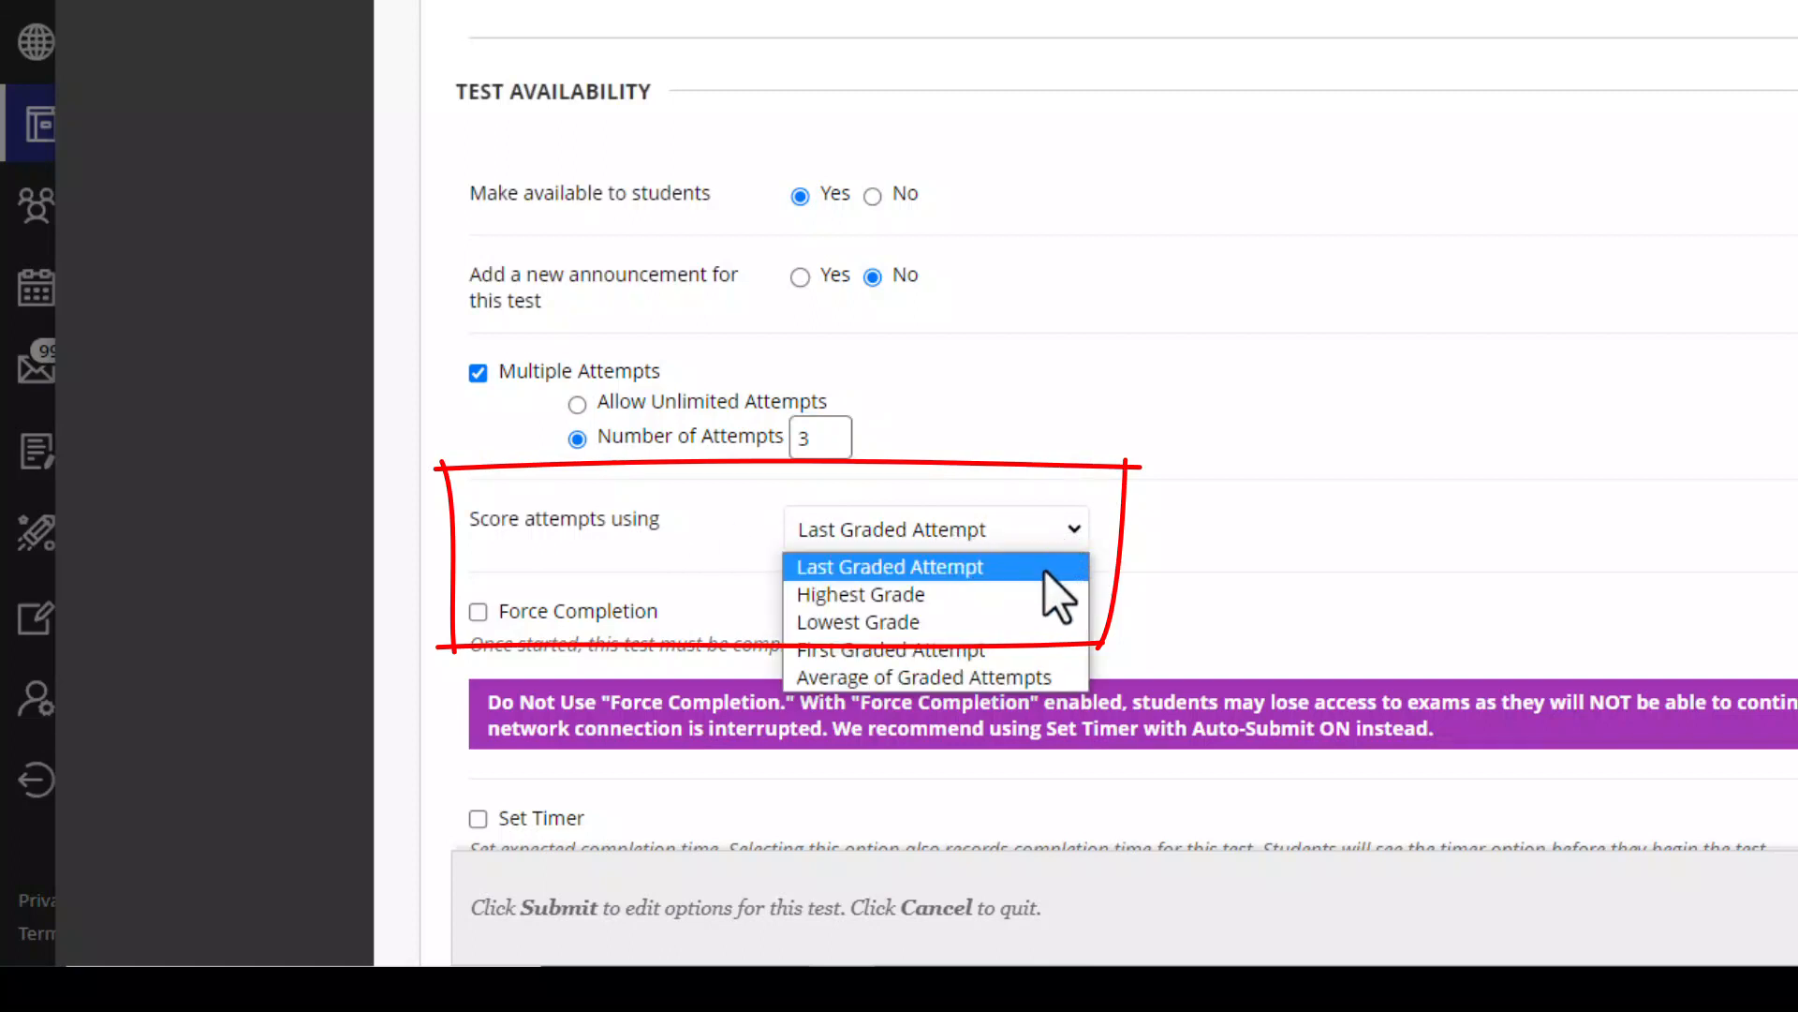
pyautogui.click(1043, 593)
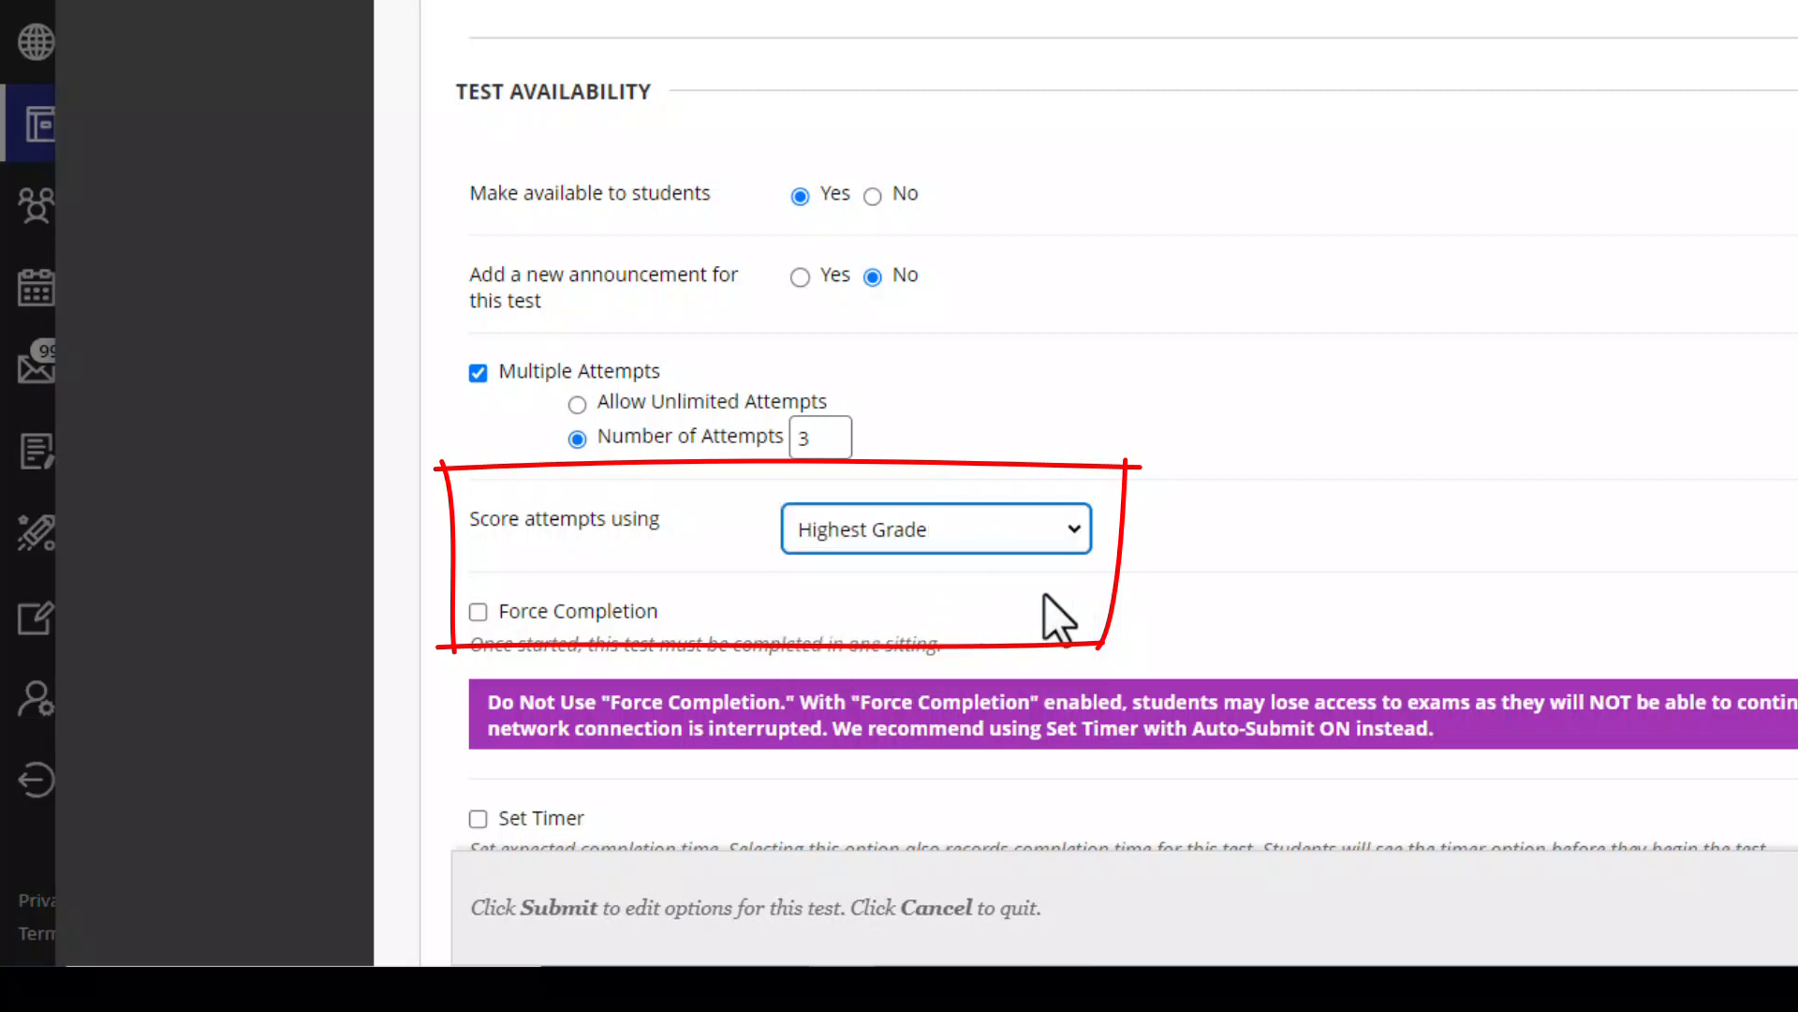
# - Set a 30-minute timer for the test with Auto-Submit on
pyautogui.scroll(-4, 446, 284)
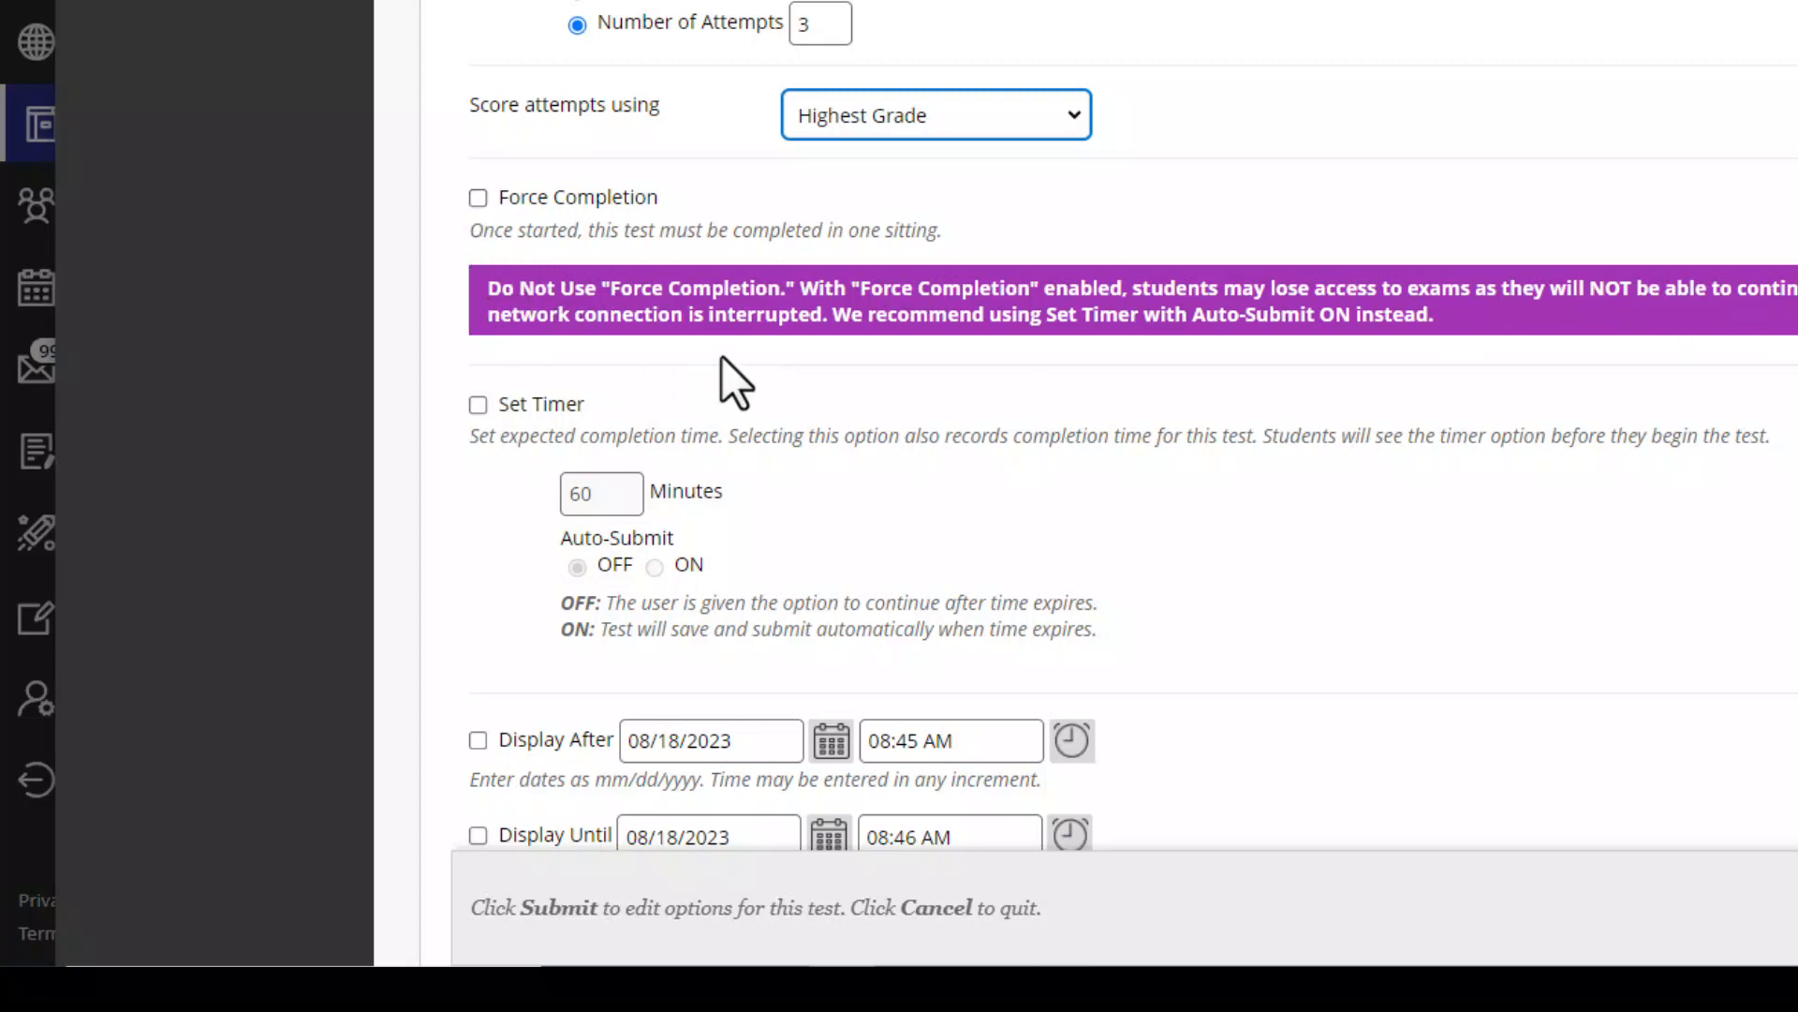
pyautogui.click(478, 406)
pyautogui.scroll(-1, 544, 449)
pyautogui.doubleClick(616, 365)
pyautogui.write('30')
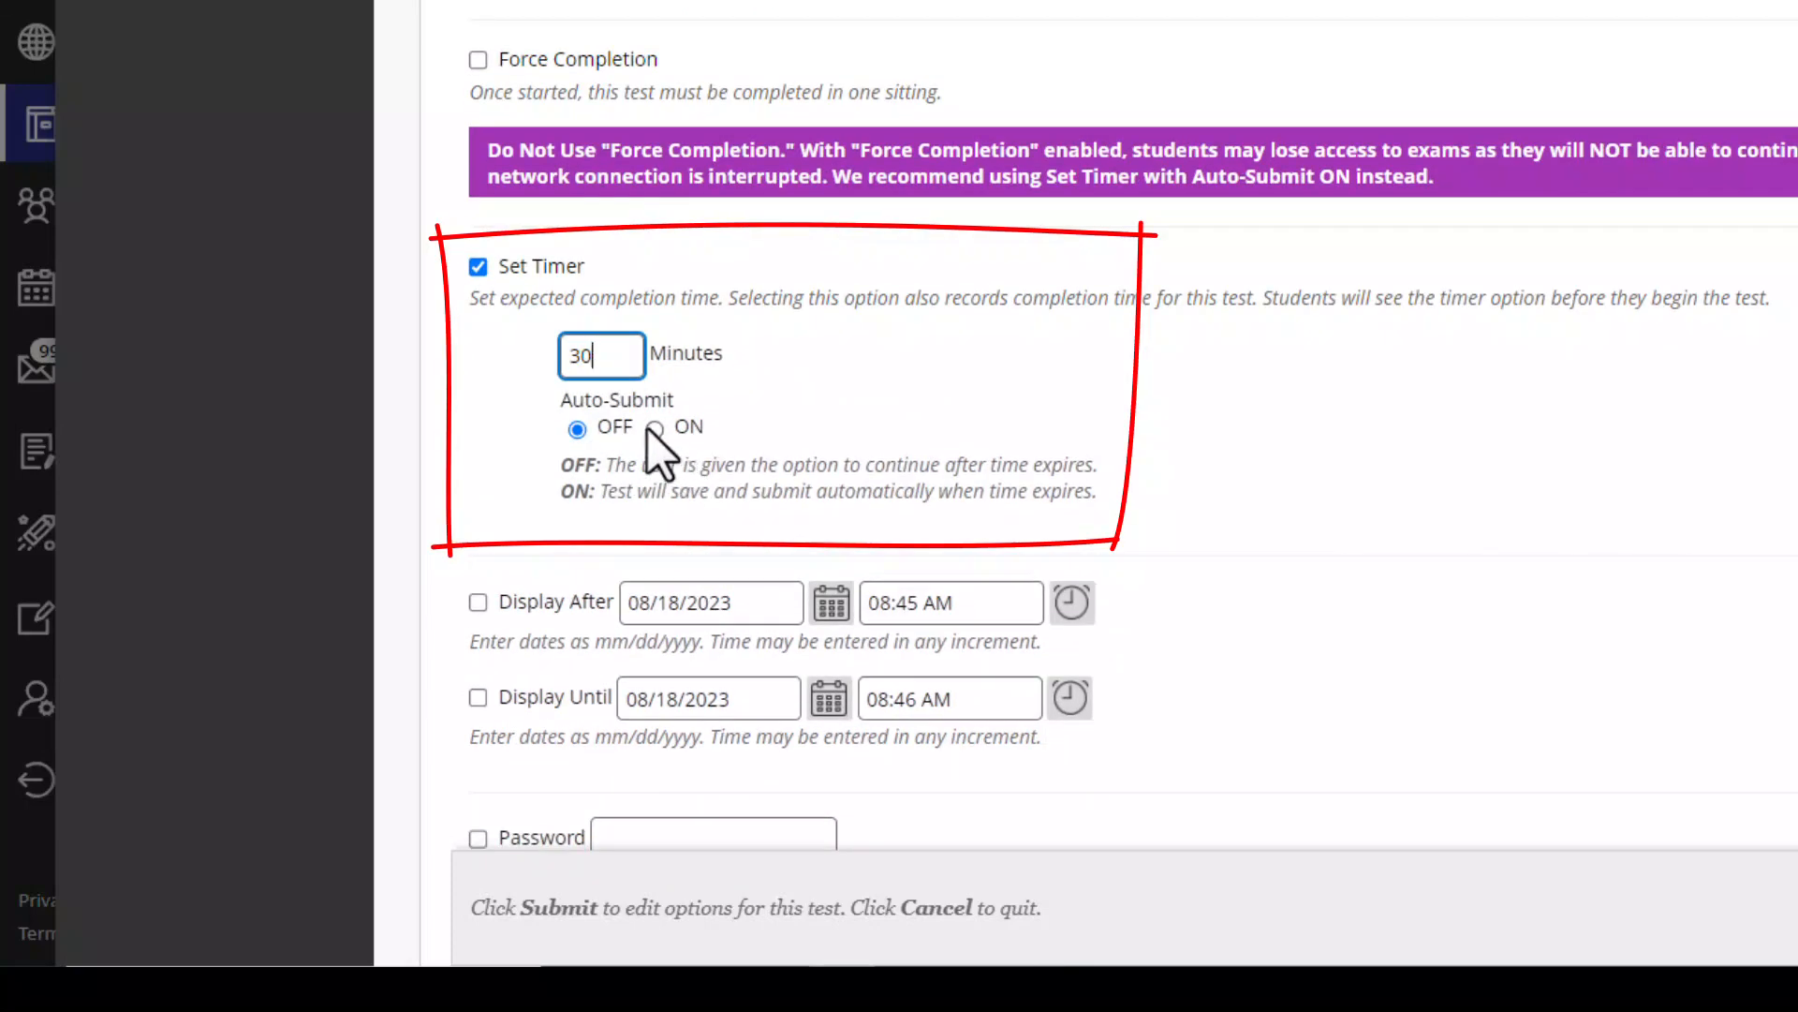
pyautogui.click(655, 433)
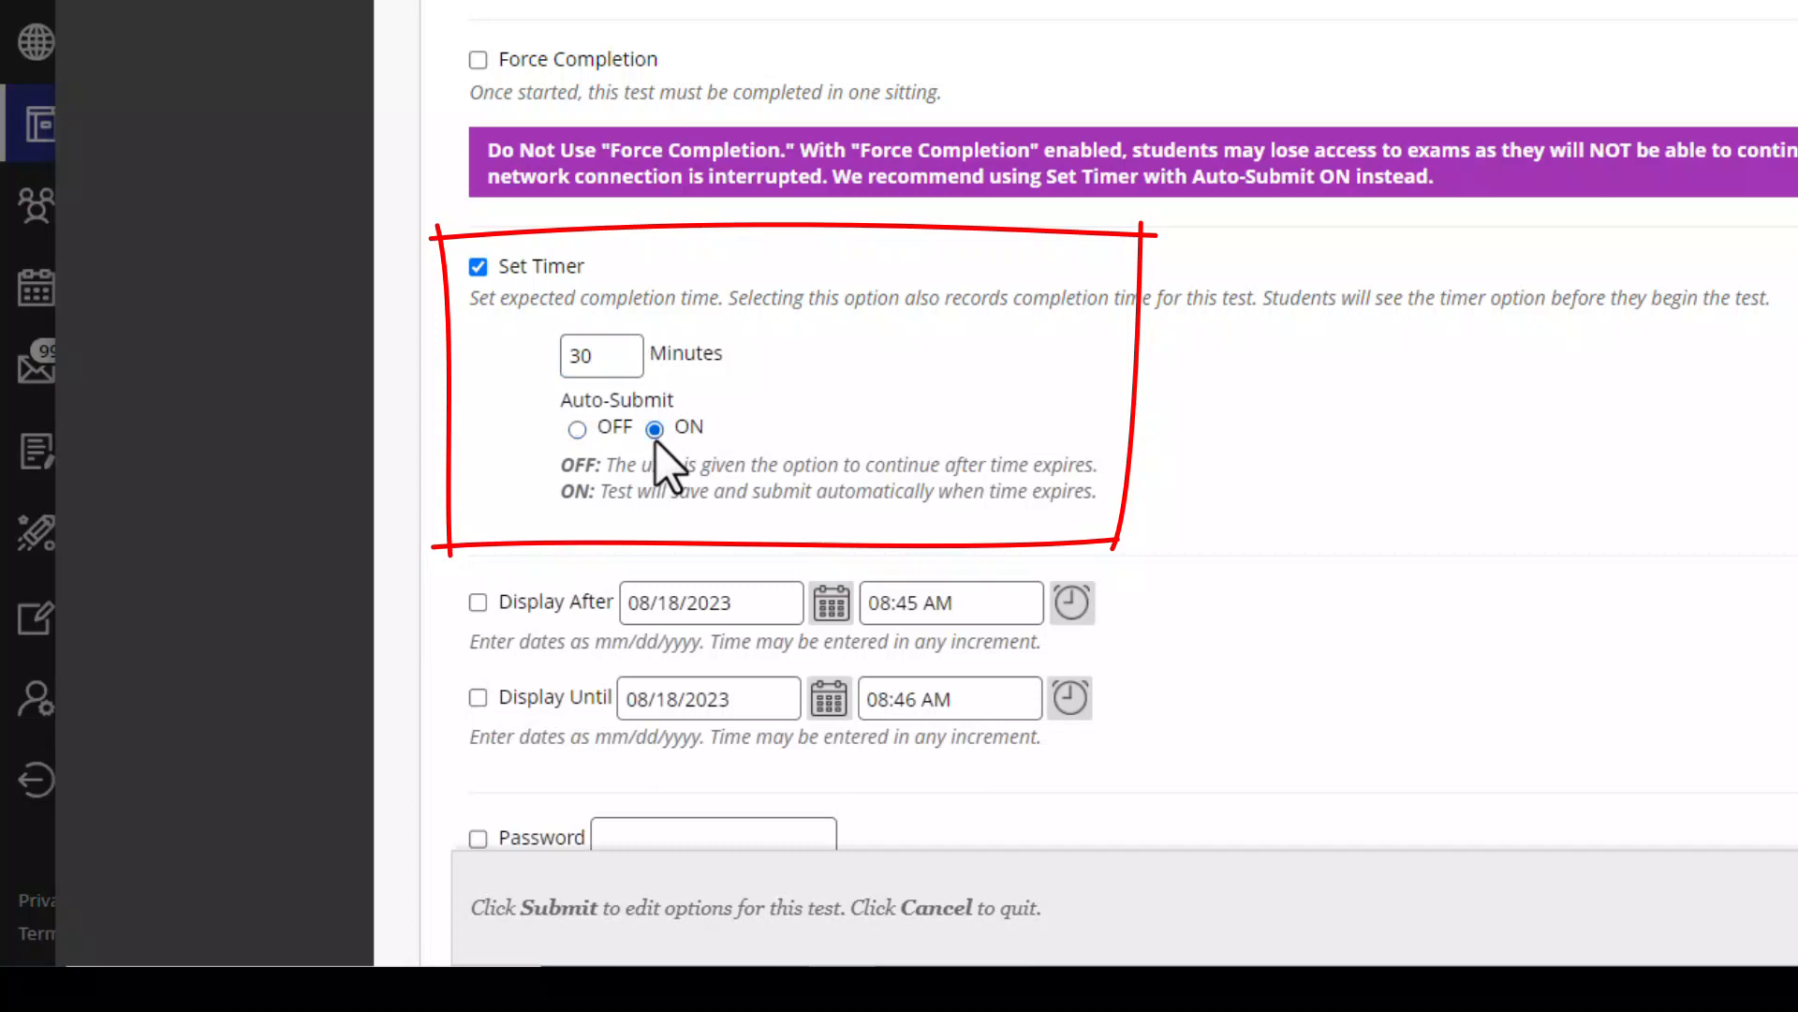
# - Enable the Display After date for the test and set it to 08/17/2023
pyautogui.scroll(-3, 656, 440)
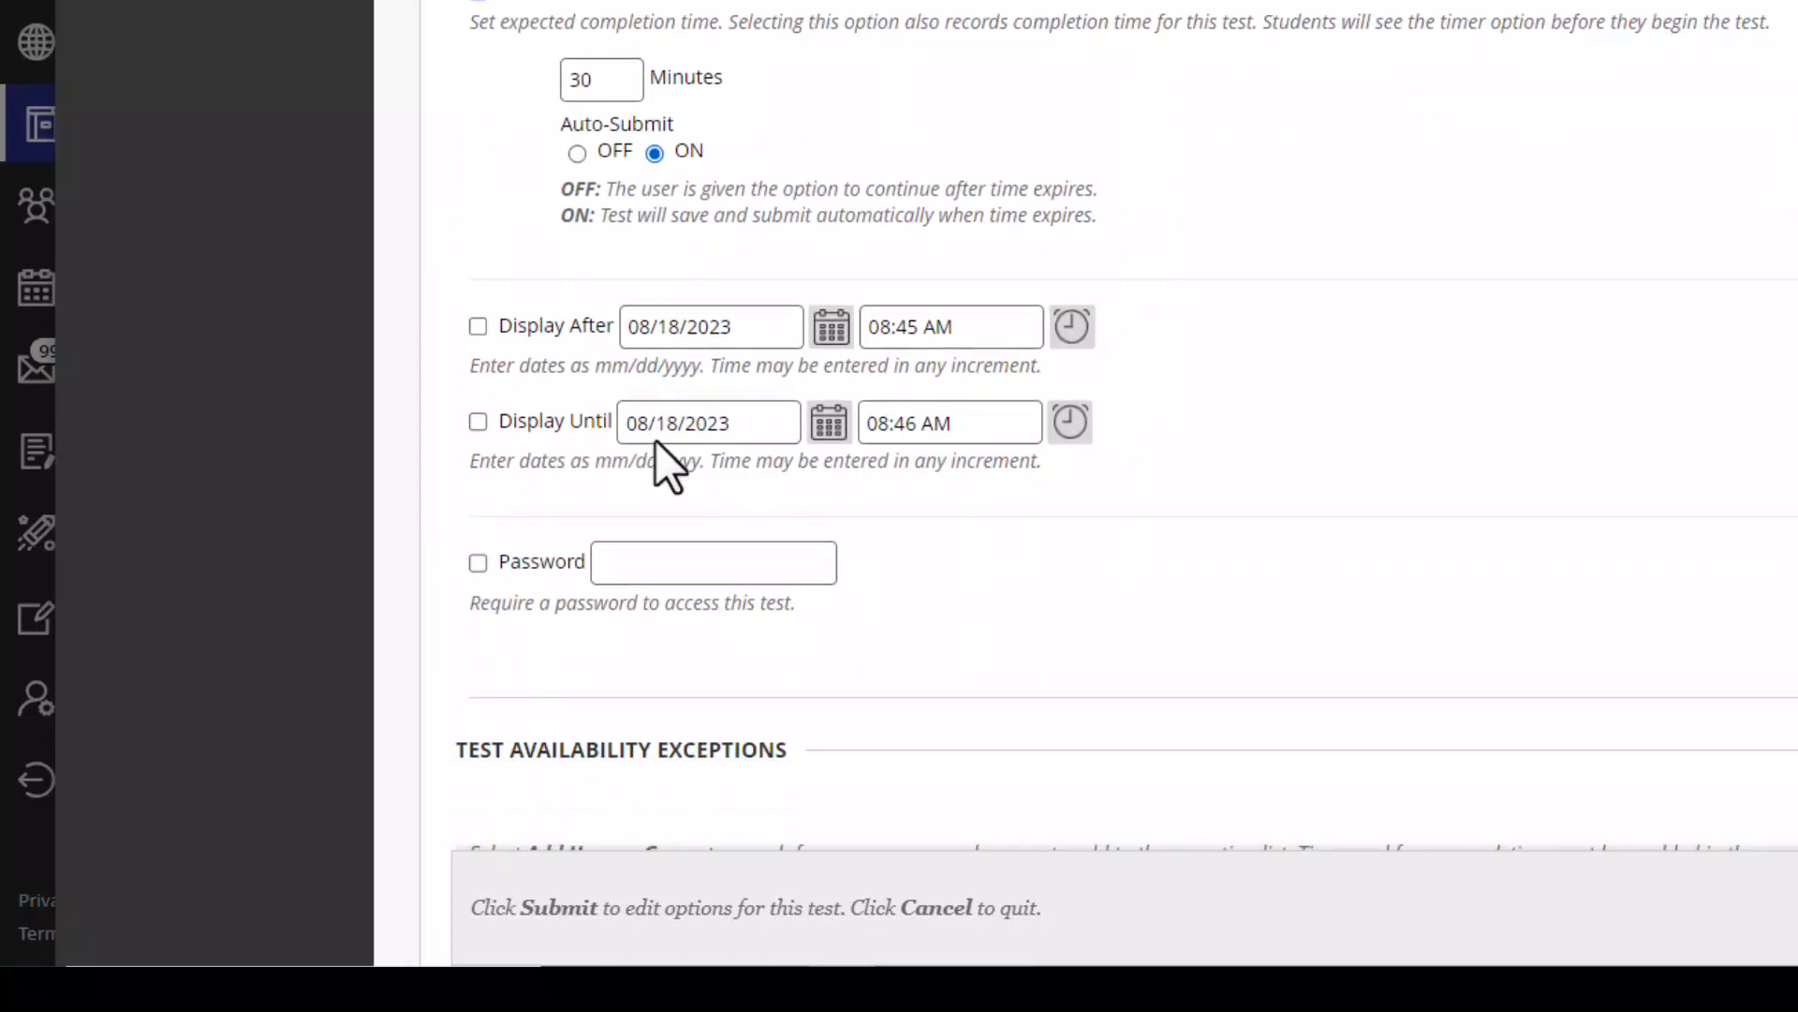
pyautogui.click(498, 330)
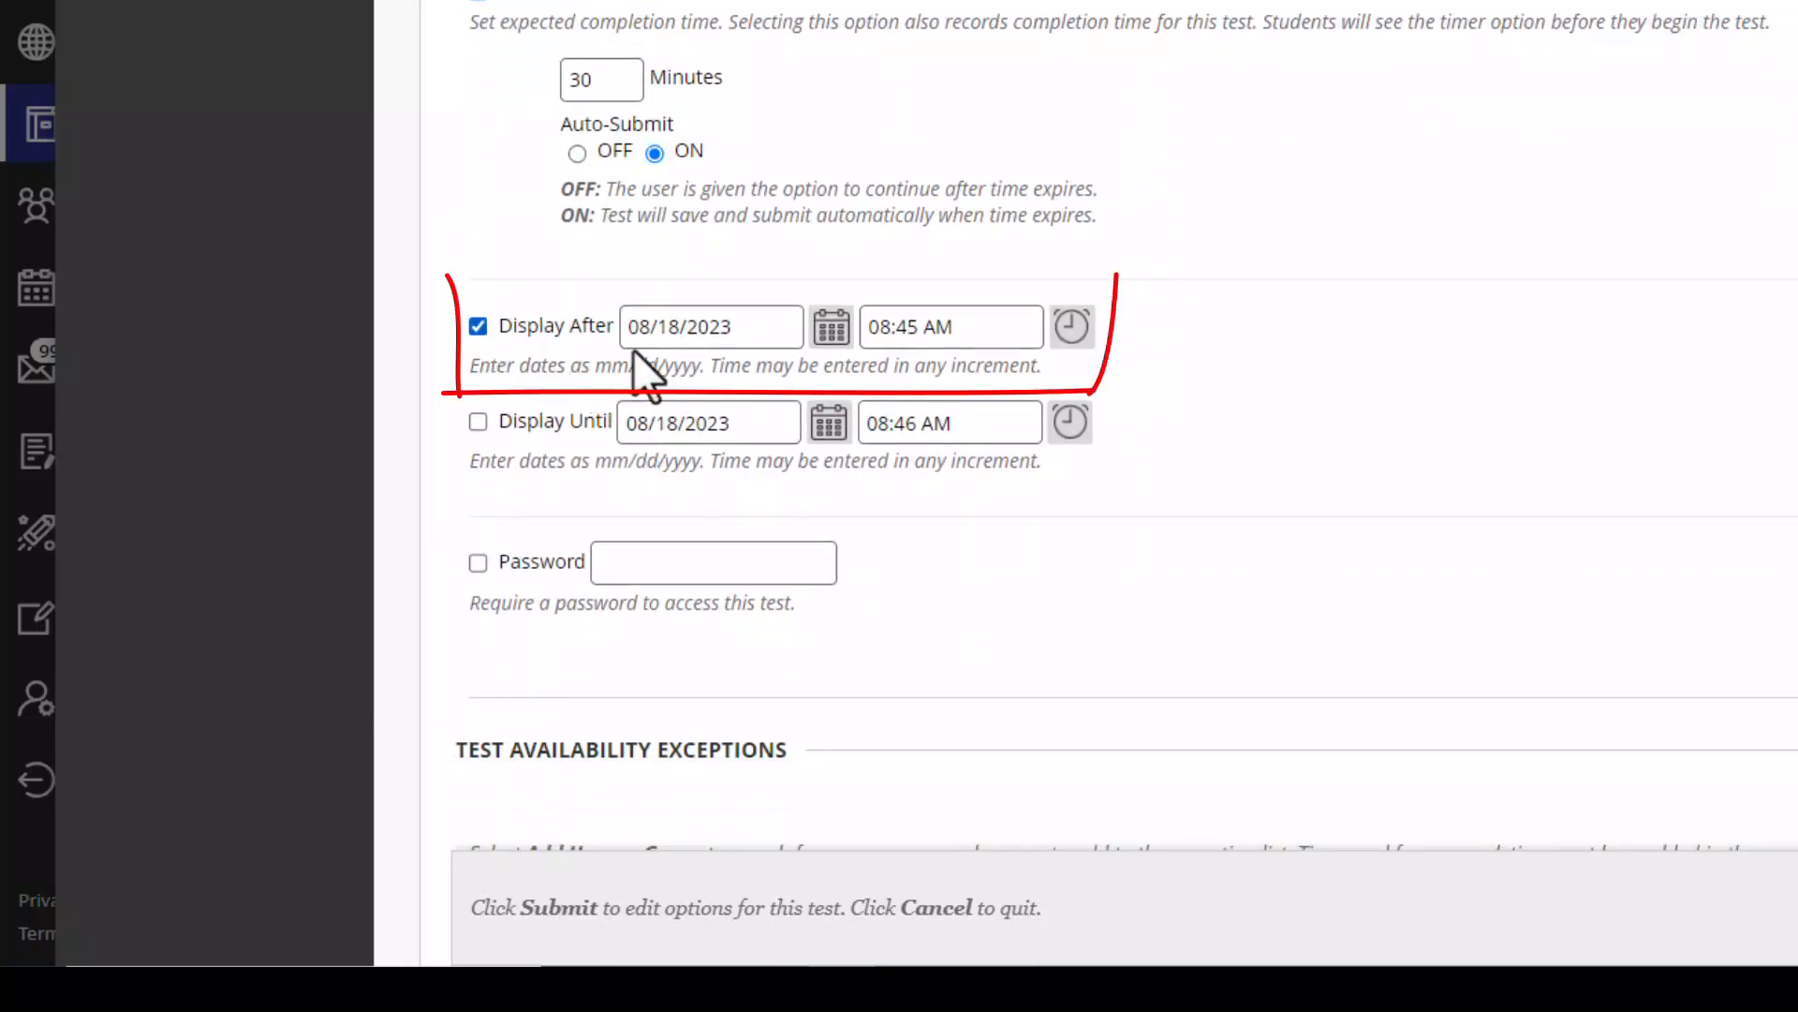
pyautogui.click(832, 333)
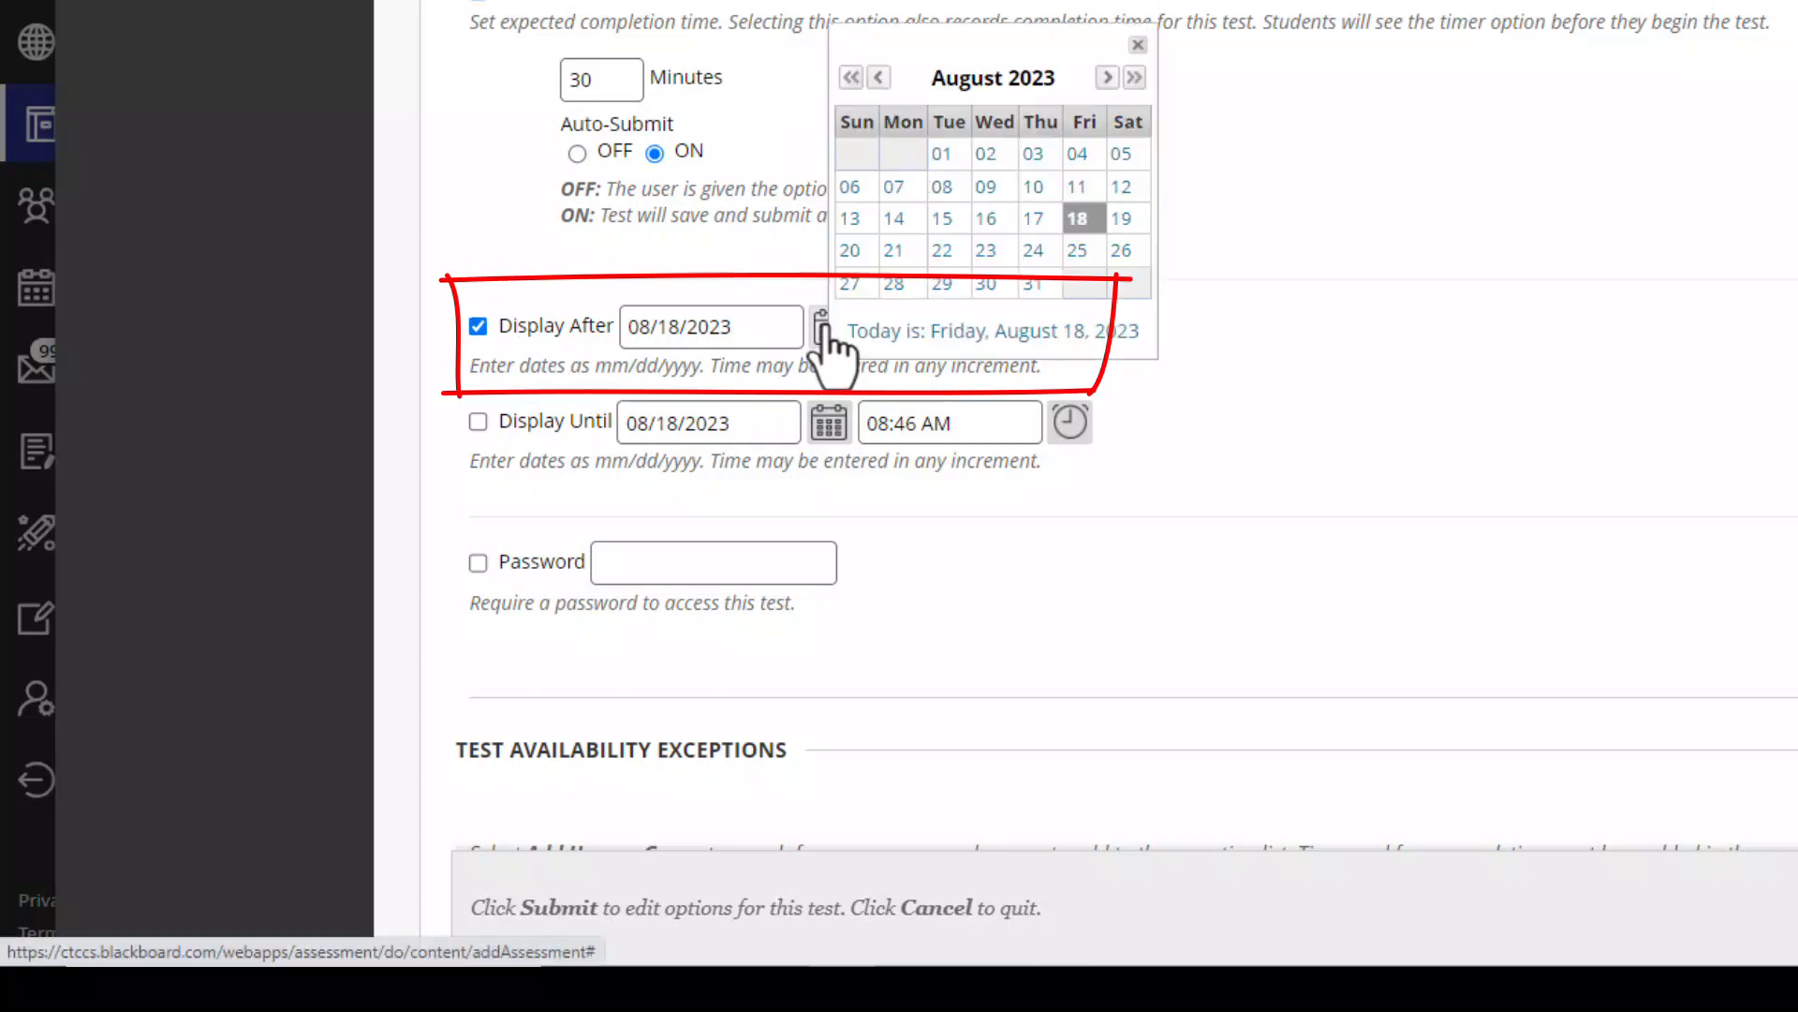
pyautogui.click(1034, 225)
# - Set the first rule for showing test results and feedback to After Attempts are graded
pyautogui.scroll(-5, 1035, 306)
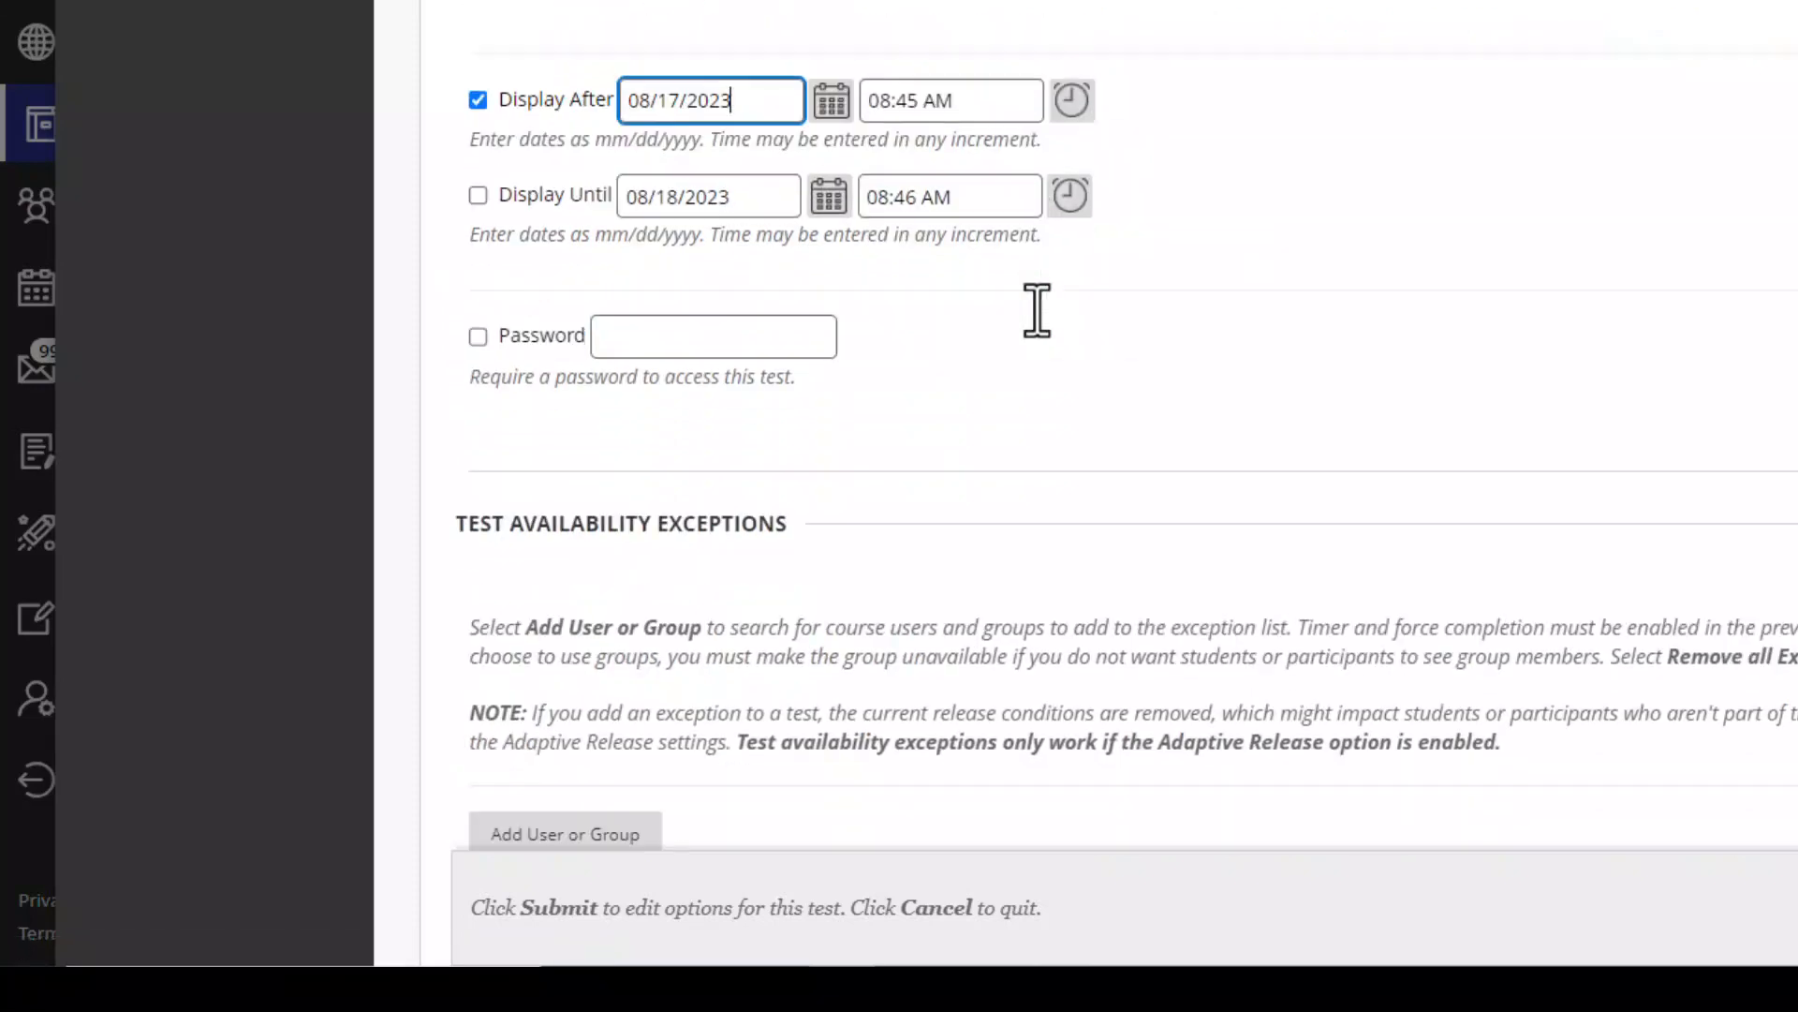
pyautogui.scroll(-6, 1032, 309)
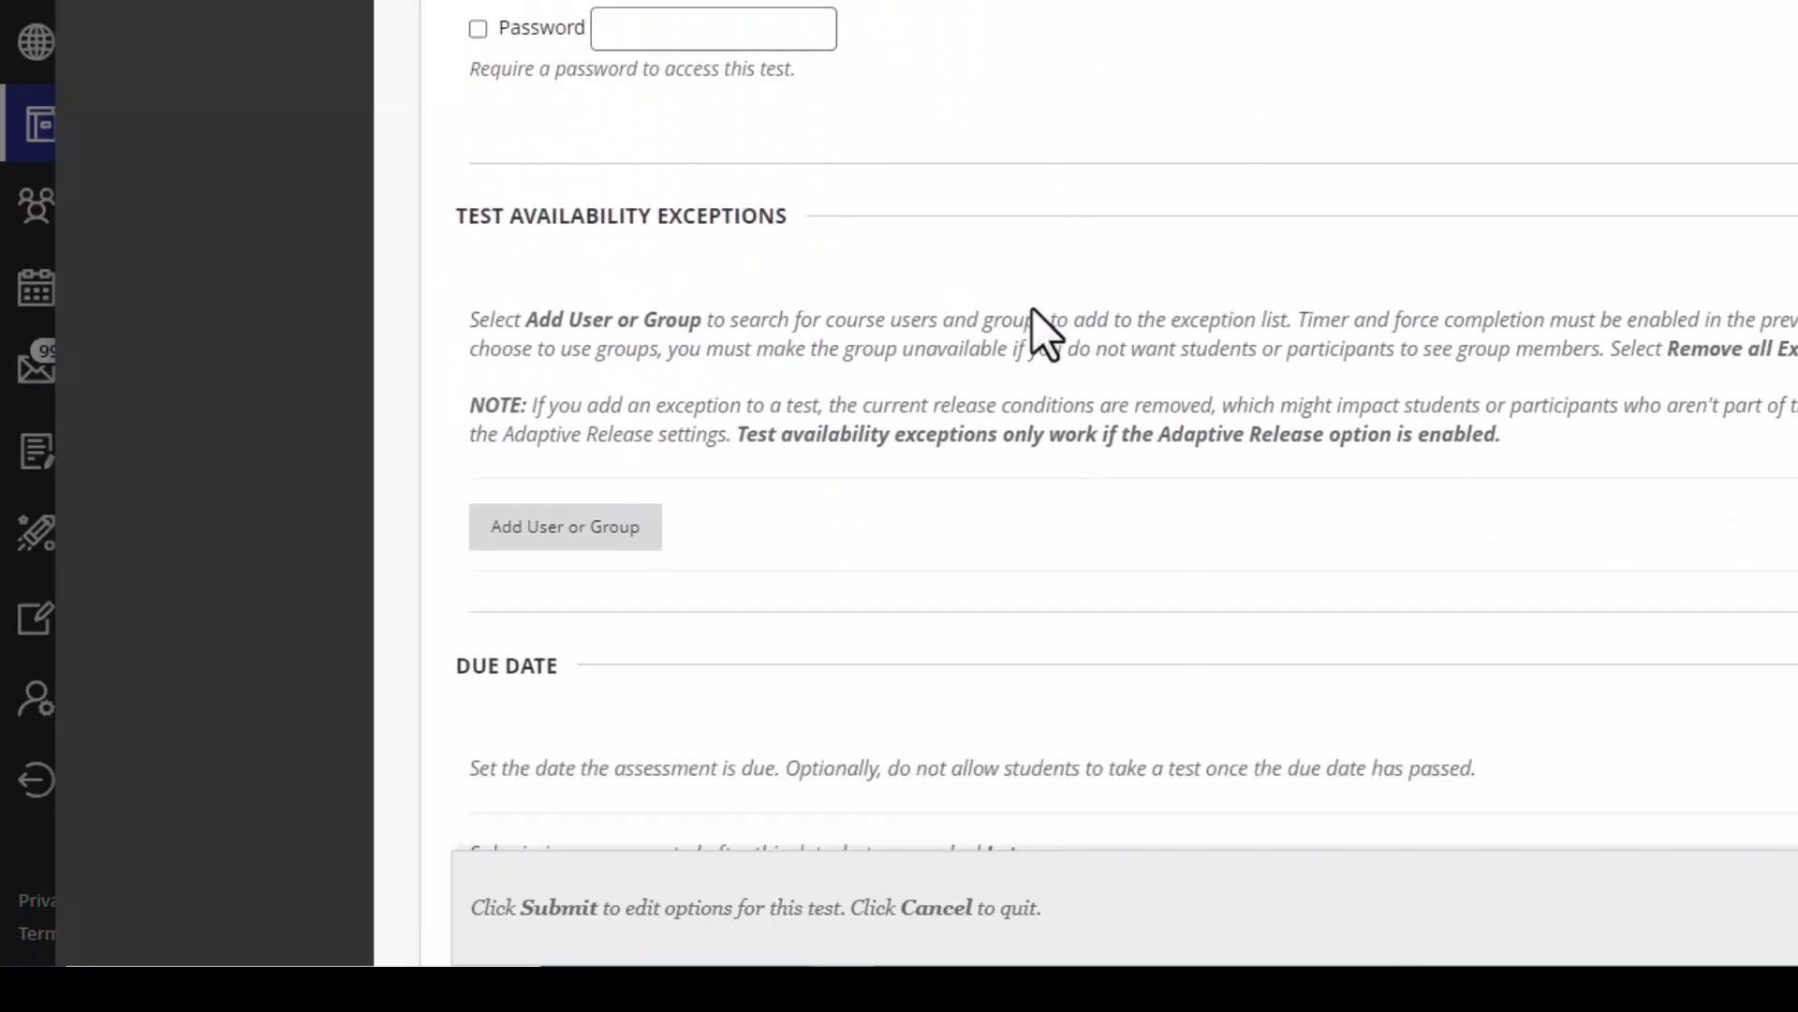
pyautogui.scroll(-13, 1032, 309)
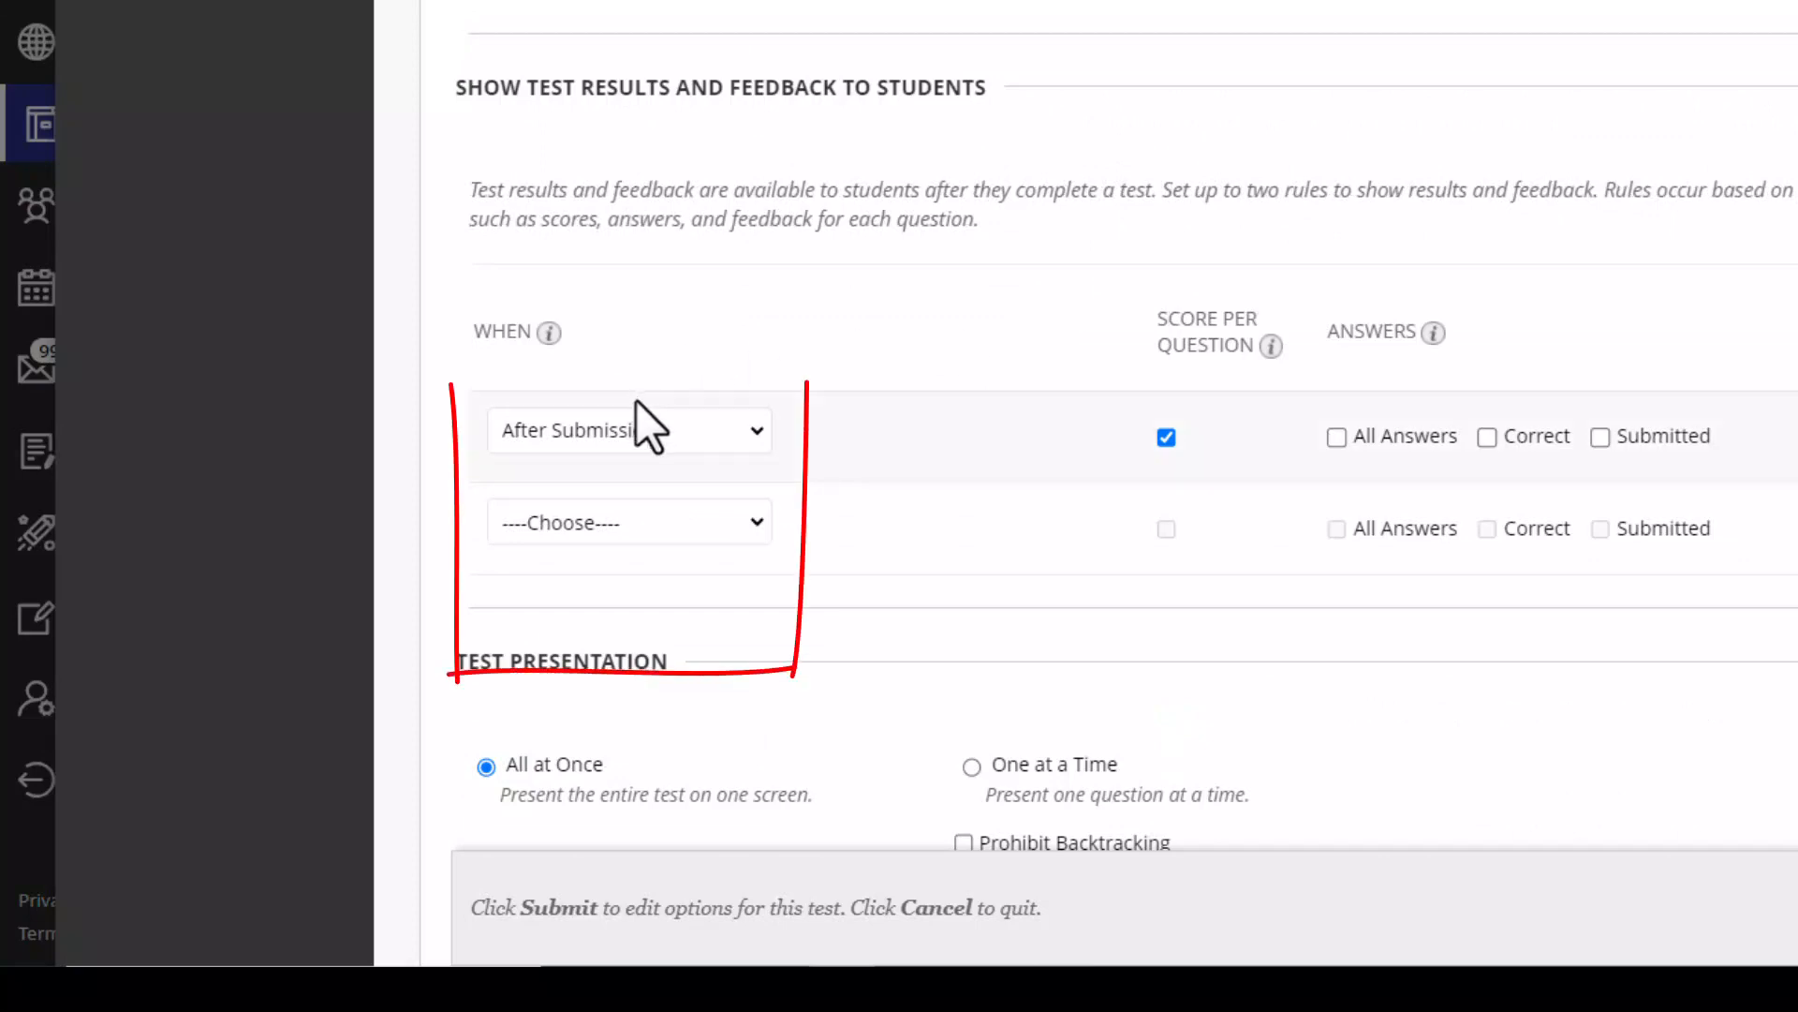
pyautogui.click(749, 429)
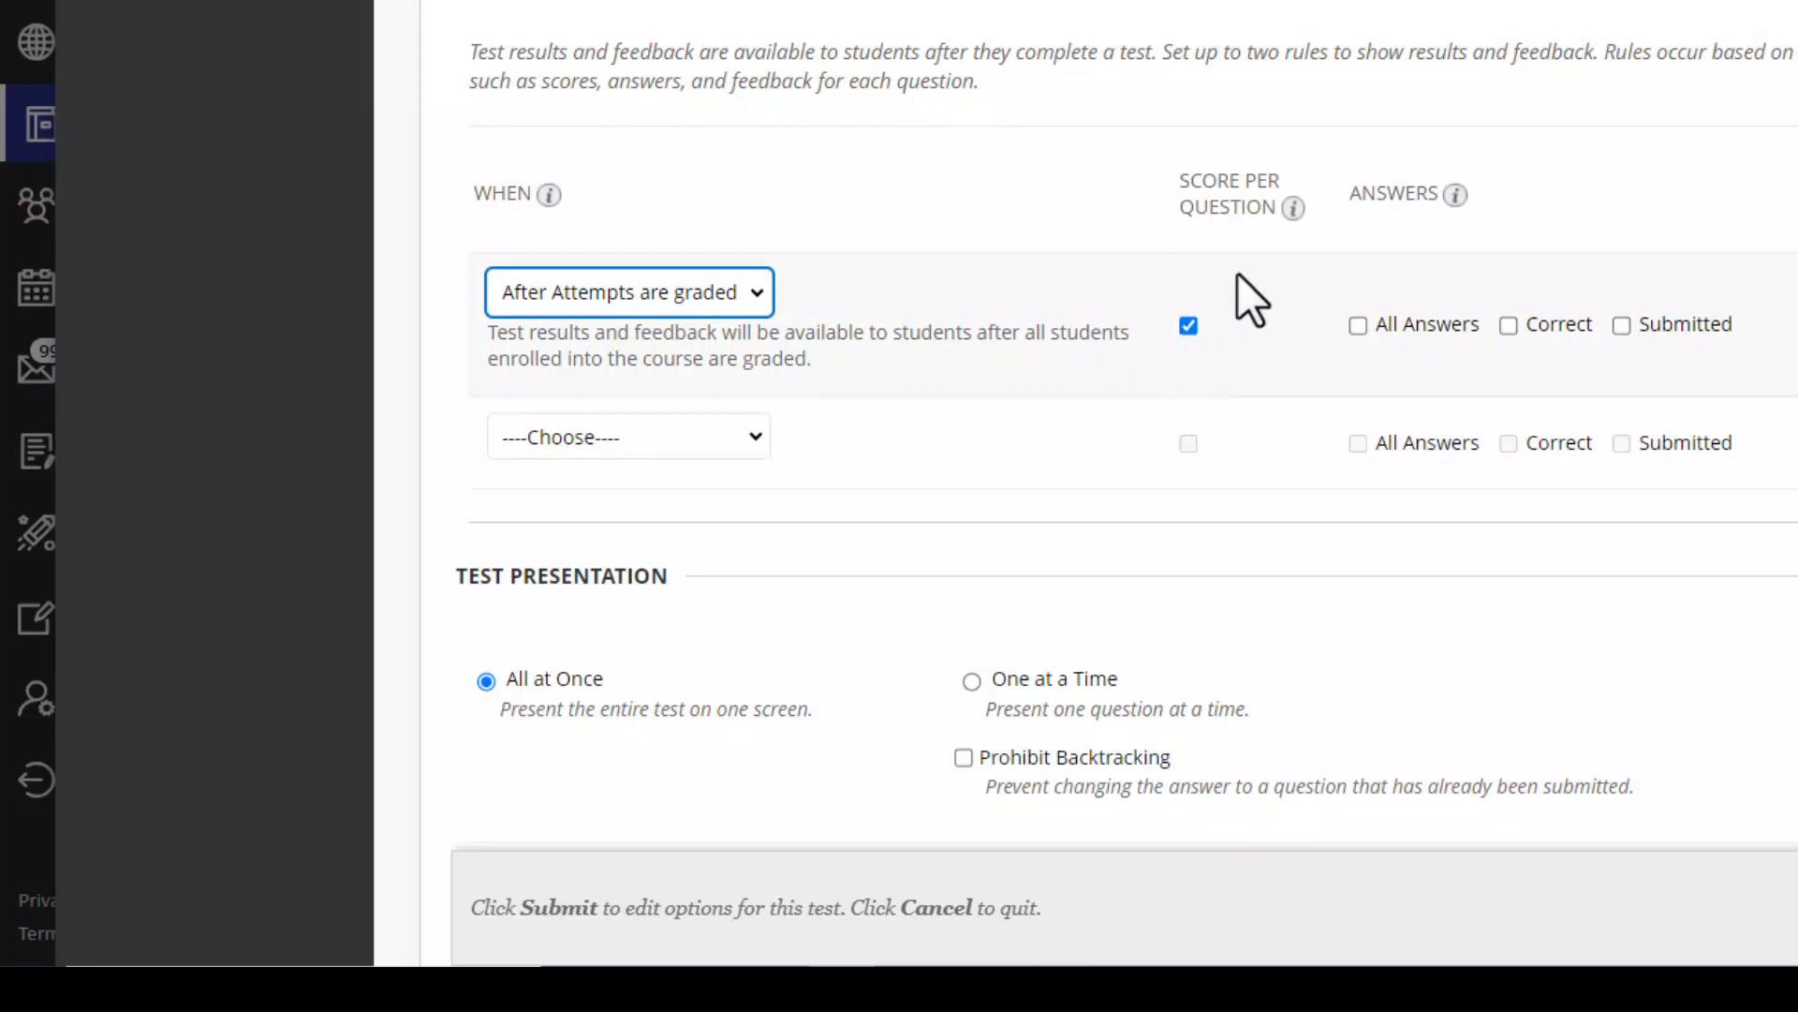
# - Present the test questions one at a time with backtracking prohibited, and submit the test options
pyautogui.moveTo(1243, 220)
pyautogui.scroll(-3, 1541, 328)
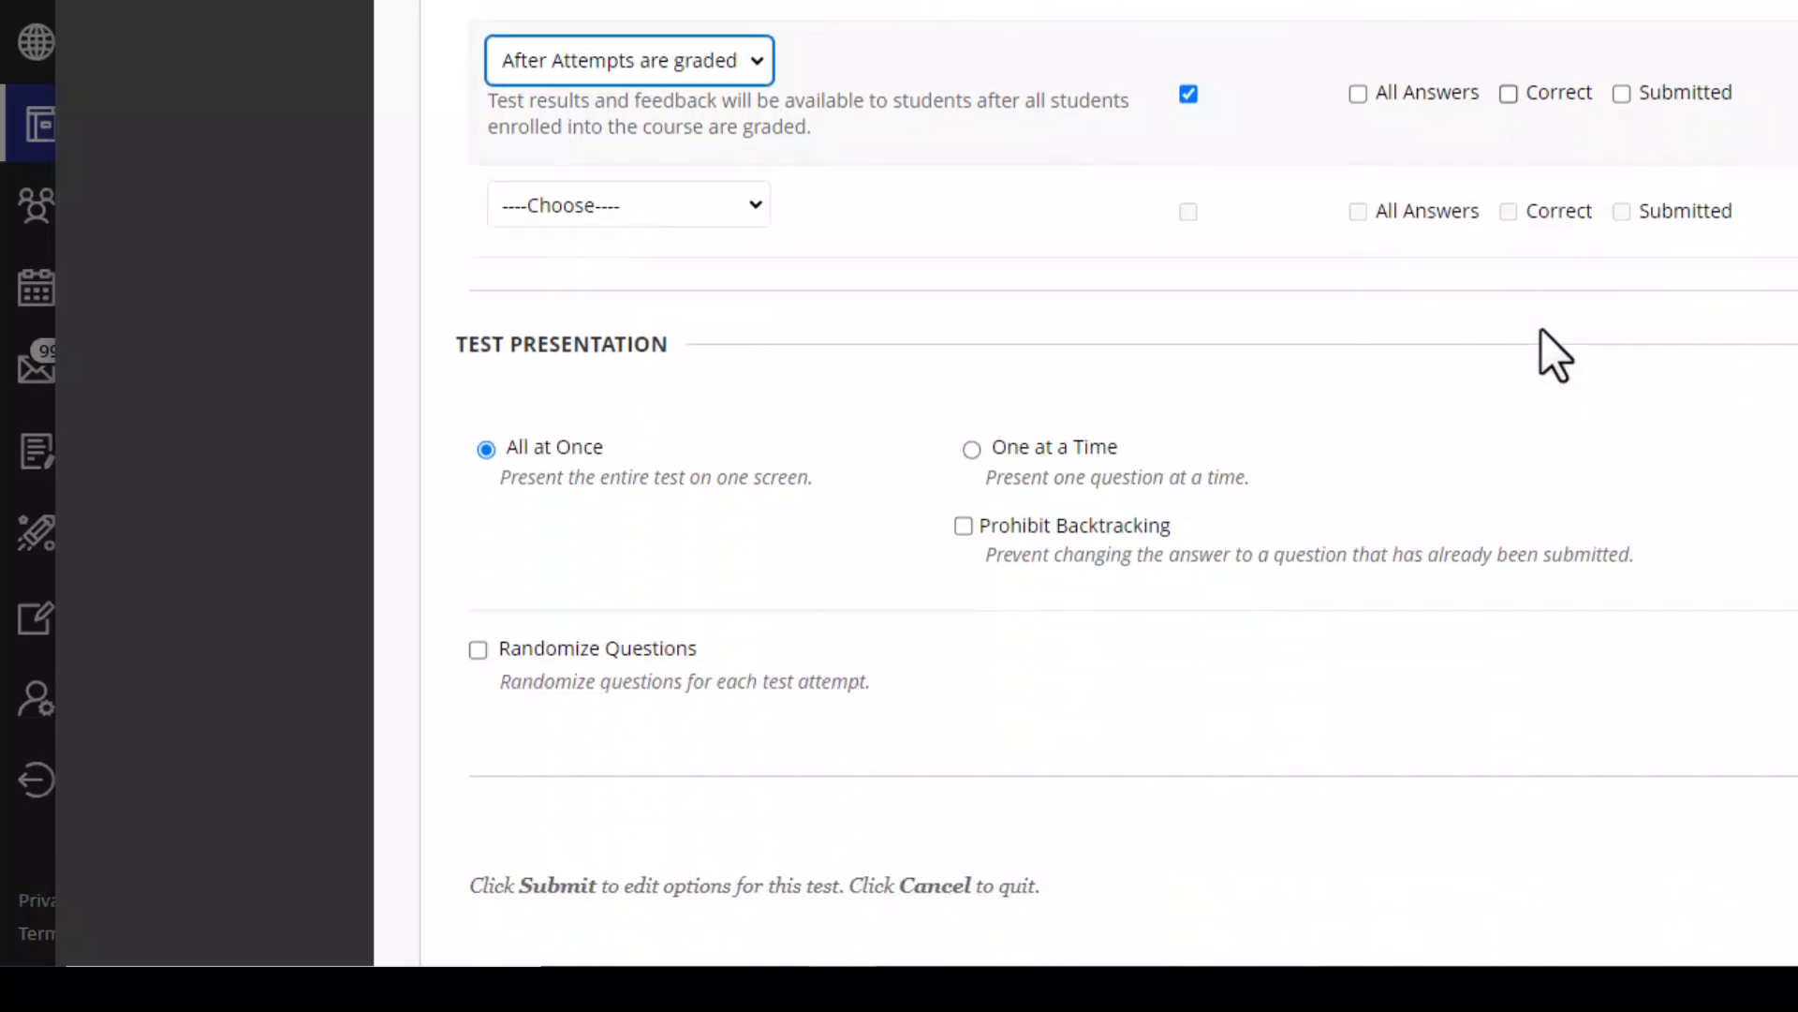
pyautogui.click(972, 392)
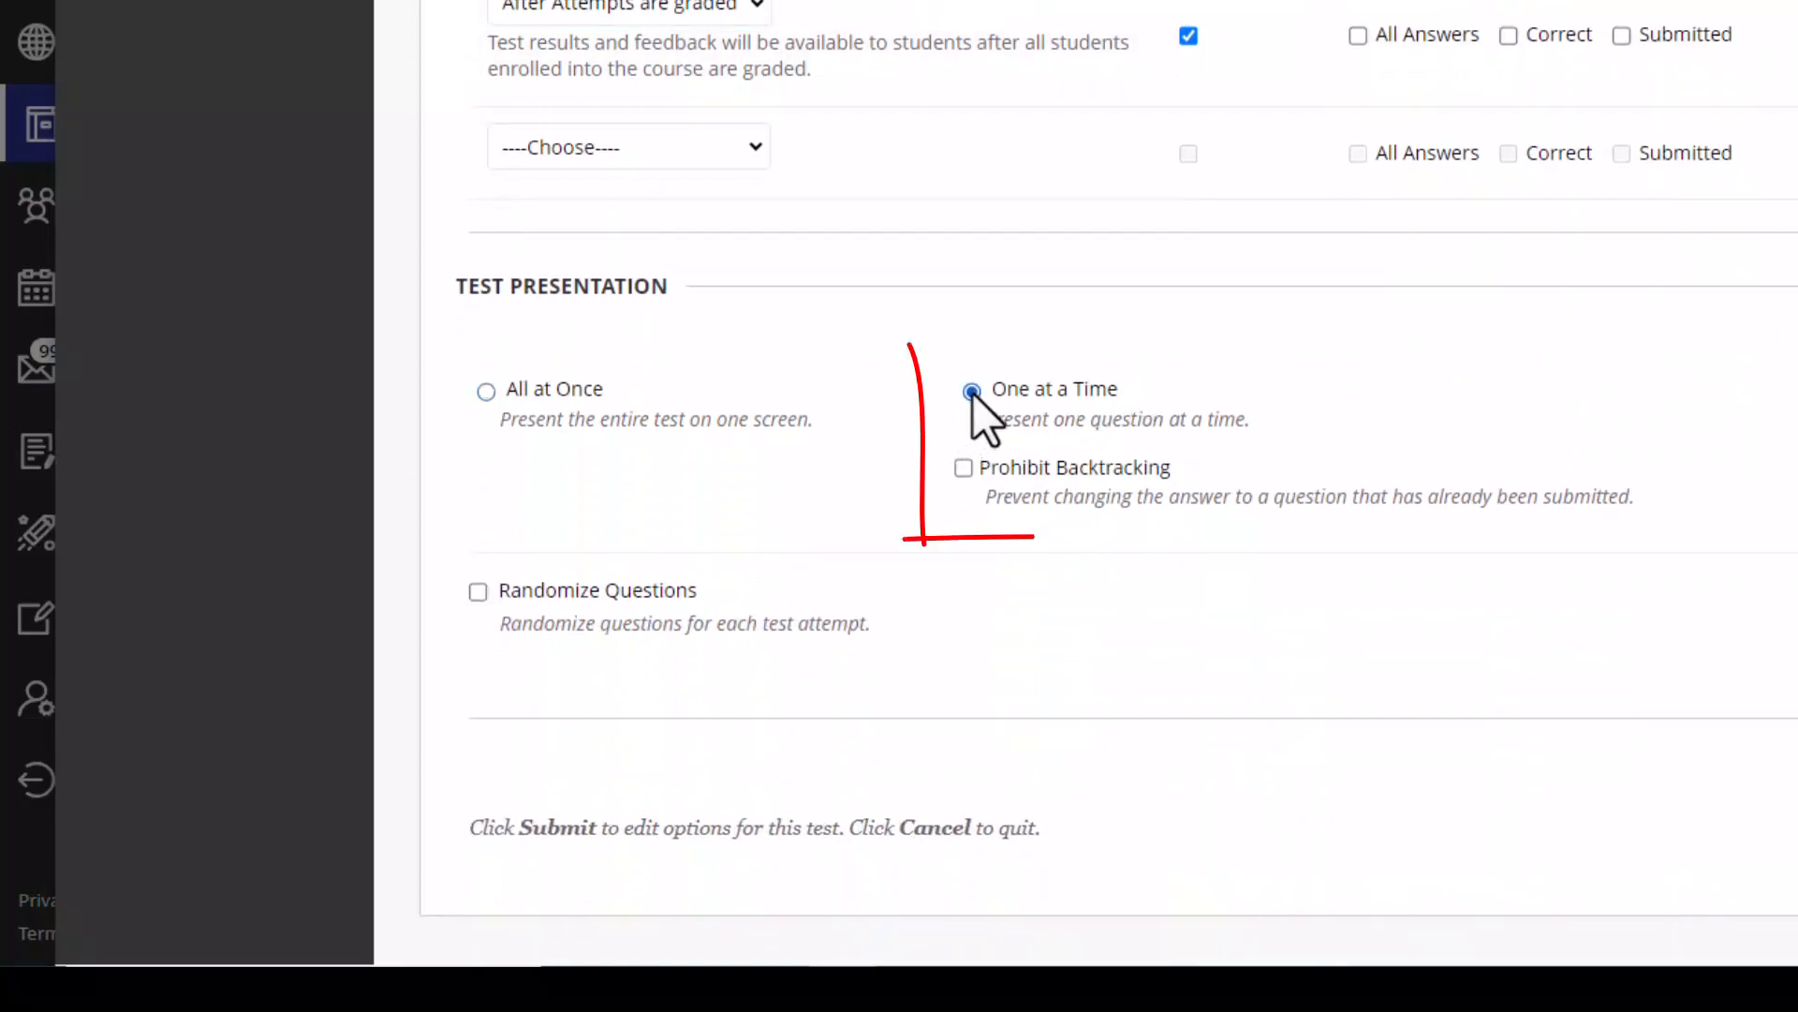
pyautogui.click(966, 469)
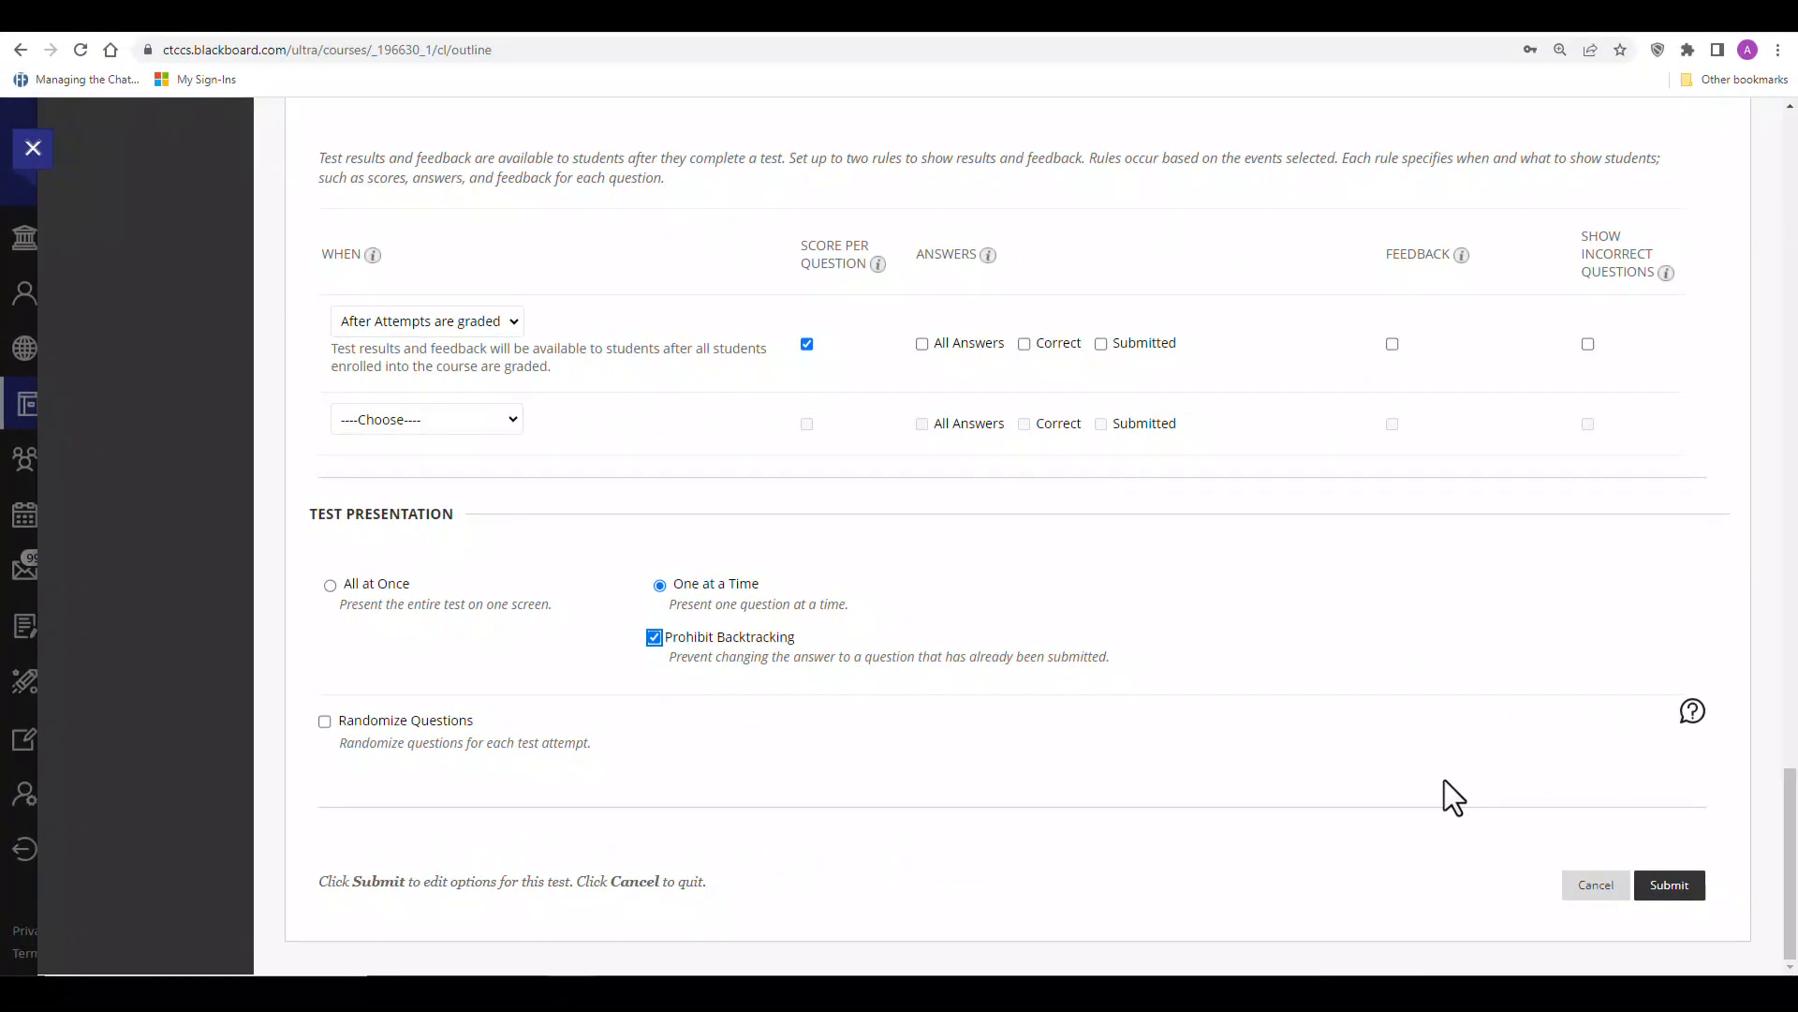
pyautogui.click(1672, 901)
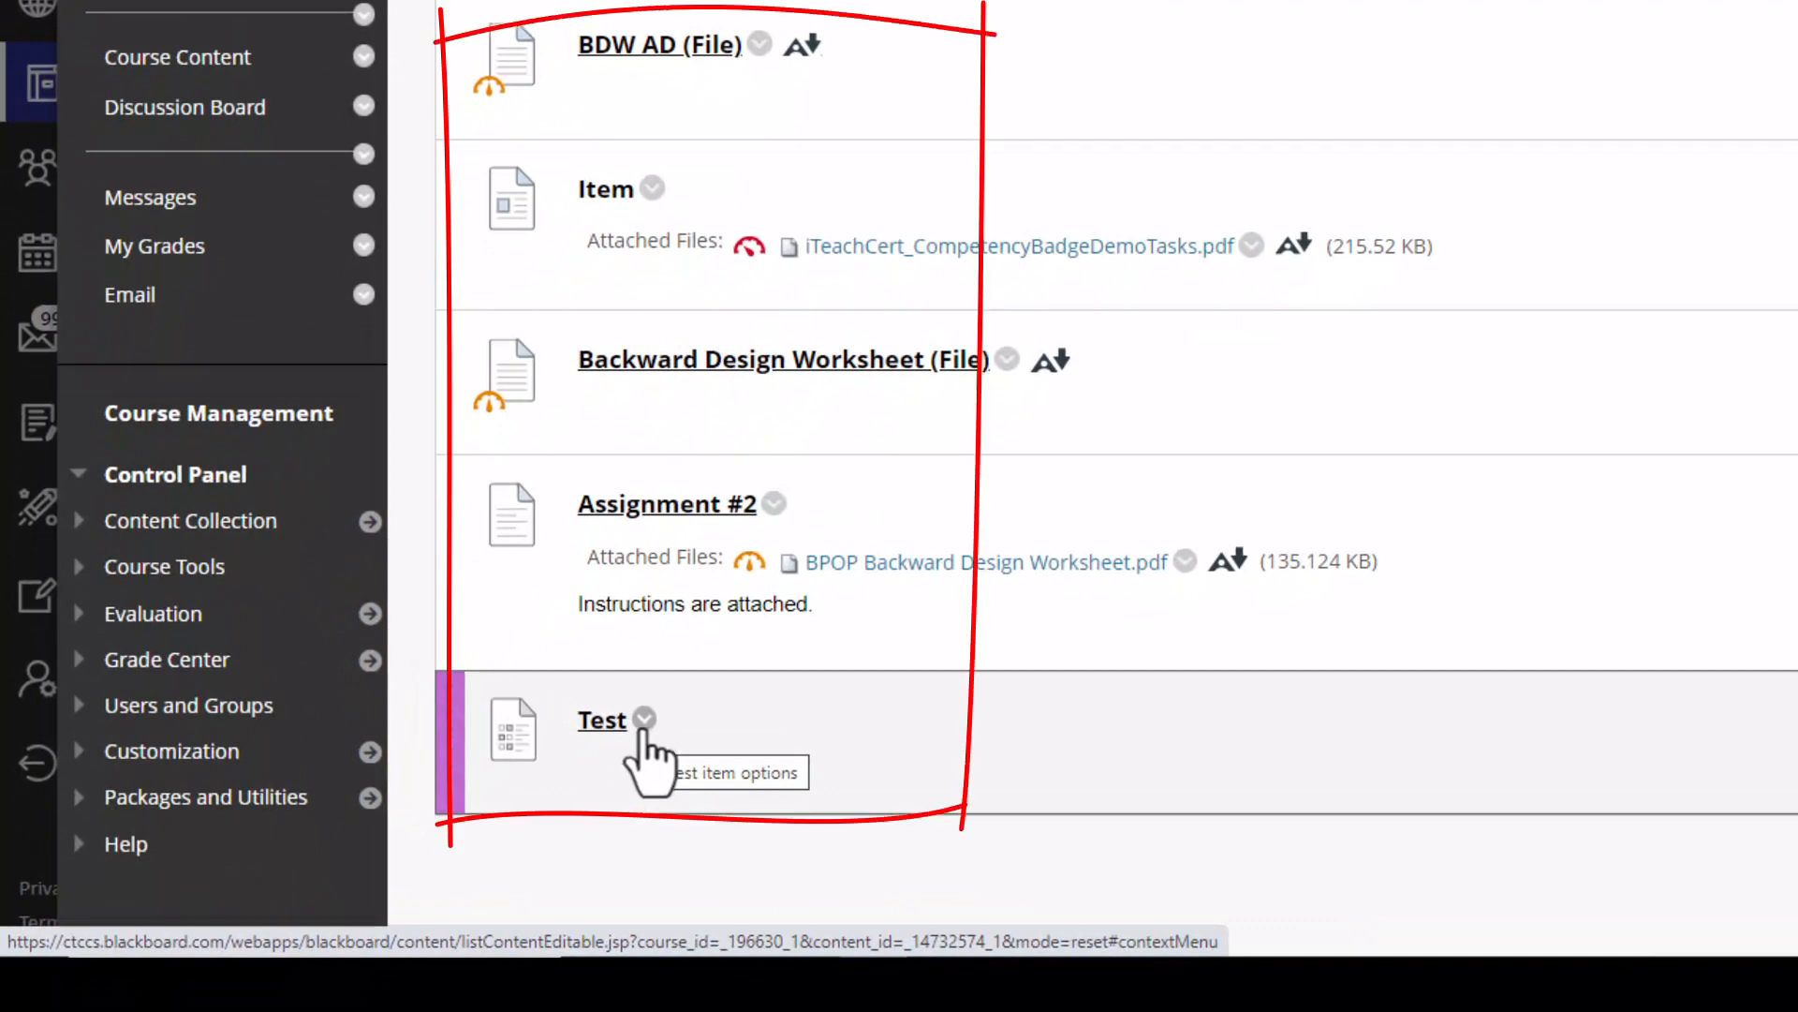
# - Open the options of the Test in Unit 2 for editing and go to the Test Availability Exceptions section
pyautogui.click(644, 720)
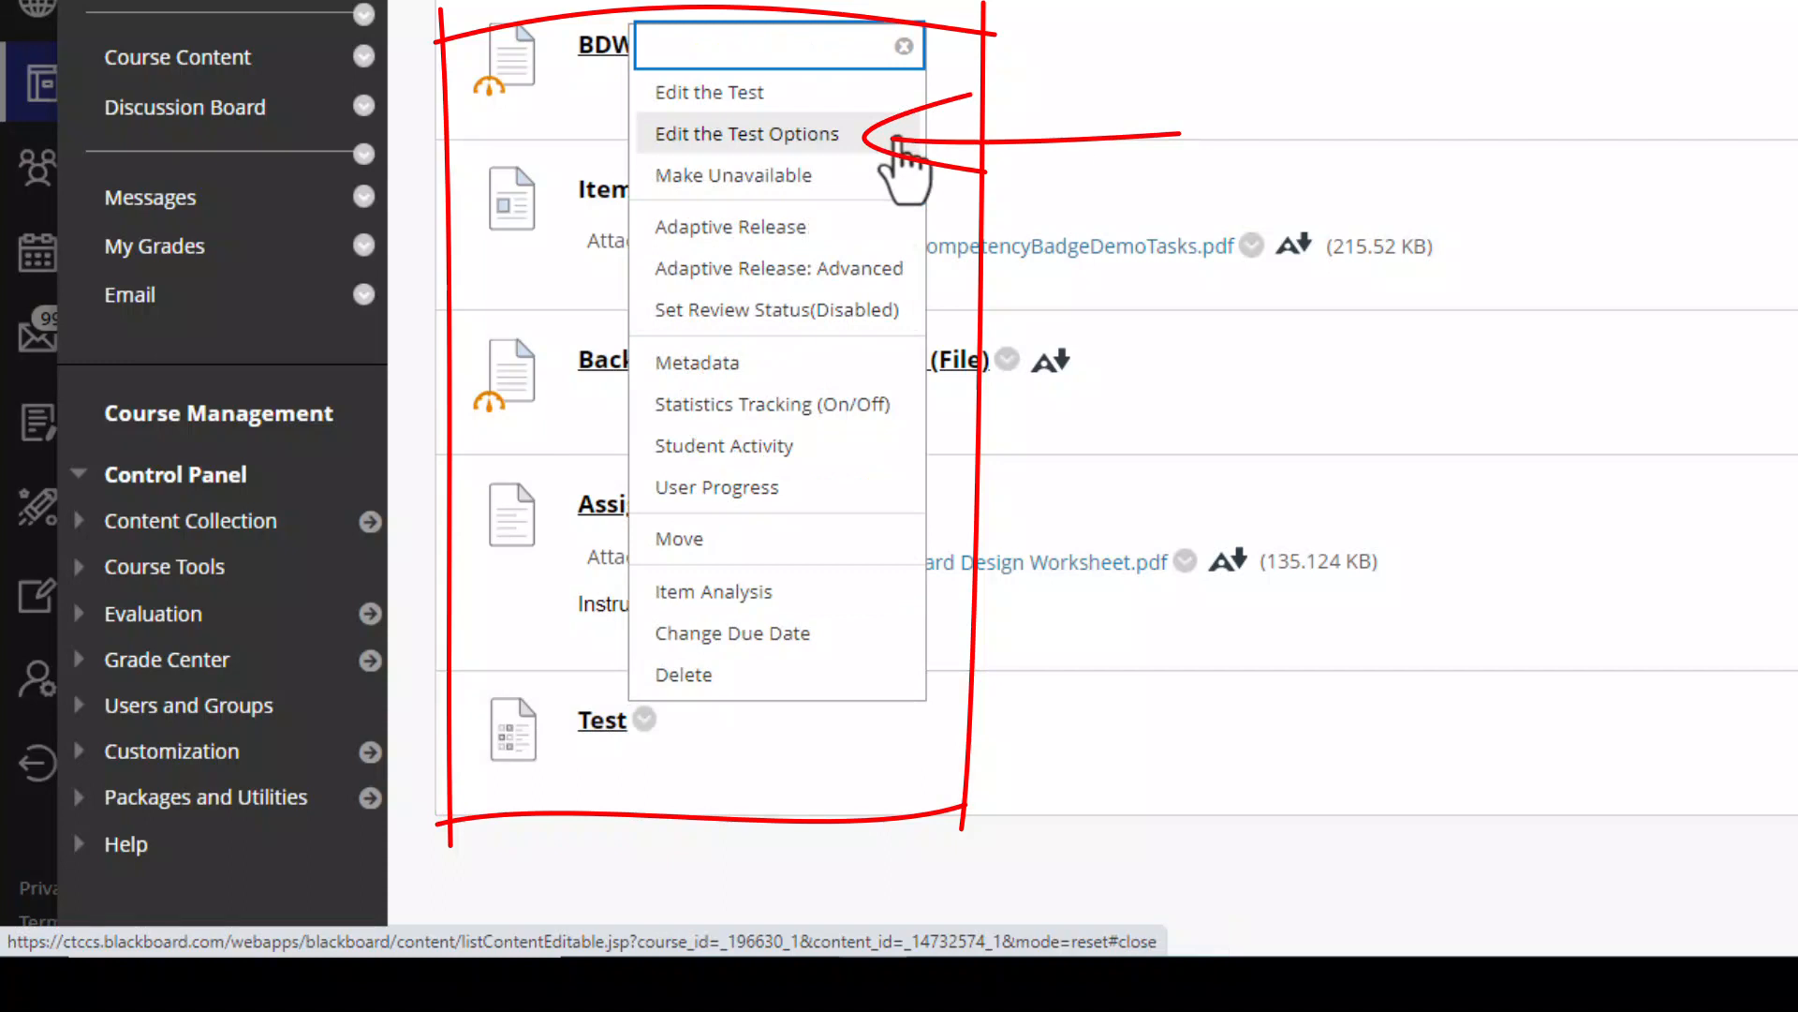
pyautogui.click(898, 143)
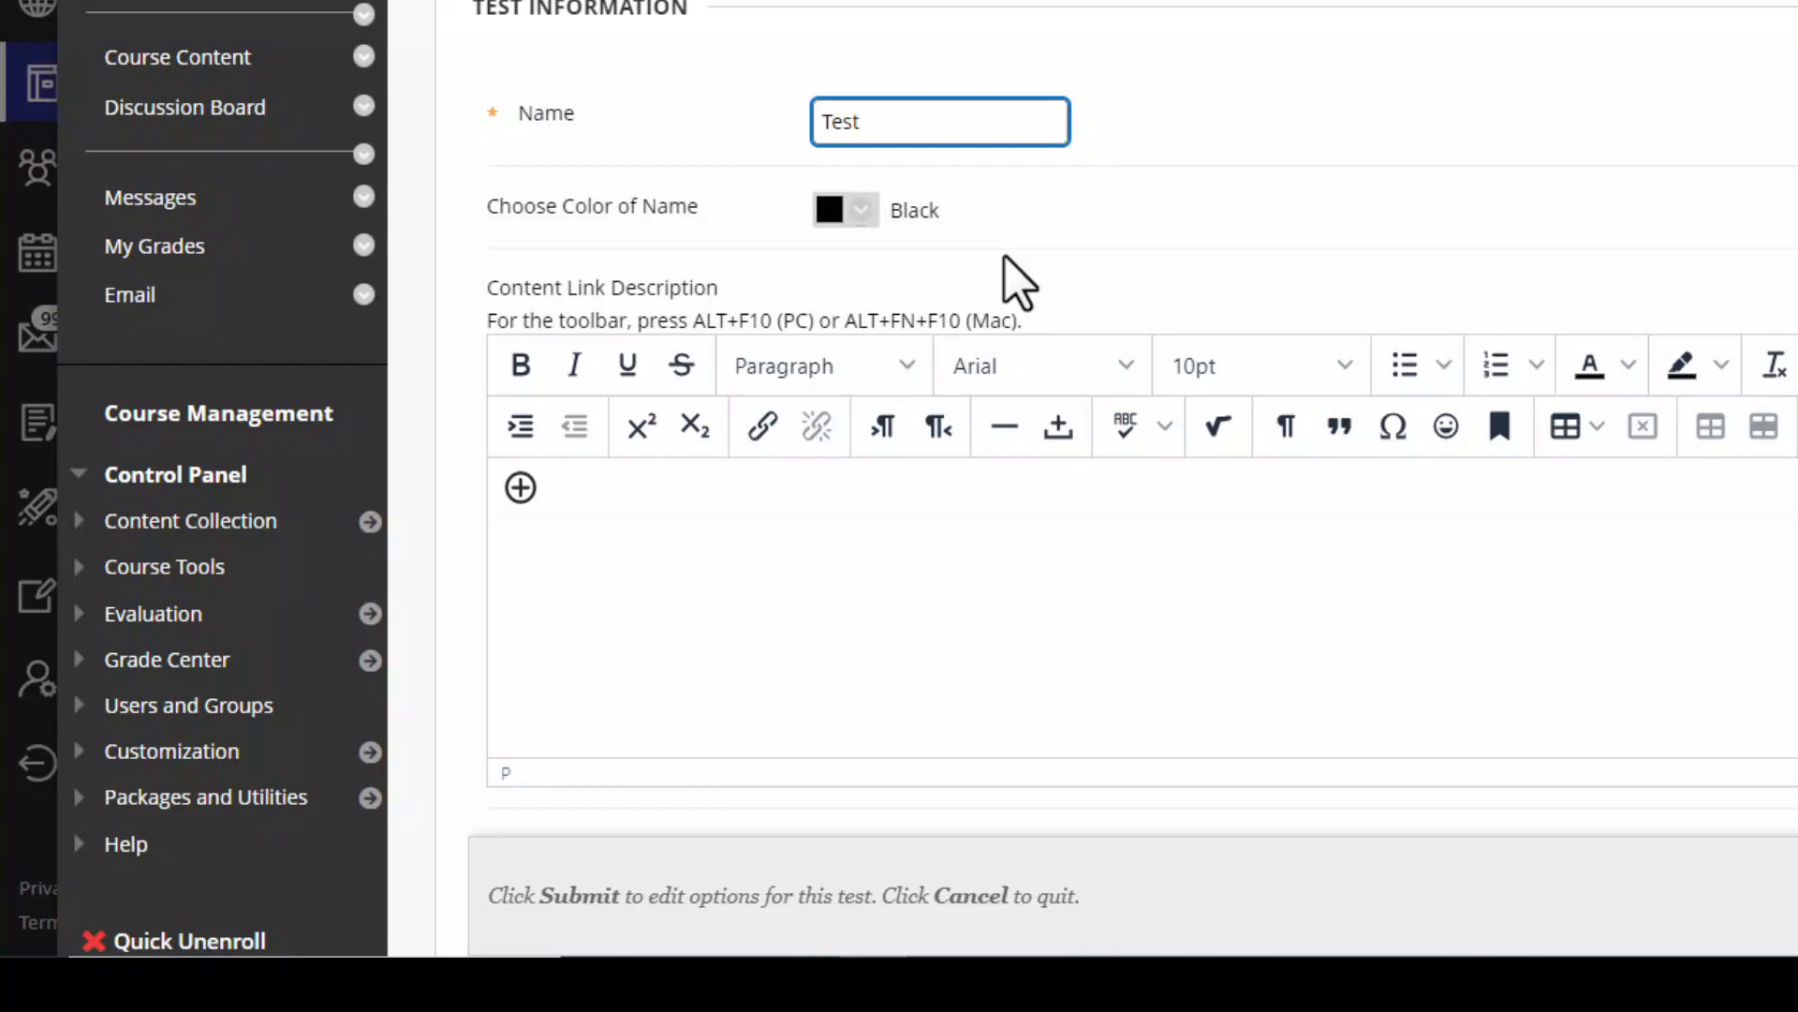
pyautogui.scroll(-5, 1017, 281)
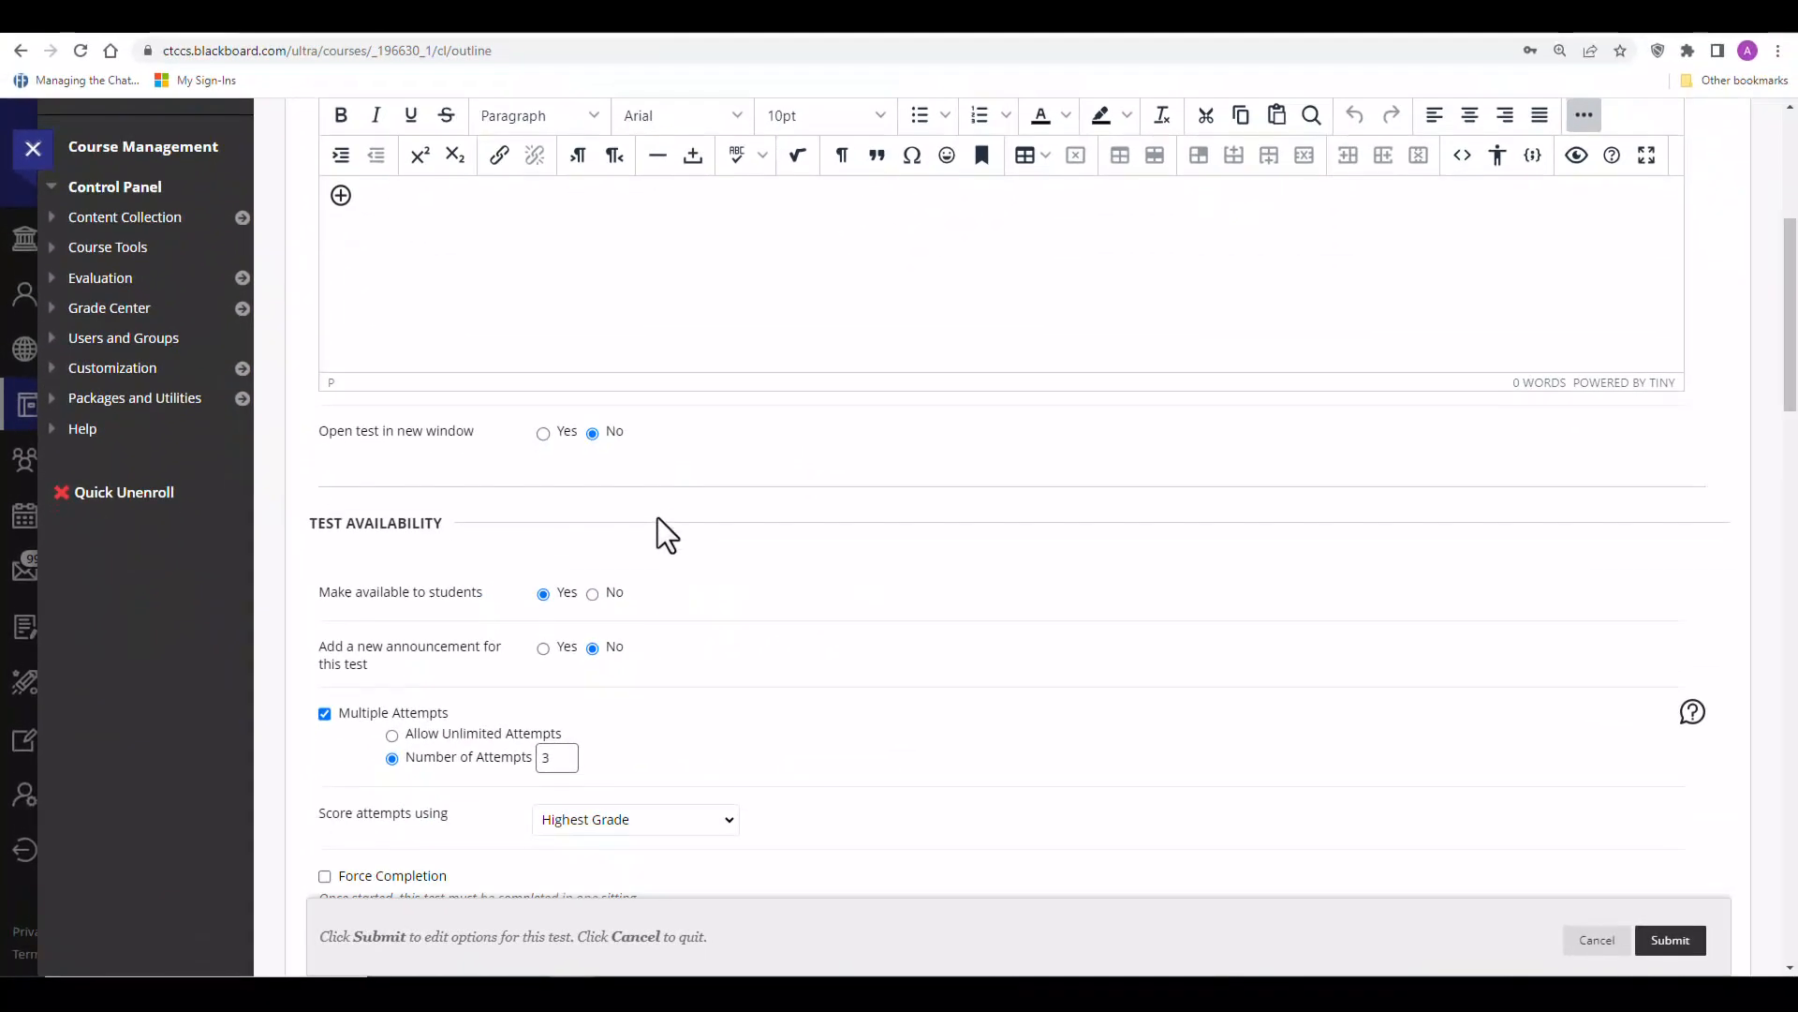
pyautogui.scroll(-10, 658, 520)
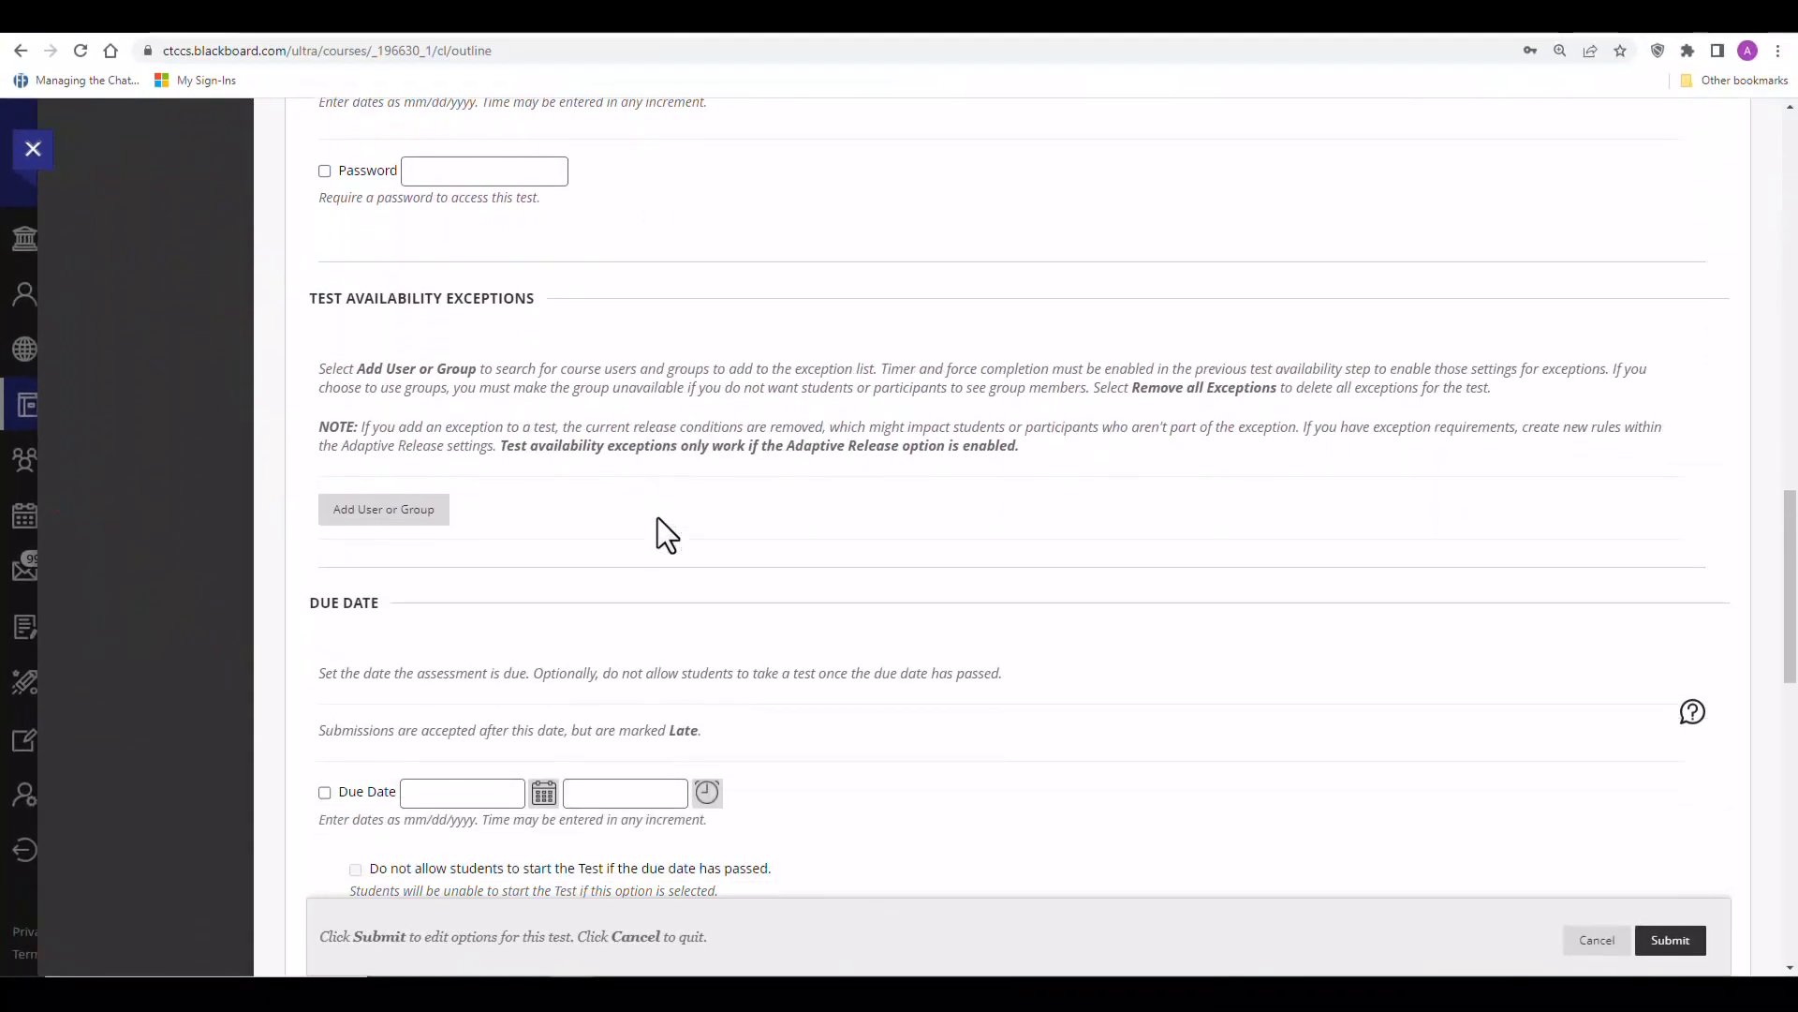
pyautogui.scroll(-1, 657, 529)
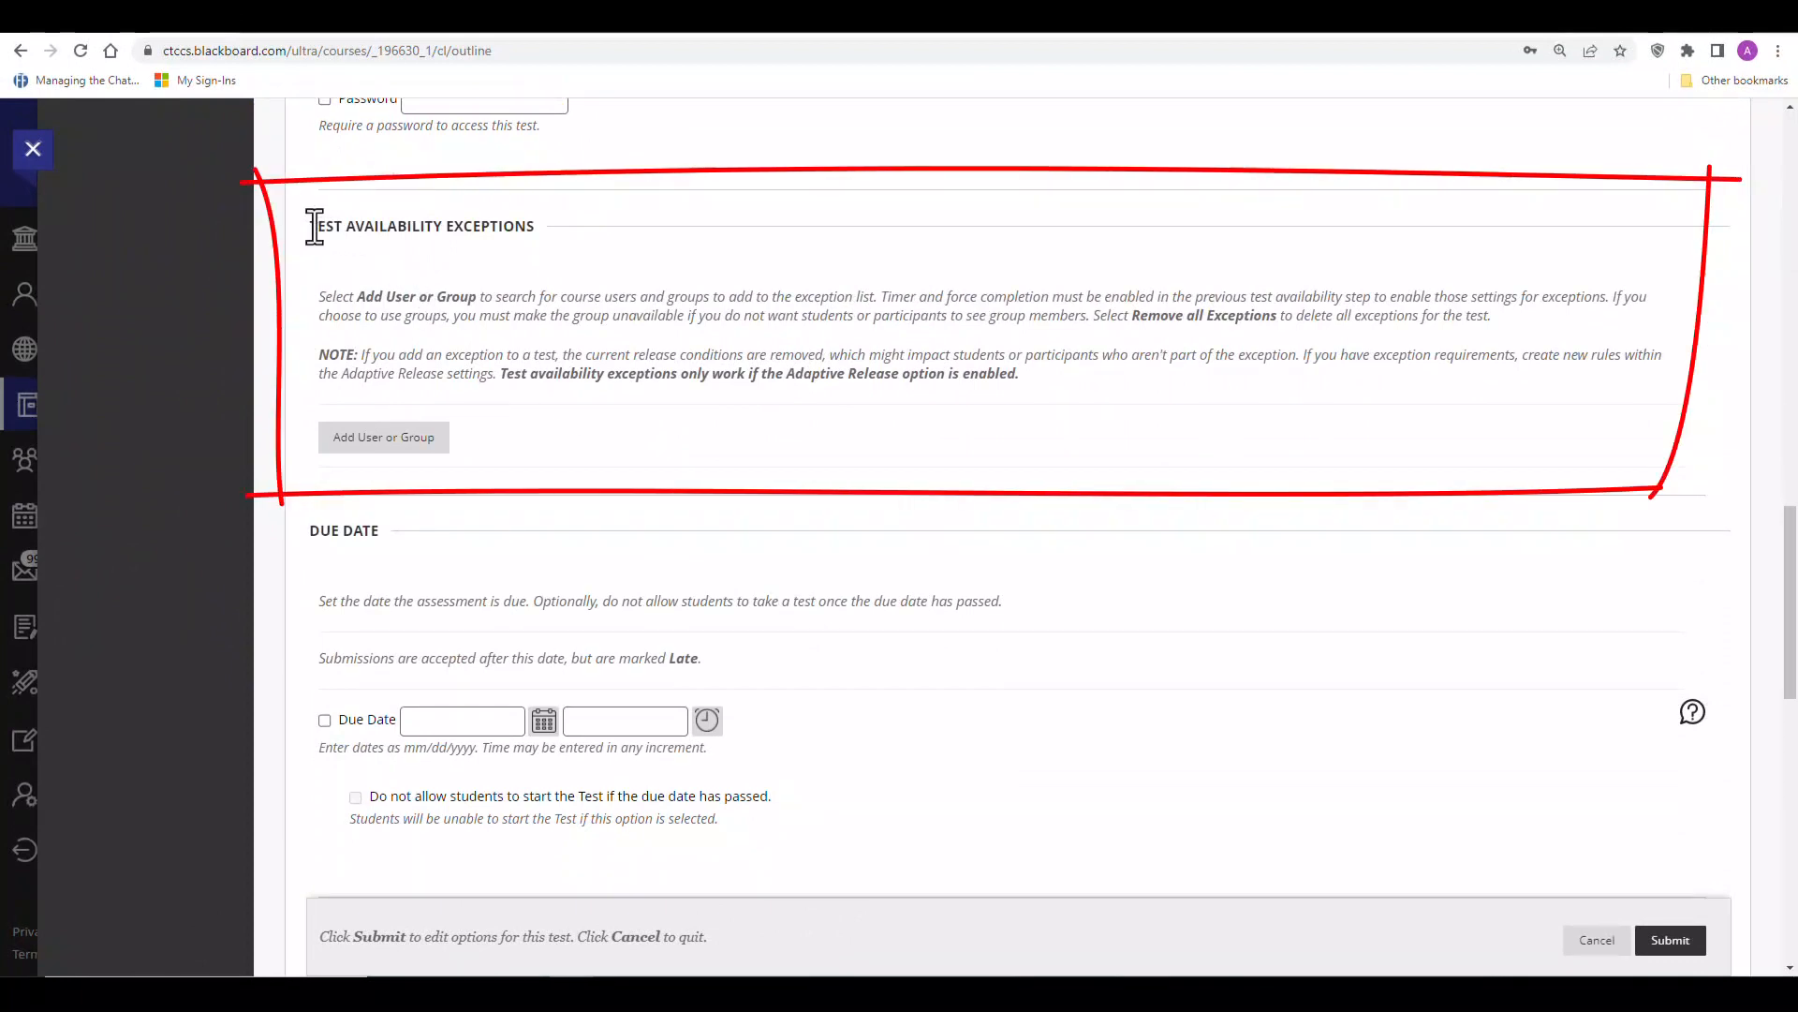
pyautogui.moveTo(315, 226); pyautogui.dragTo(526, 225)
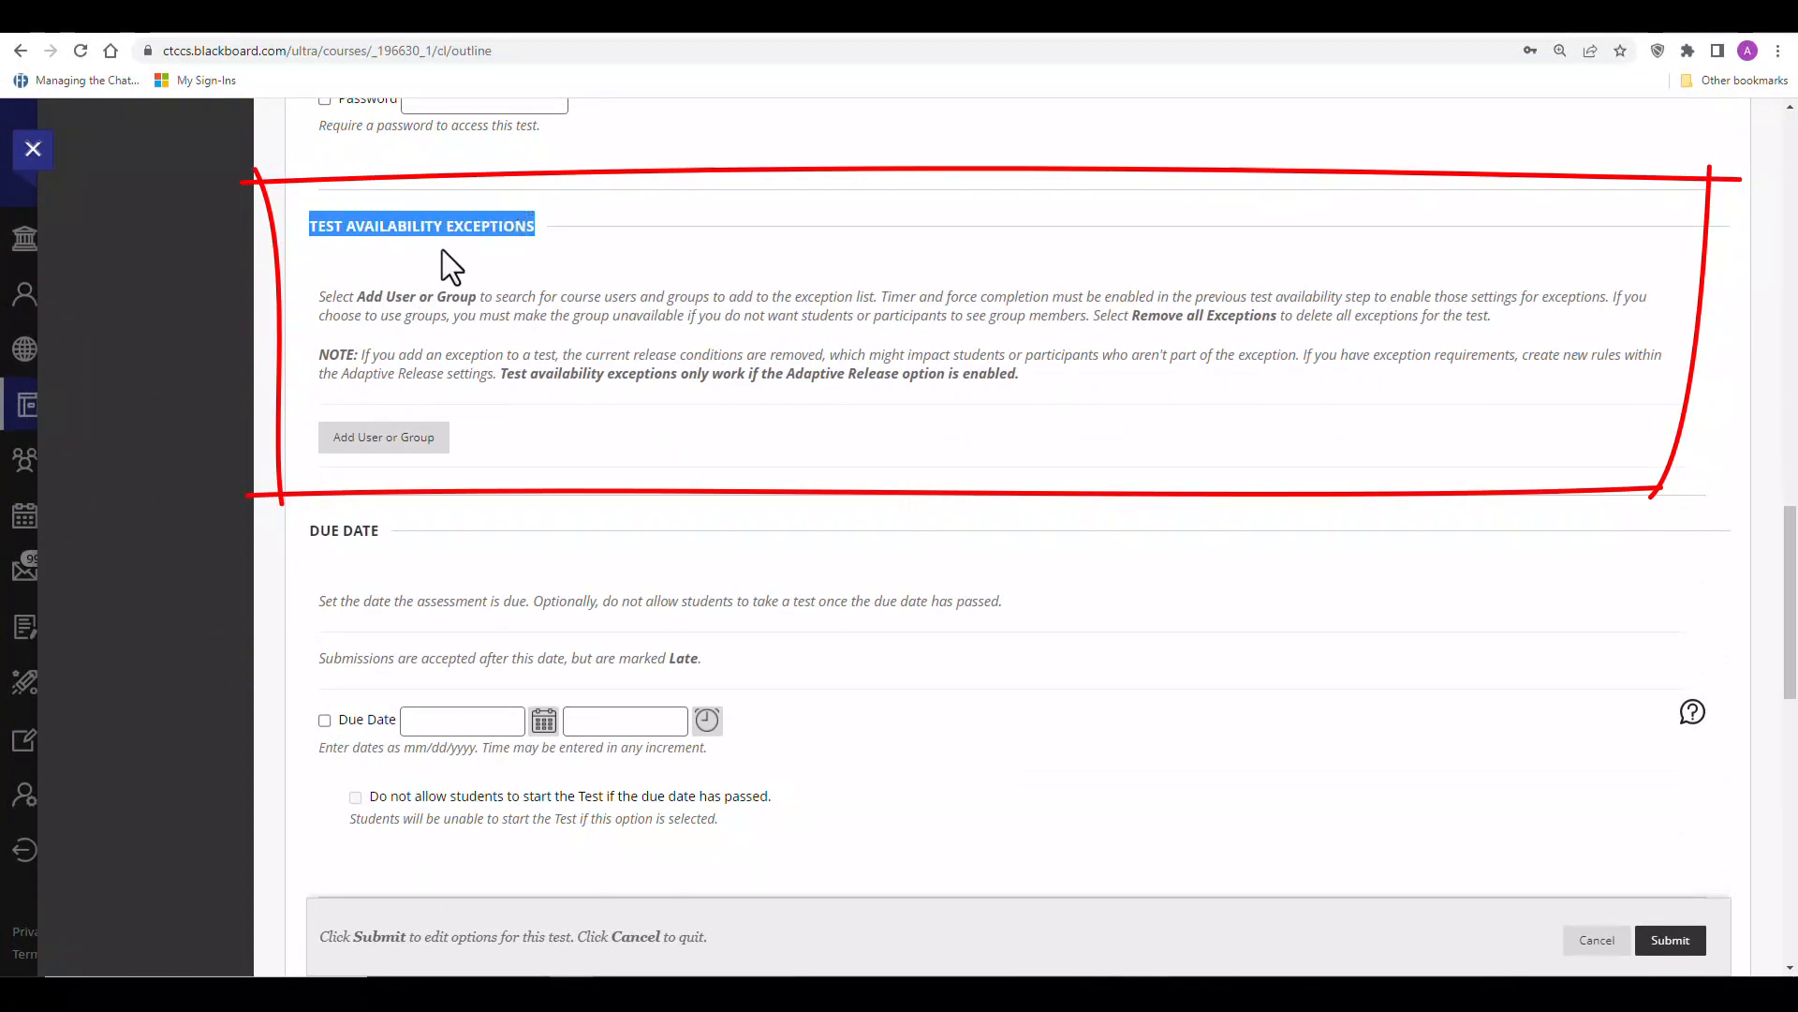
# - Add the preview user as a test availability exception and set that user's timer to 60 minutes
pyautogui.click(403, 447)
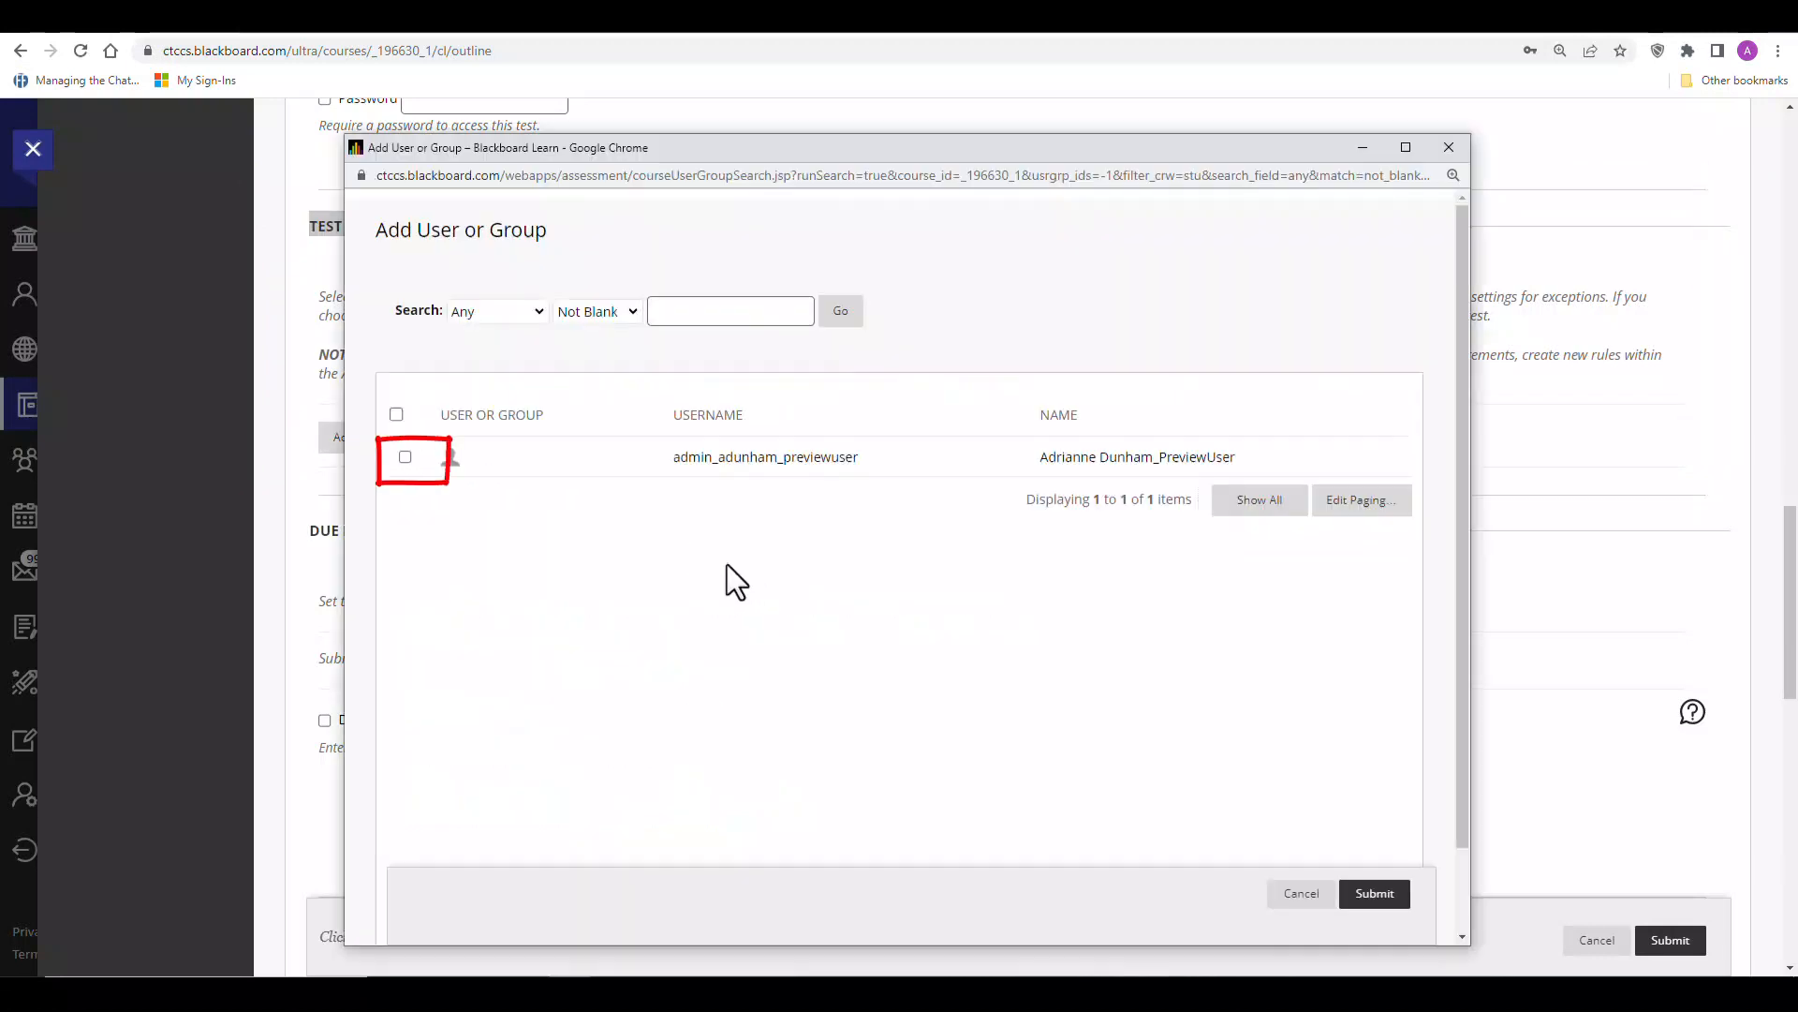
pyautogui.click(405, 457)
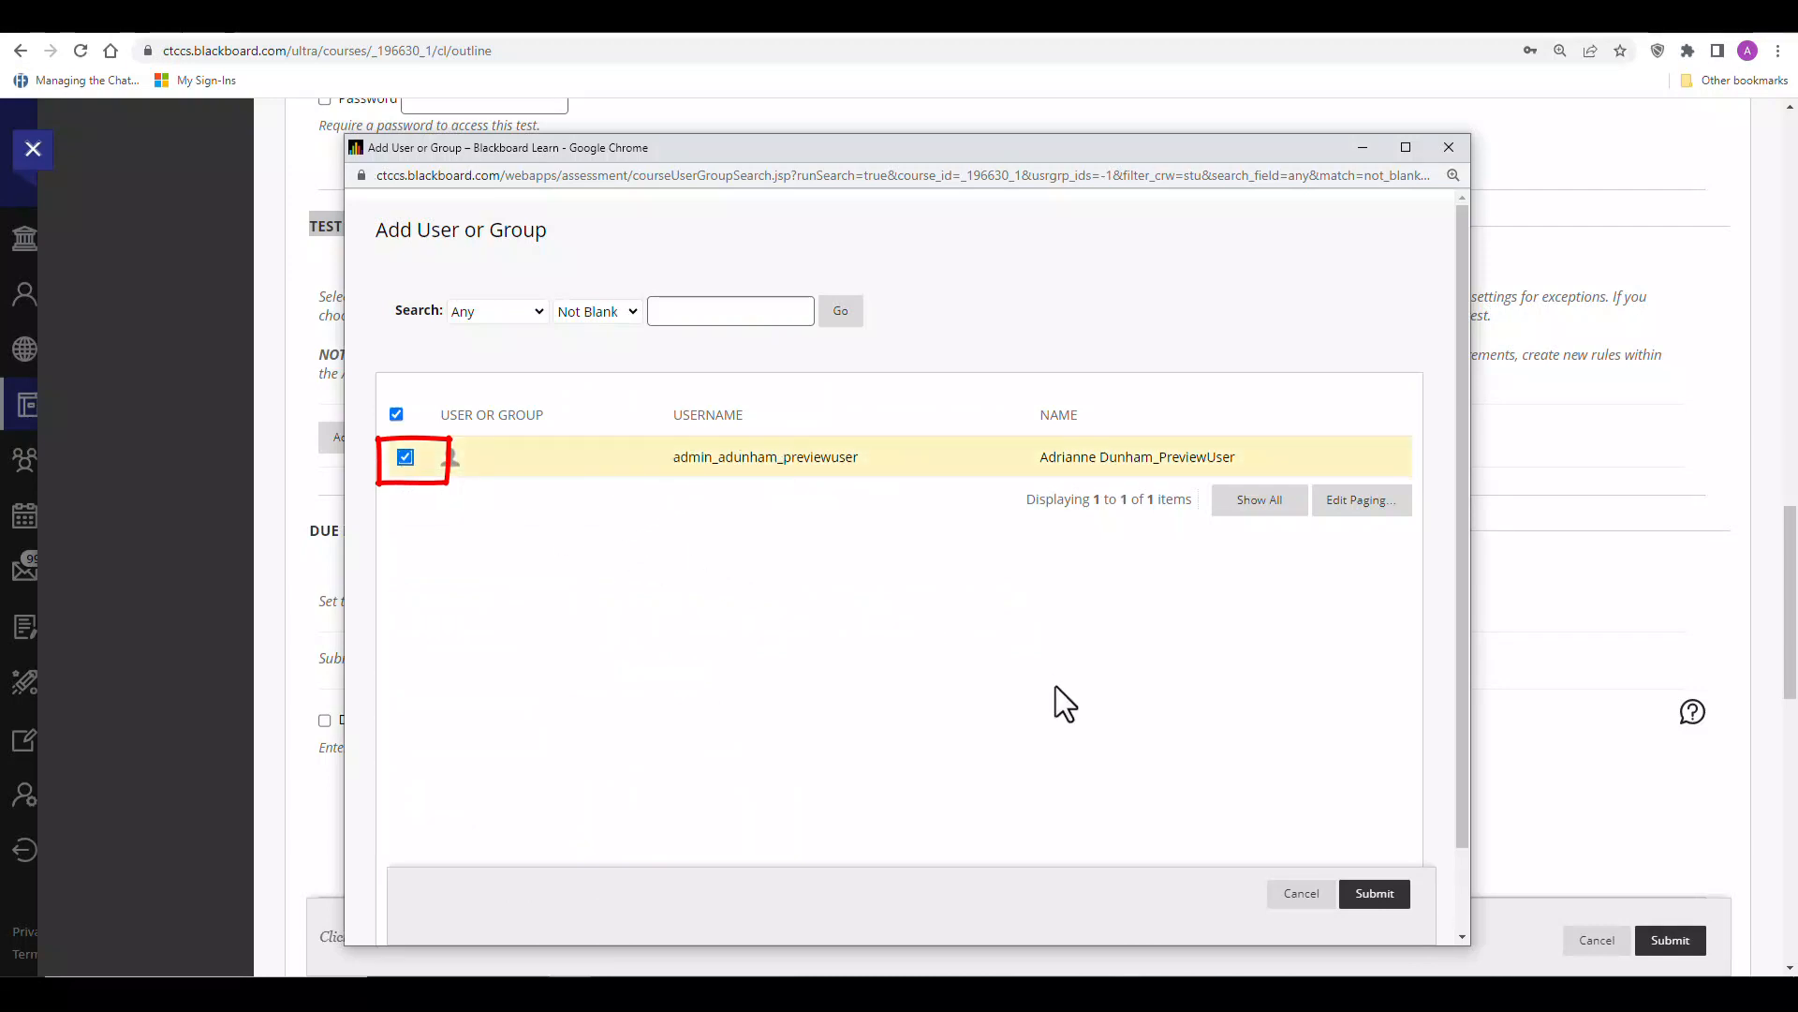
pyautogui.click(1387, 904)
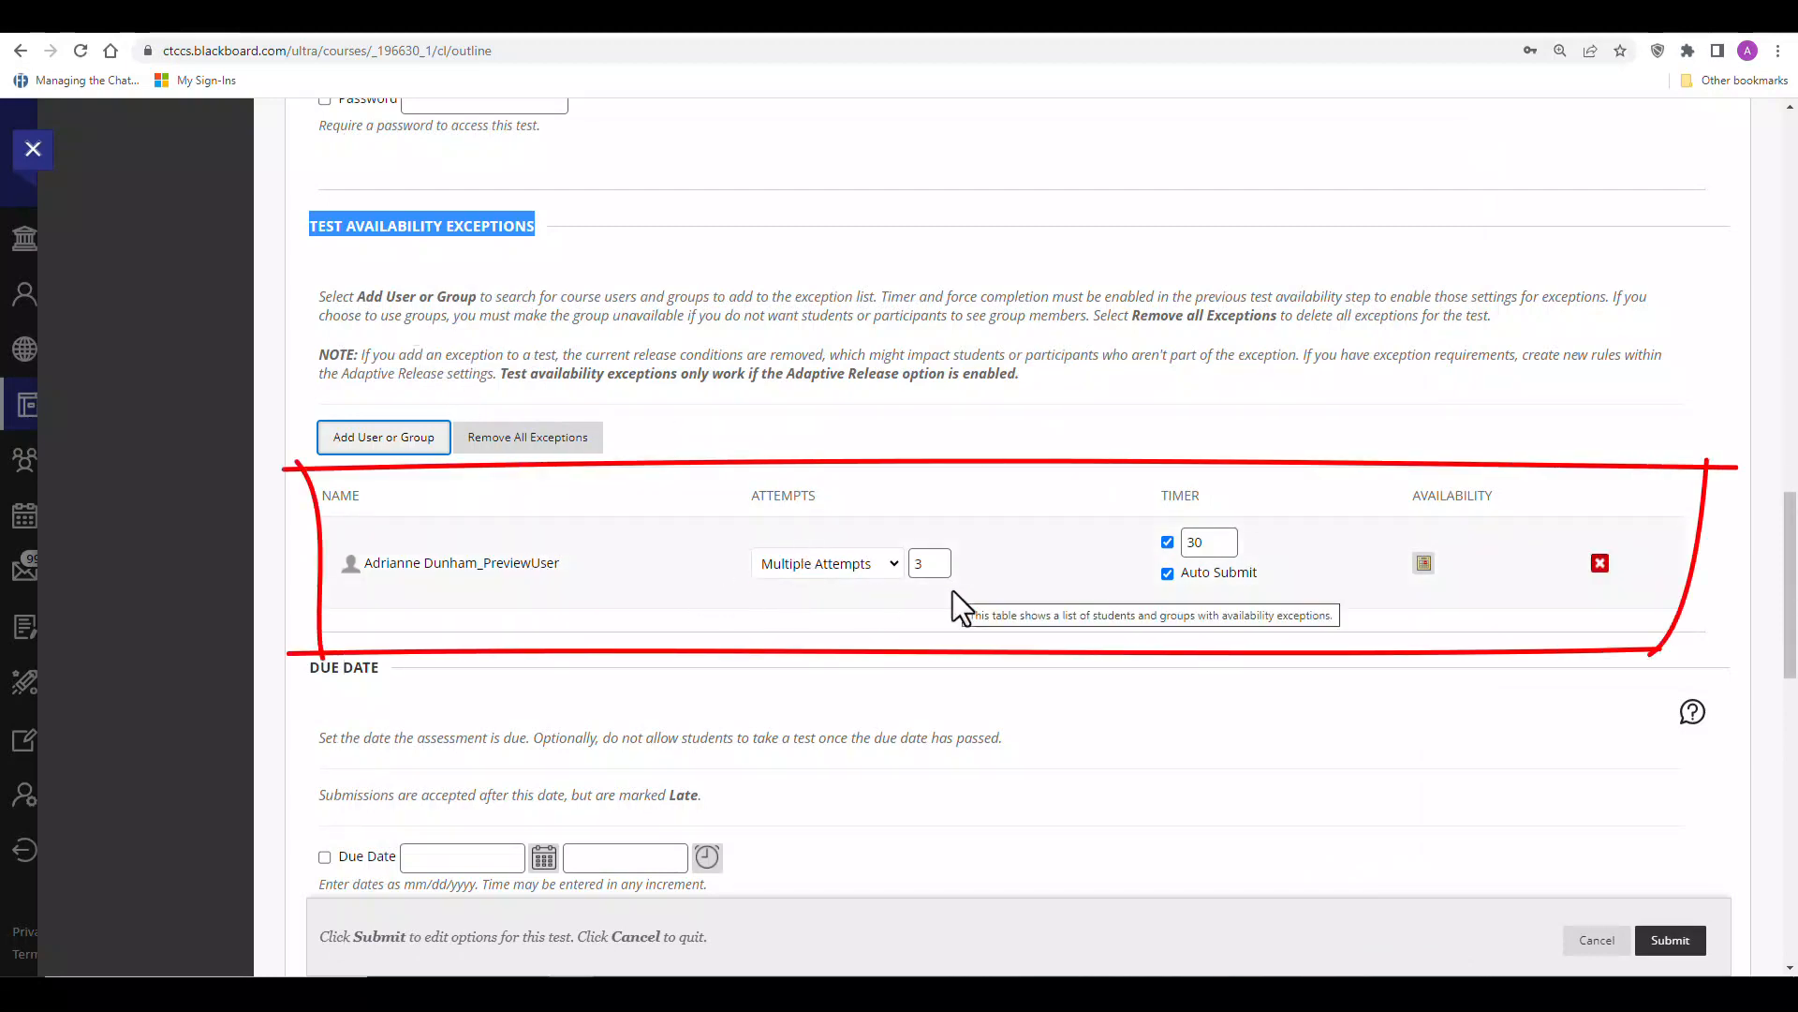
pyautogui.doubleClick(1215, 543)
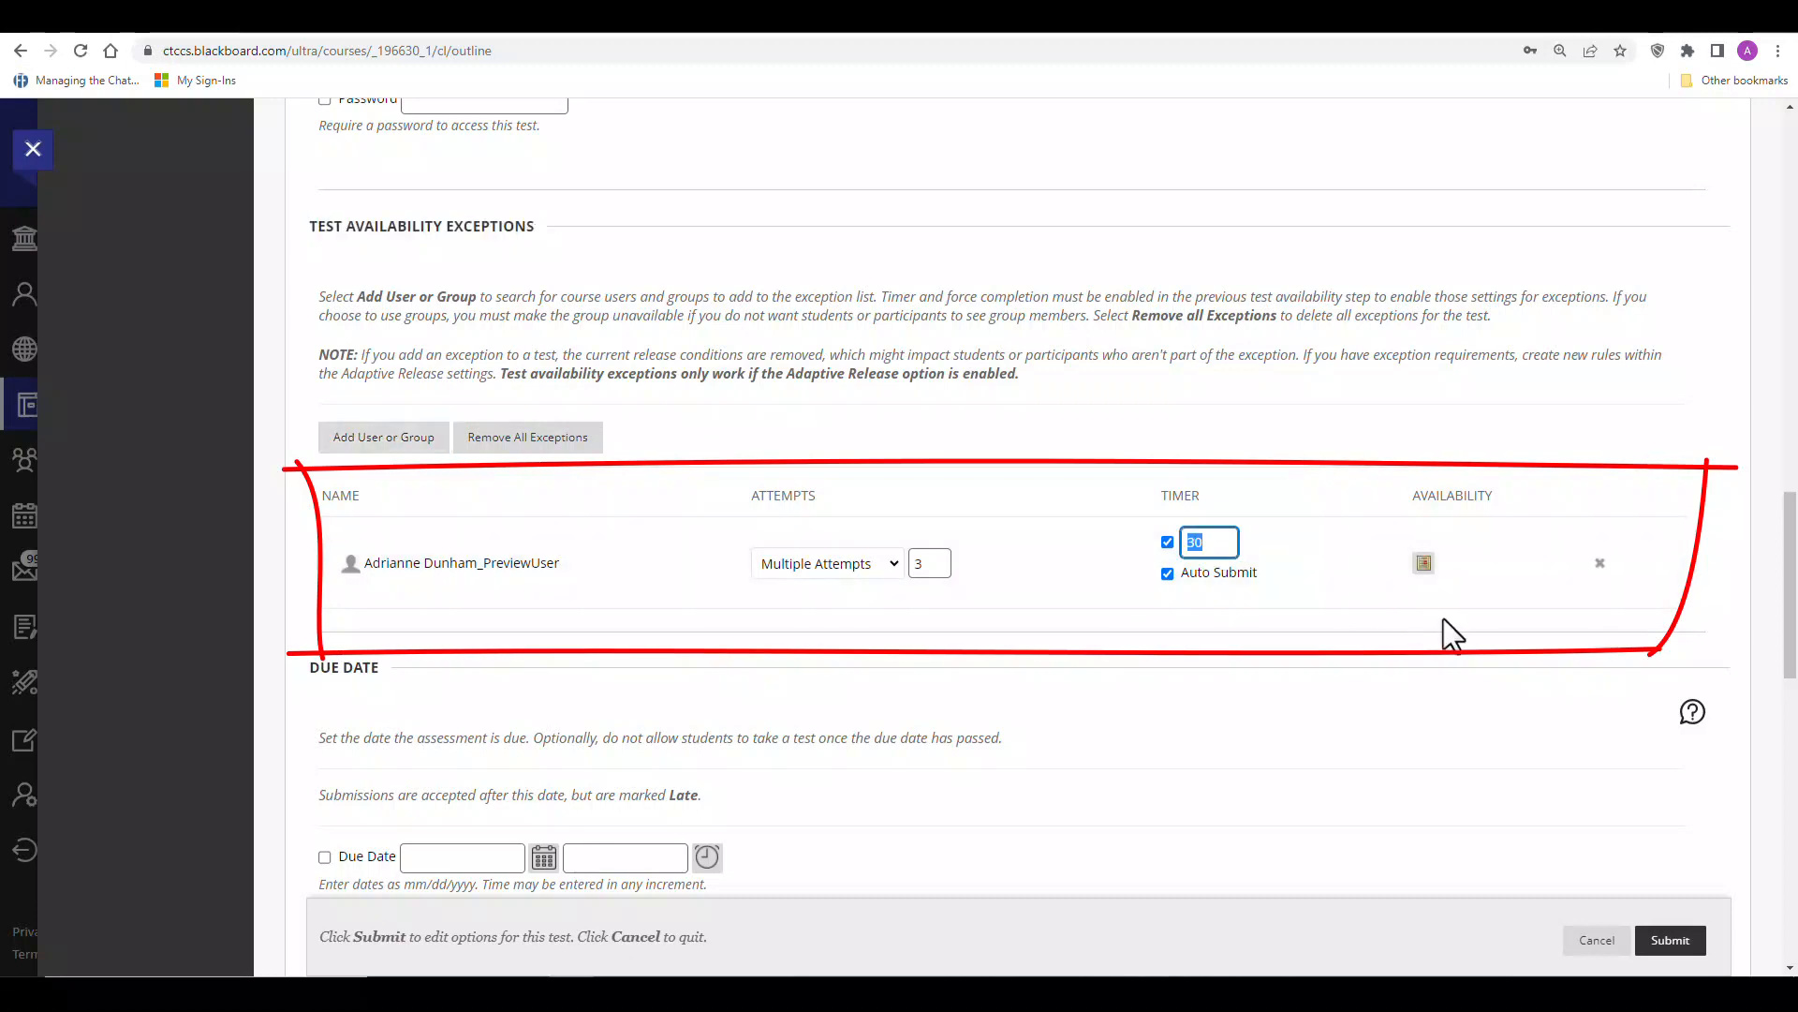
pyautogui.write('60')
# - Enable Randomize Questions in the test presentation and submit the edited test options
pyautogui.scroll(-12, 873, 723)
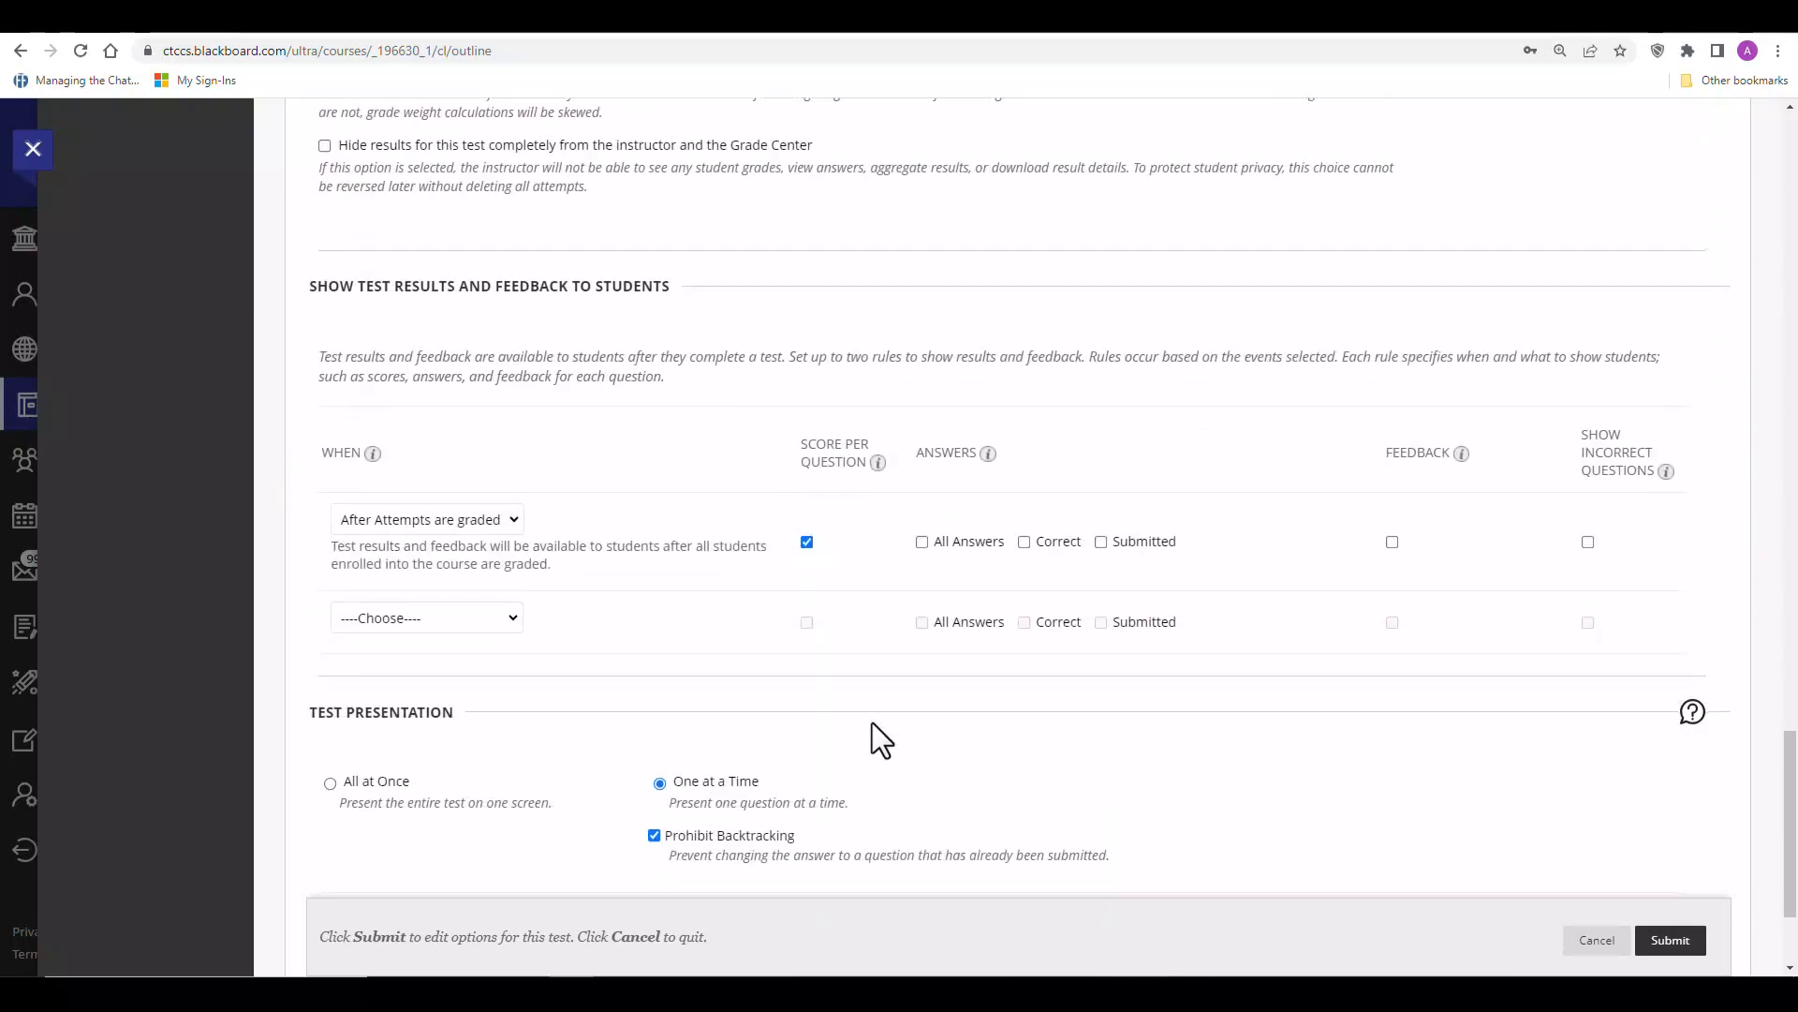
pyautogui.scroll(-2, 873, 723)
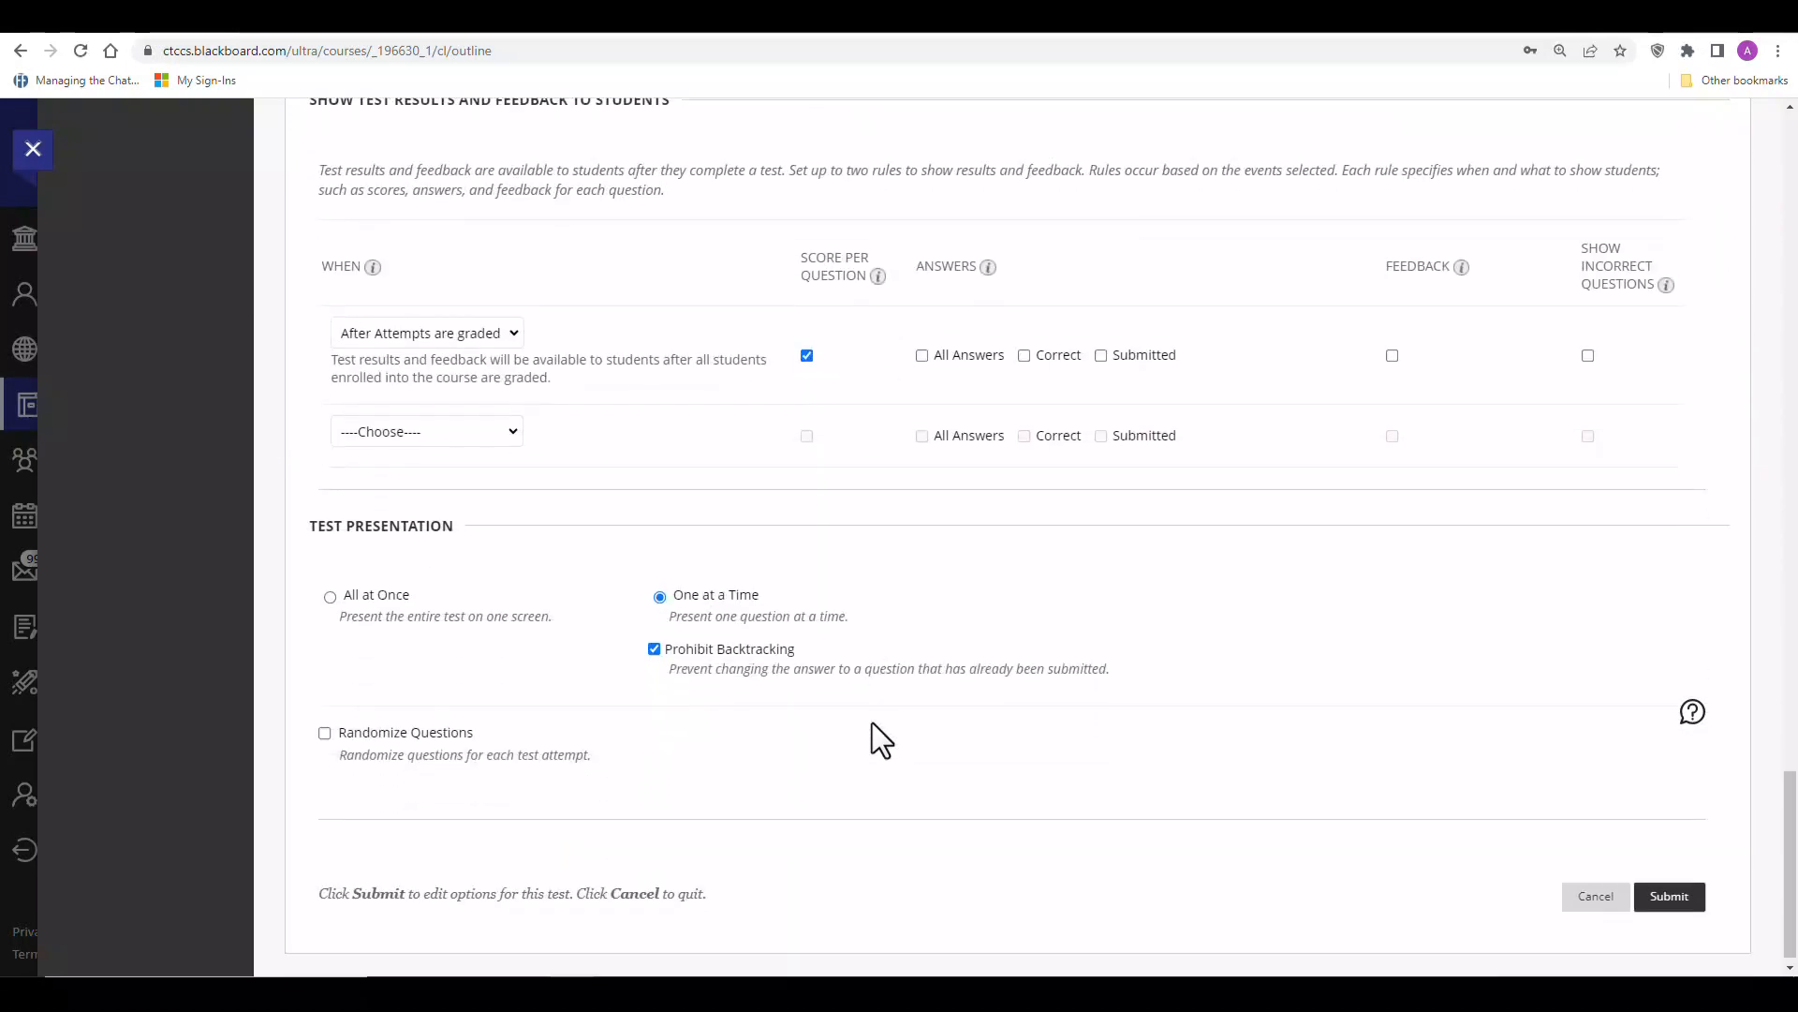
pyautogui.click(325, 722)
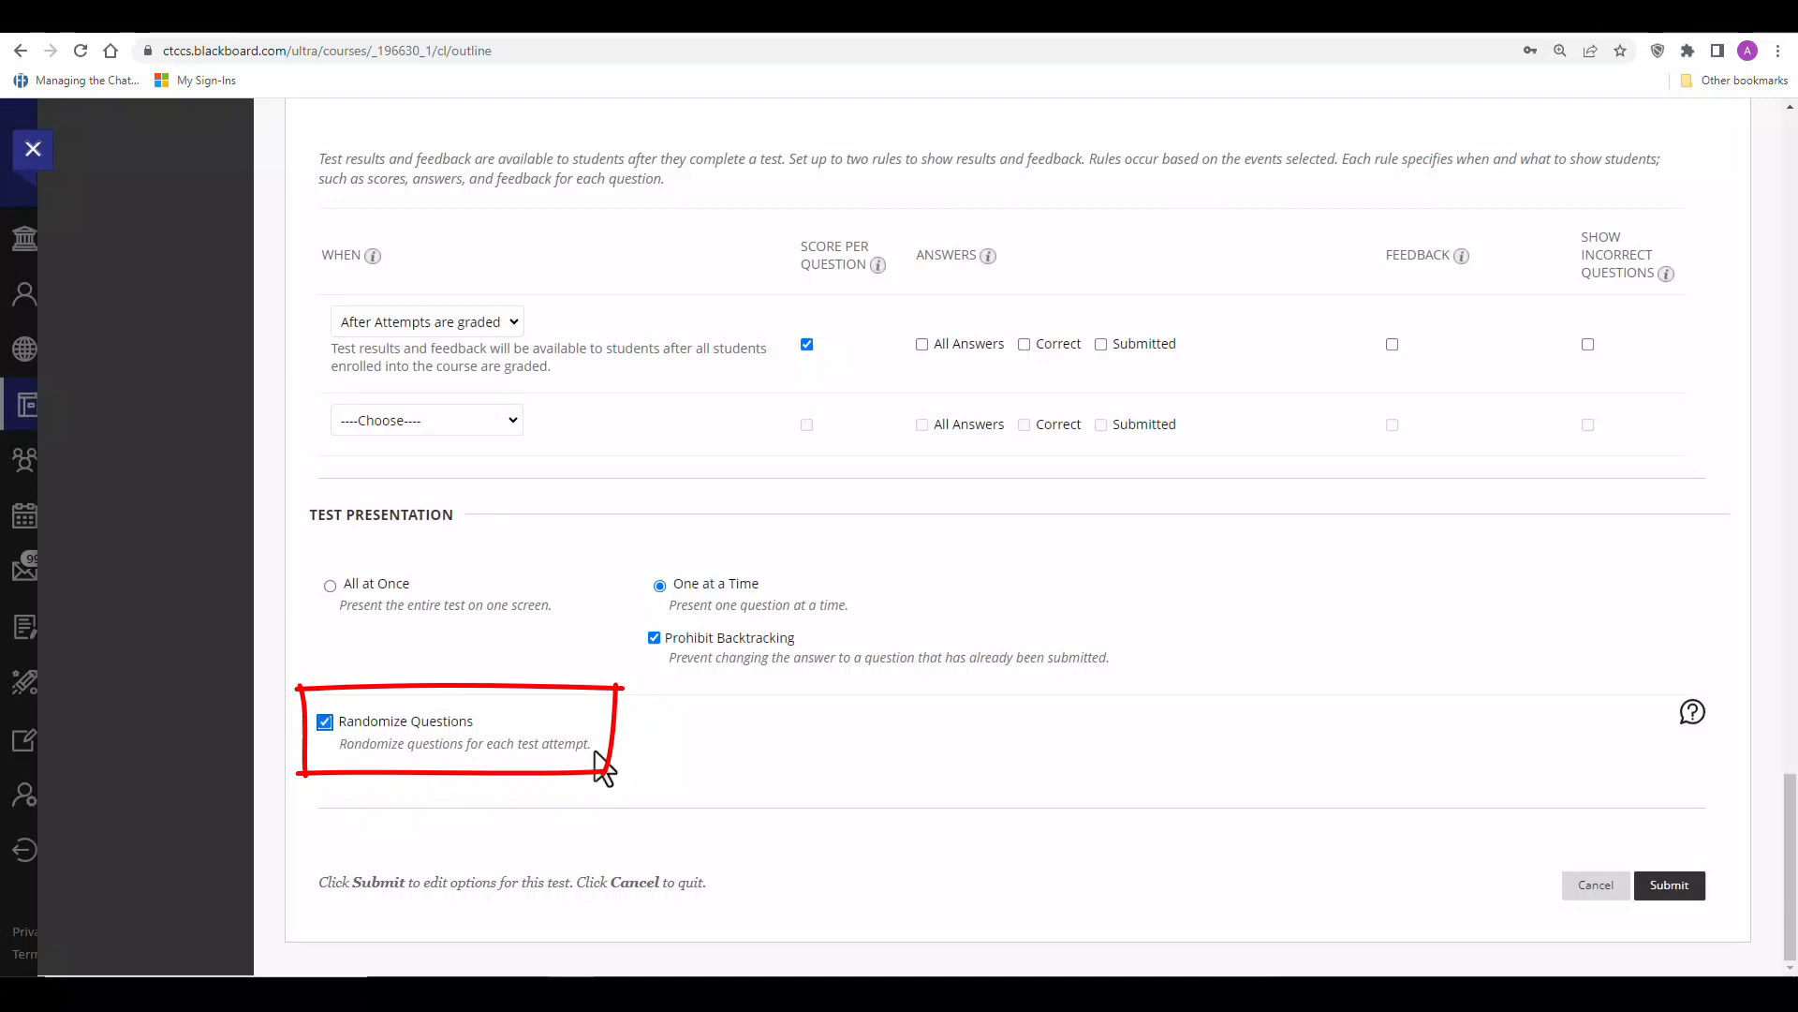
pyautogui.click(1674, 886)
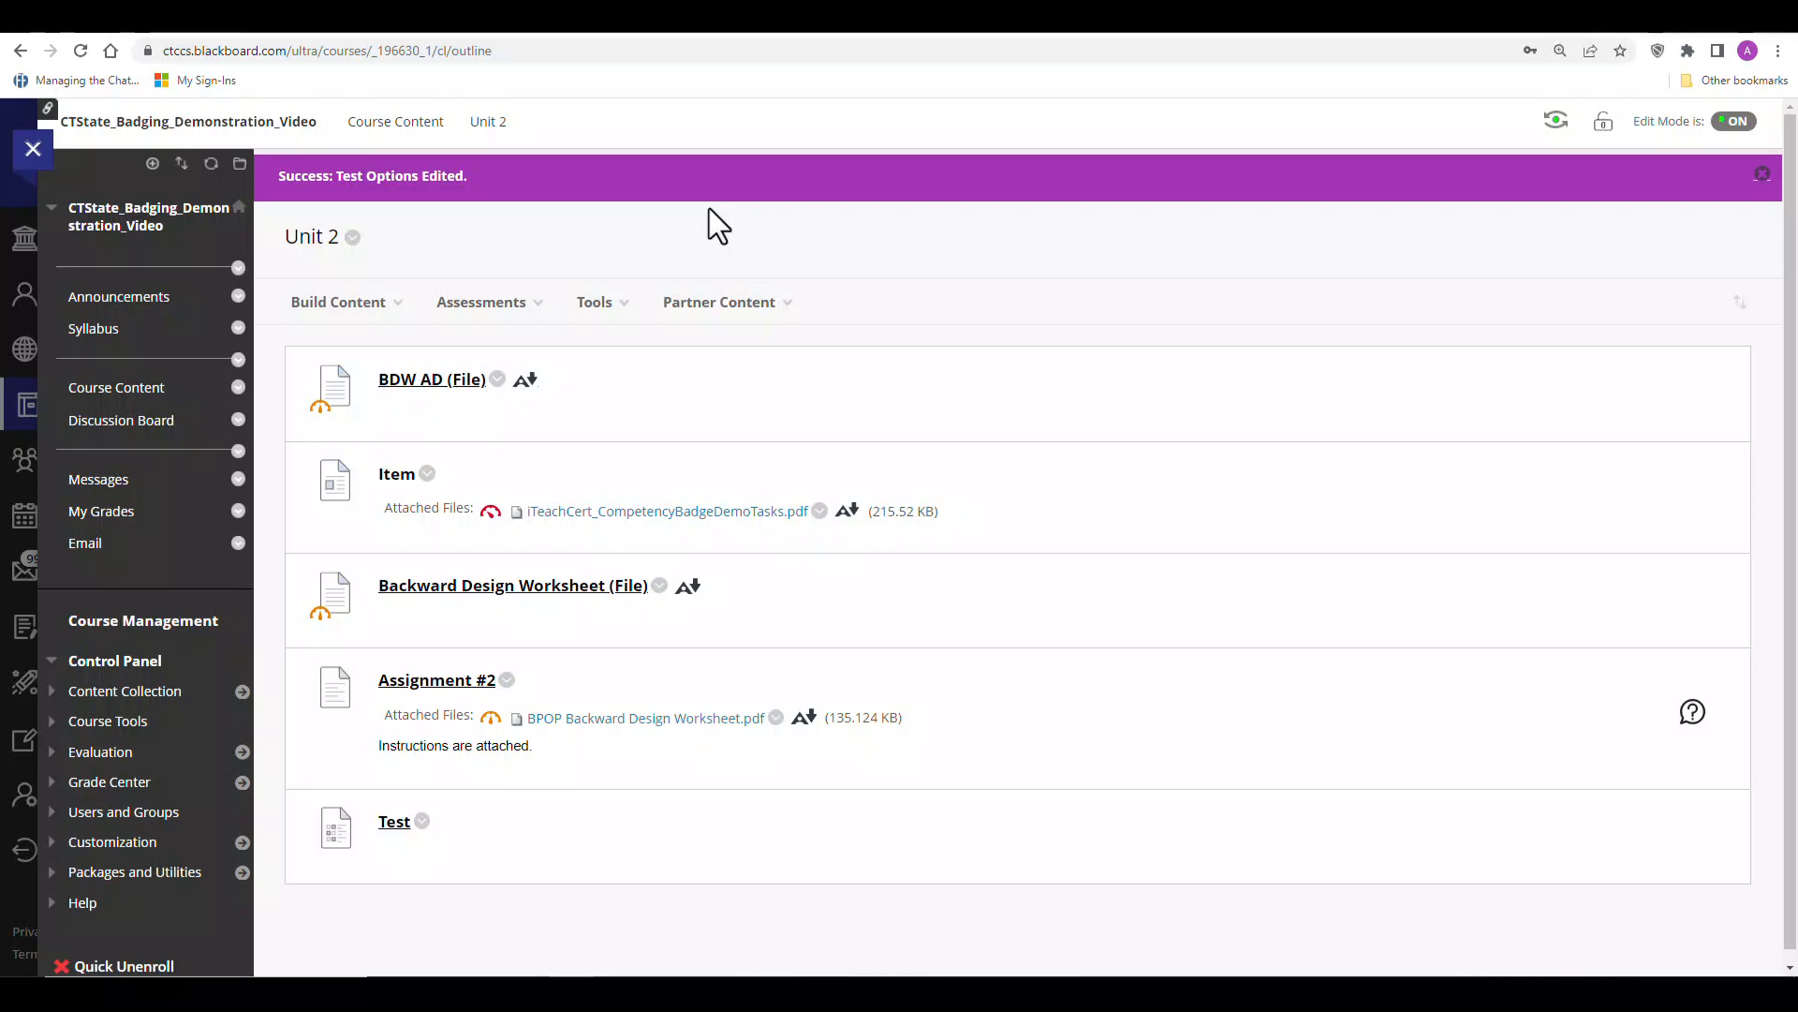
# - Enter Student Preview mode, open the Test in Unit 2, and read its timer and multiple-attempts instructions
pyautogui.click(1556, 145)
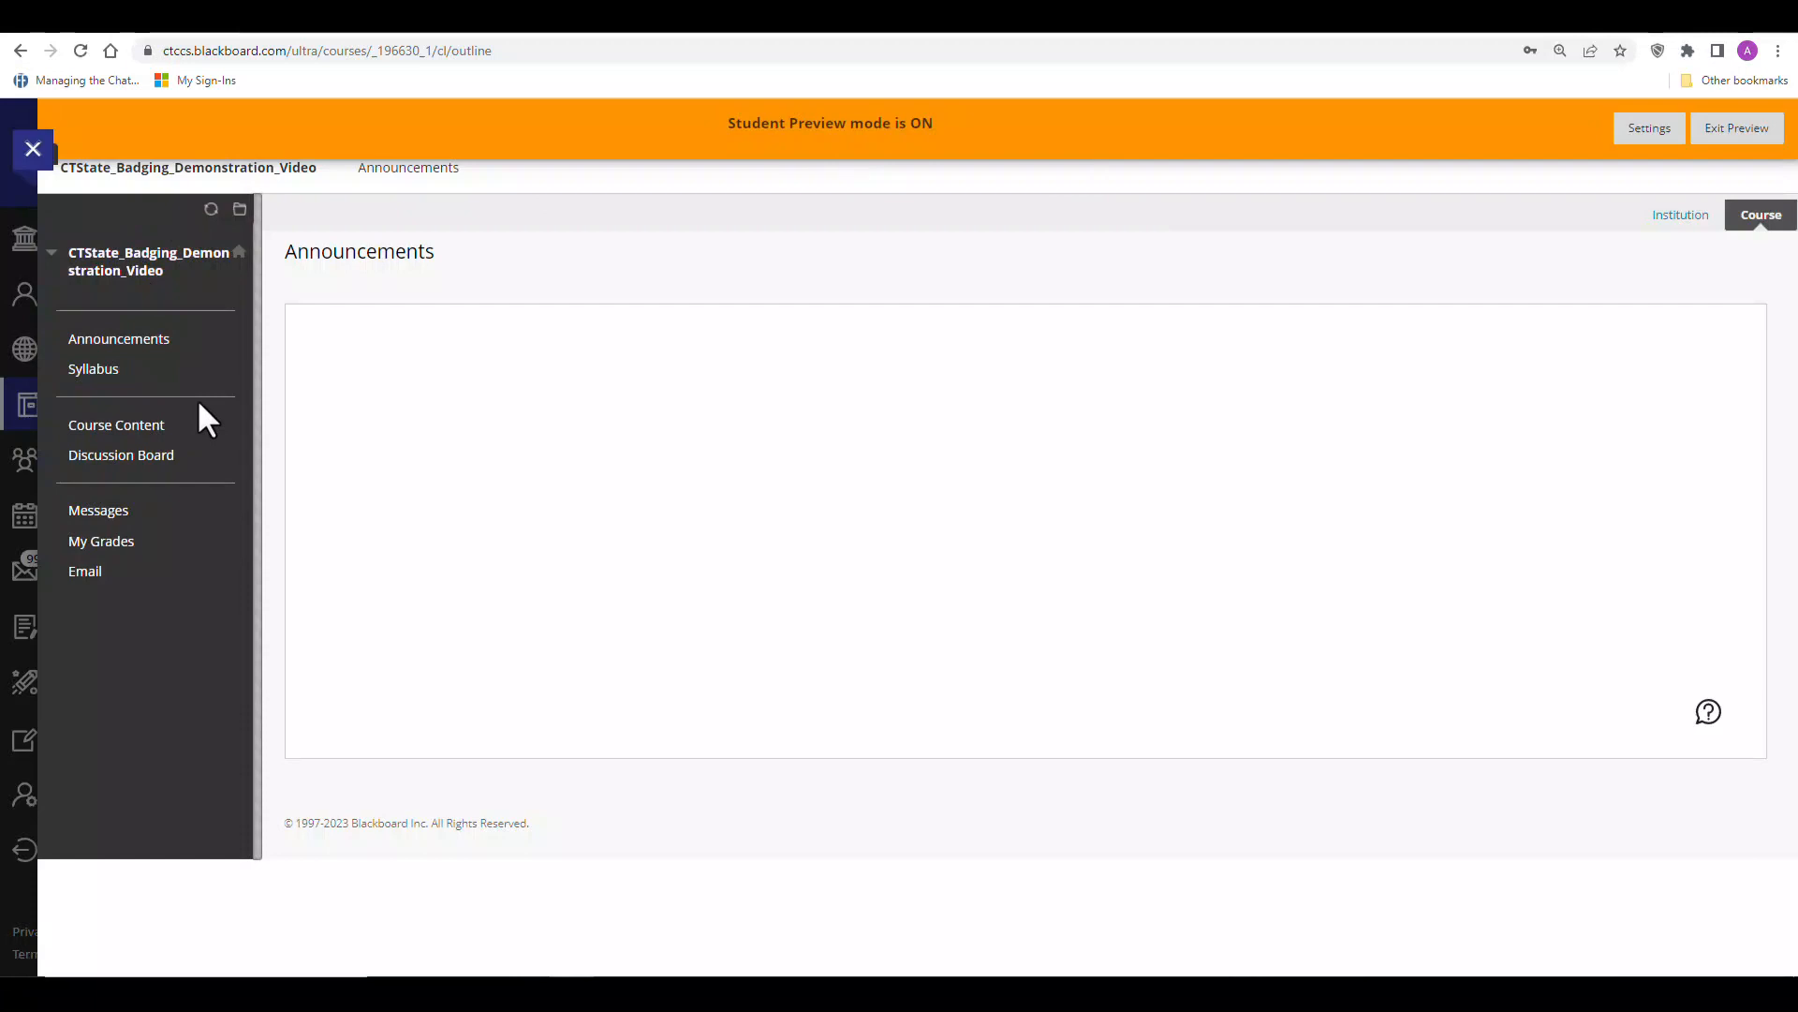
pyautogui.click(108, 429)
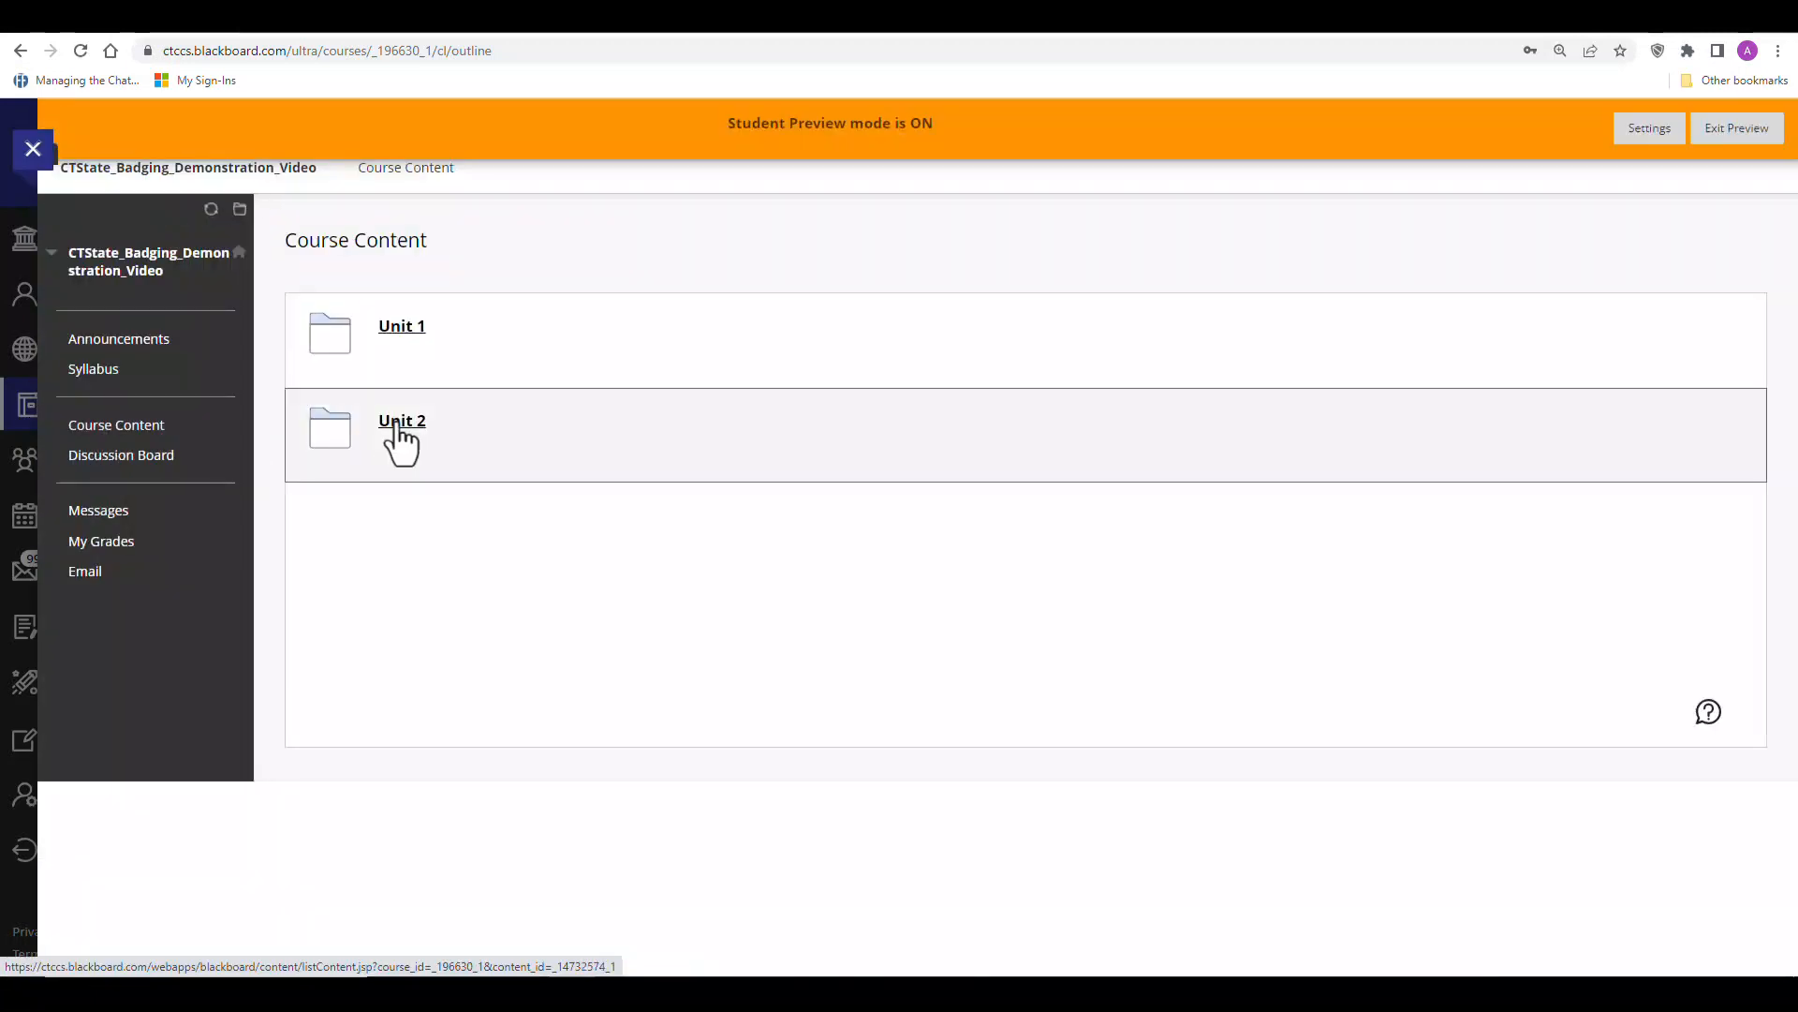
pyautogui.click(398, 423)
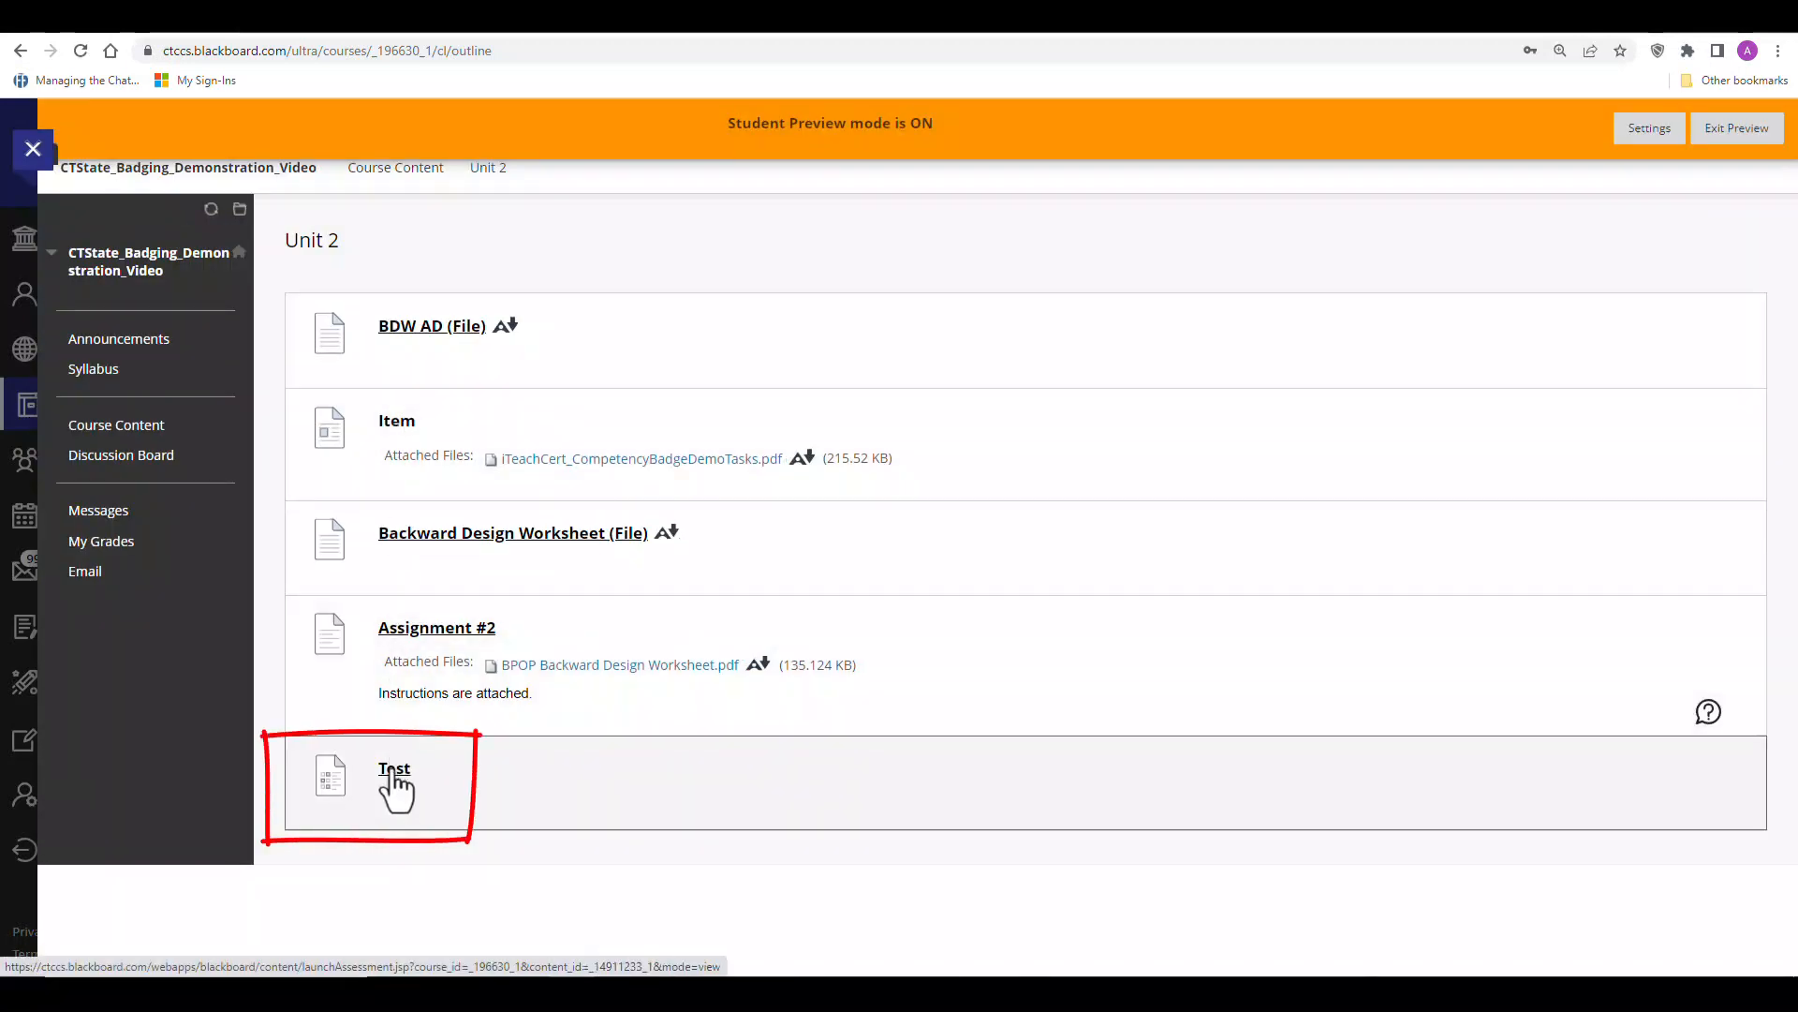
pyautogui.click(389, 773)
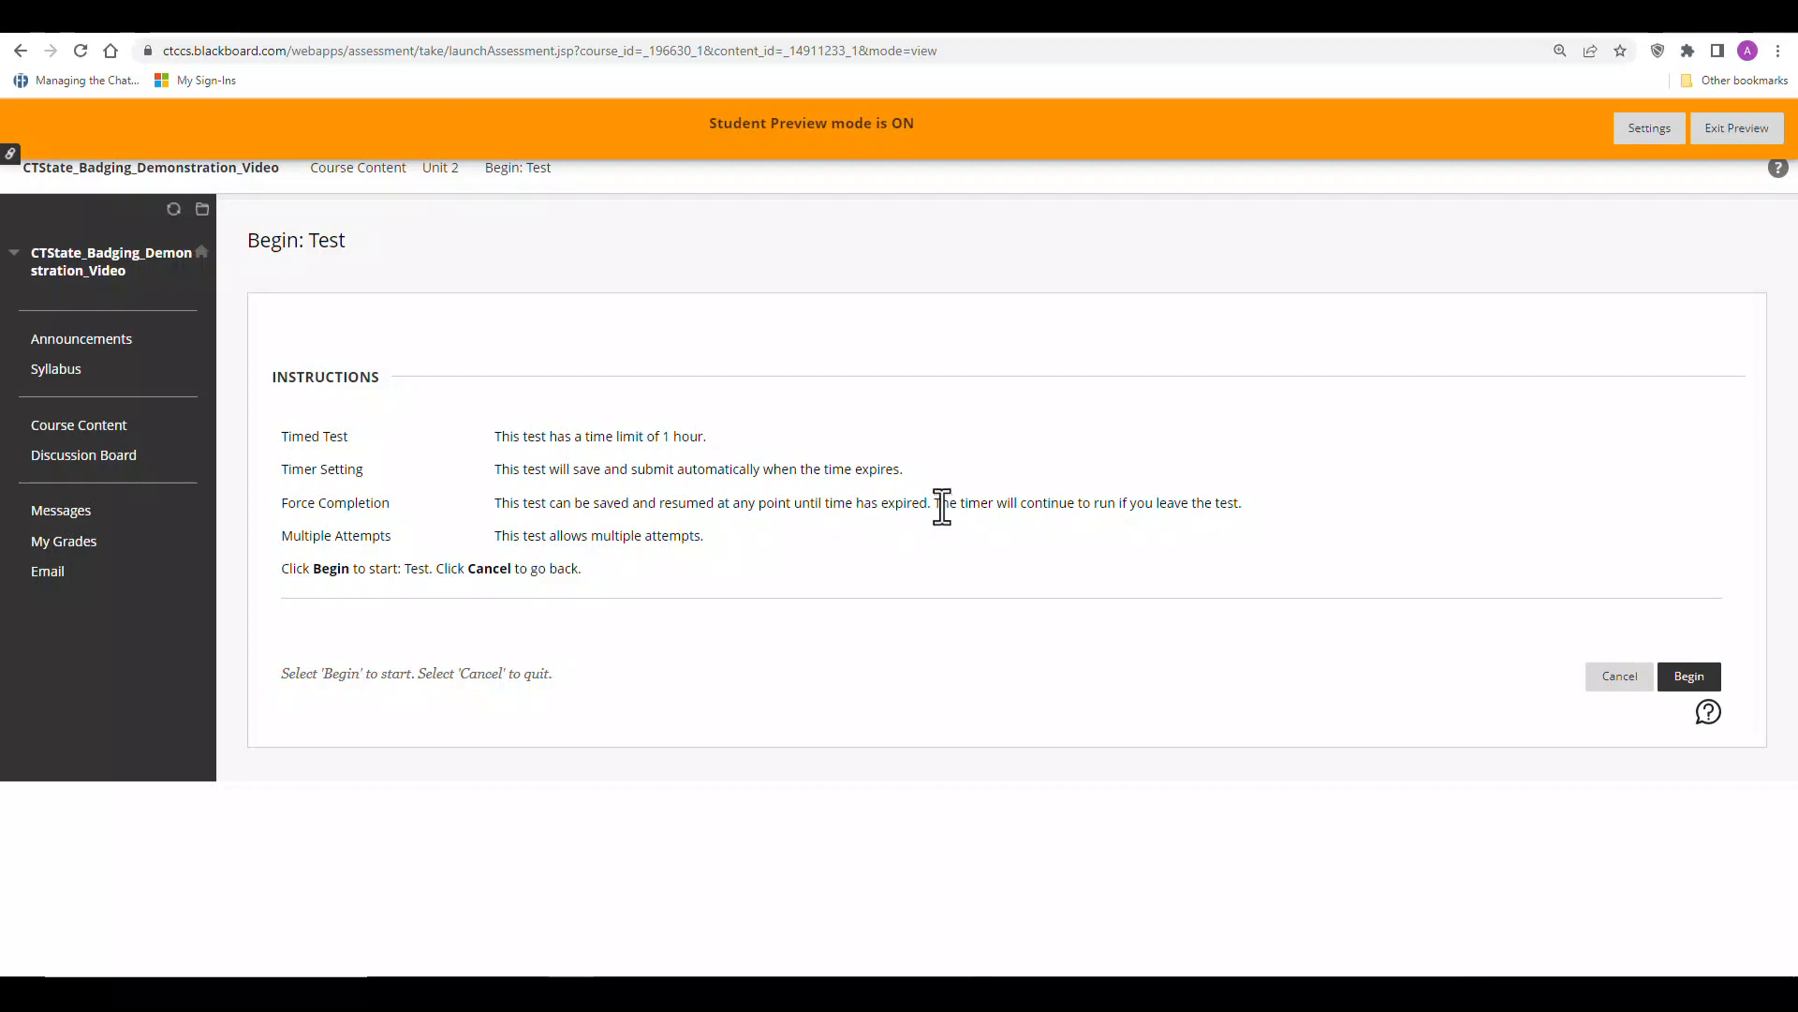
pyautogui.moveTo(939, 506); pyautogui.dragTo(1238, 505)
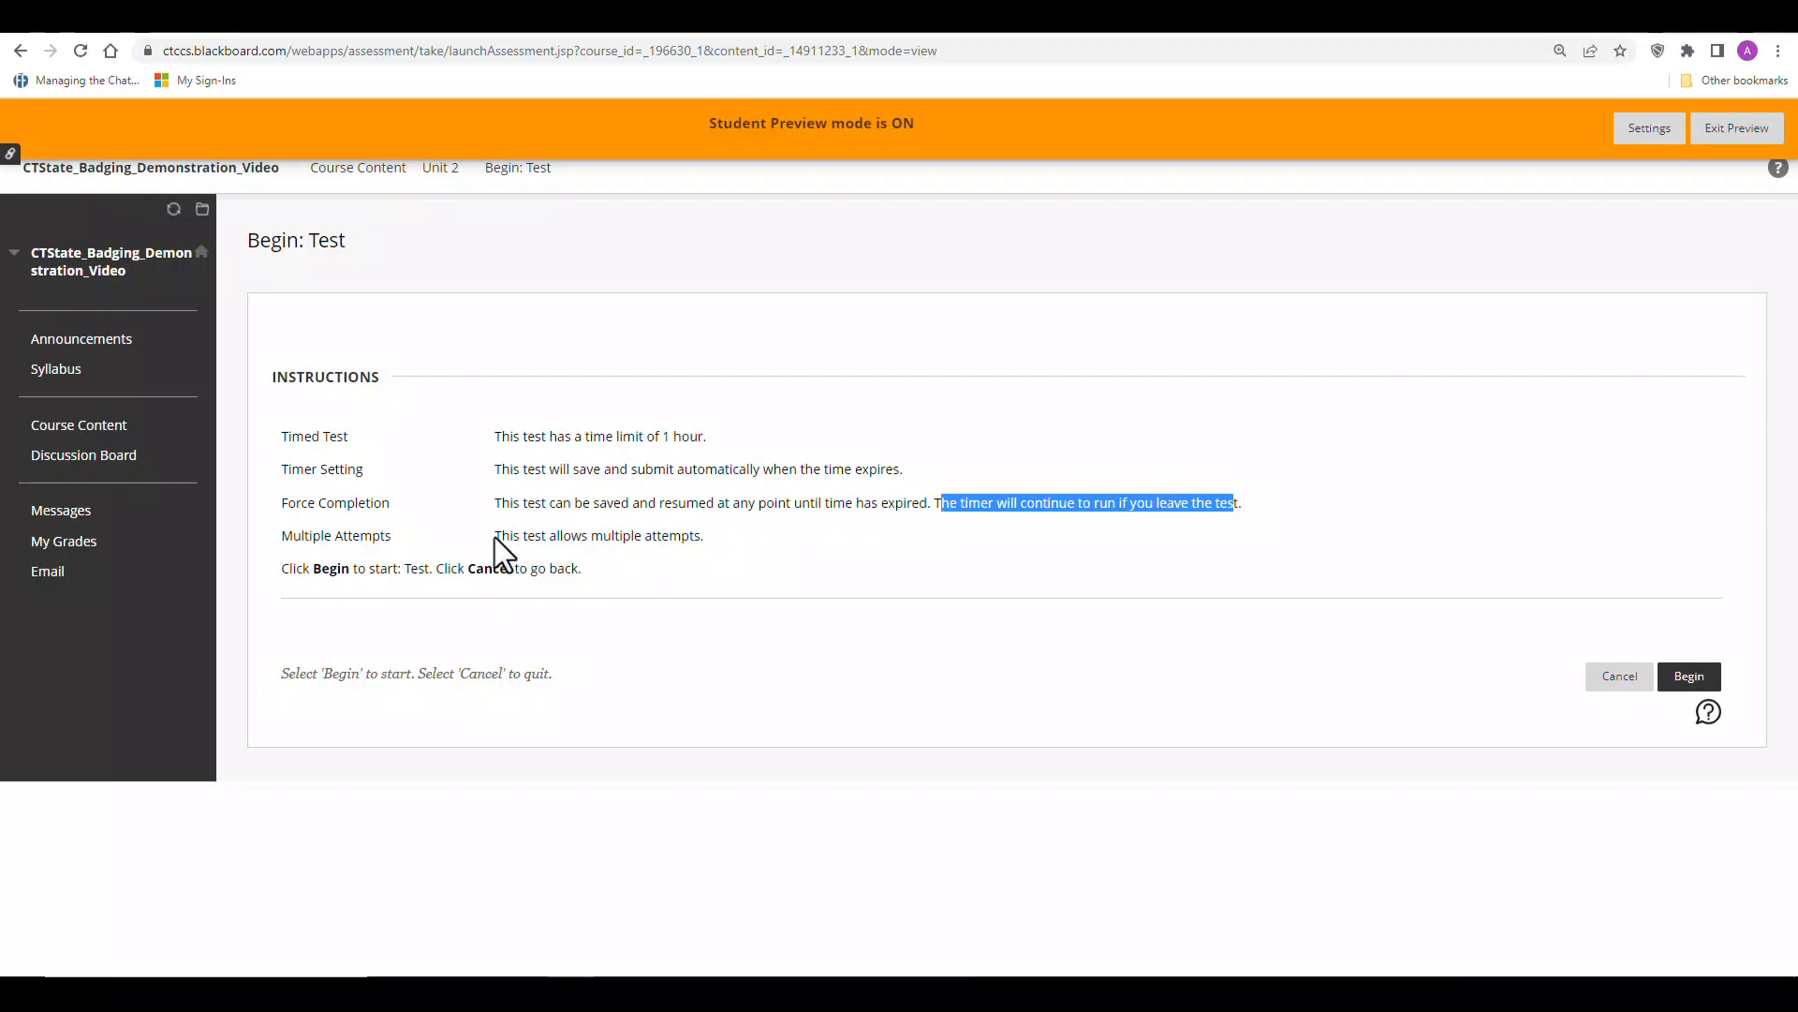
pyautogui.moveTo(497, 537); pyautogui.dragTo(700, 539)
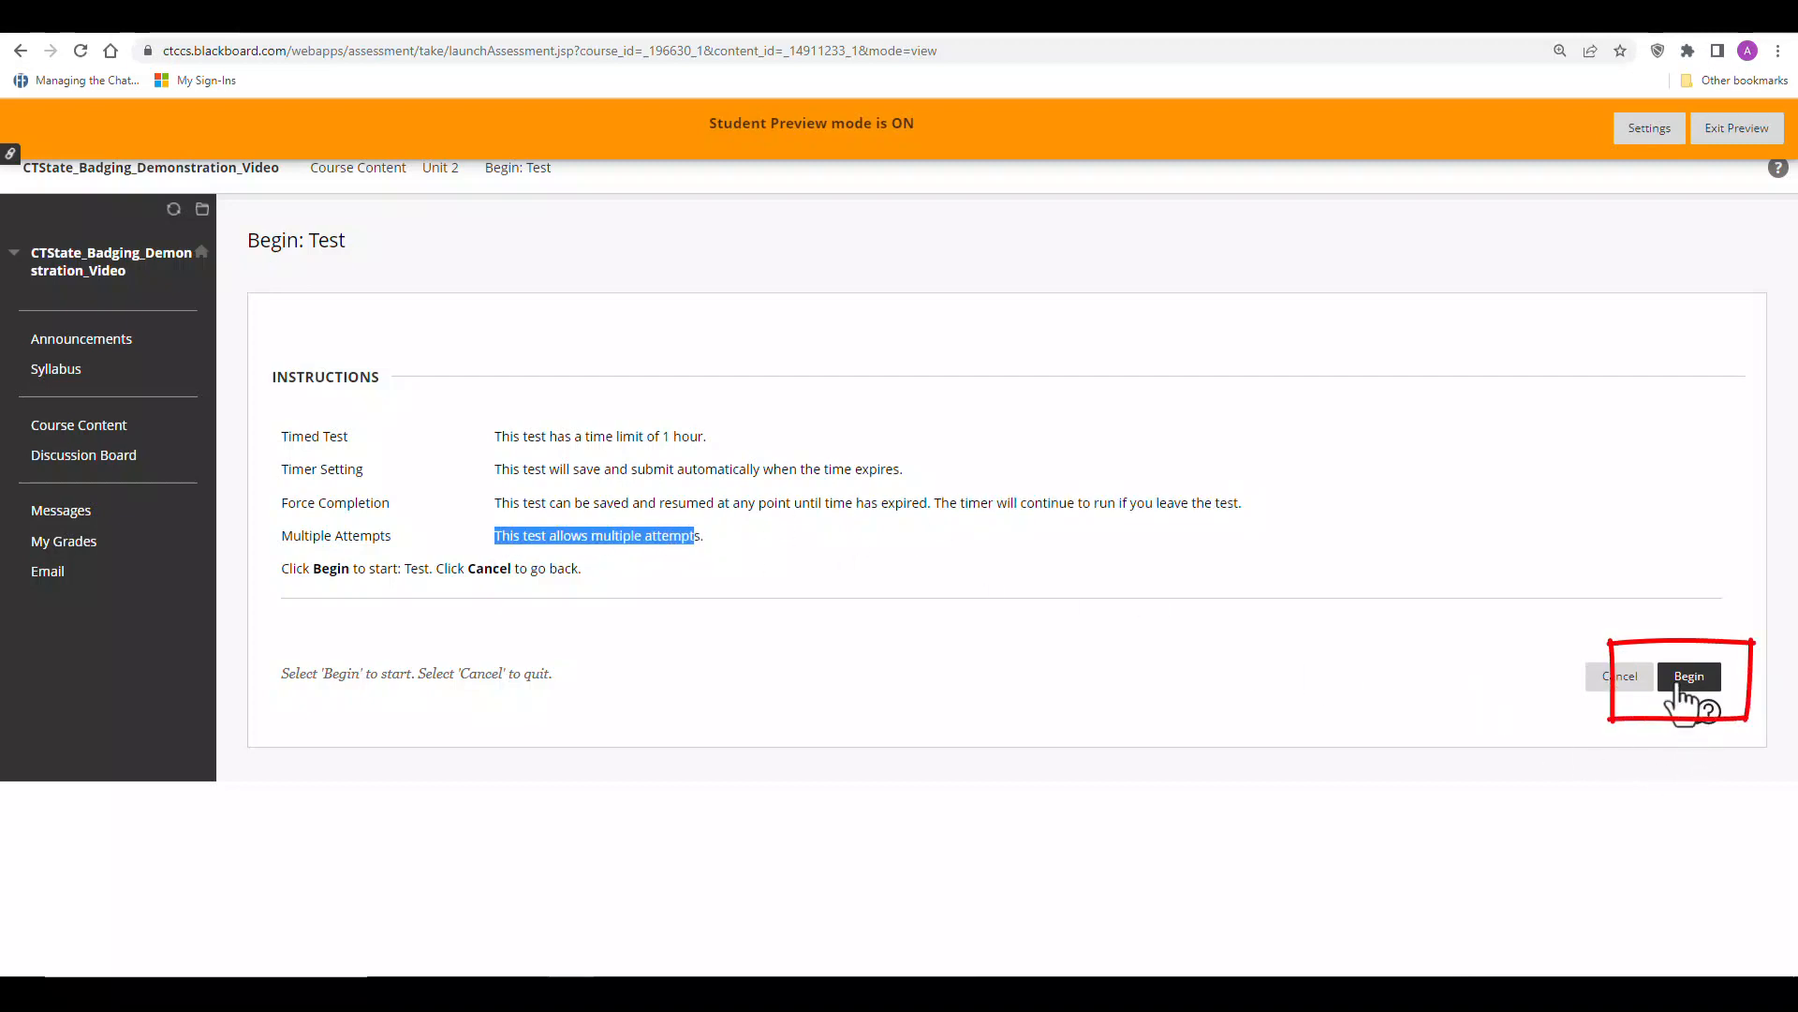
# - Begin the test, answer question 1 with "Hopefully not much!", and continue to question 2
pyautogui.click(1679, 690)
pyautogui.scroll(-2, 947, 695)
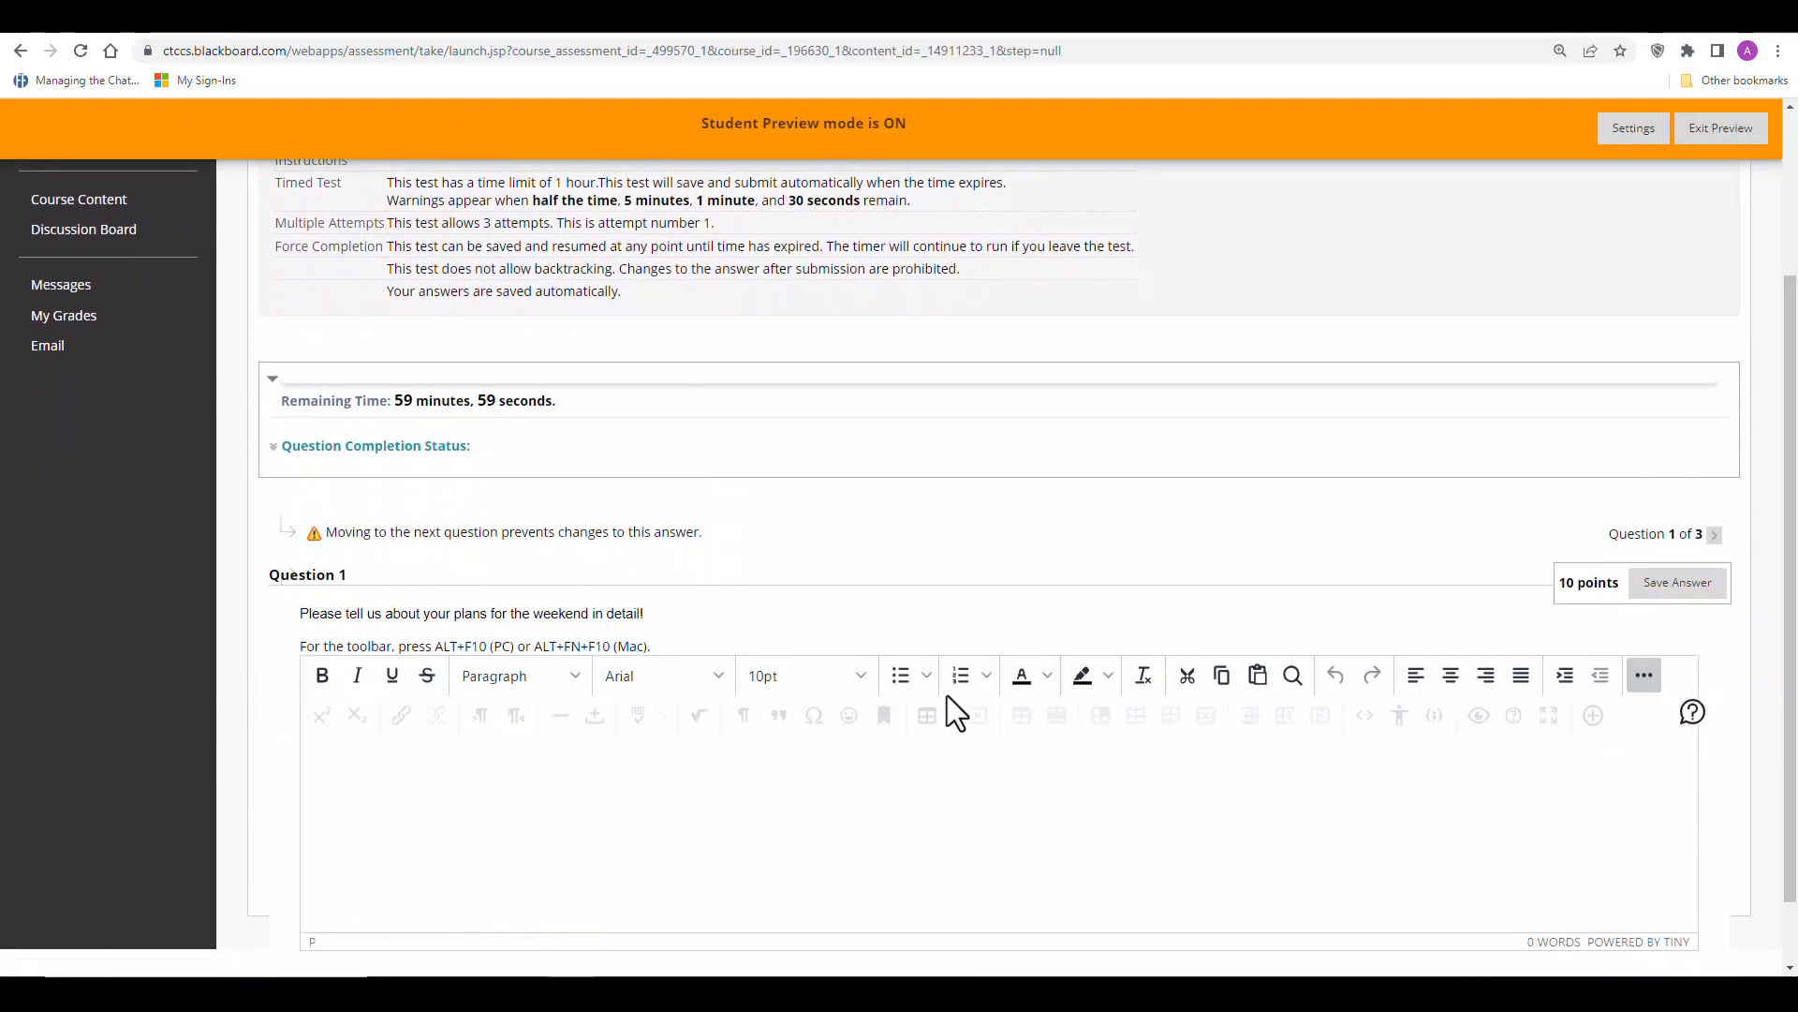
pyautogui.scroll(-1, 947, 695)
pyautogui.click(841, 707)
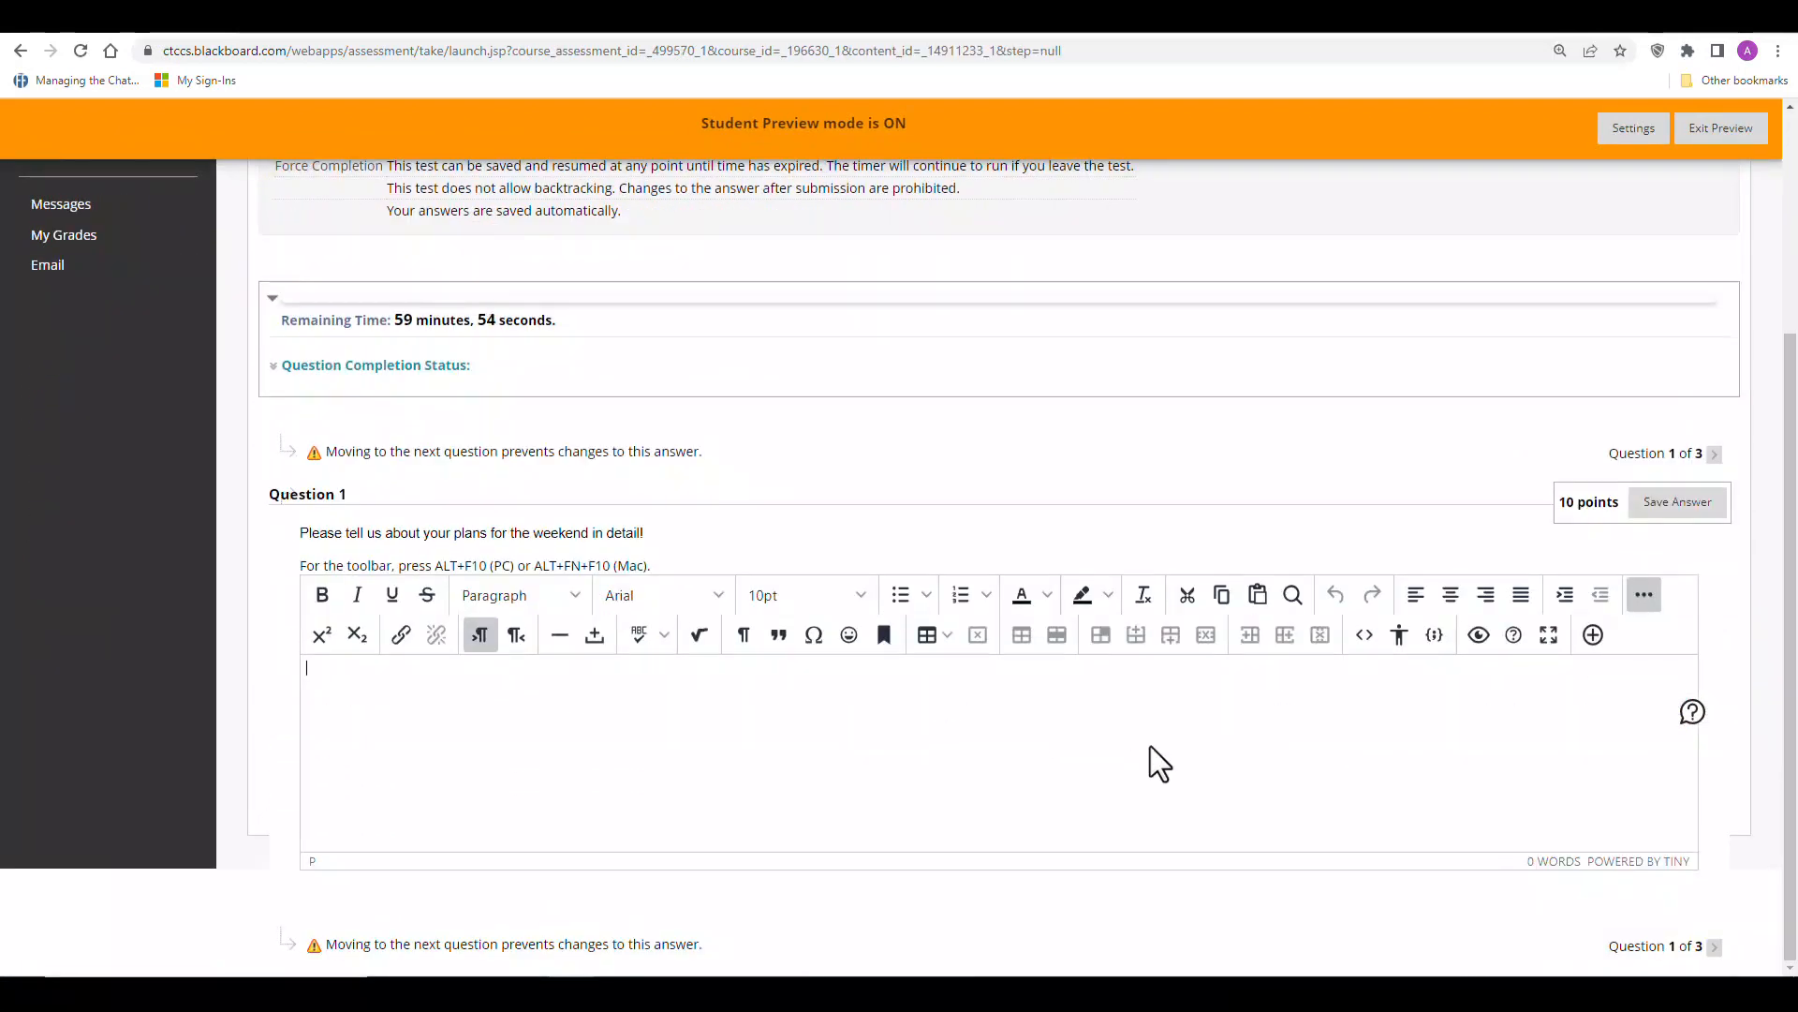
pyautogui.write('Hopefully not much!')
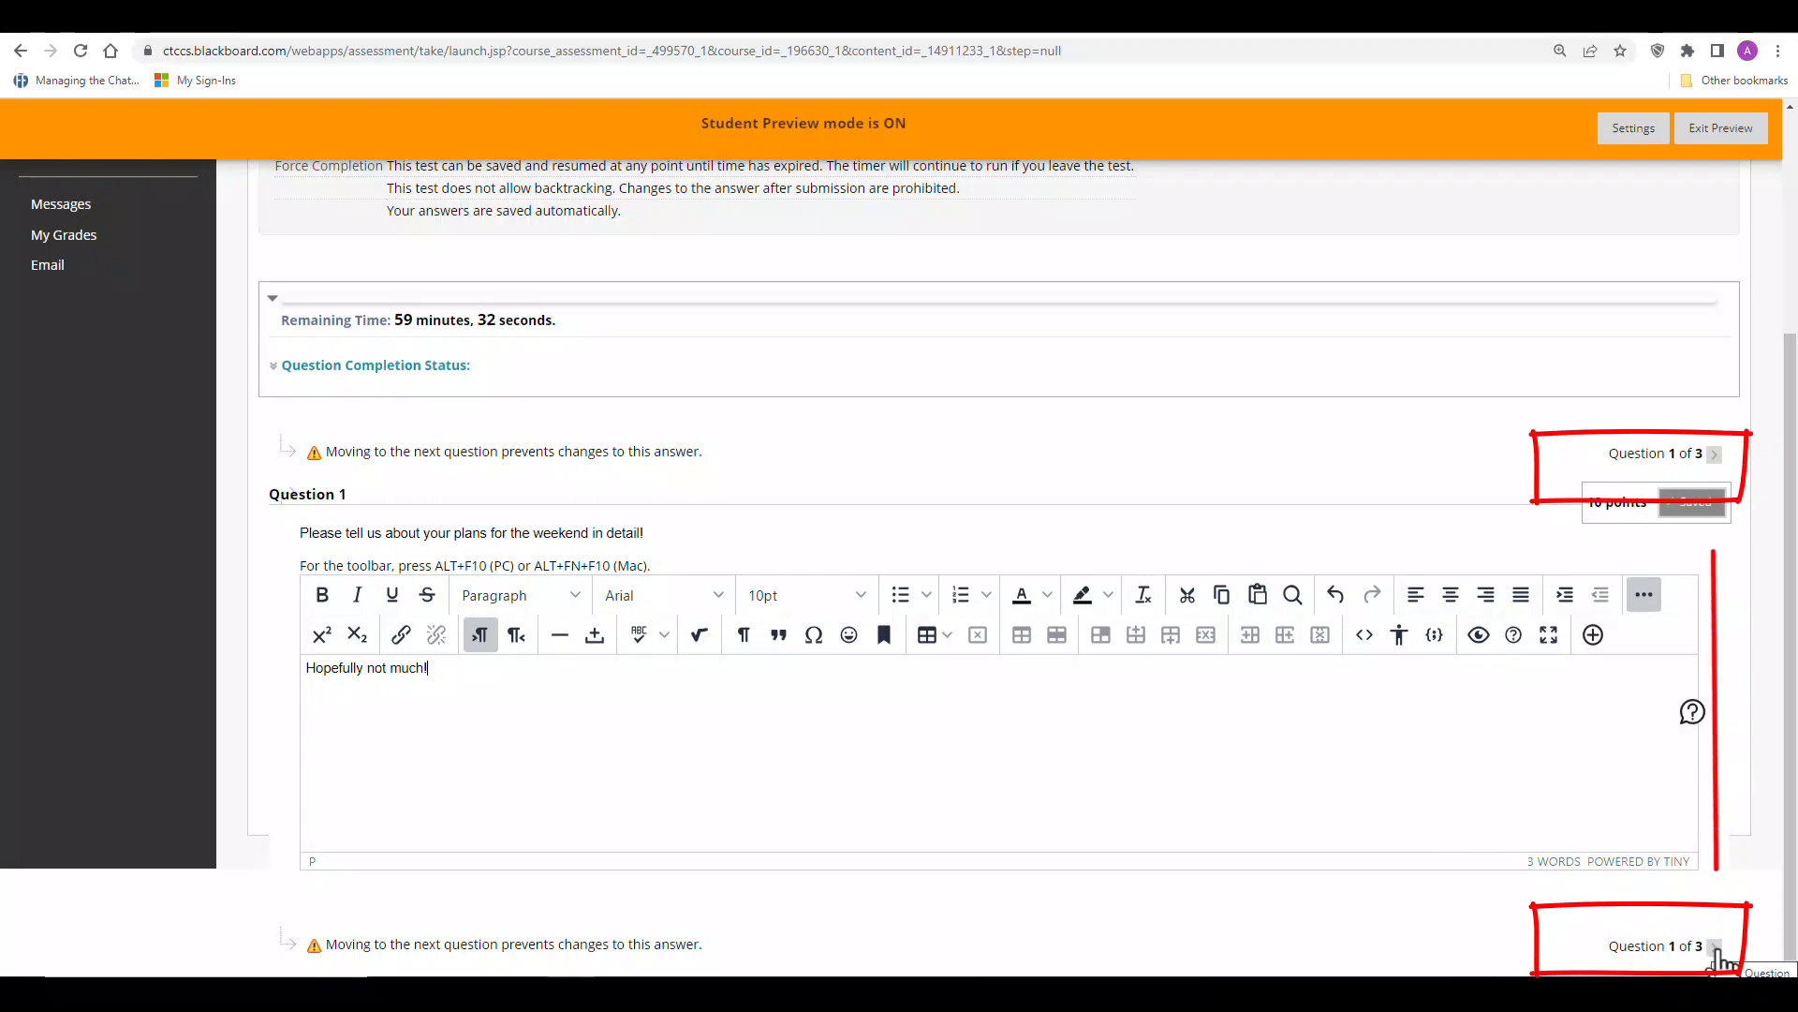
pyautogui.click(1714, 457)
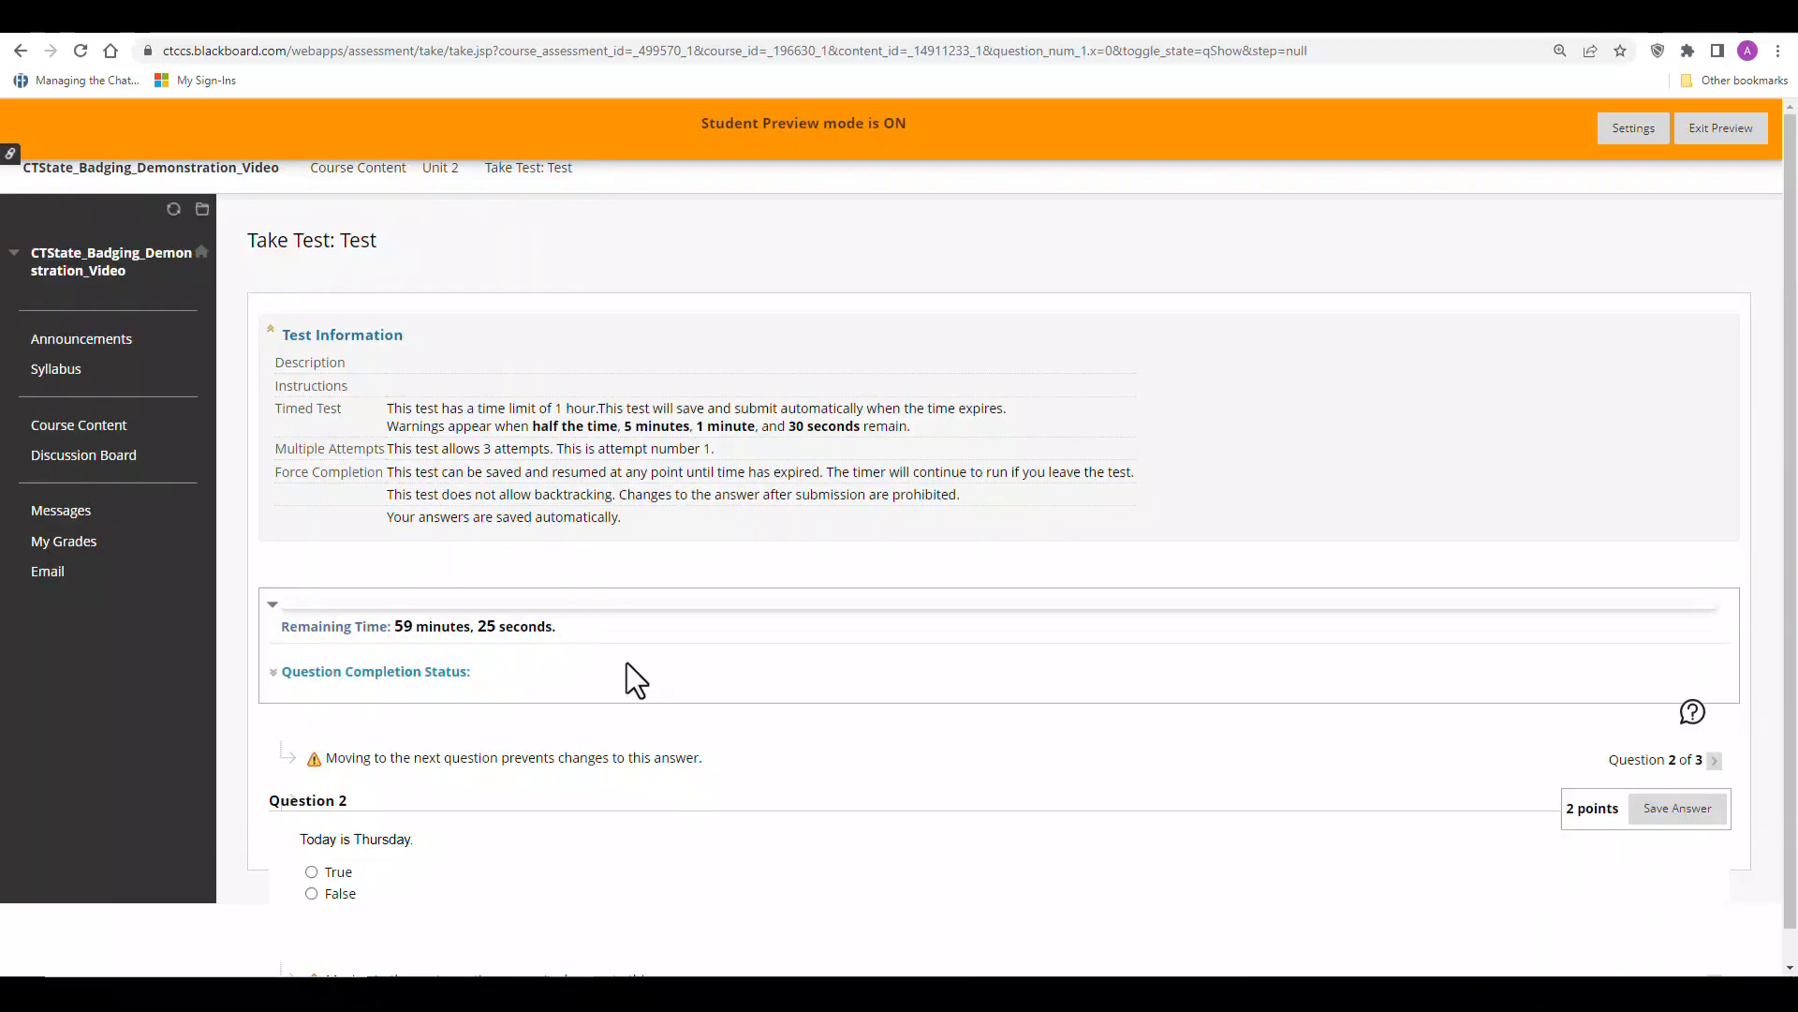
# - Answer question 2, "Today is Thursday", with False and continue to question 3
pyautogui.scroll(-1, 600, 711)
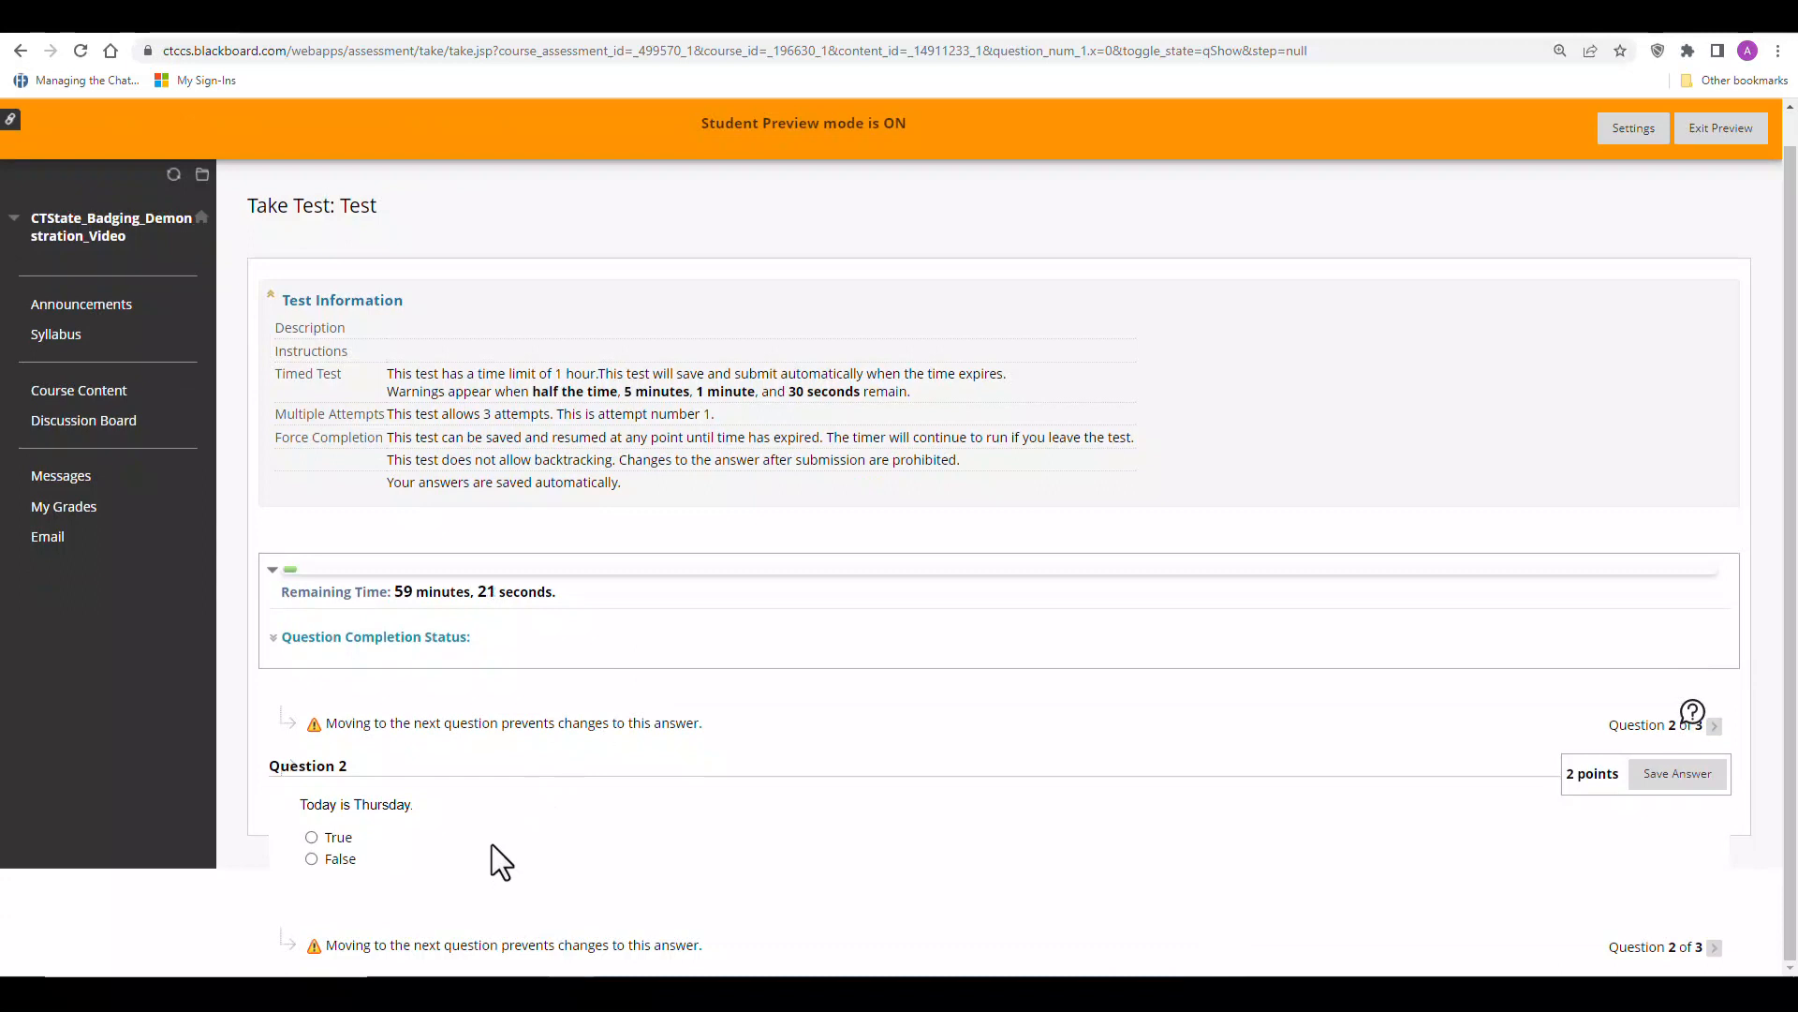
pyautogui.click(311, 858)
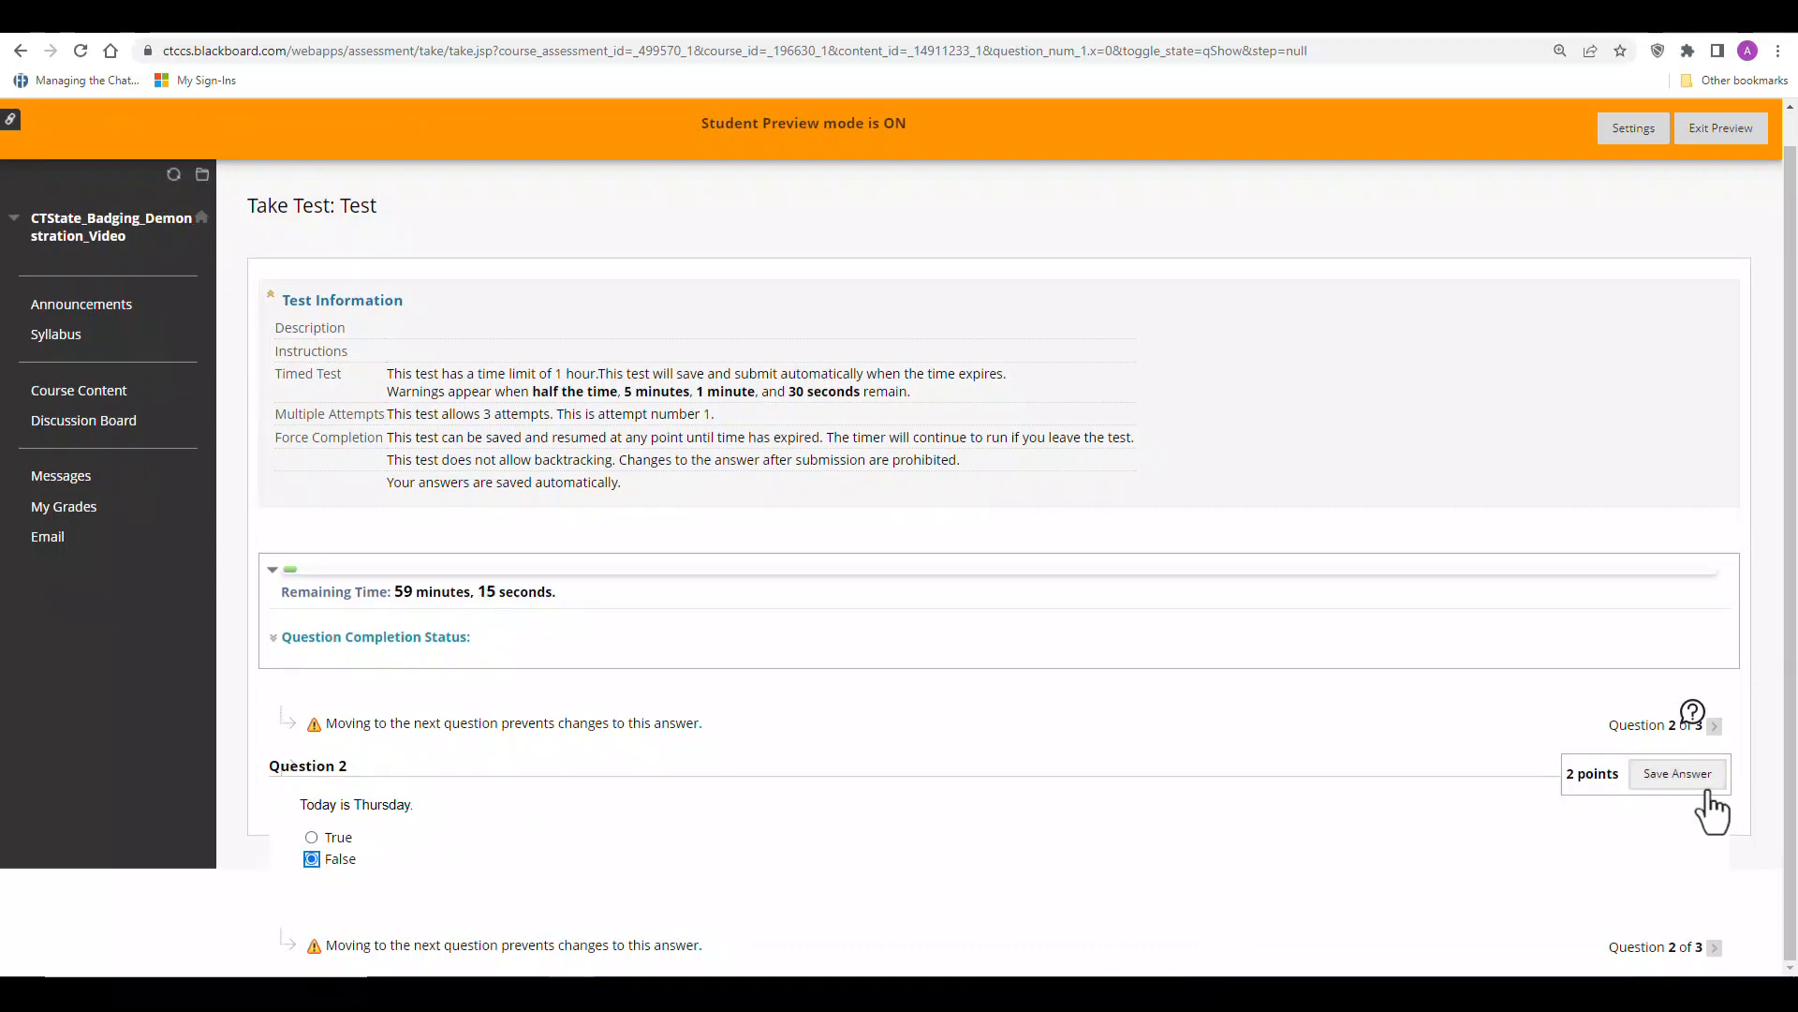
pyautogui.click(1714, 949)
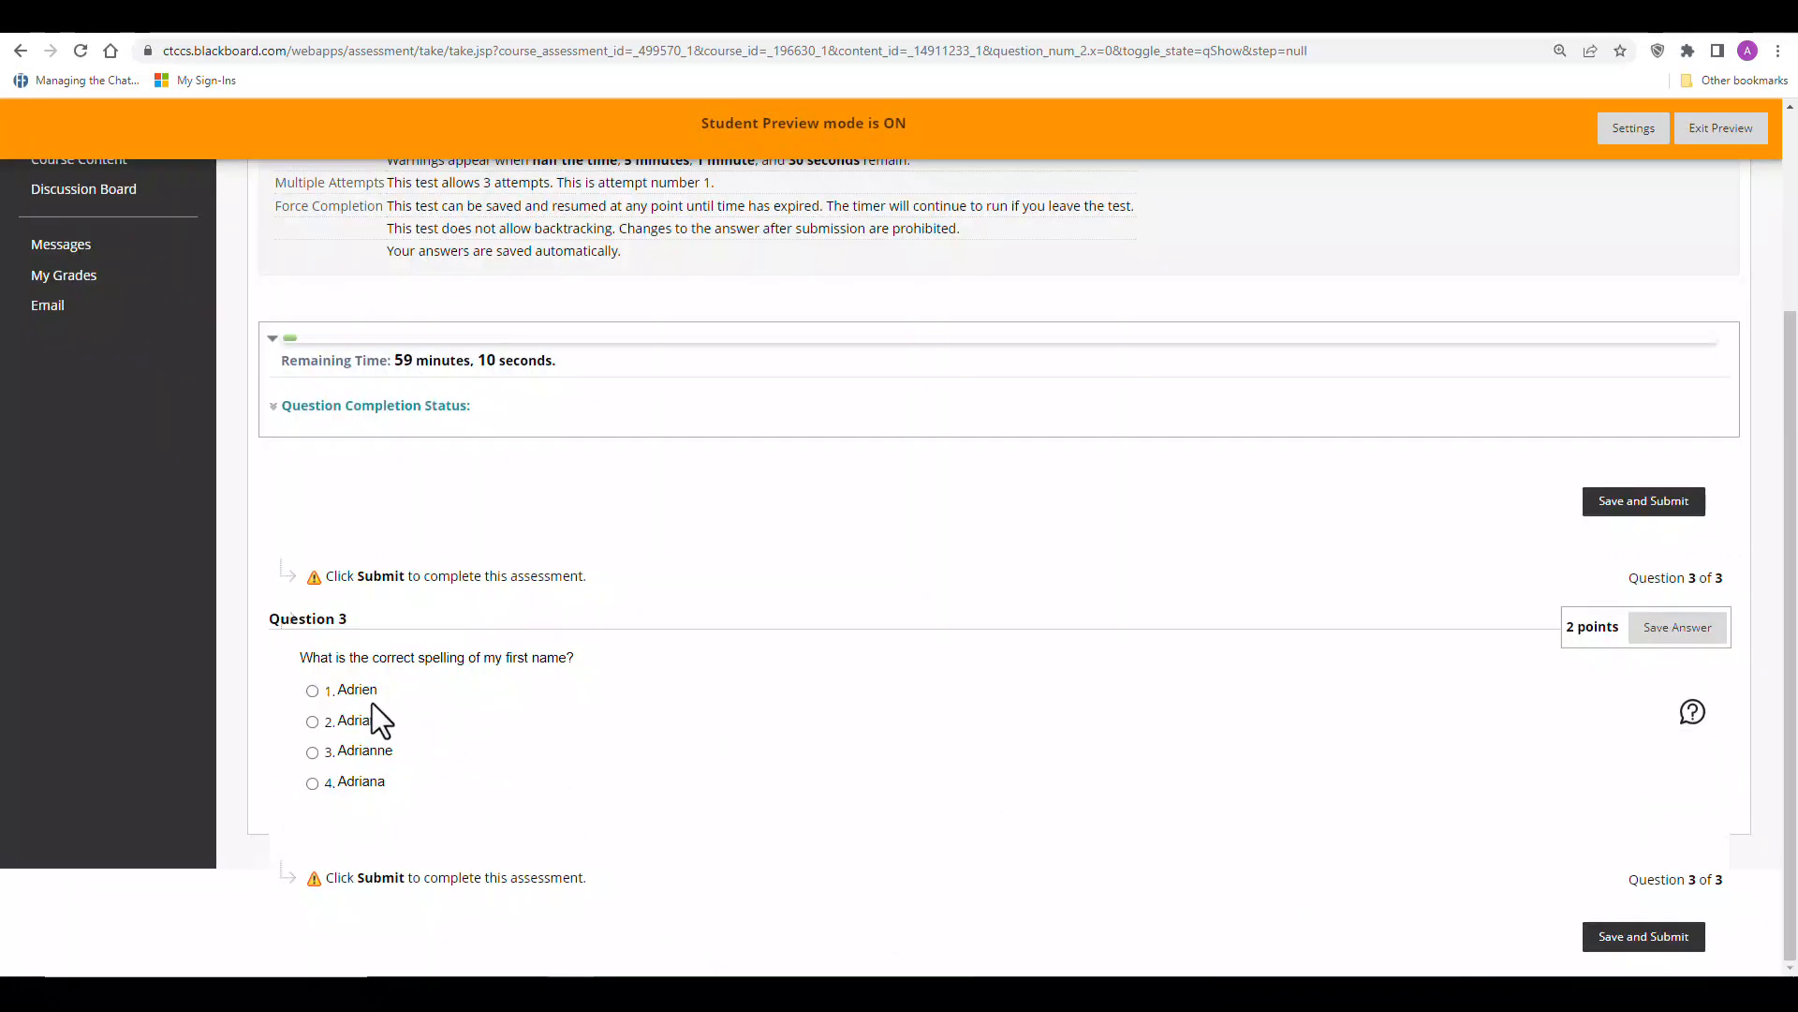
# - Choose the third answer for question 3, then save and submit the test attempt
pyautogui.click(312, 753)
pyautogui.click(1639, 942)
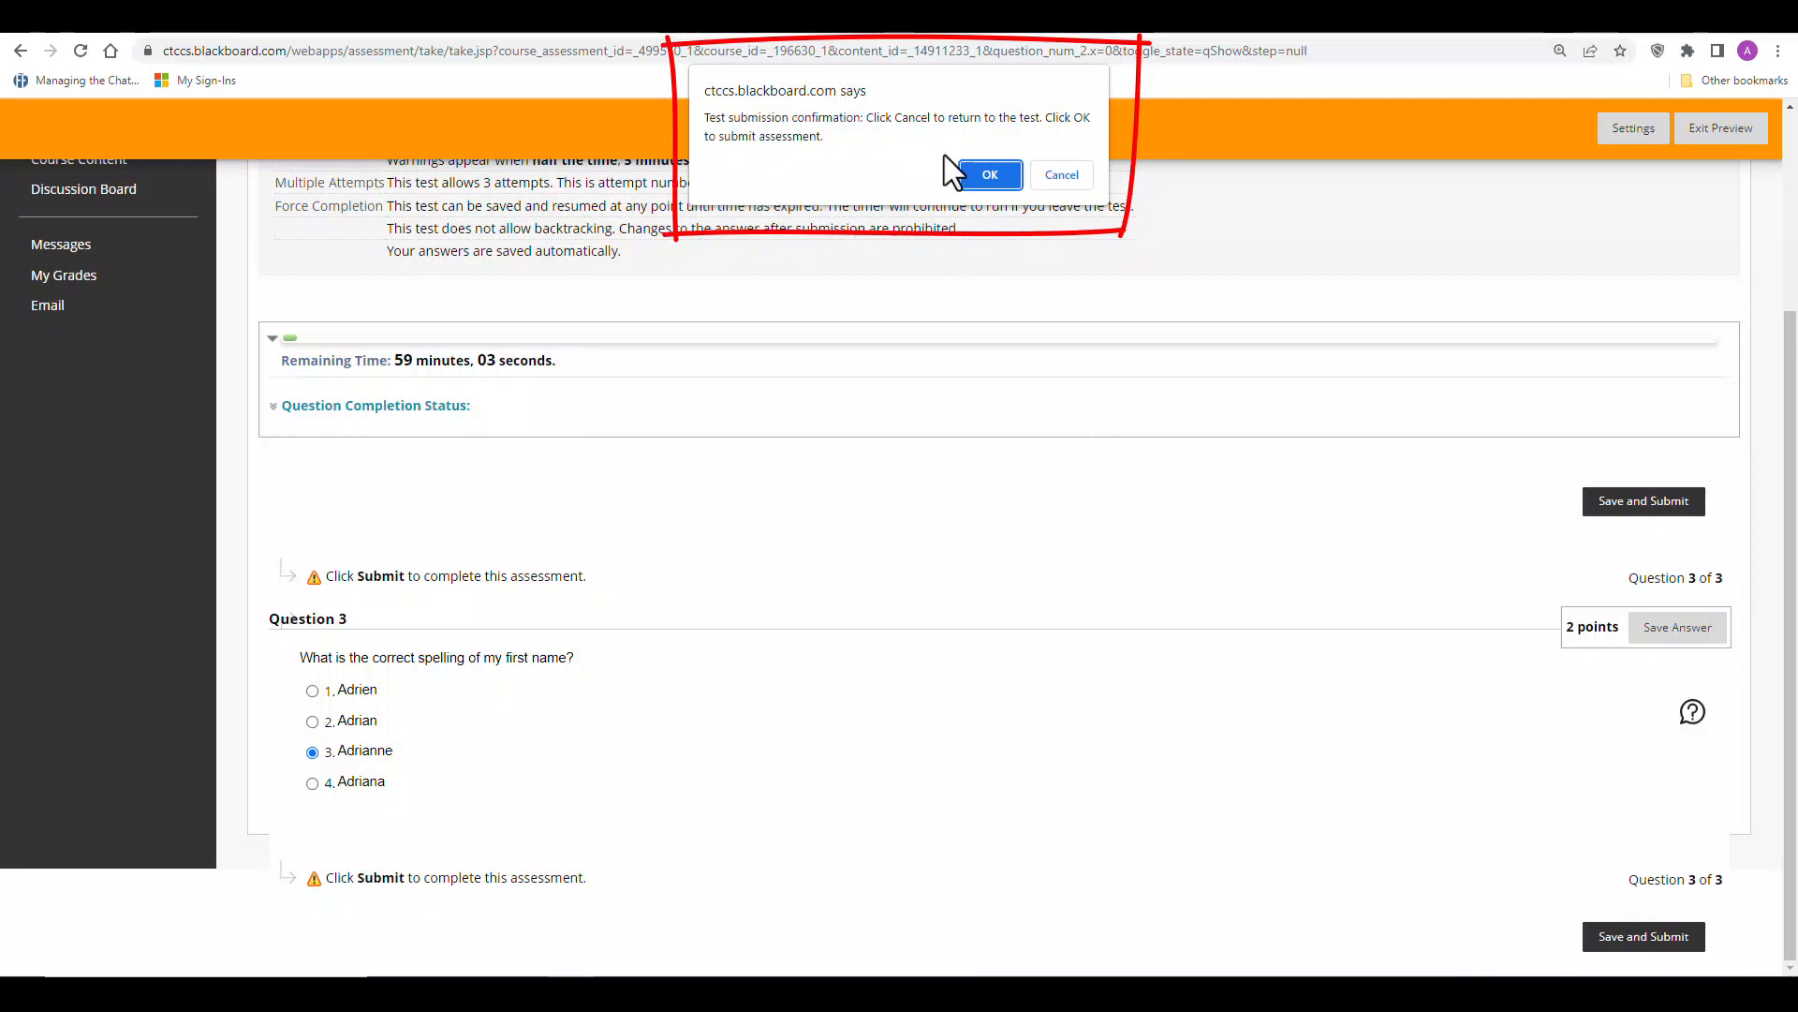
pyautogui.click(999, 178)
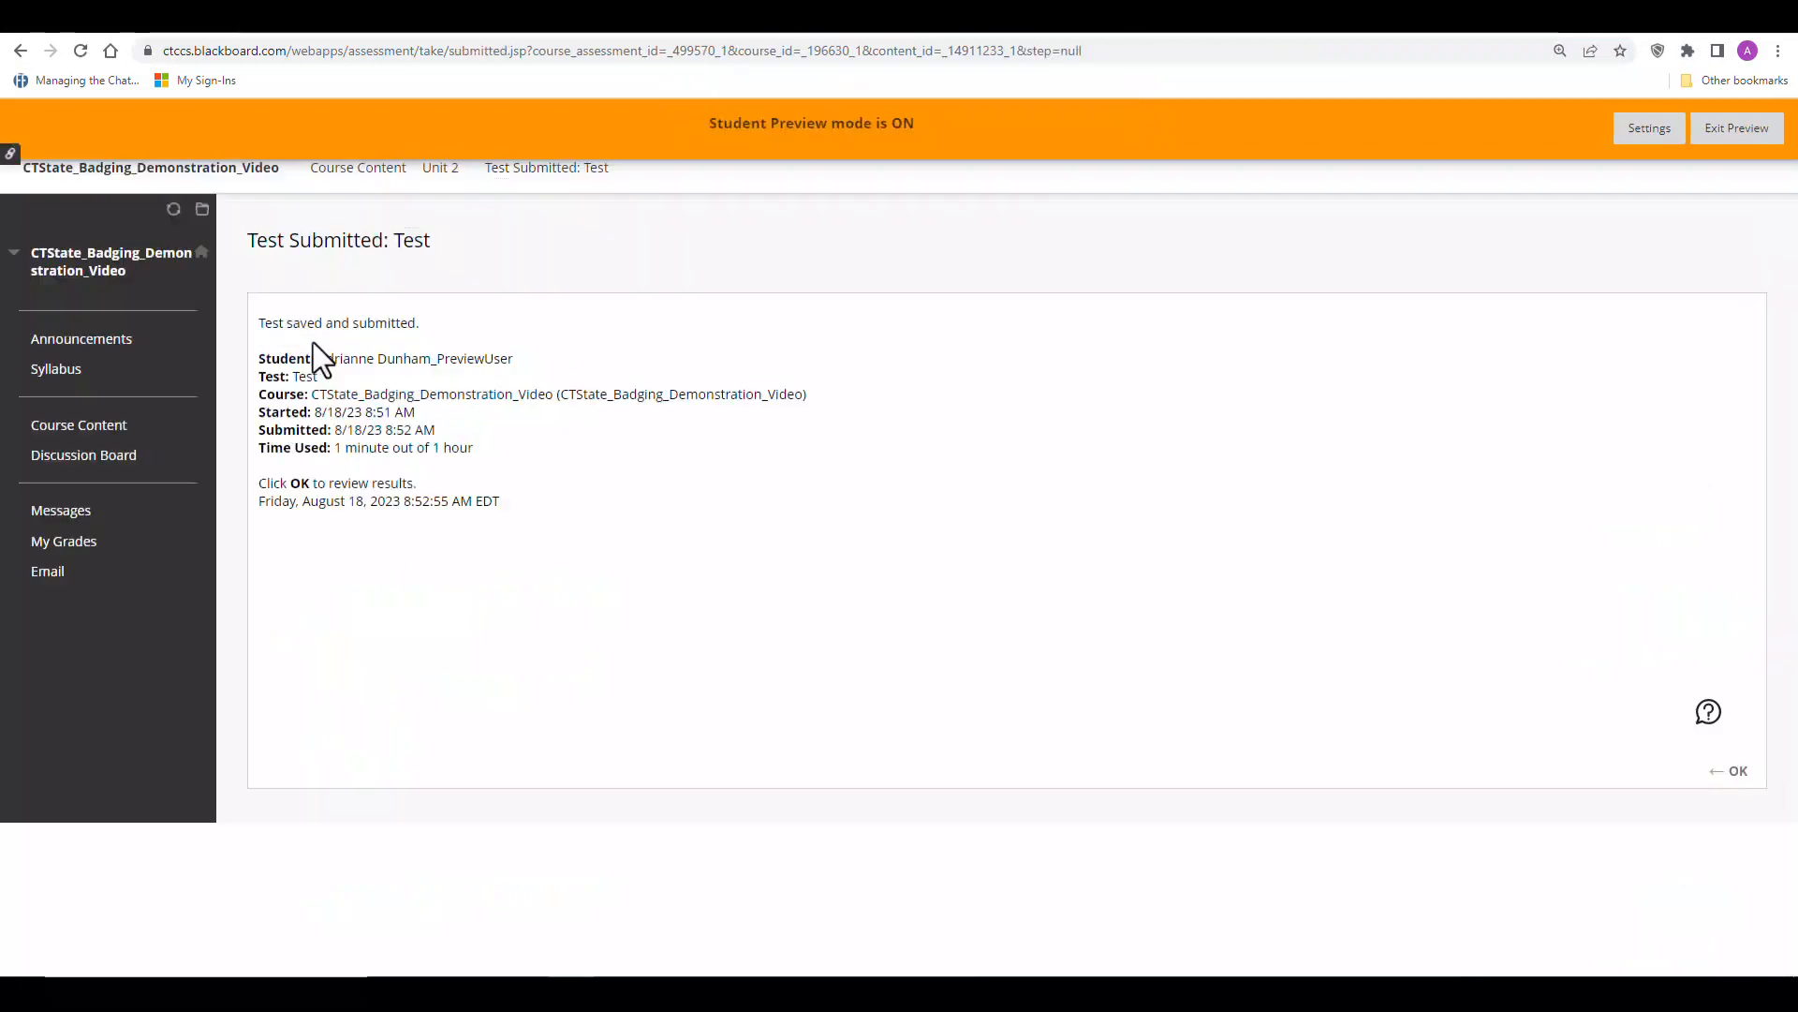
# - Review the submitted test attempt and exit Student Preview mode
pyautogui.moveTo(260, 320); pyautogui.dragTo(418, 330)
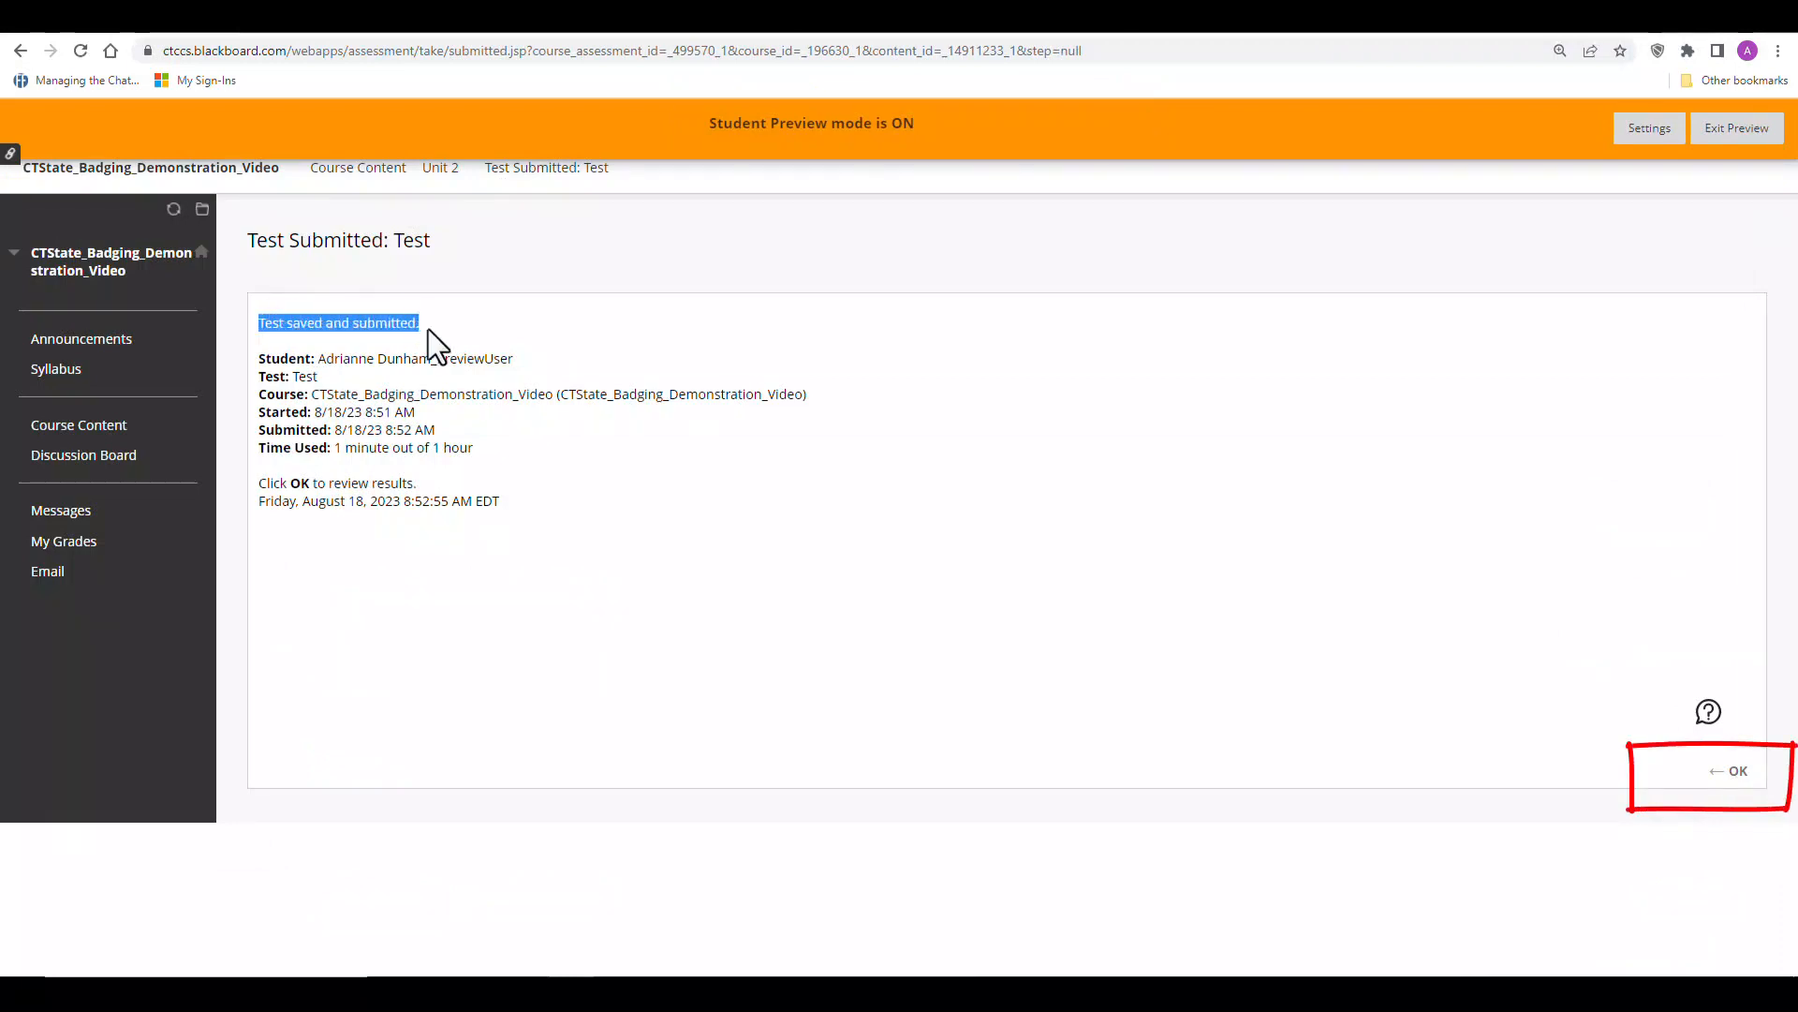
pyautogui.click(1725, 771)
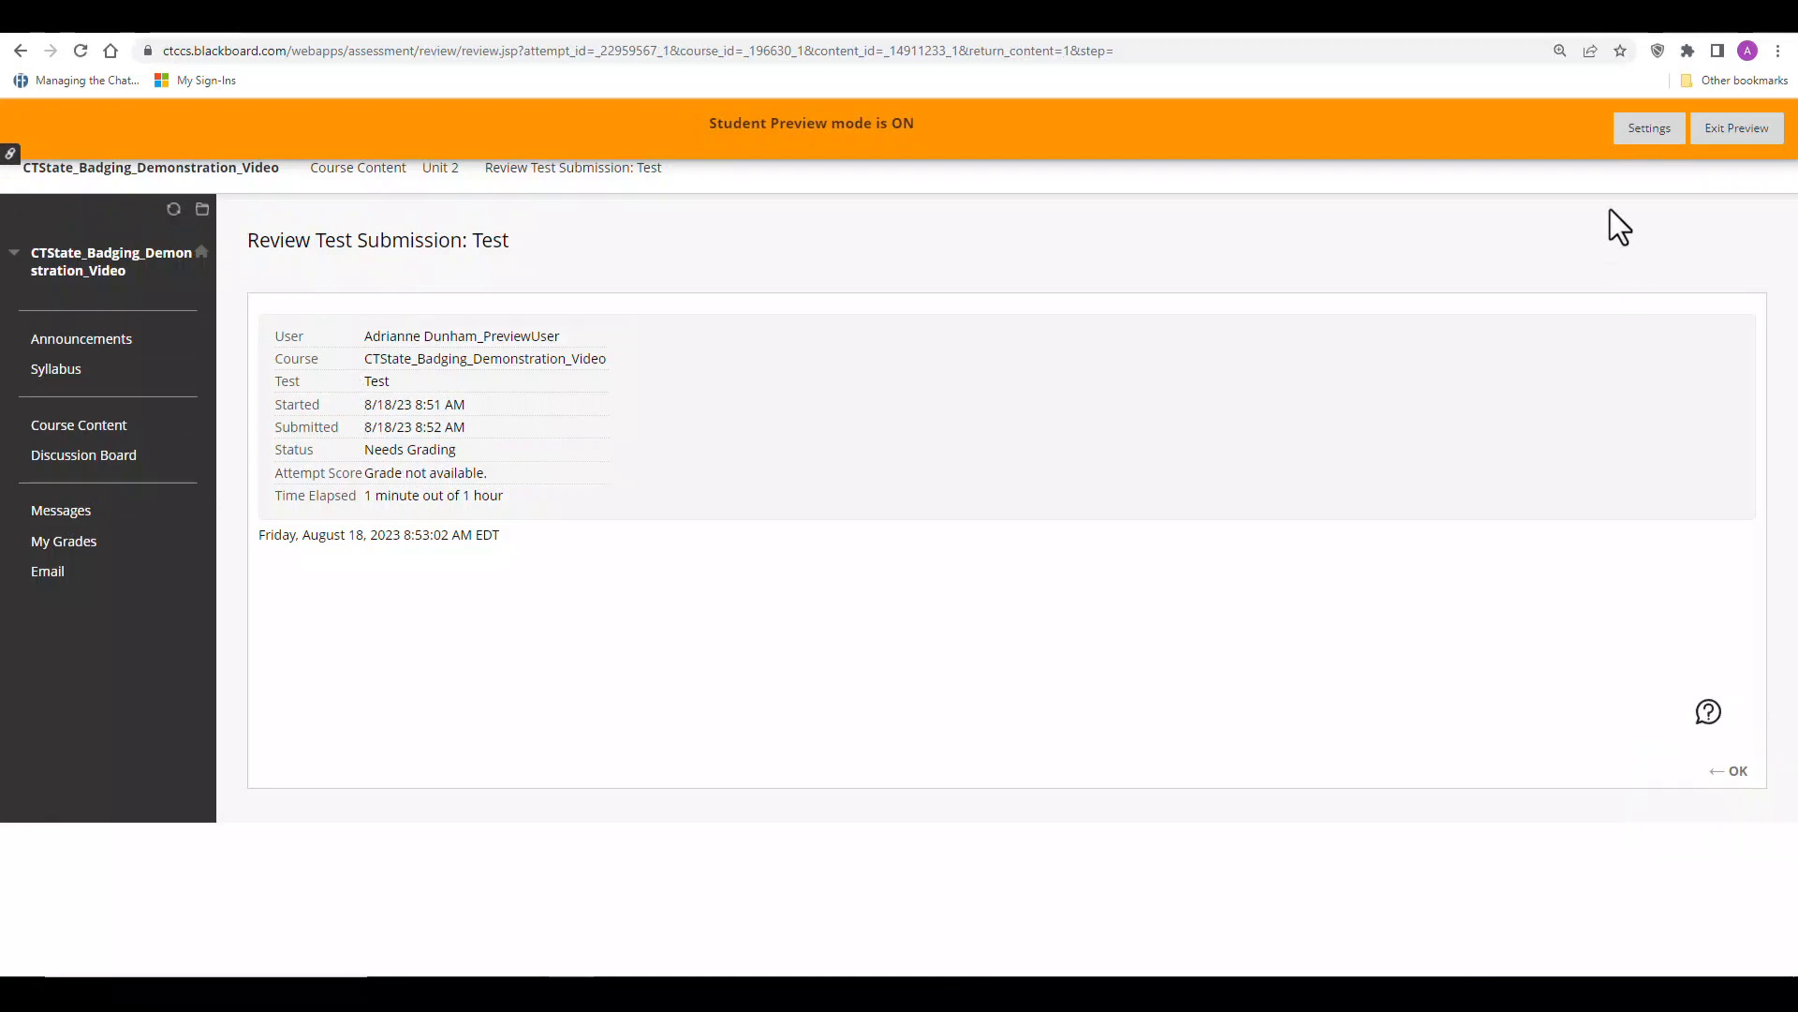
pyautogui.click(1736, 140)
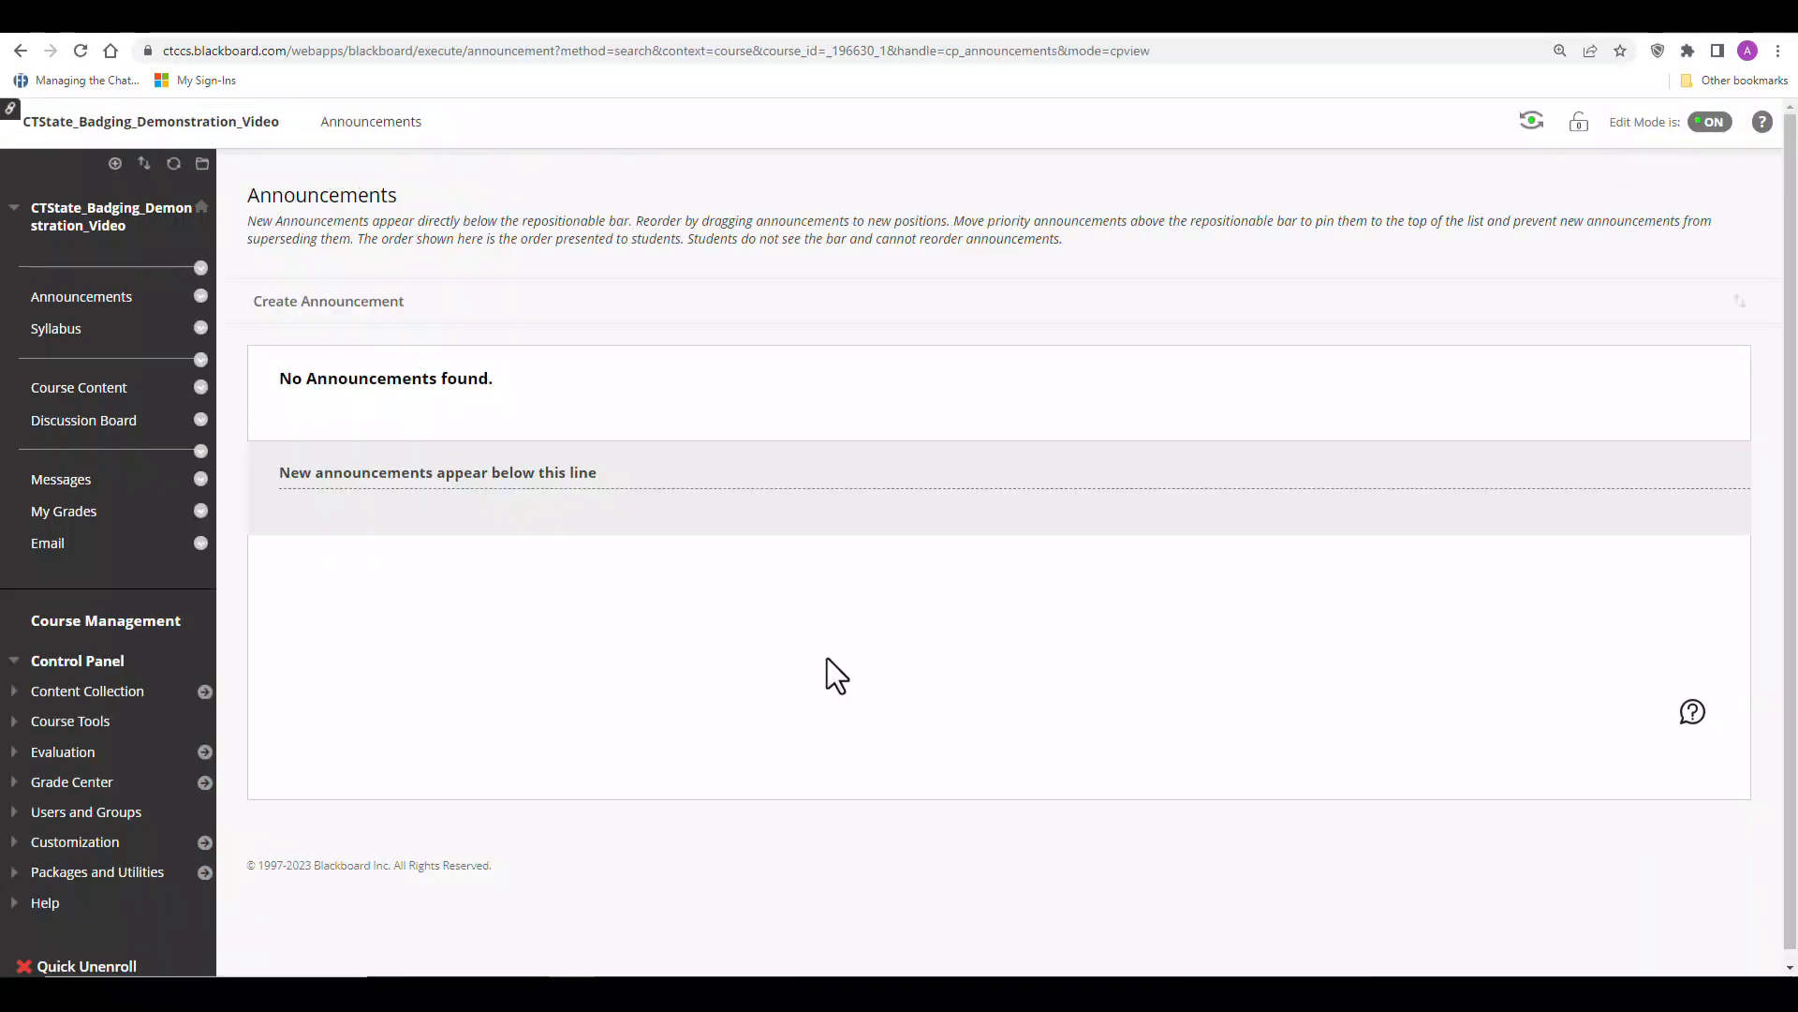